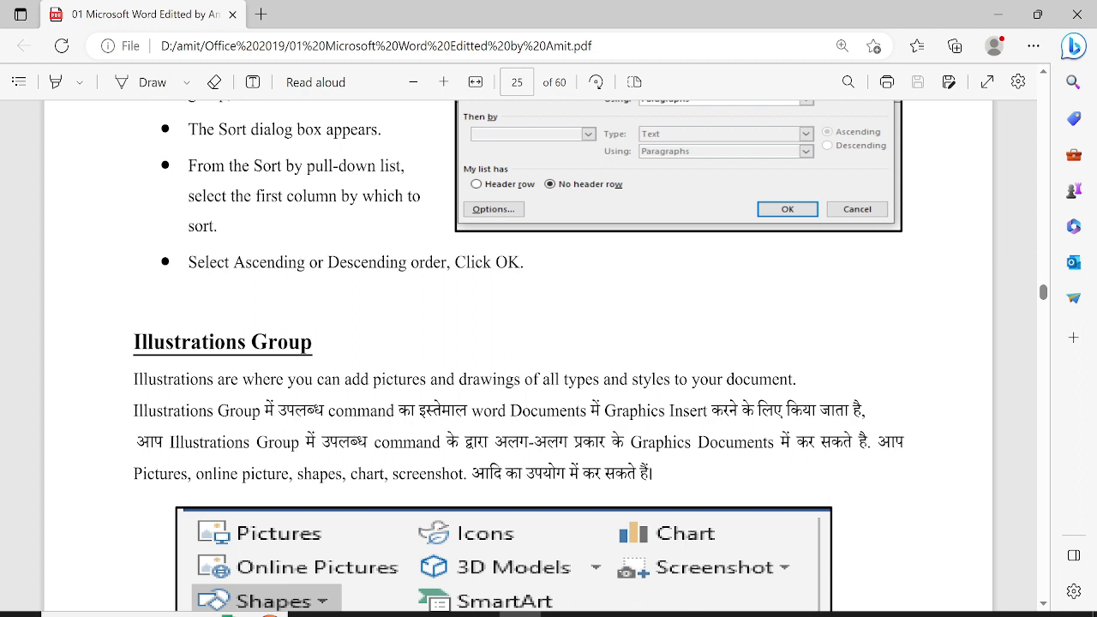
Launch Word with a blank document and dismiss the genuine-Office prompt
key("super")
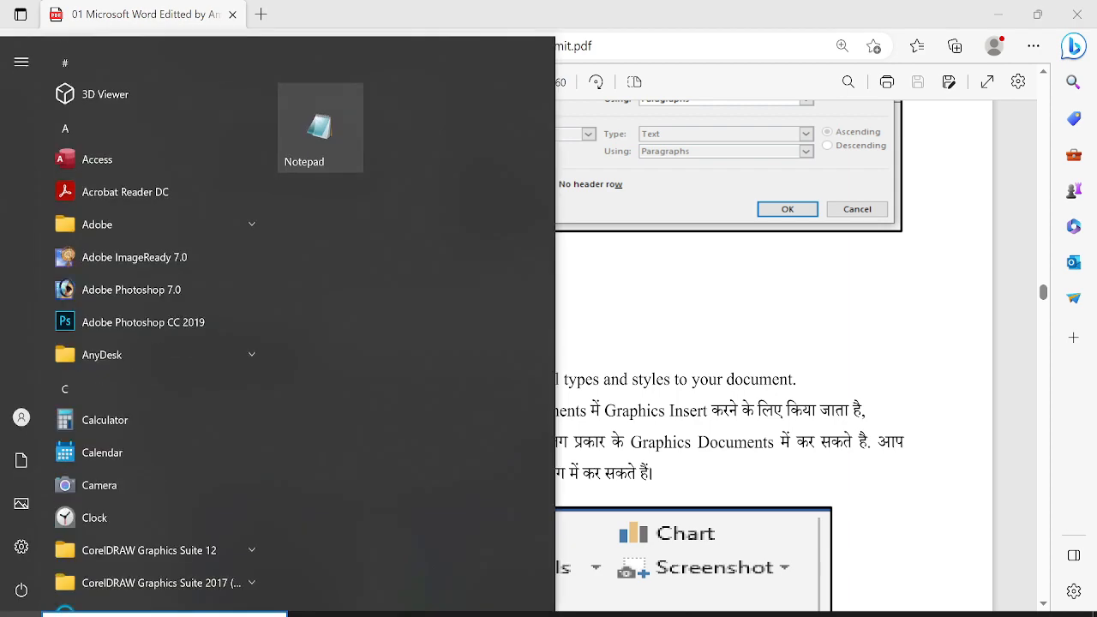
scroll(154, 343, "down", 5)
scroll(154, 342, "down", 5)
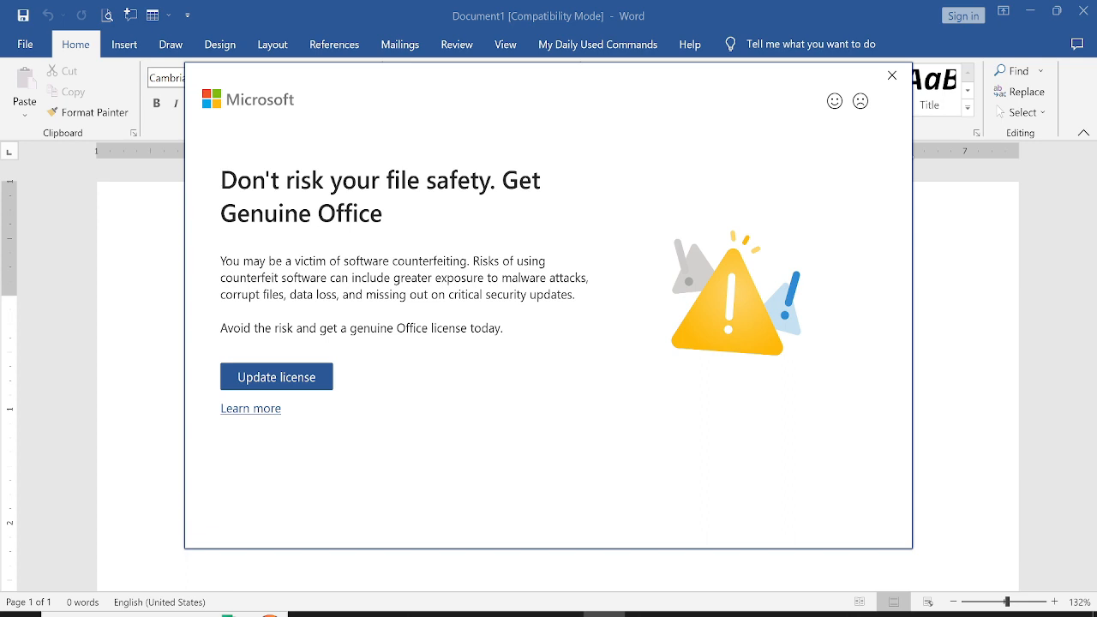
key("Escape")
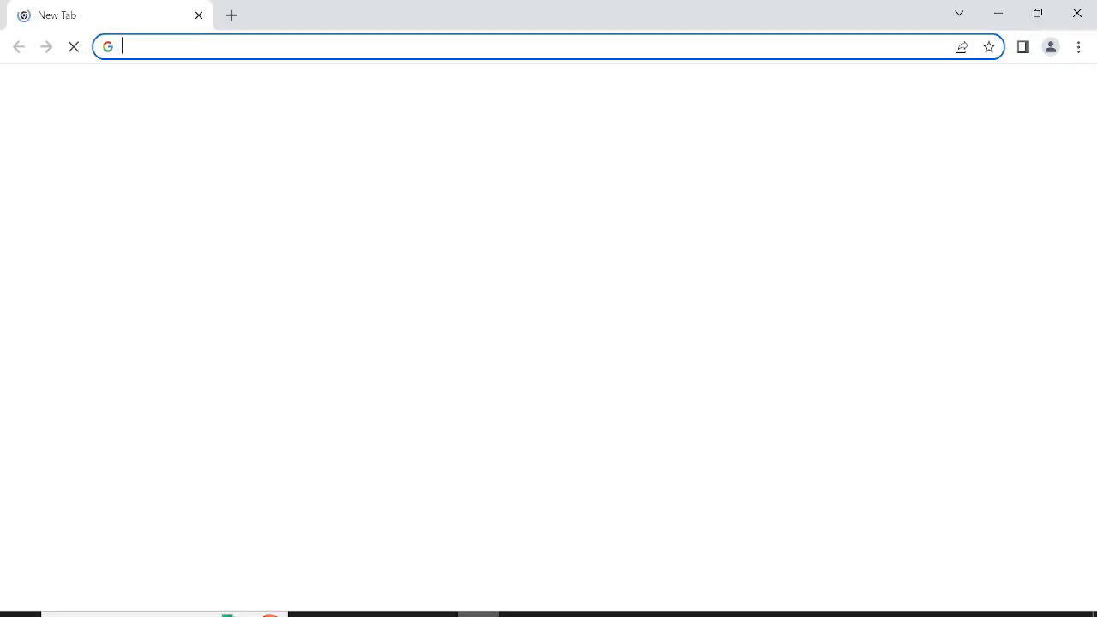
Examine the Bihar School Examination Board marks statement image used as reference
left_click(646, 615)
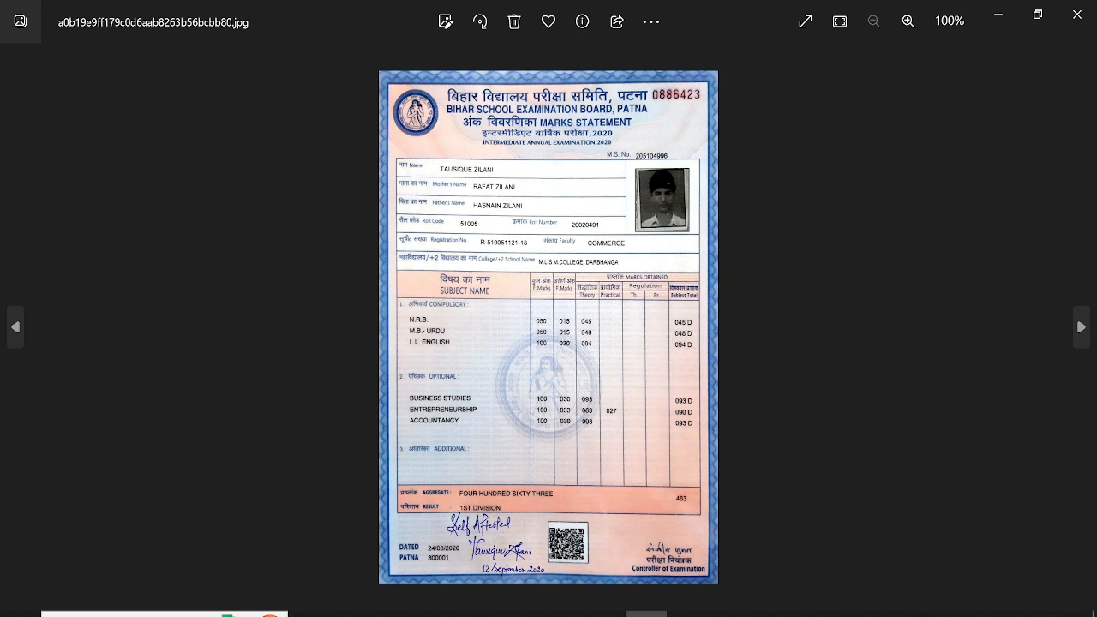
scroll(549, 328, "up", 2)
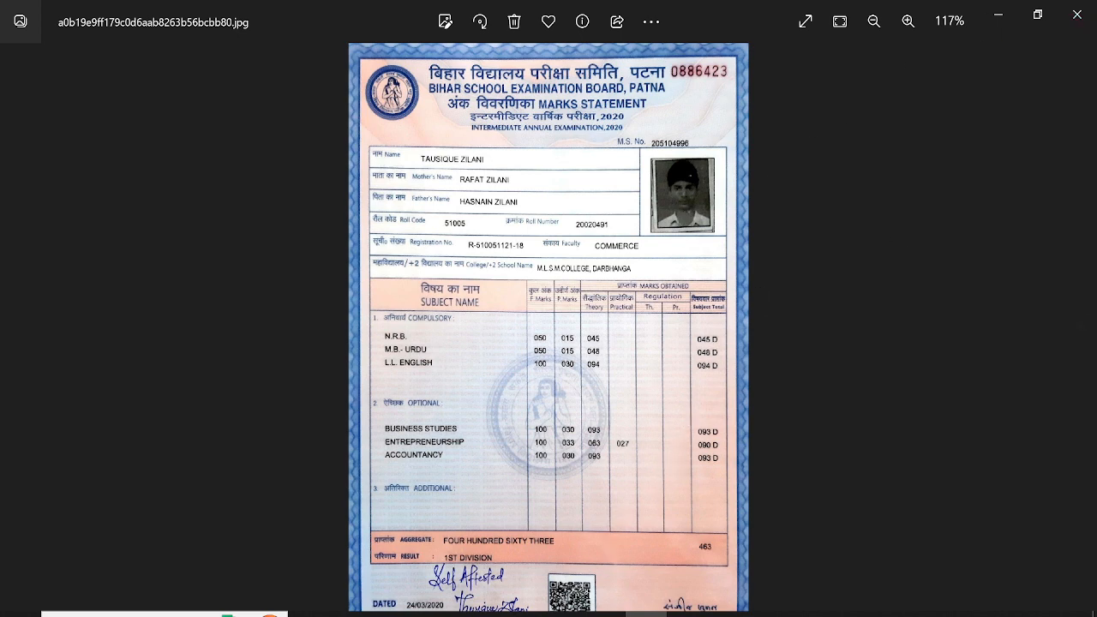
mouse_move(604, 614)
left_click(515, 493)
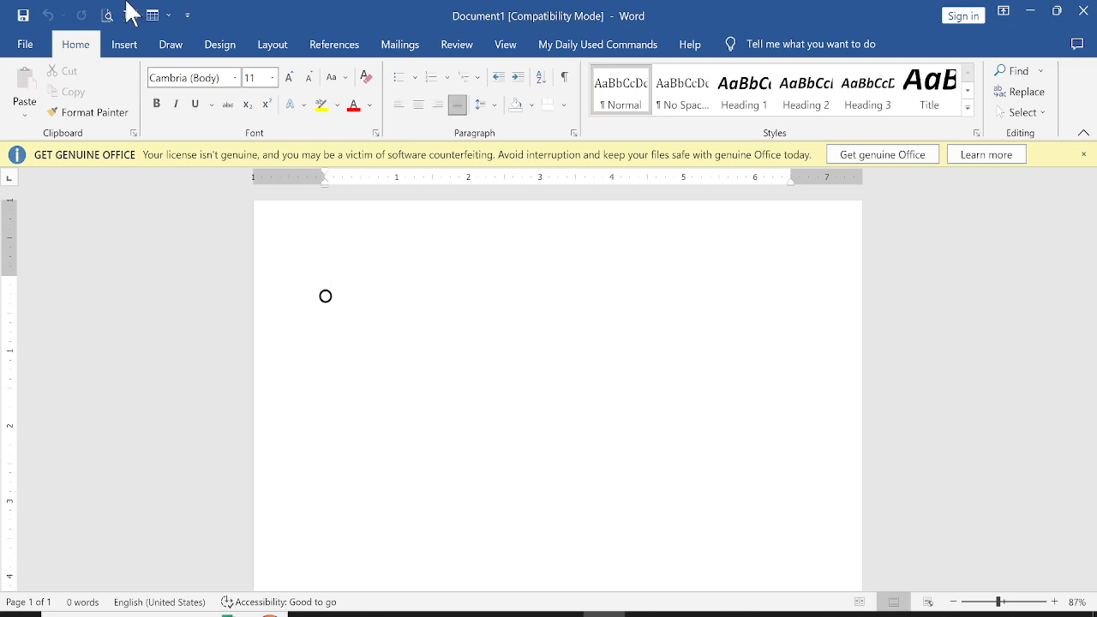
Insert the picture bihar board logo from the D: drive's Photoshop Images > other > logos folder
left_click(124, 45)
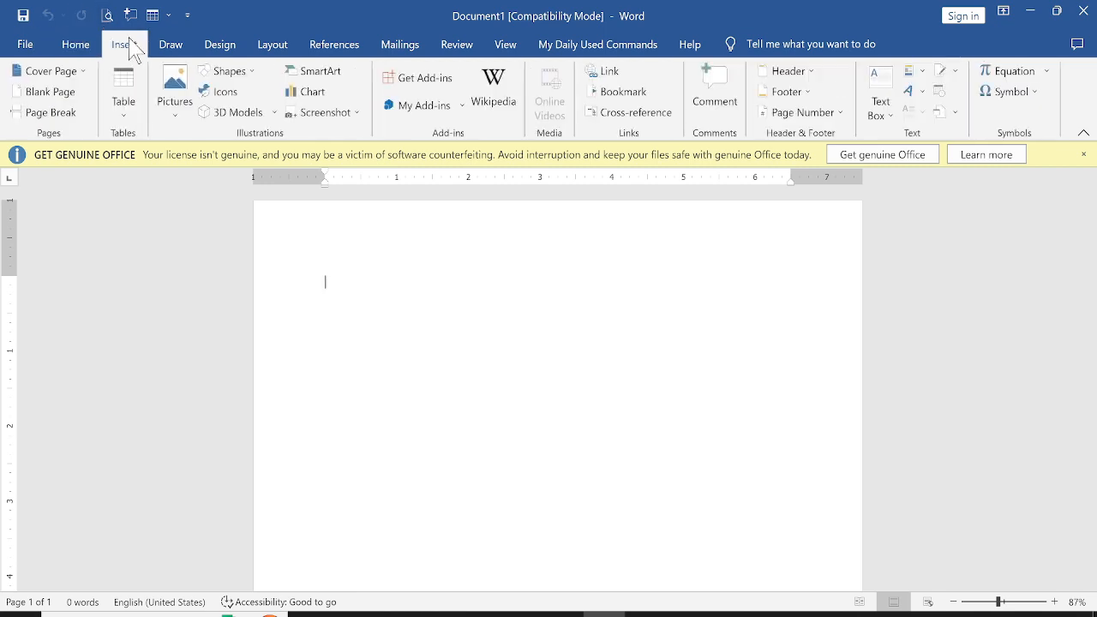
left_click(182, 107)
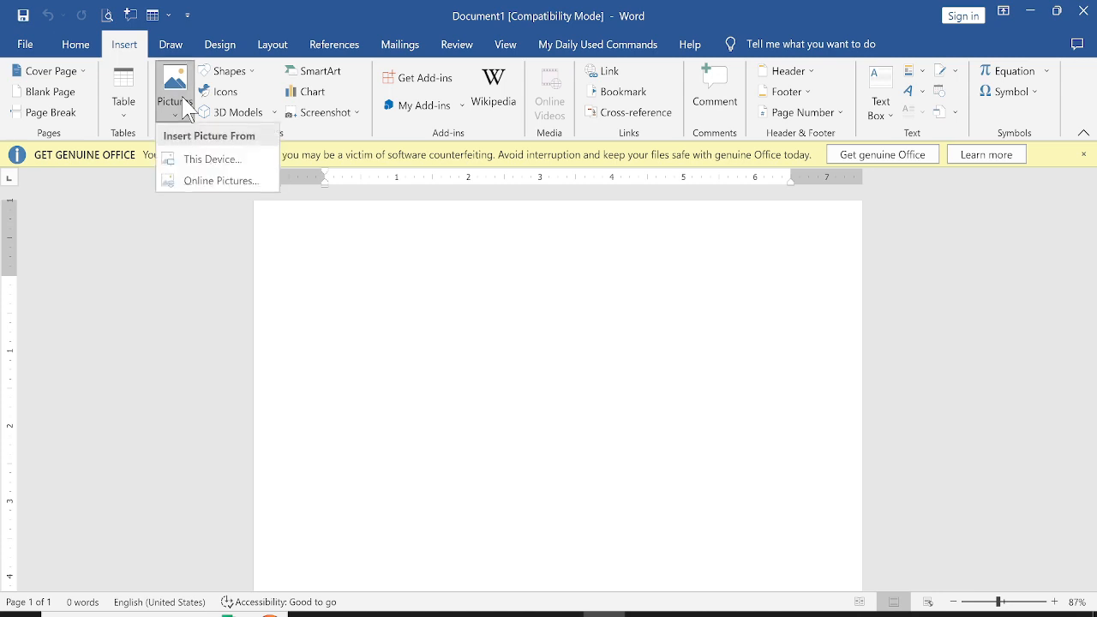
left_click(199, 162)
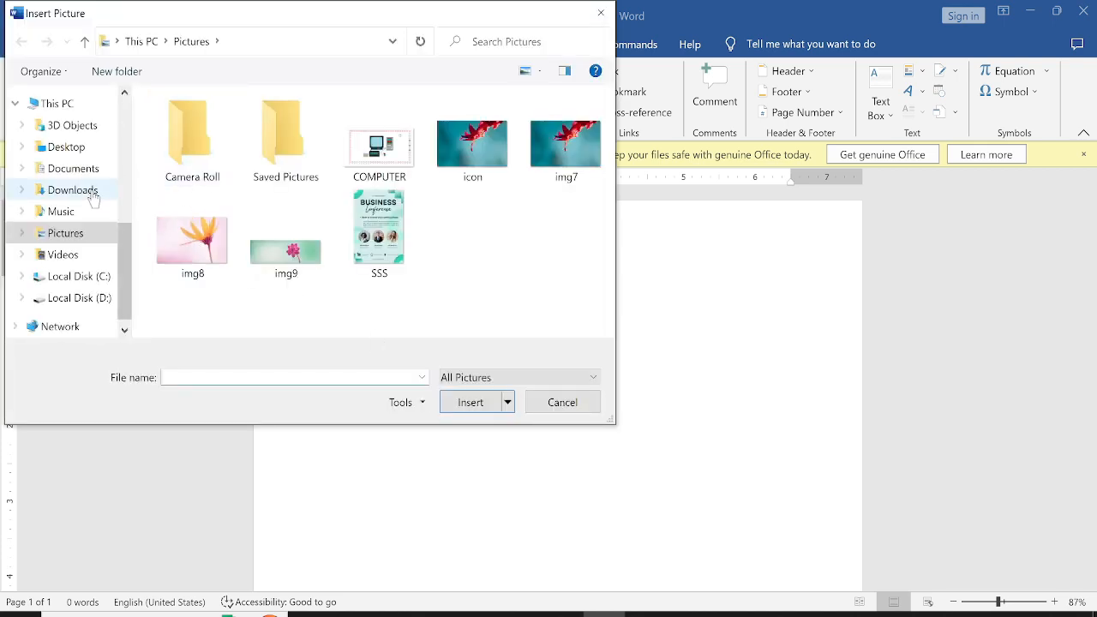
left_click(72, 298)
scroll(231, 255, "down", 1)
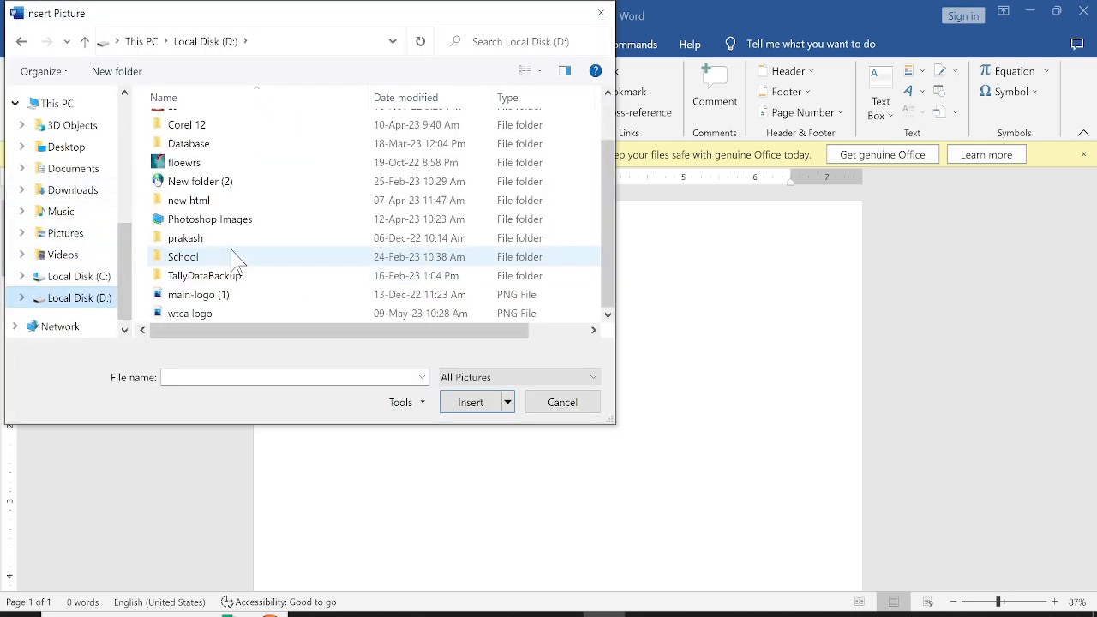
left_click(222, 221)
double_click(222, 221)
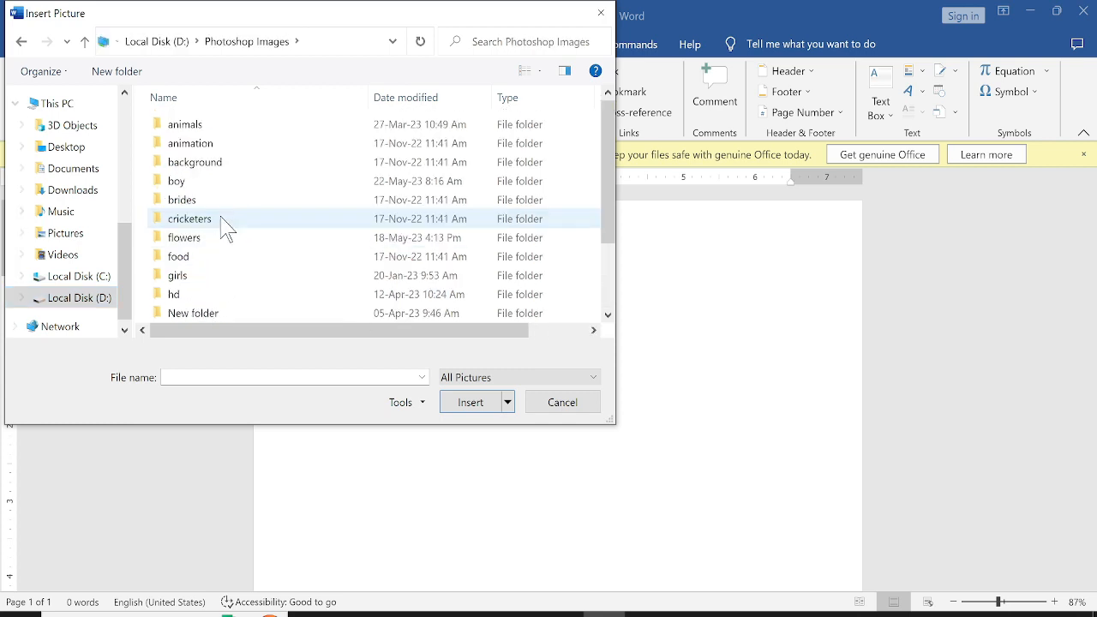
scroll(214, 249, "down", 2)
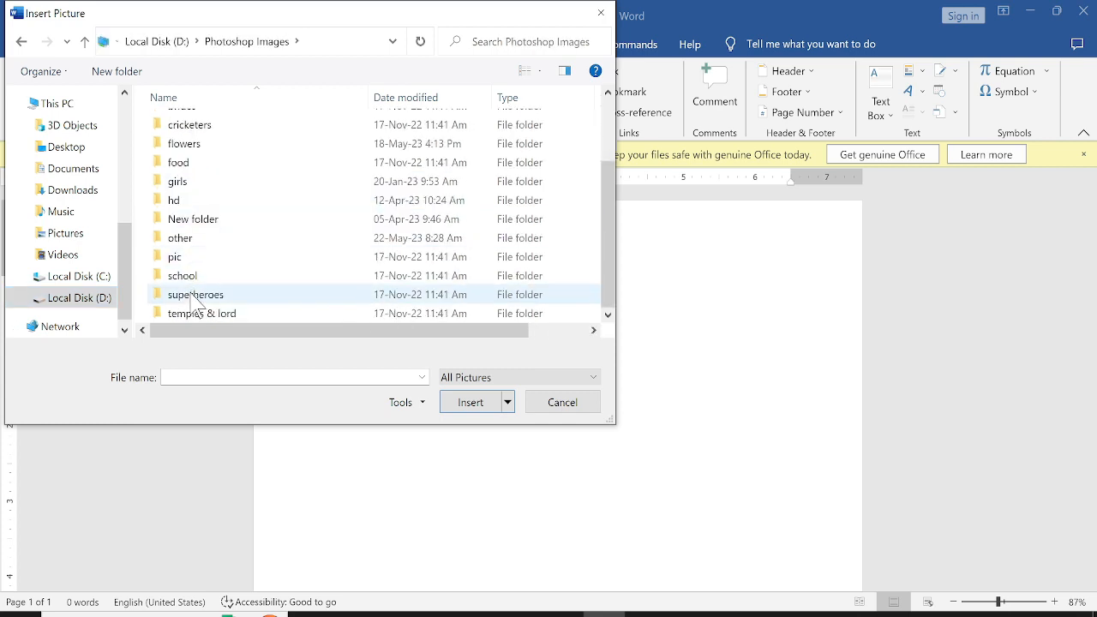
double_click(206, 240)
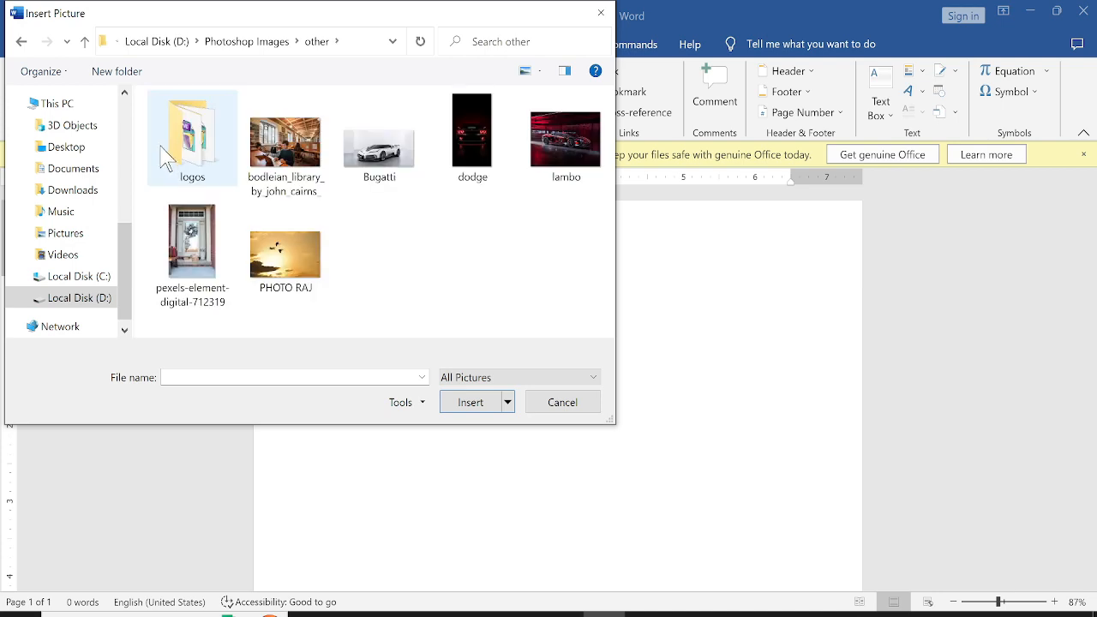
double_click(185, 142)
left_click(190, 167)
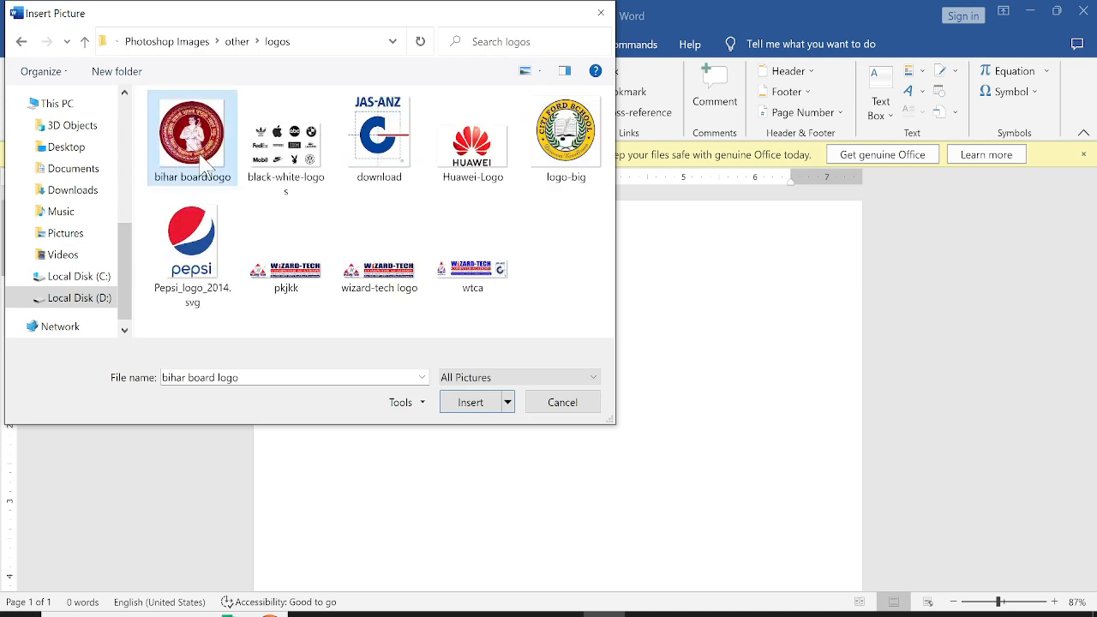
left_click(465, 405)
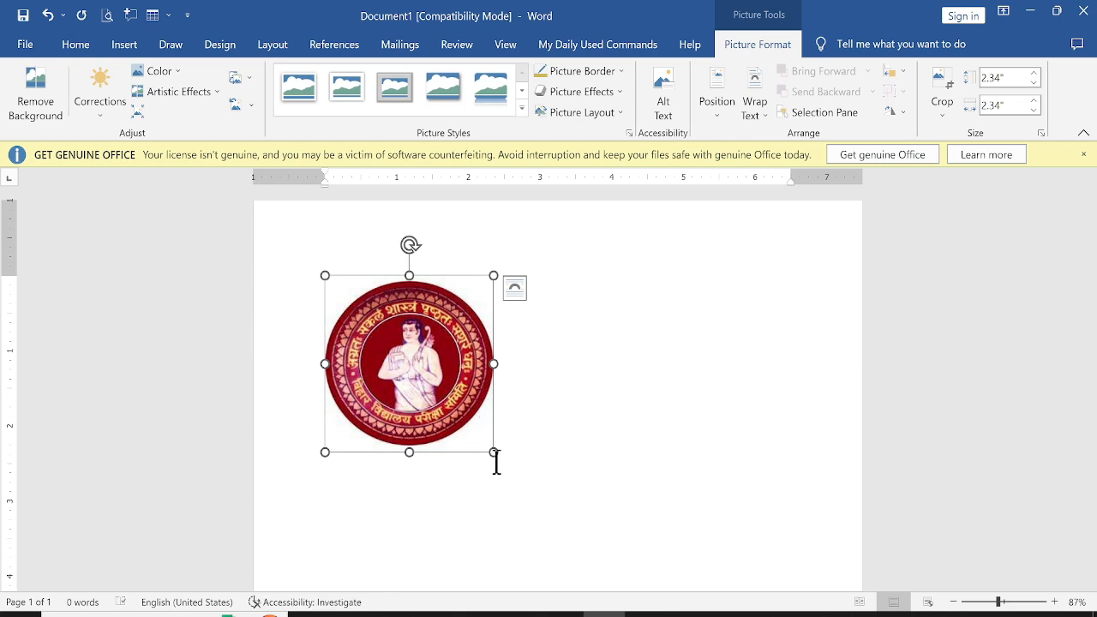
Shrink the logo to about 0.99 inches square, then delete it
left_click_drag(494, 454, 368, 341)
left_click(447, 350)
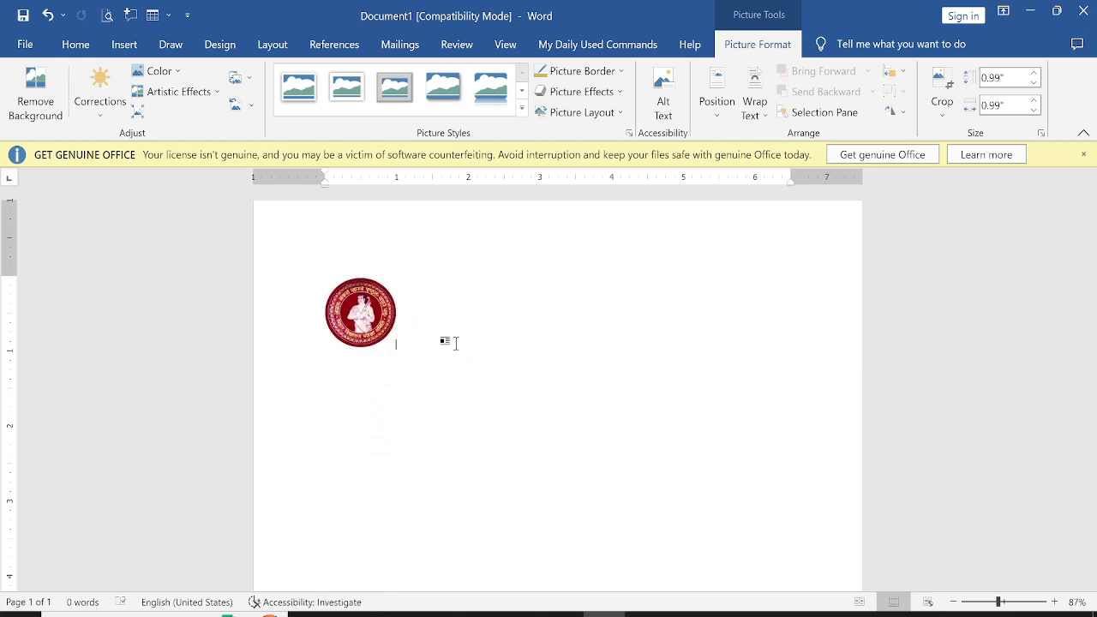
left_click(382, 347)
left_click(400, 347)
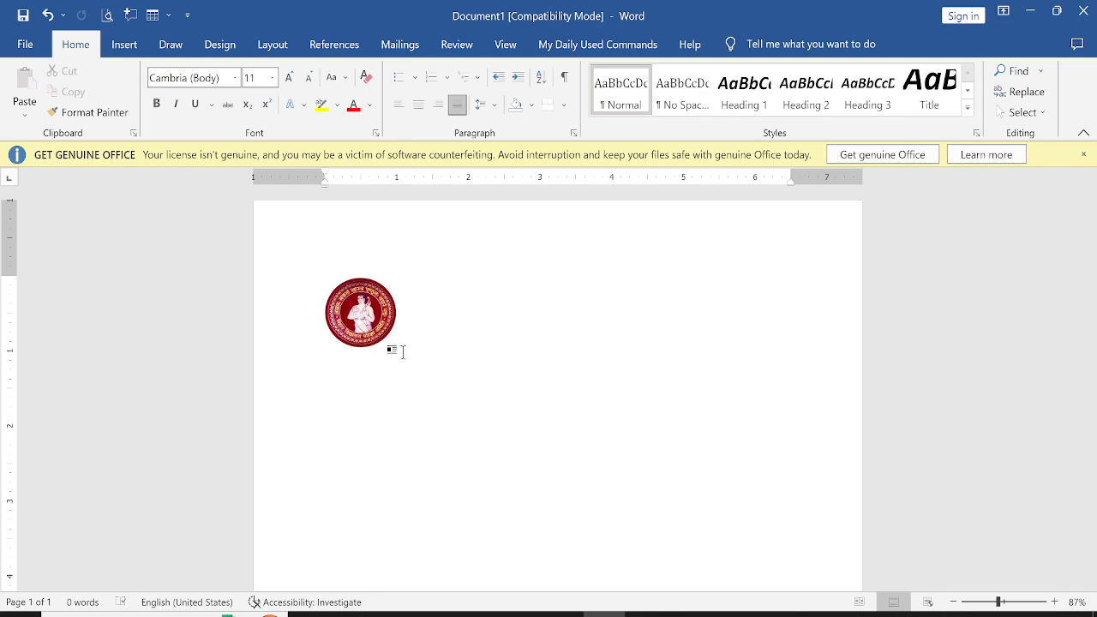
left_click(361, 335)
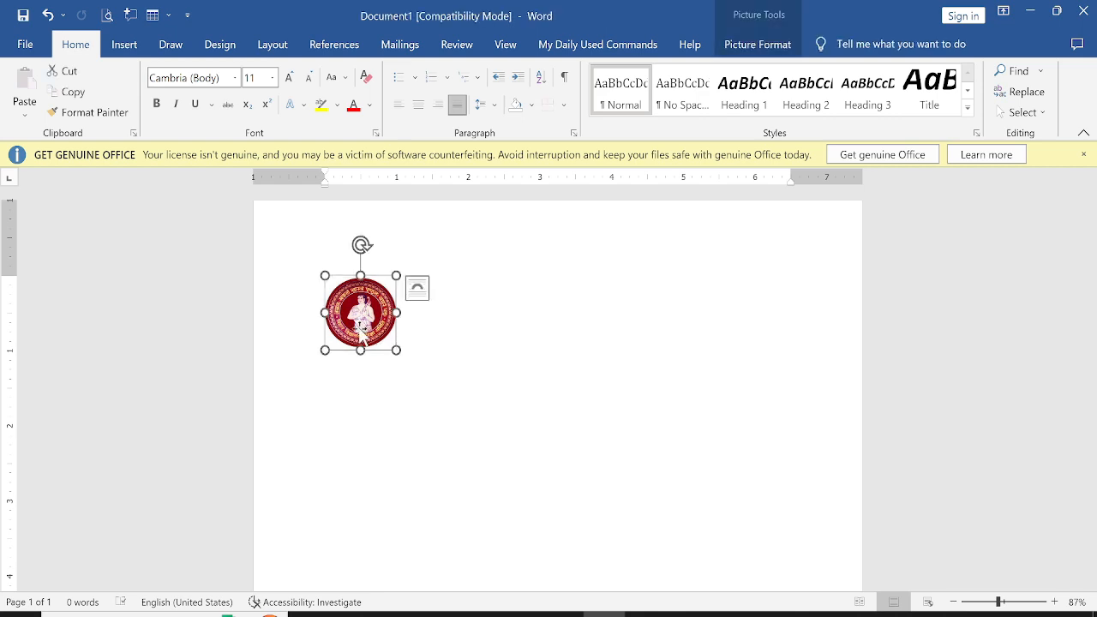
key("Delete")
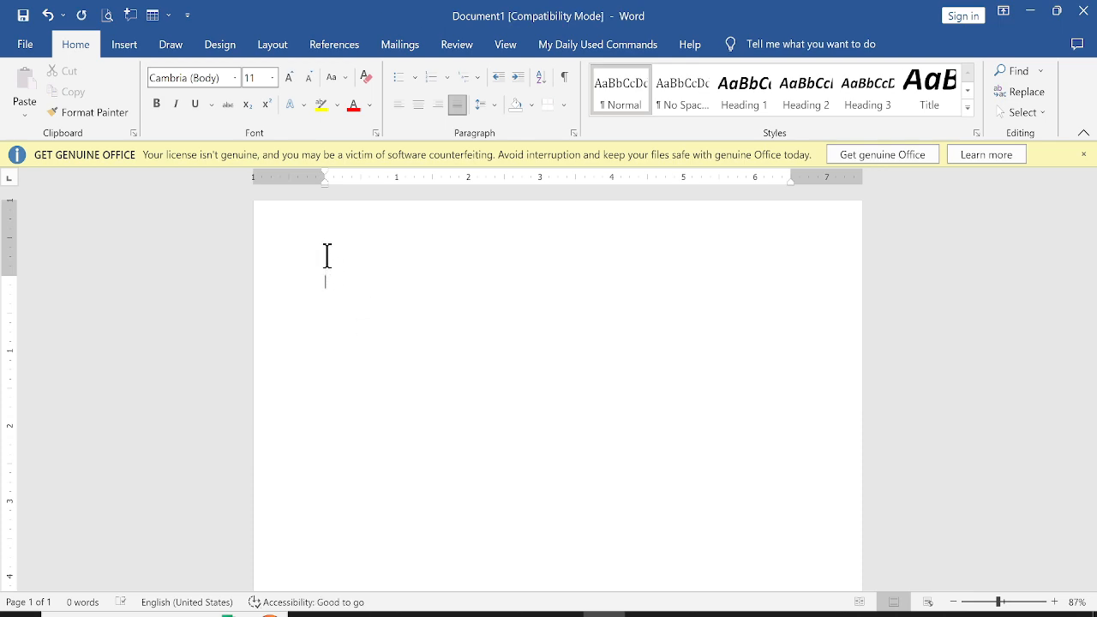
Examine the marks statement image again for reference
left_click(646, 615)
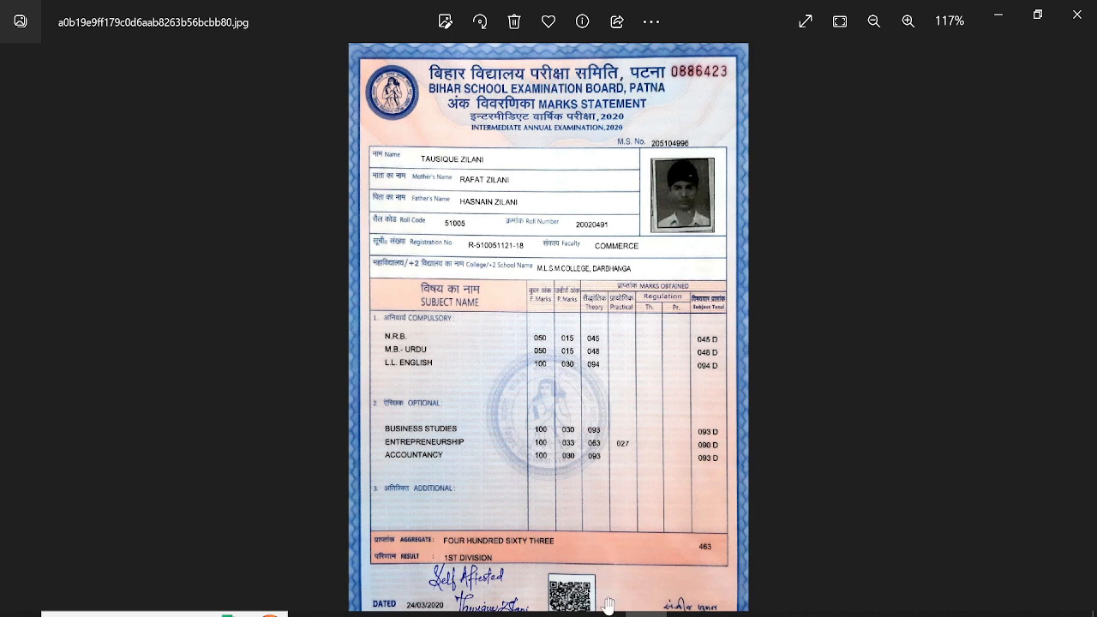
mouse_move(603, 615)
left_click(605, 540)
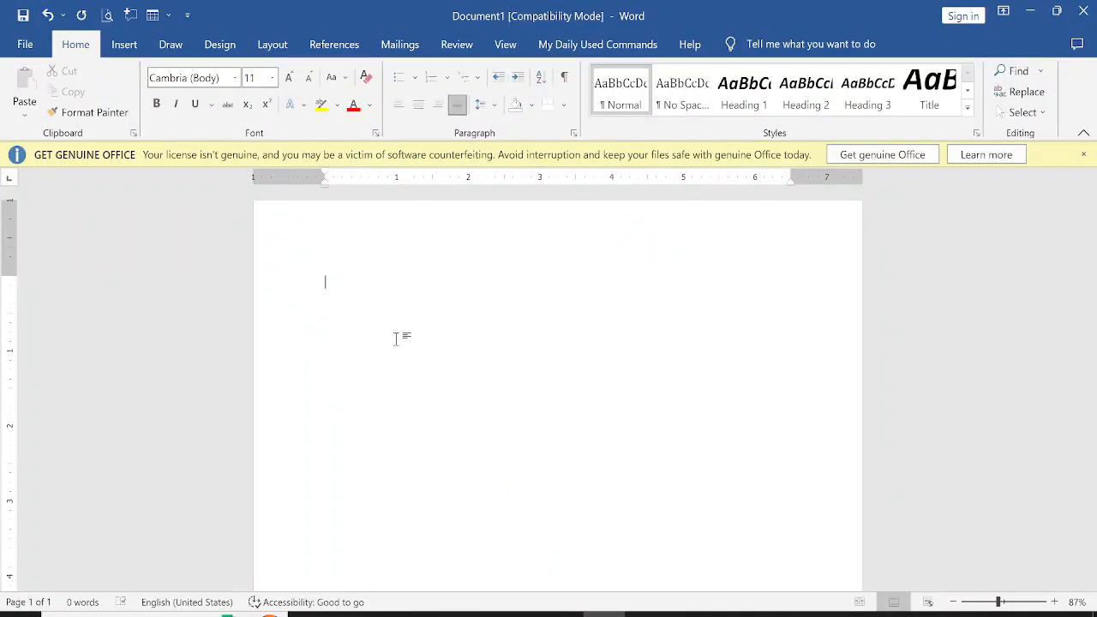
Center the first paragraph and set the font size to 16
left_click(418, 104)
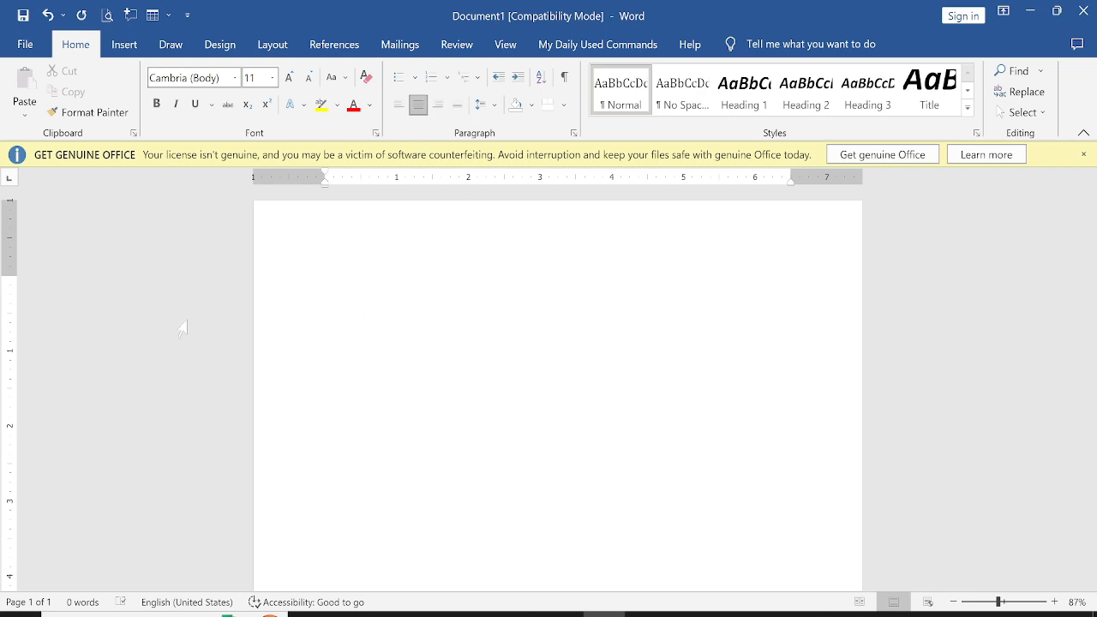
left_click_drag(13, 276, 9, 232)
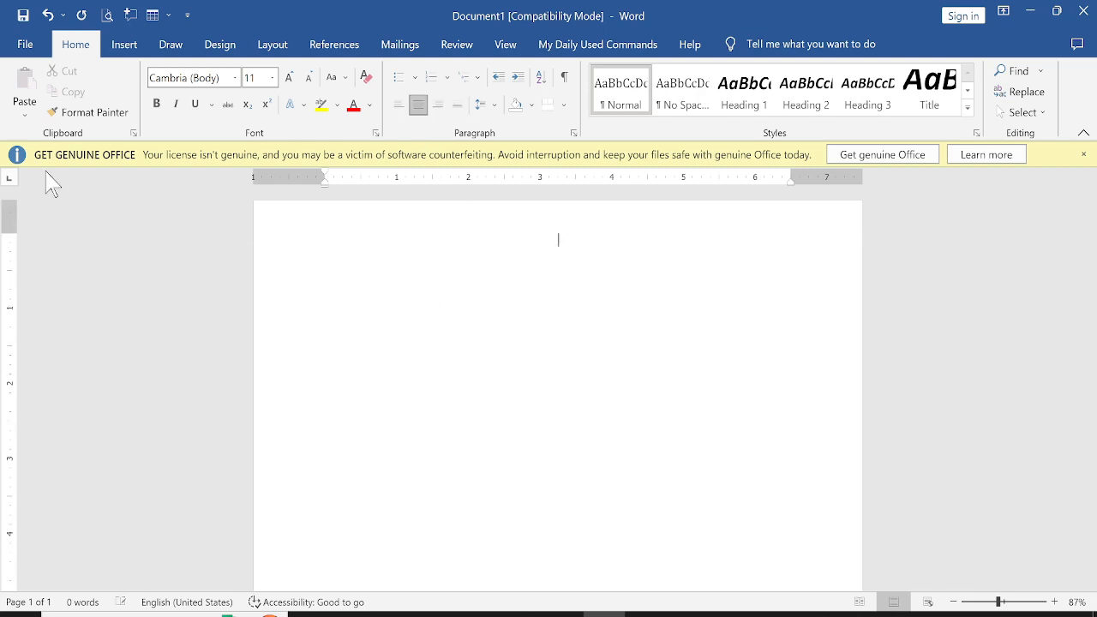
left_click(273, 77)
left_click(255, 208)
Type the heading Bihar School Examination Board, Patna, checking the reference image along the way
type("Bihar She")
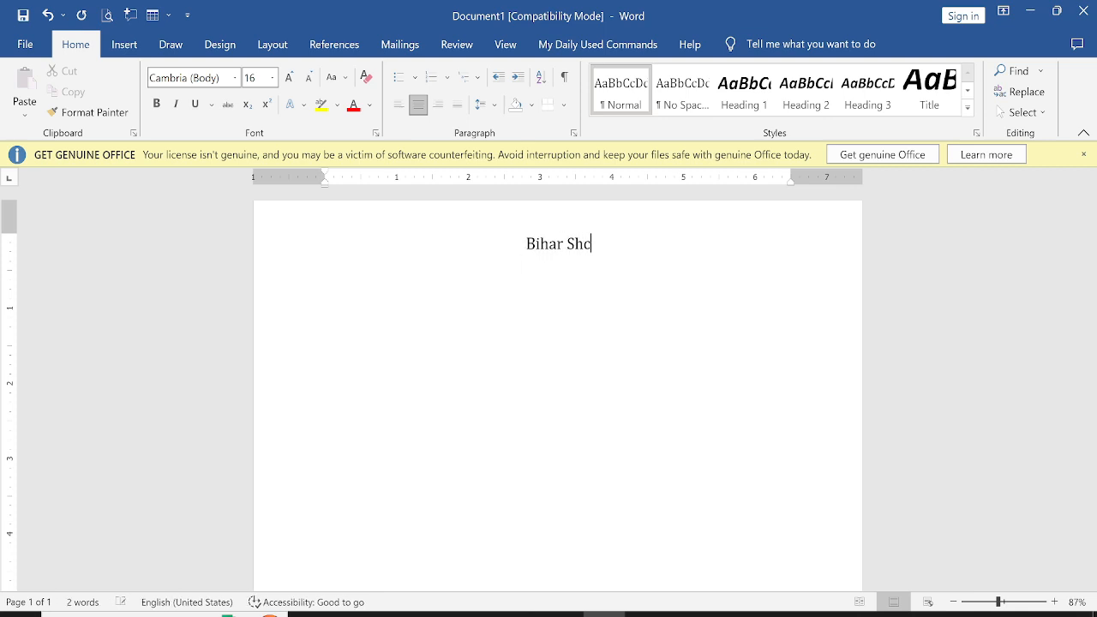
key("BackSpace")
key("BackSpace")
type("chool Exa")
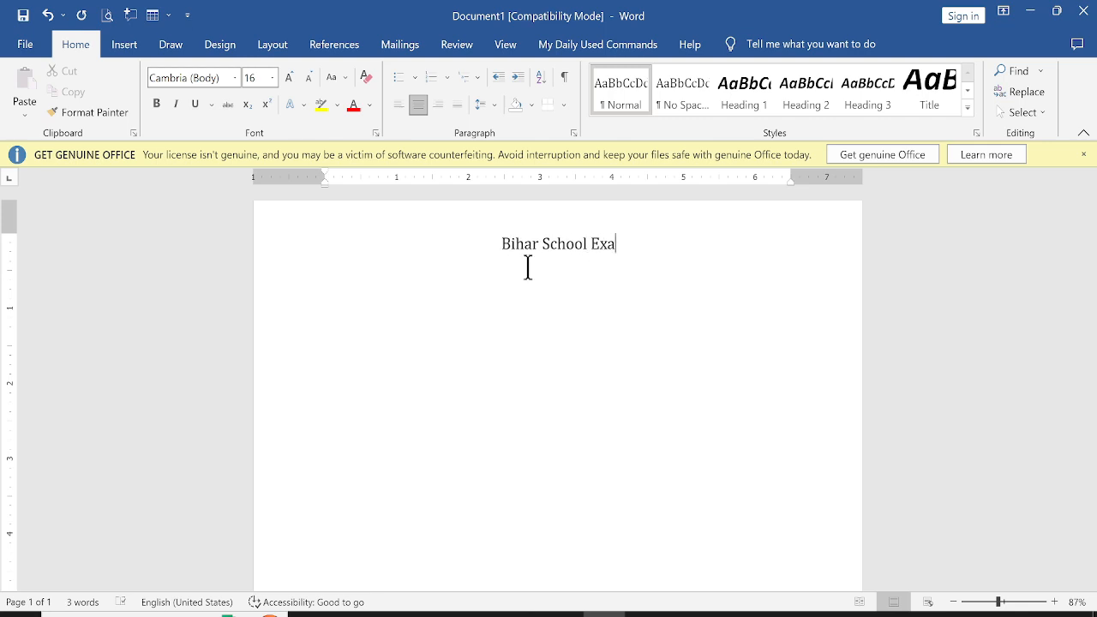
key("alt+Tab")
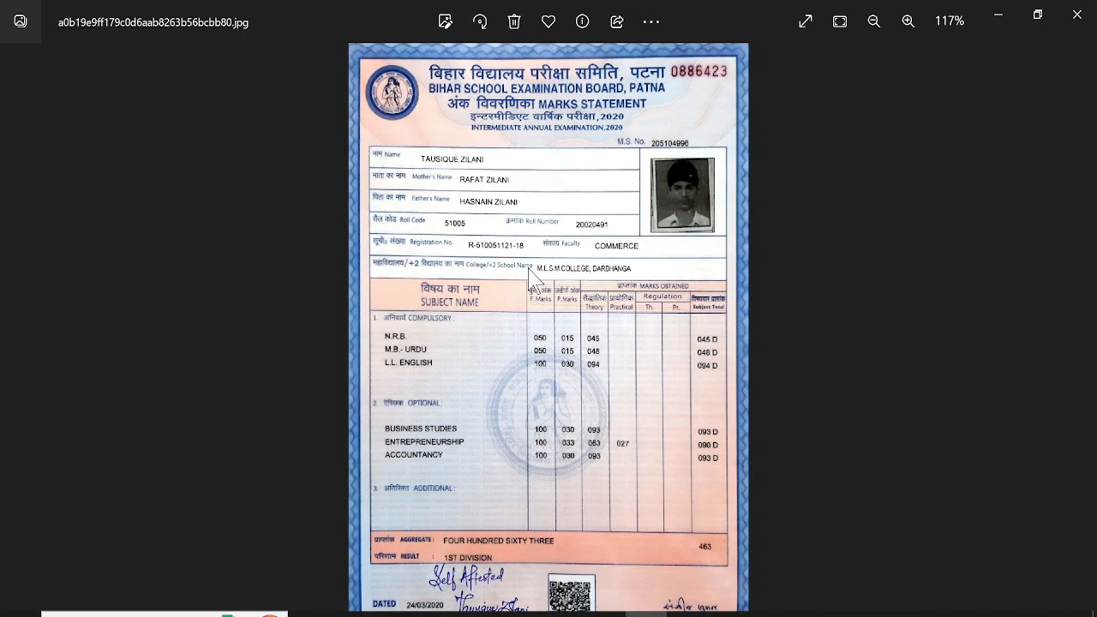
key("alt+Tab")
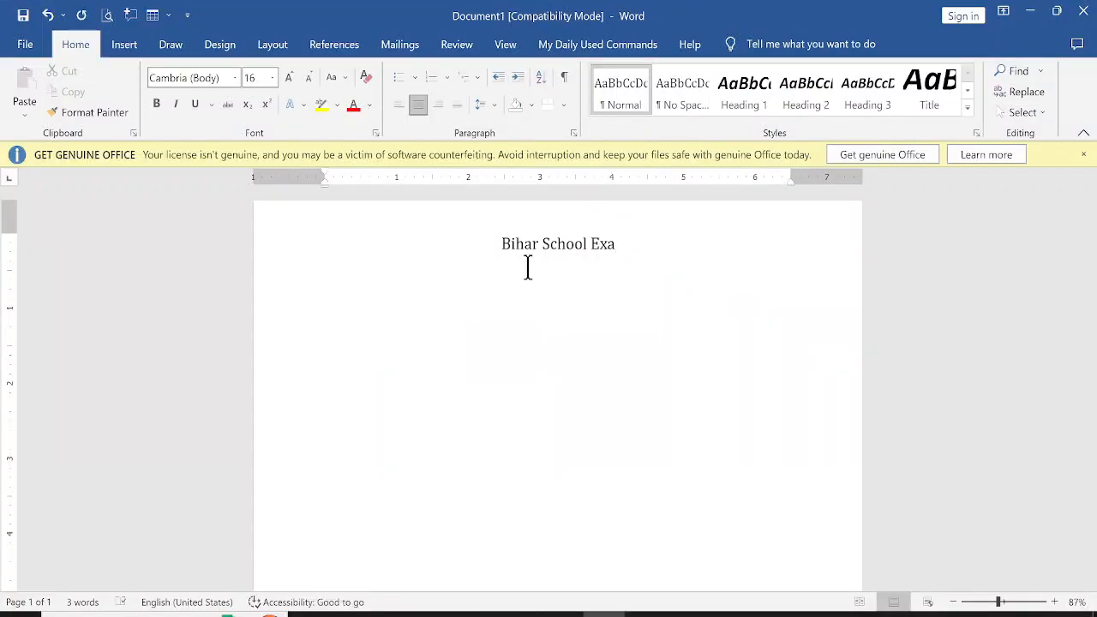
type("mina")
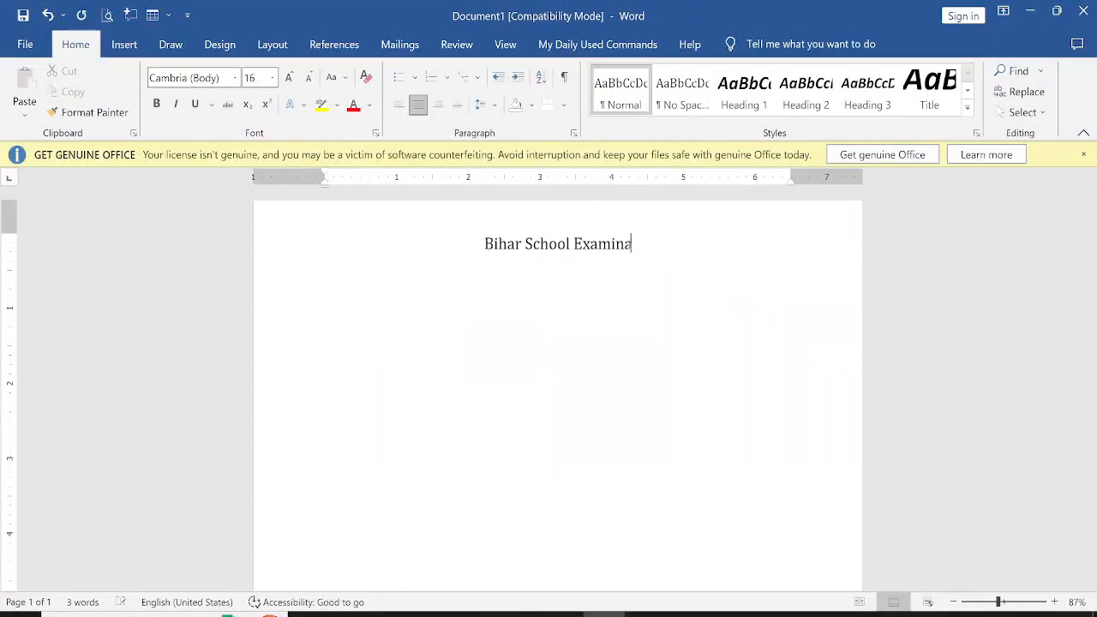
type("tion Board")
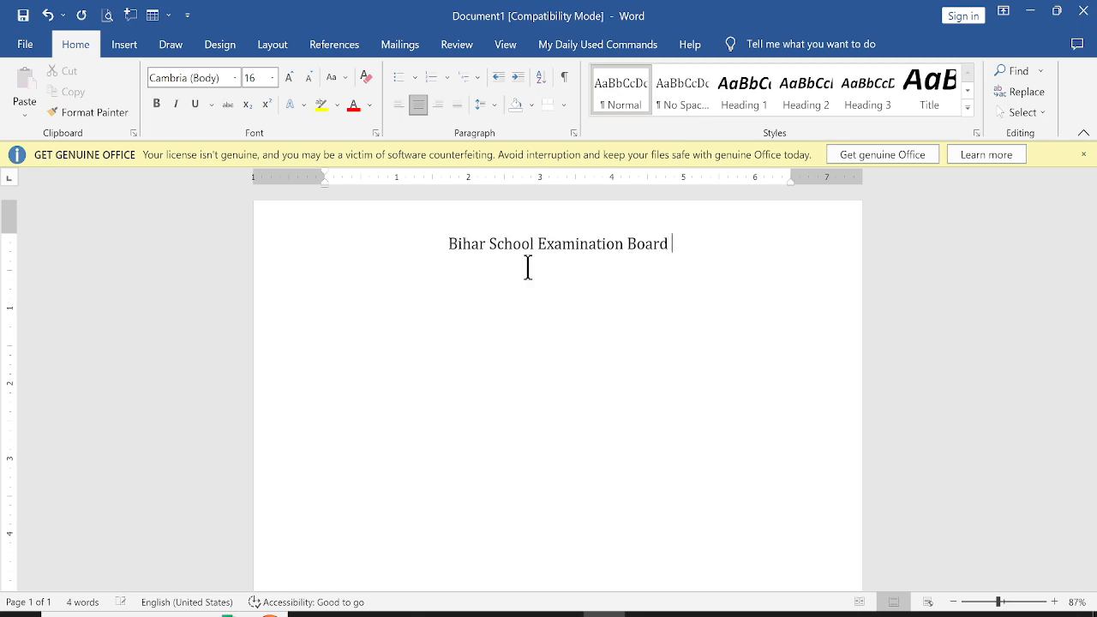
type(", Patna")
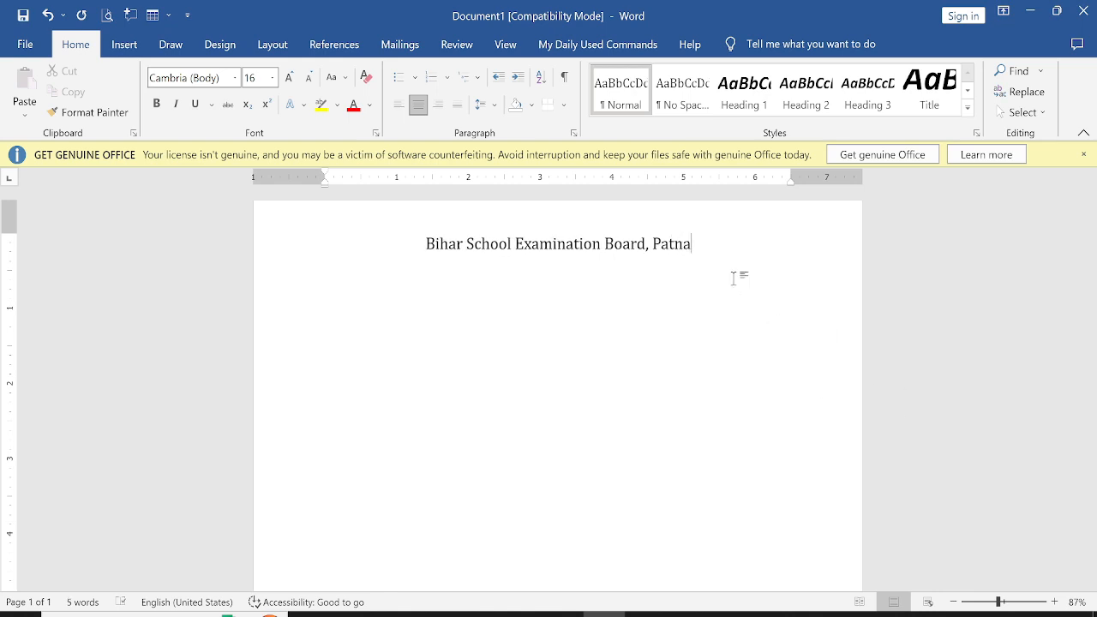
Set the heading's font to Arial Black and enlarge it to 18 pt
left_click_drag(696, 244, 392, 238)
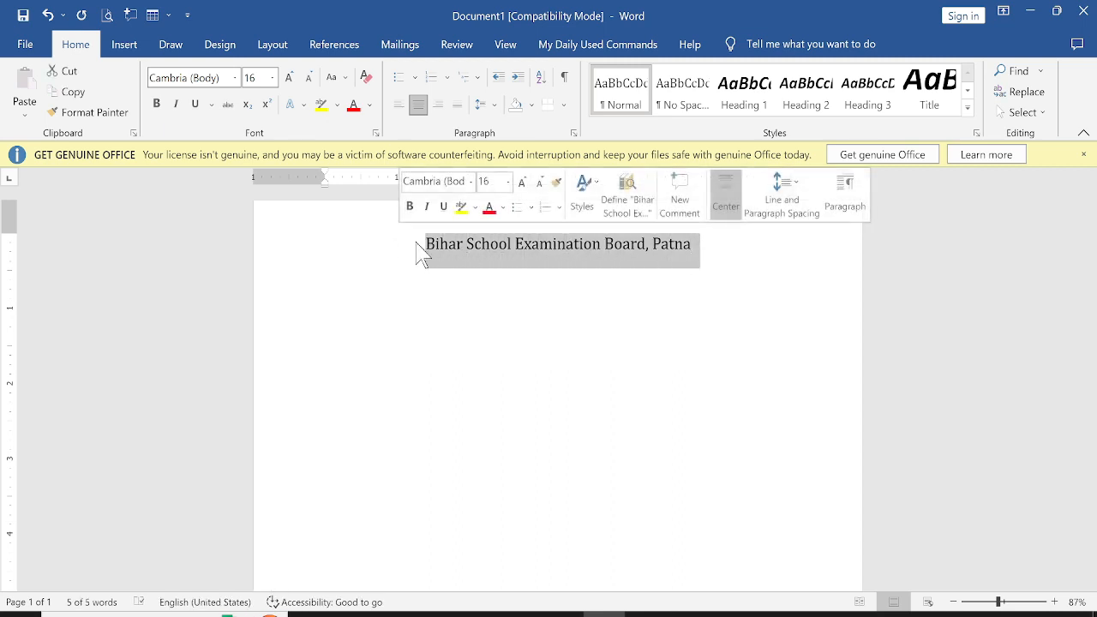
left_click(235, 78)
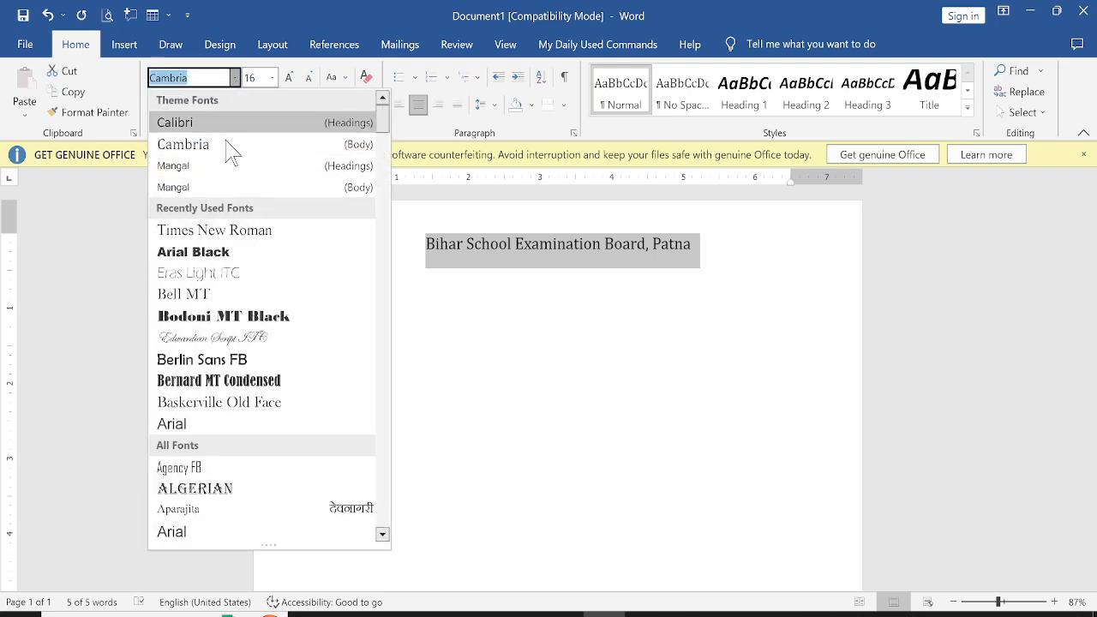
left_click(206, 252)
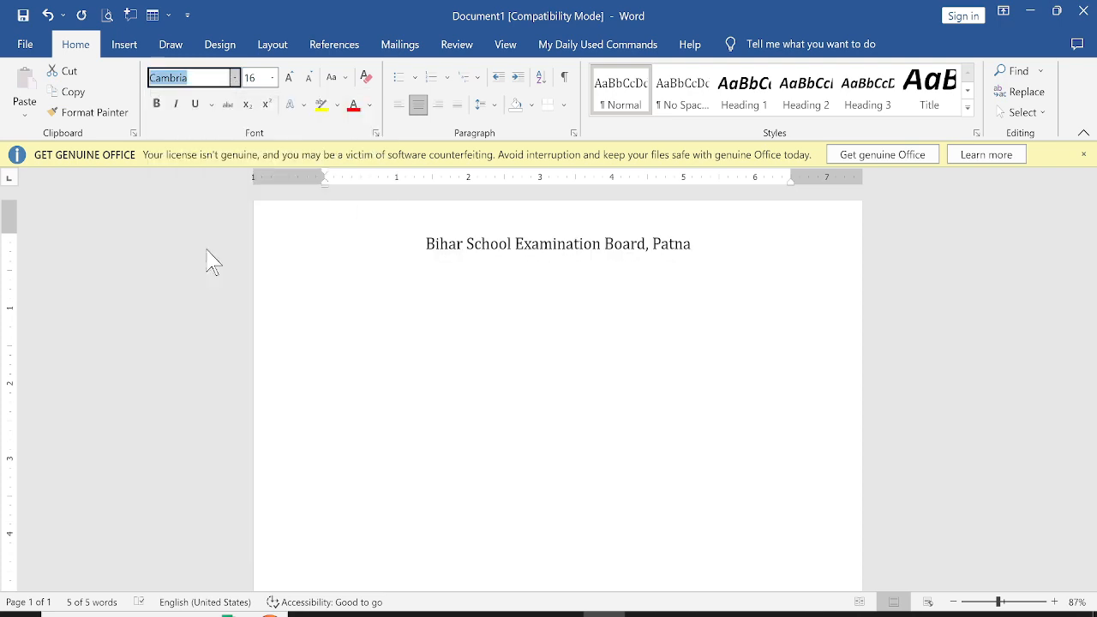
left_click(289, 79)
left_click(422, 281)
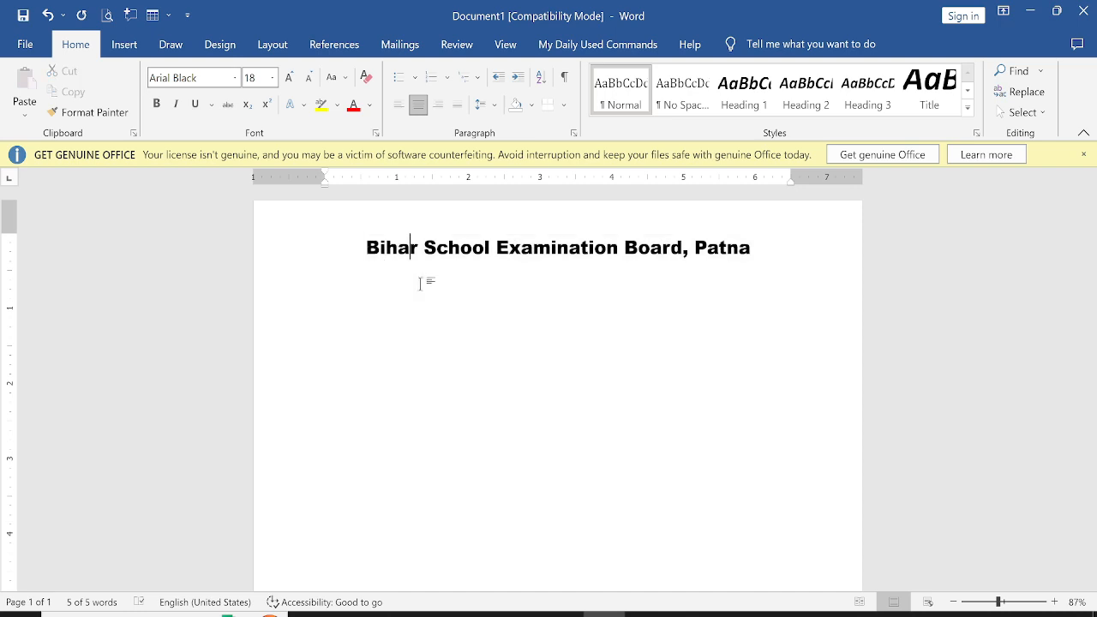
Duplicate the heading Bihar School Examination Board, Patna onto a new line below it
left_click_drag(366, 244, 749, 255)
key("ctrl+c")
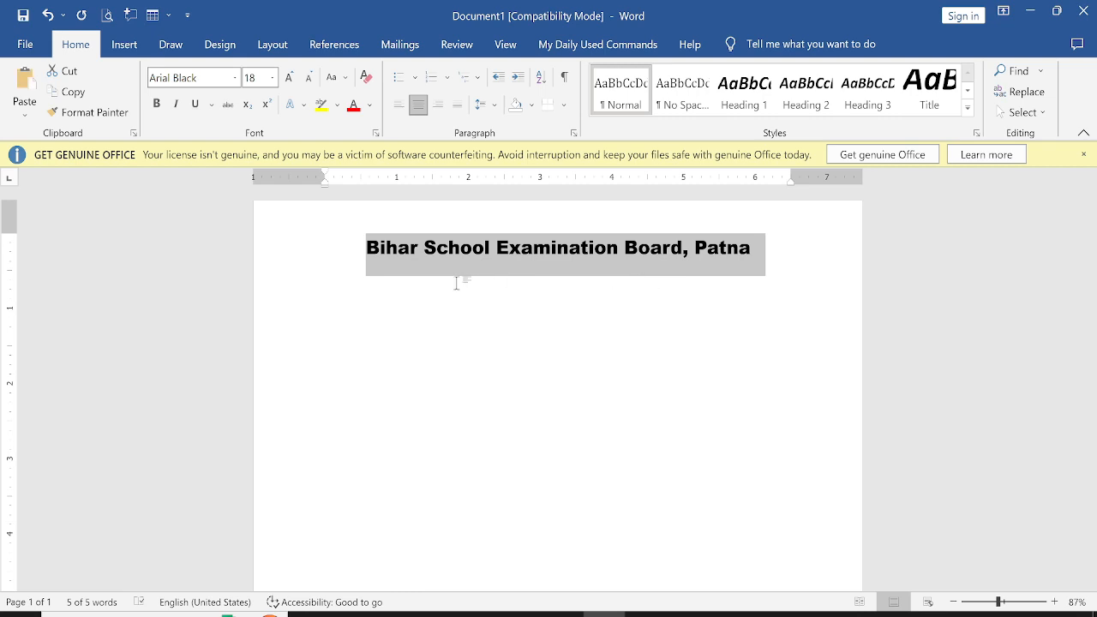
left_click(409, 278)
left_click(760, 260)
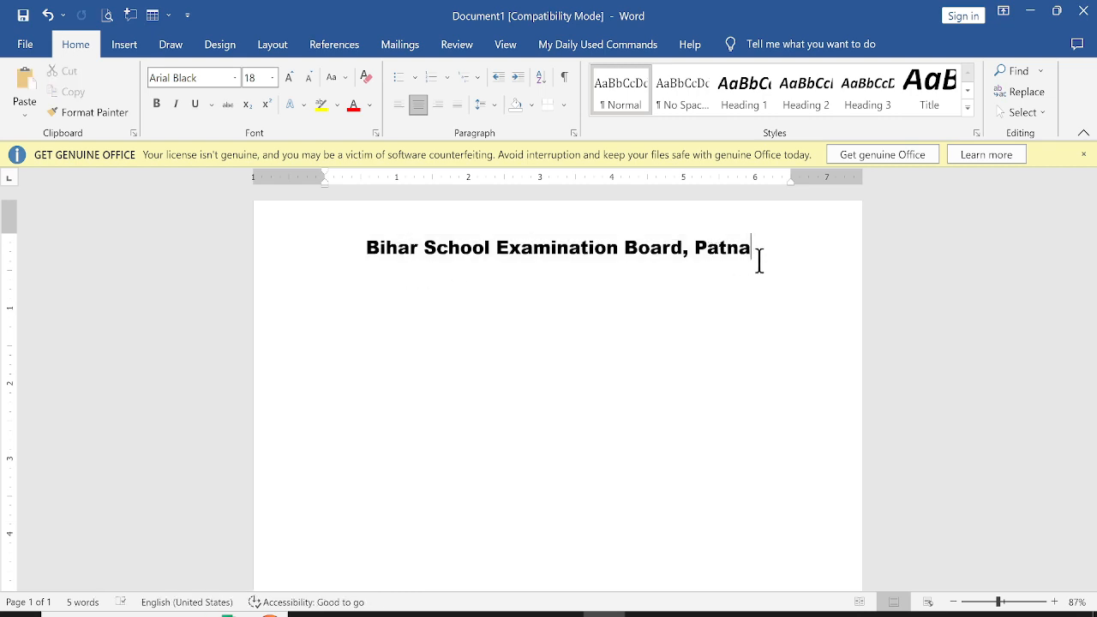
key("Return")
key("ctrl+v")
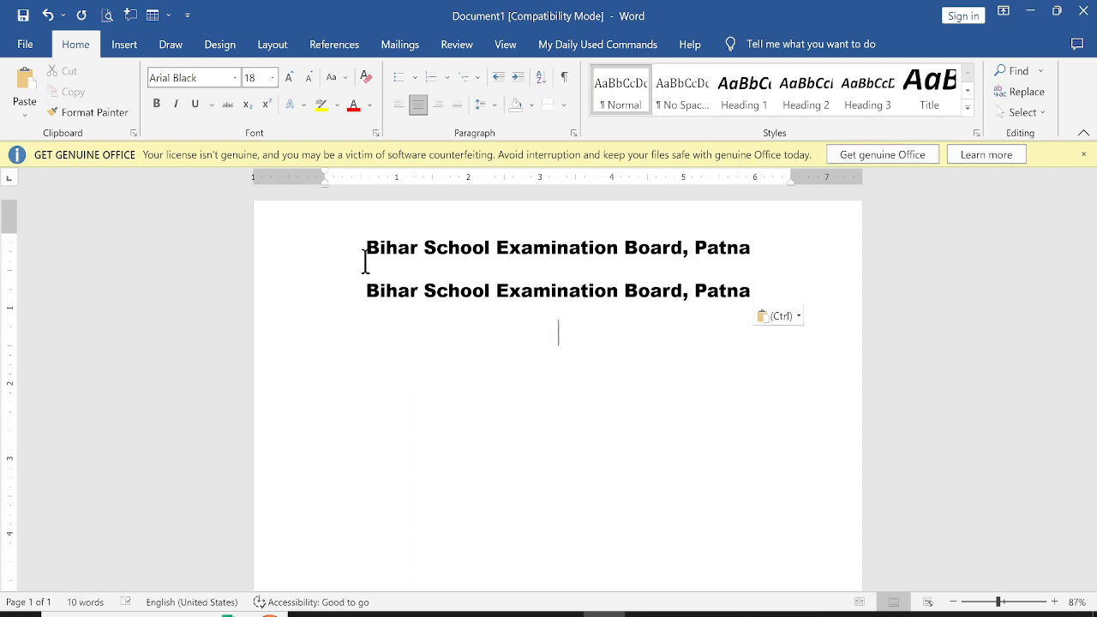
Translate the first heading line into Hindi with Translate Selection and insert the Hindi text in its place
left_click_drag(367, 248, 738, 257)
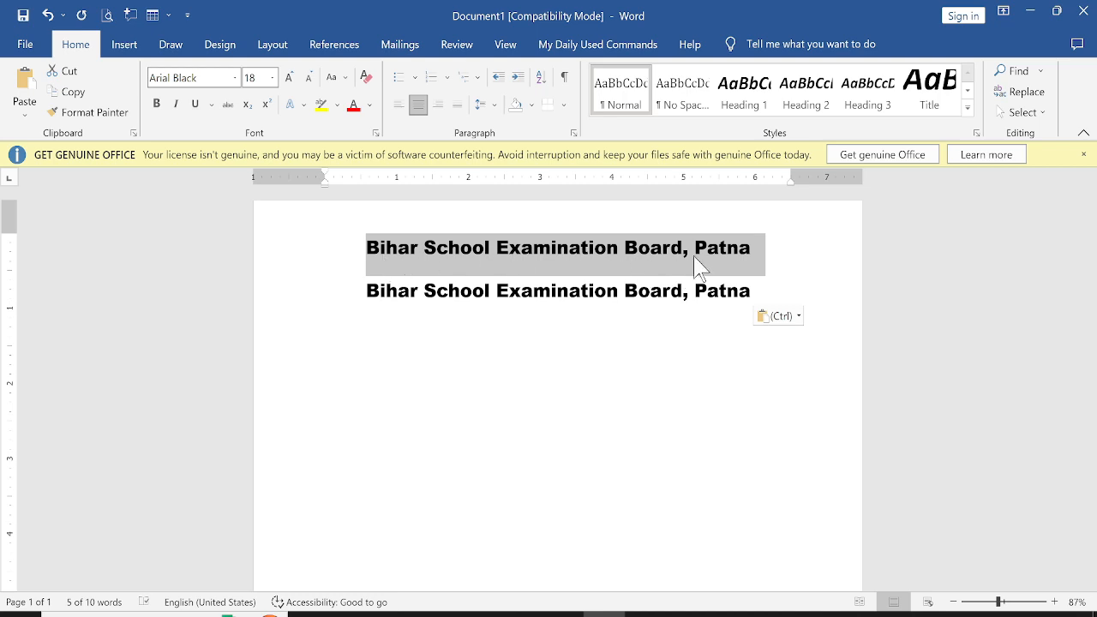
left_click(461, 50)
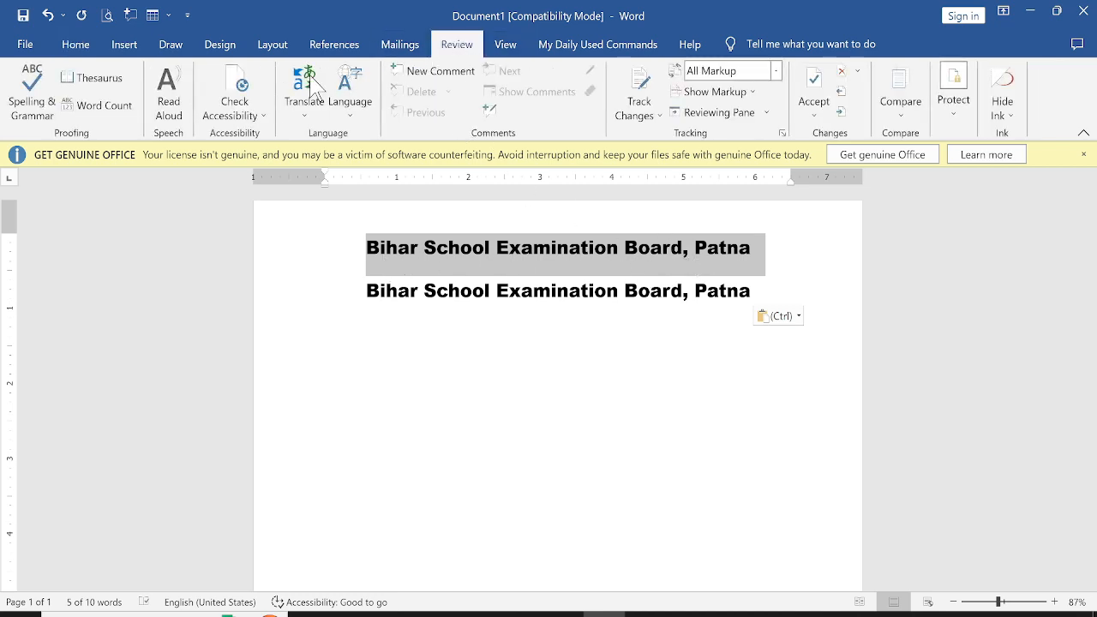
left_click(307, 120)
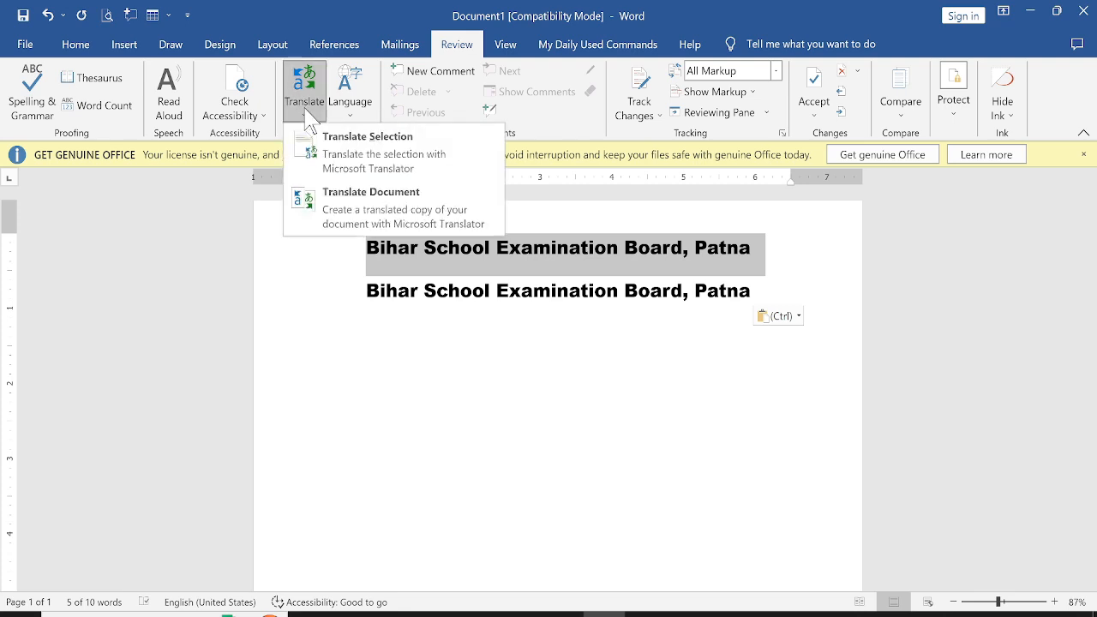
left_click(428, 164)
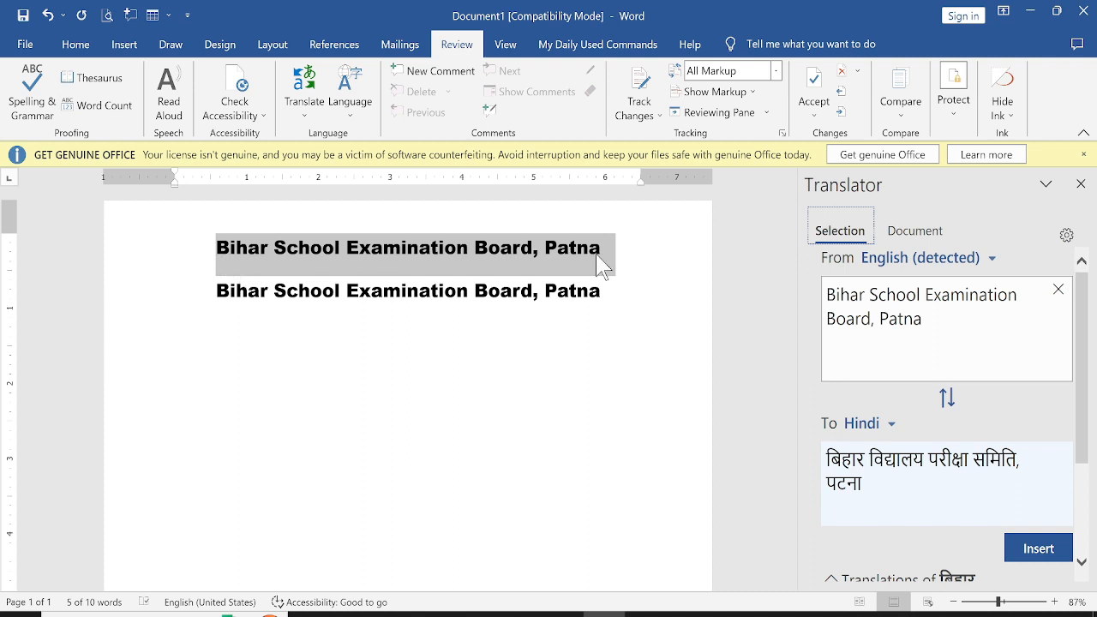
left_click(1049, 553)
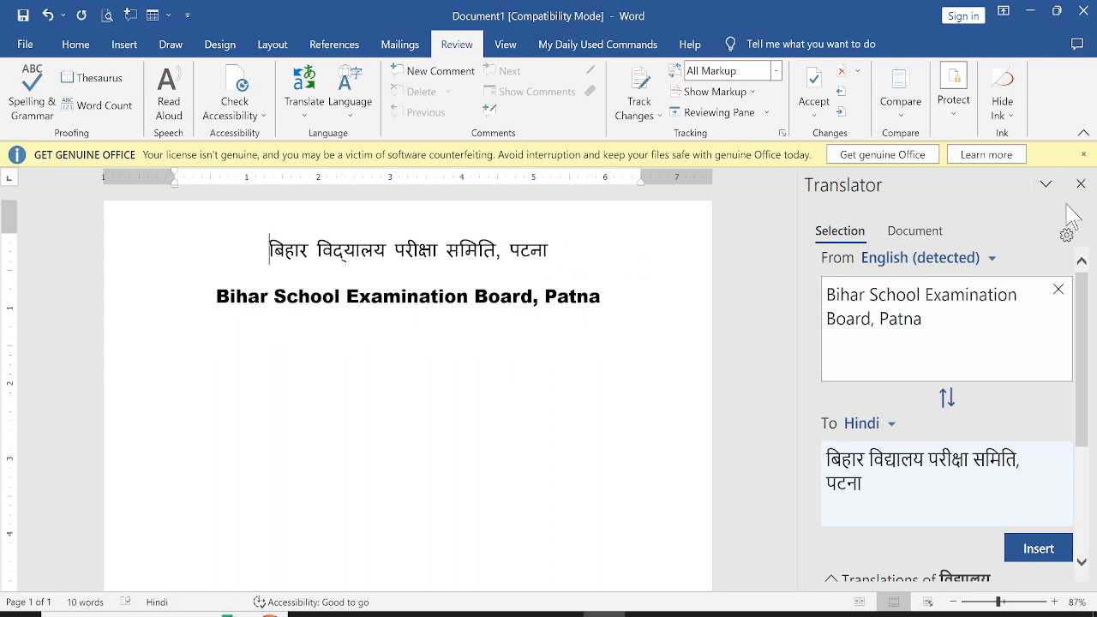
left_click(1081, 183)
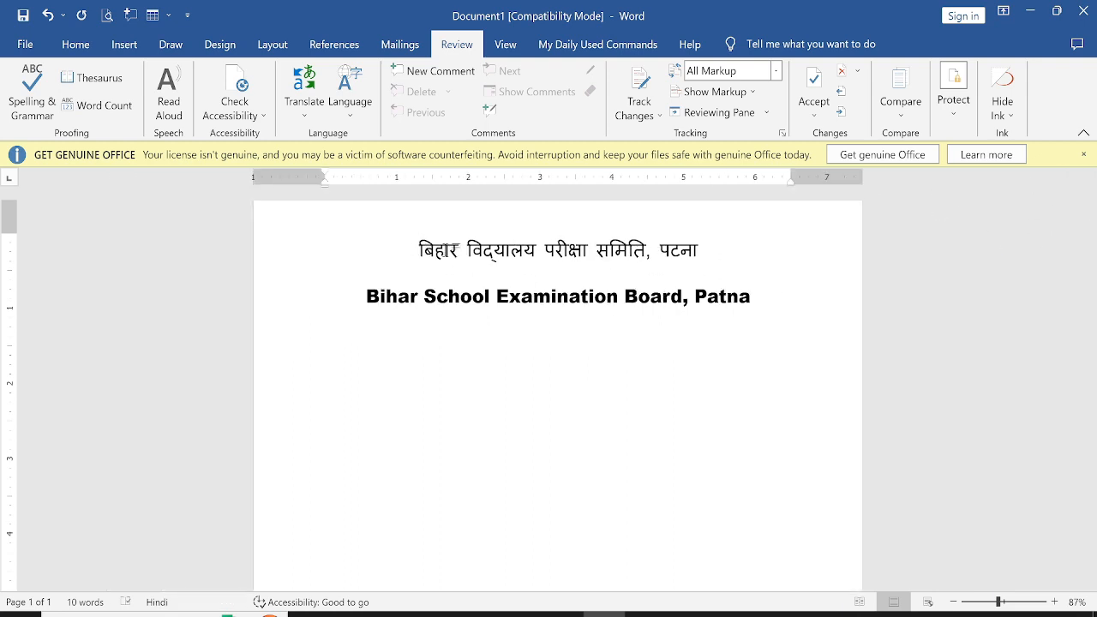
Enlarge the Hindi heading line to 24 pt
left_click_drag(452, 250, 751, 258)
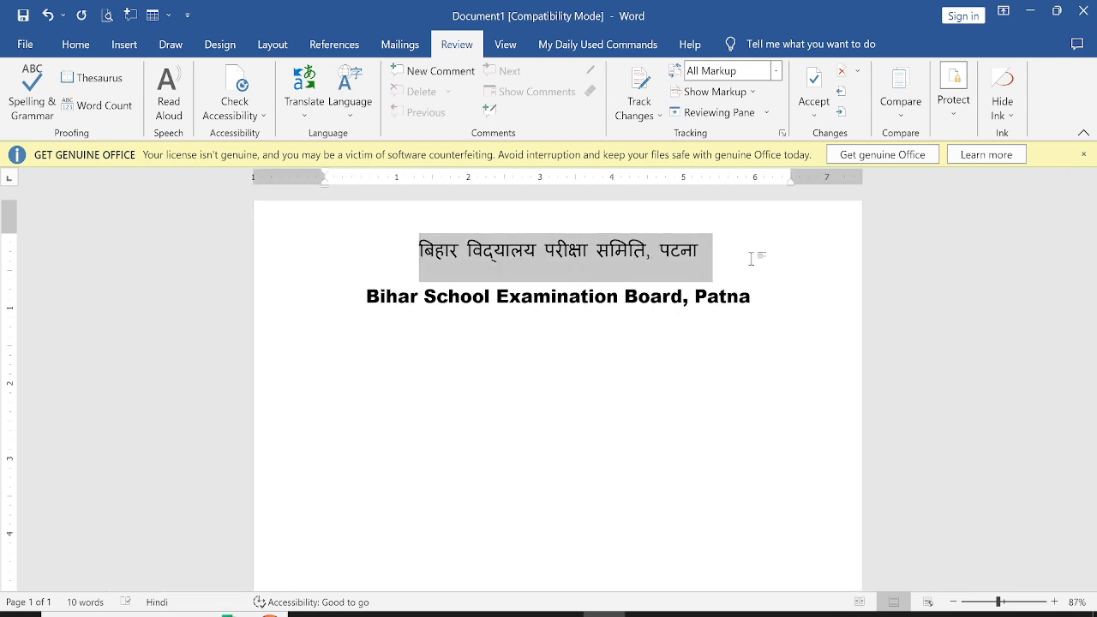
left_click(86, 48)
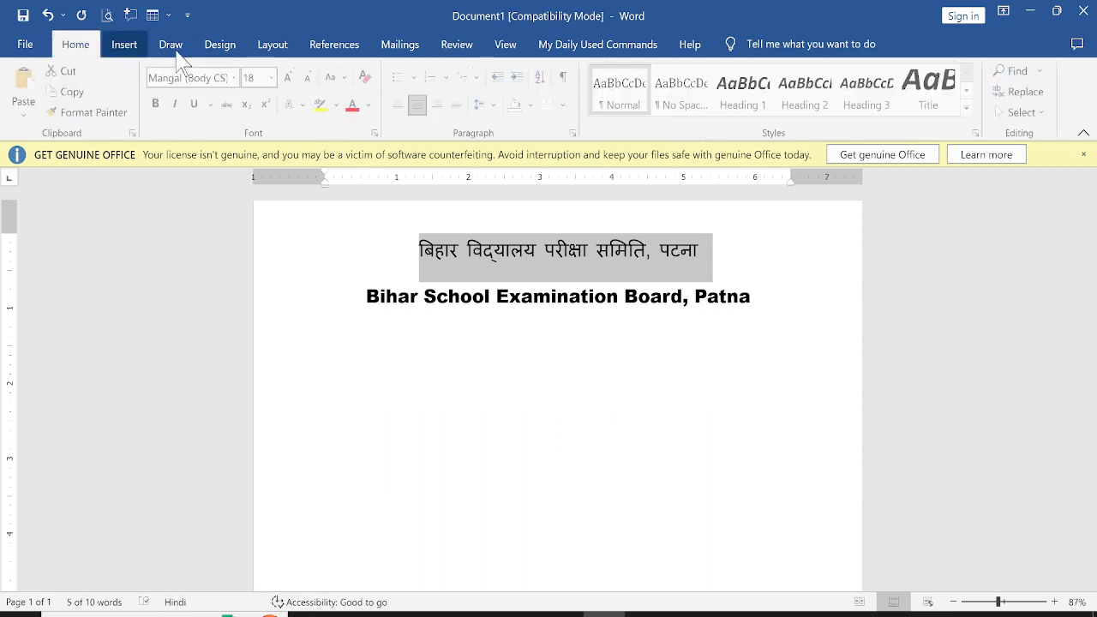
left_click(289, 78)
left_click(289, 78)
left_click(289, 78)
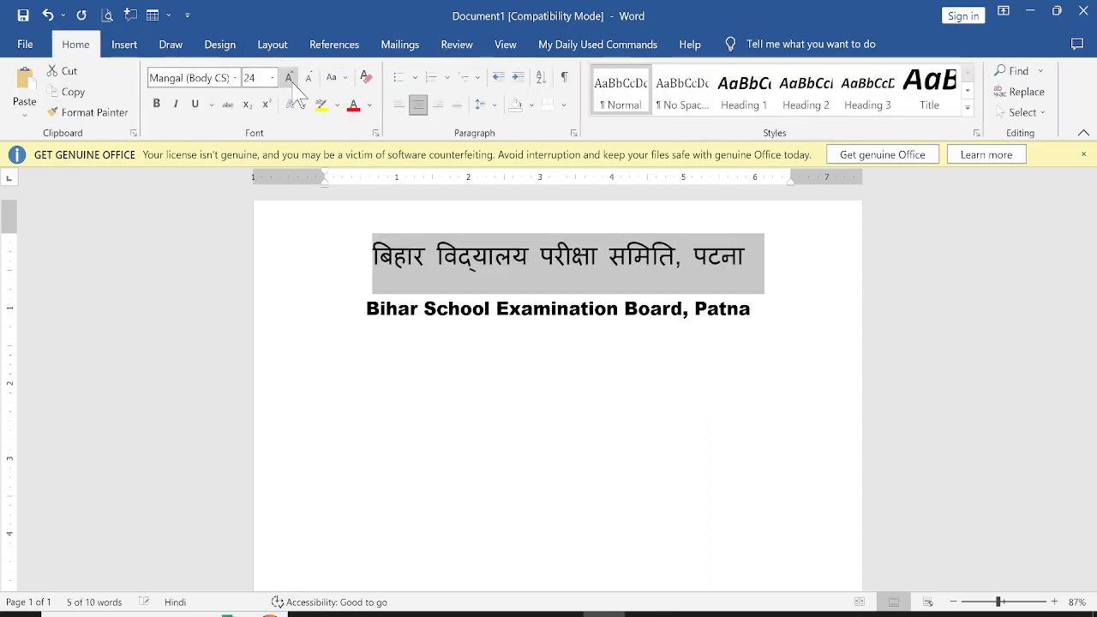
left_click(435, 319)
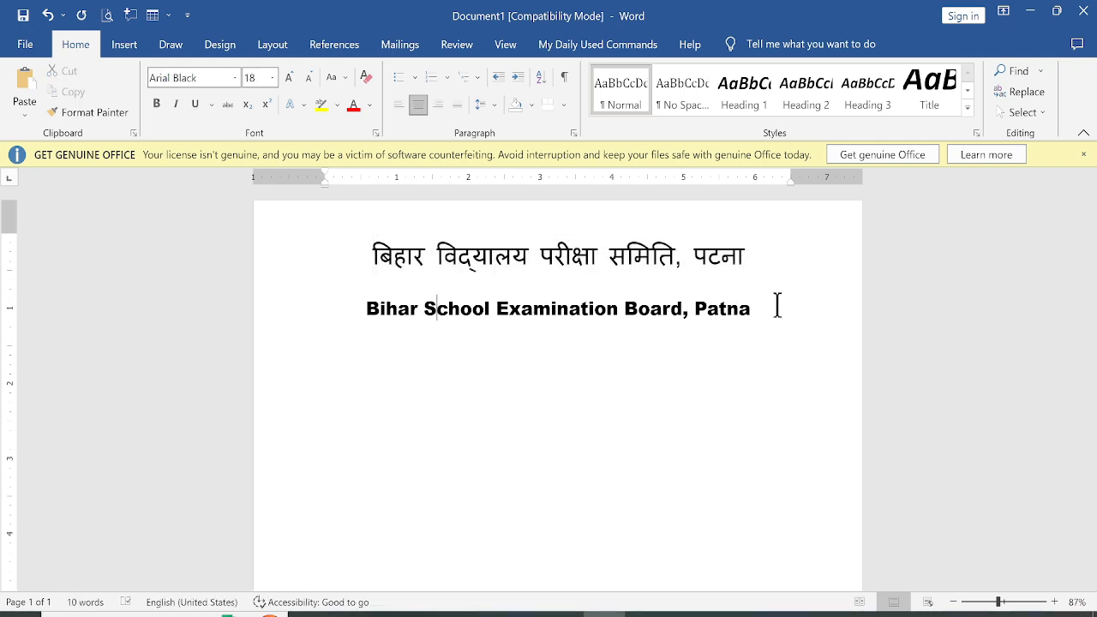
Type Marks Statement on a new line below the English heading, checking the reference image
left_click(647, 613)
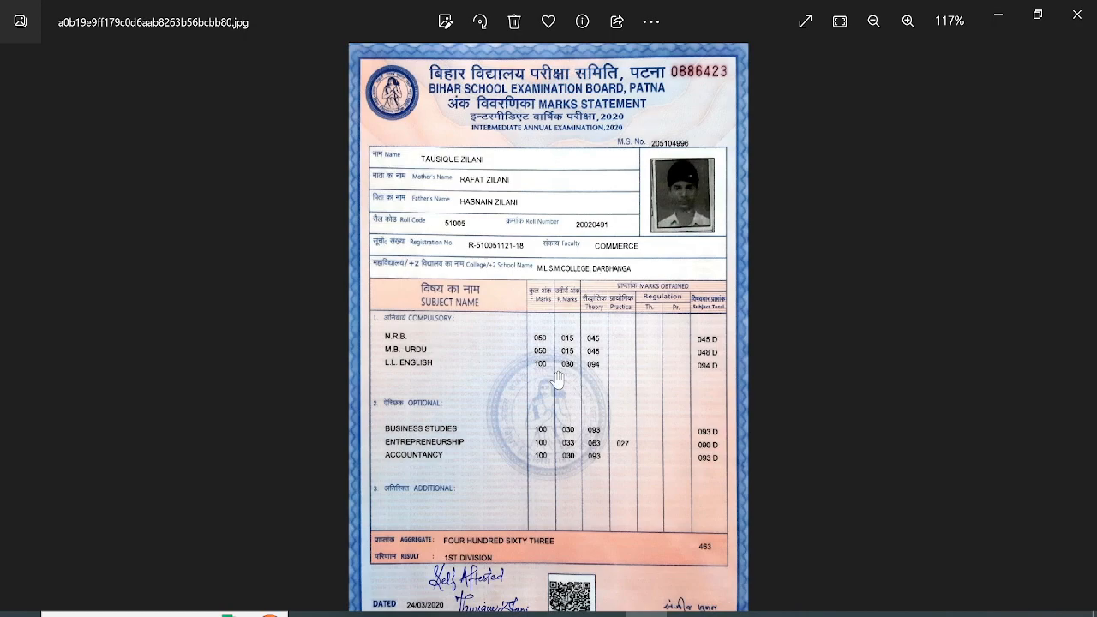
left_click(604, 614)
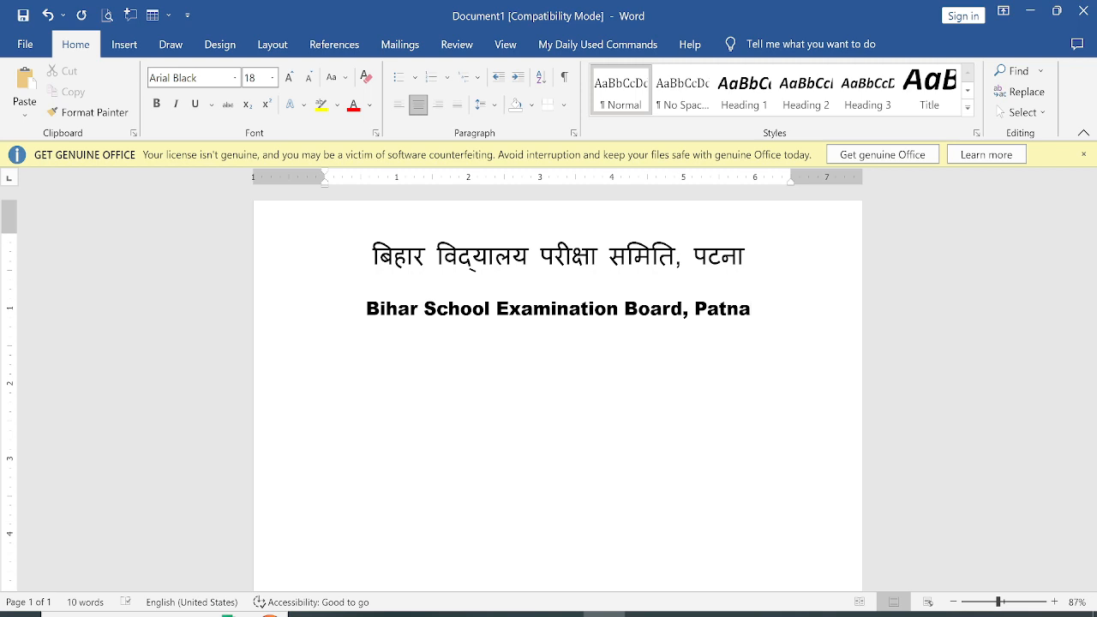
type("arks Statement")
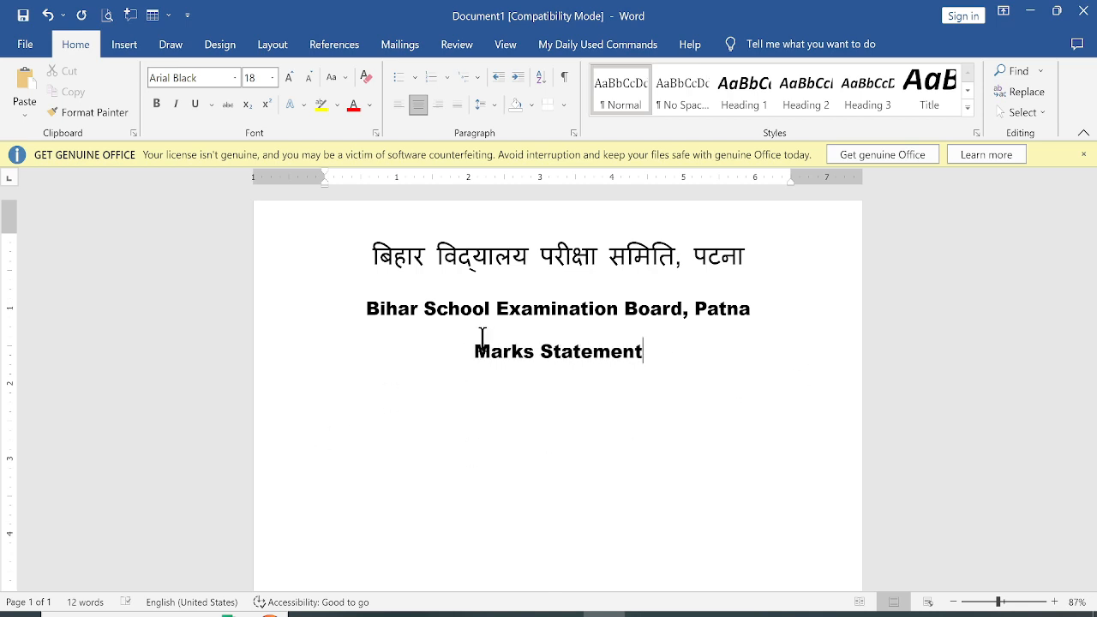
Copy the Marks Statement line and paste a duplicate of it on the line below
left_click_drag(478, 347, 612, 372)
key("ctrl+c")
left_click(610, 372)
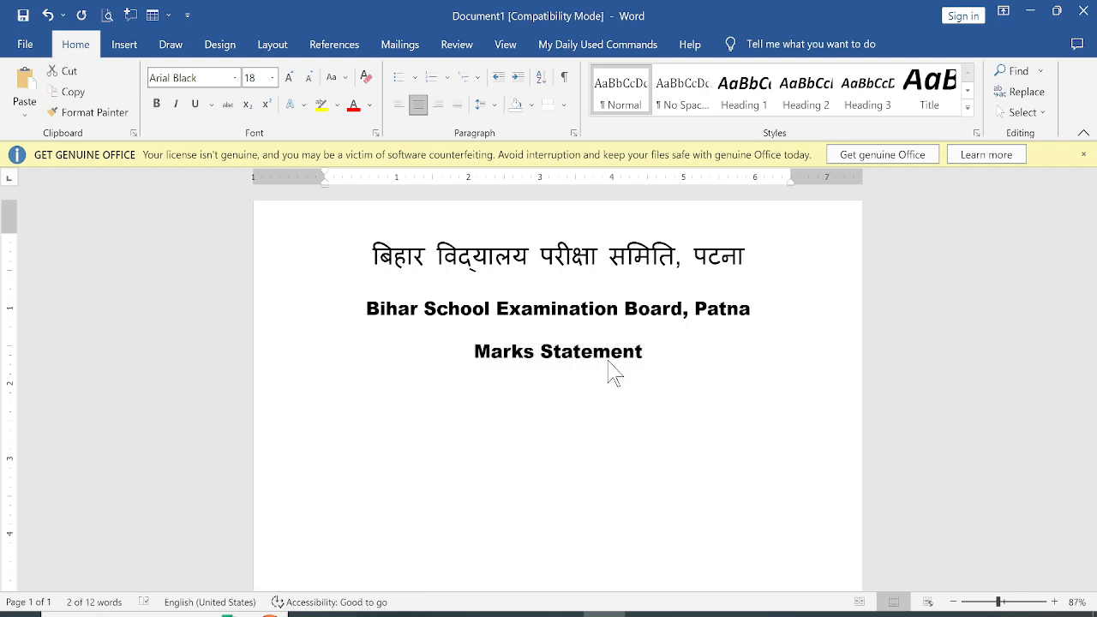
key("ctrl+v")
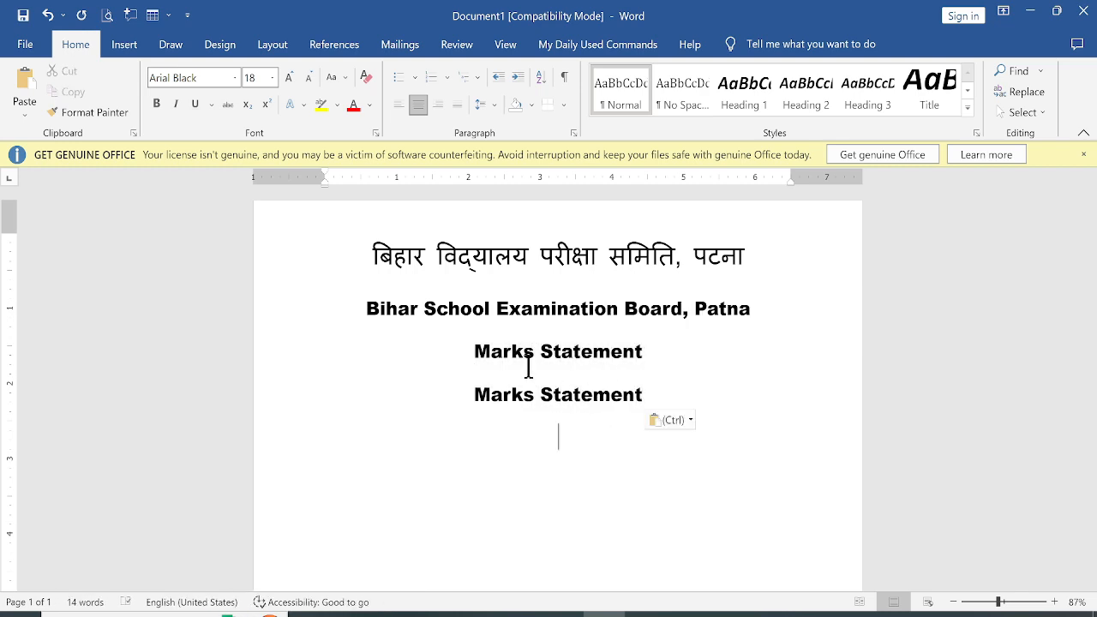
Translate the first Marks Statement line into Hindi, insert it, and merge it onto the English Marks Statement line
left_click_drag(462, 351, 640, 350)
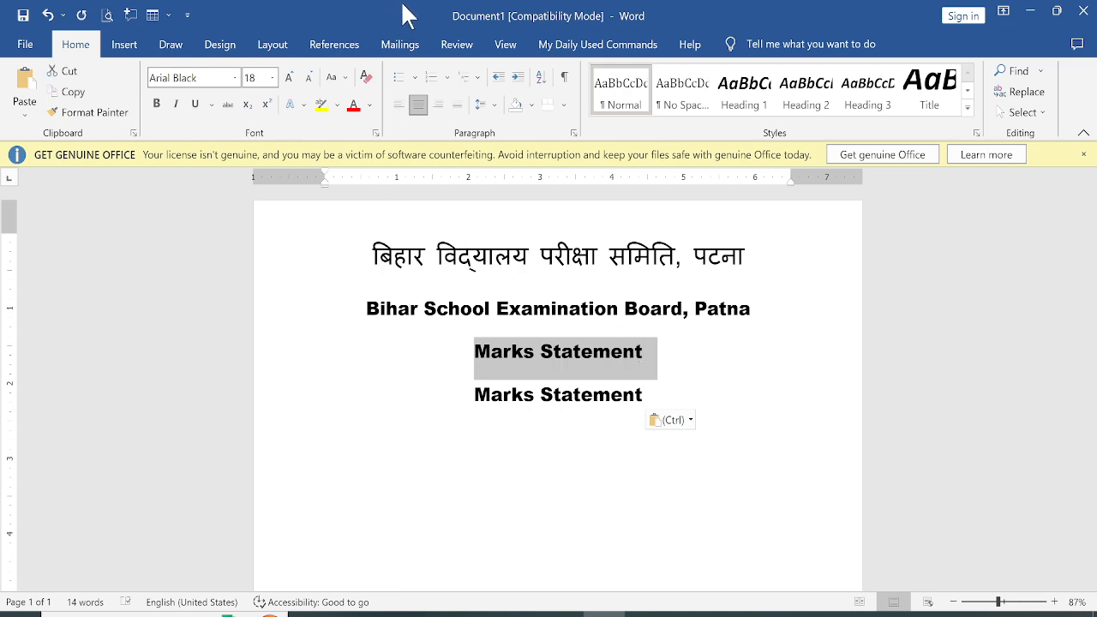
left_click(456, 44)
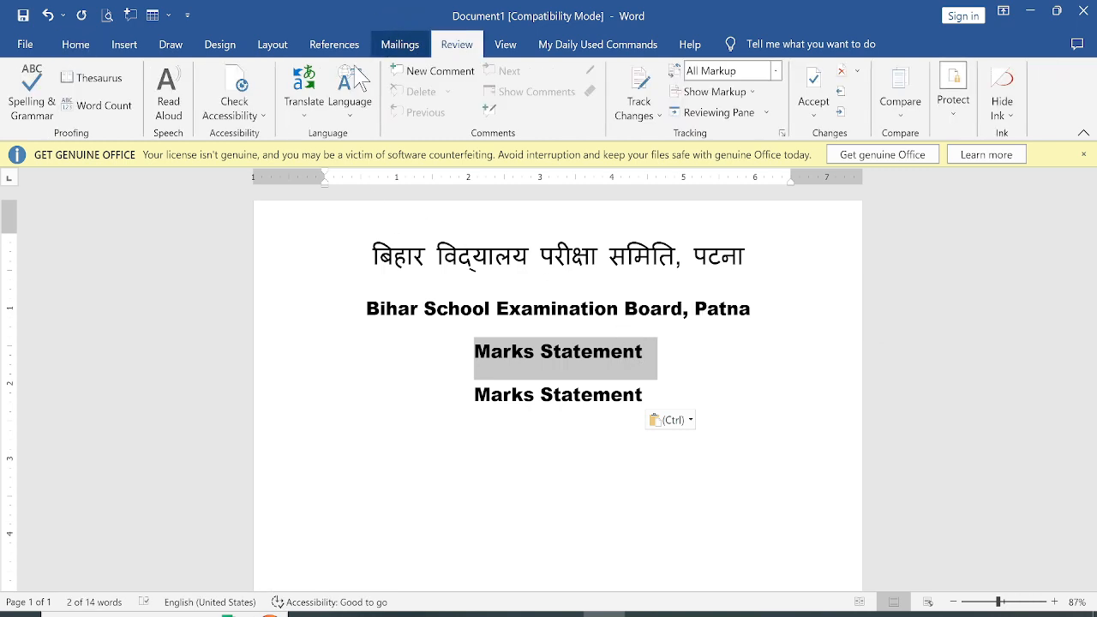
left_click(305, 101)
left_click(351, 150)
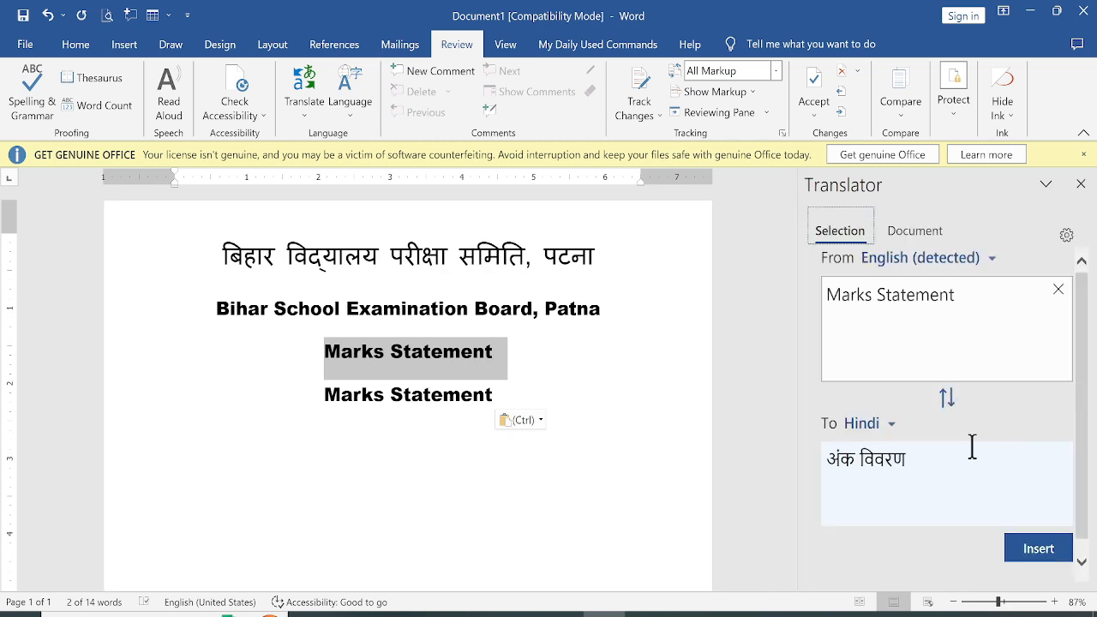
left_click(1038, 549)
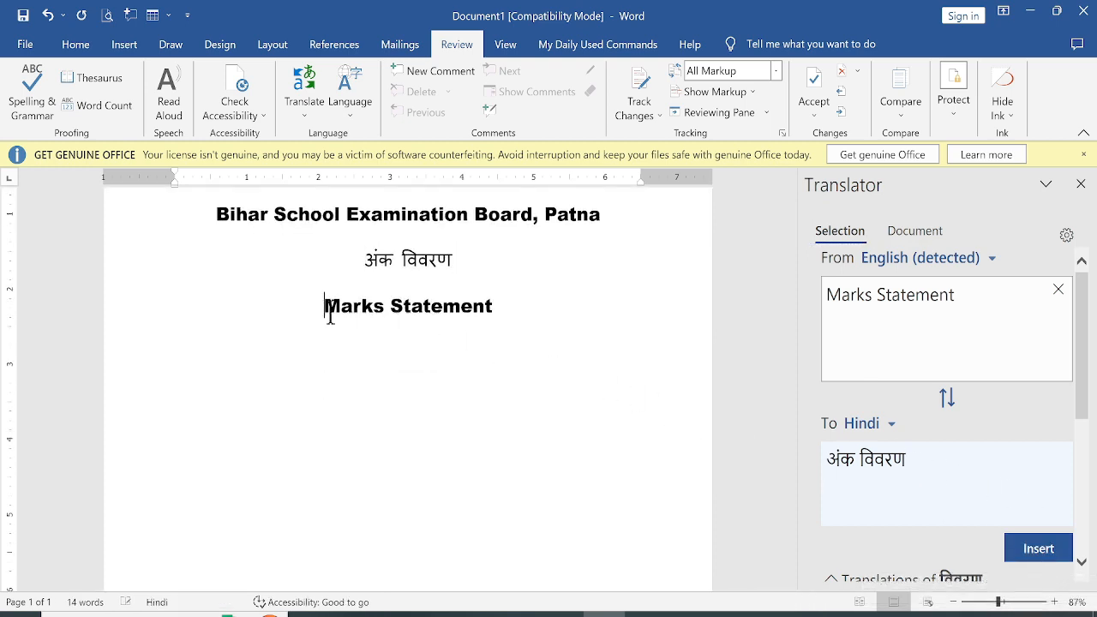
key("BackSpace")
key("BackSpace")
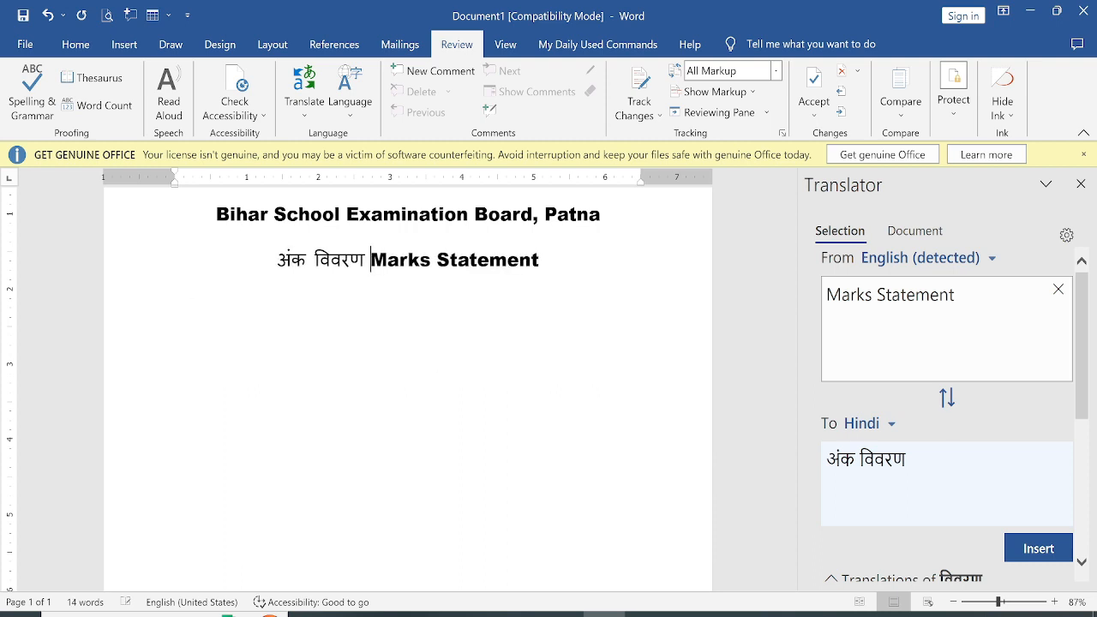
Start a new line and type INTERMEDIATE, checking the reference image
key("alt+Tab")
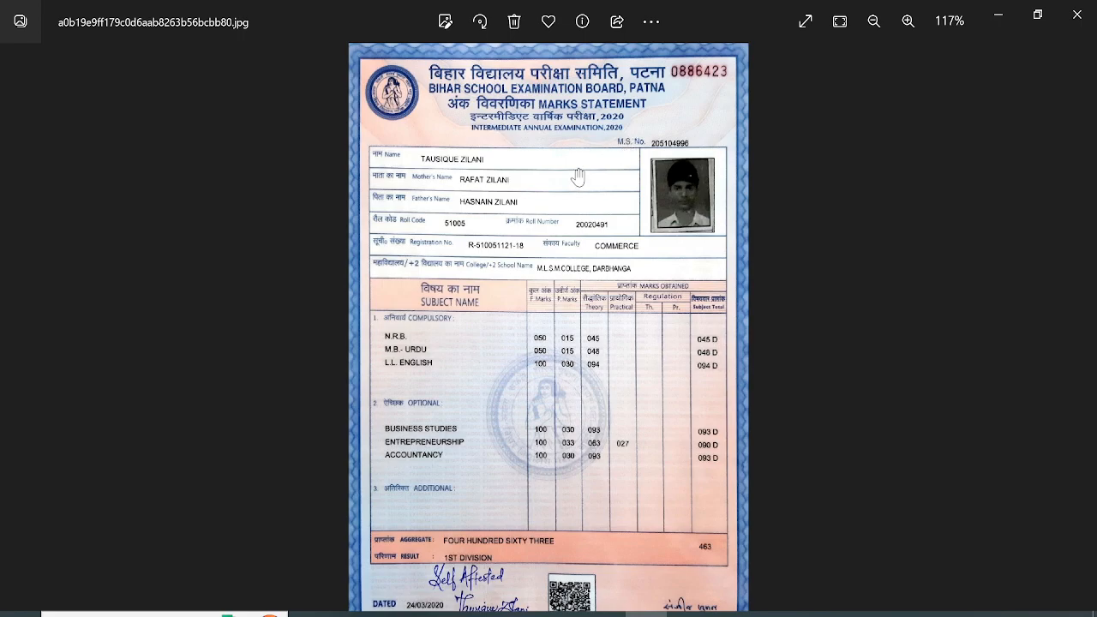
key("alt+Tab")
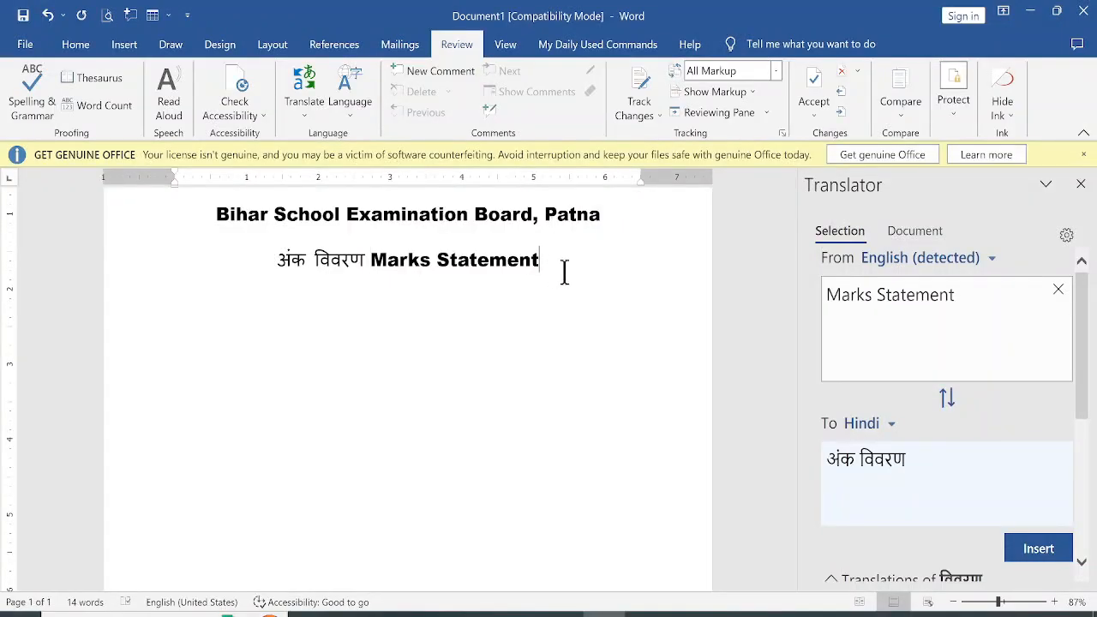
key("Return")
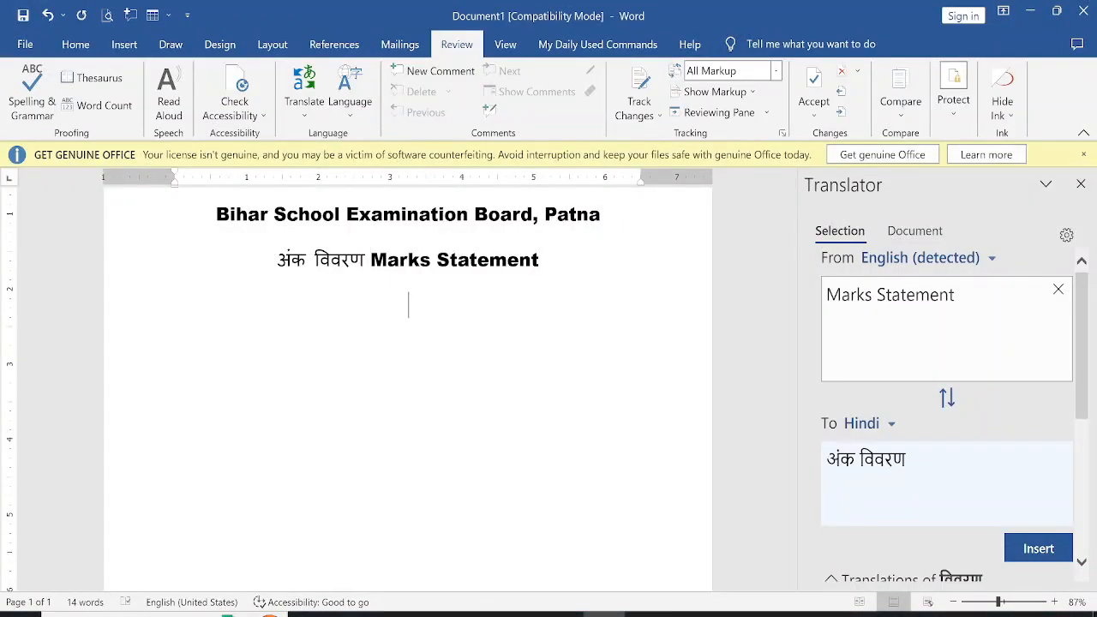
type("INtr")
key("BackSpace")
key("BackSpace")
type("term")
key("alt+Tab")
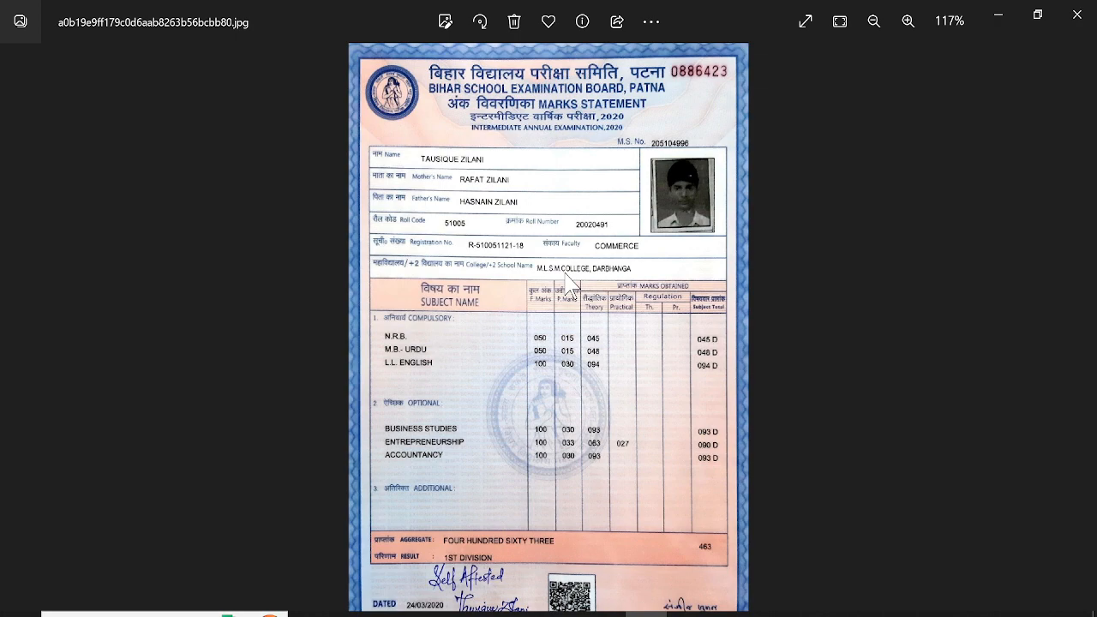
key("alt+Tab")
key("BackSpace")
key("BackSpace")
key("BackSpace")
key("BackSpace")
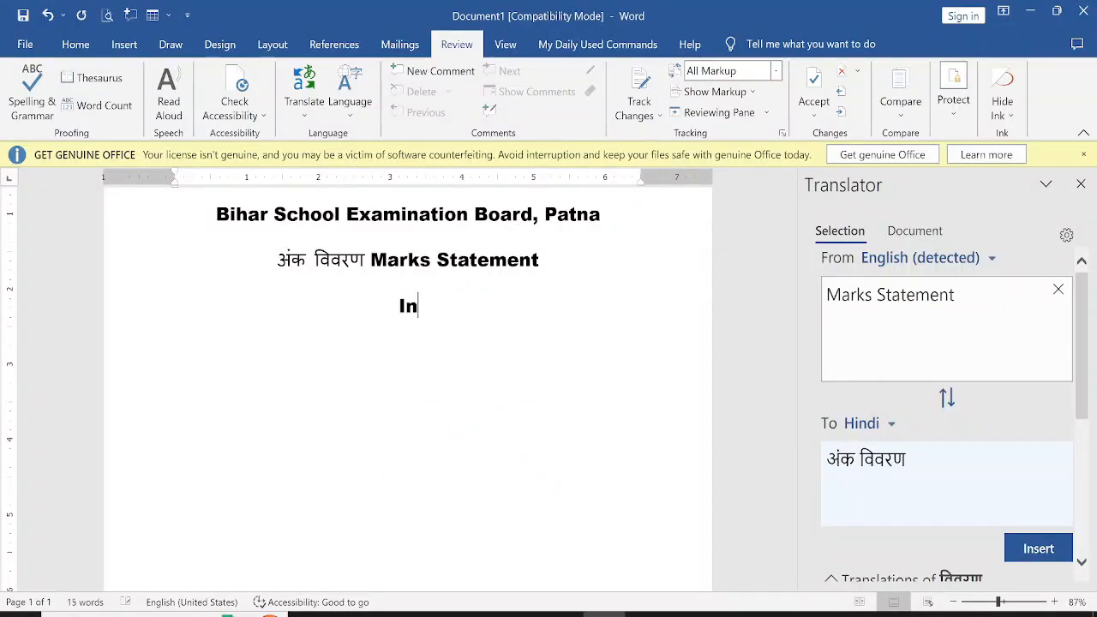
type("INTER")
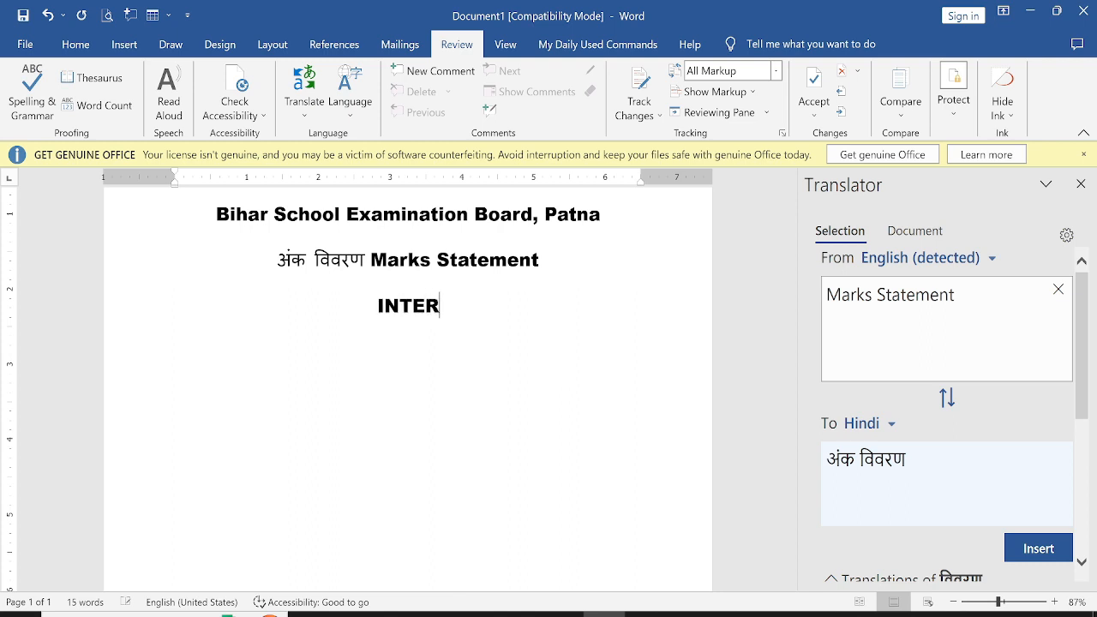
type("MEDIATE")
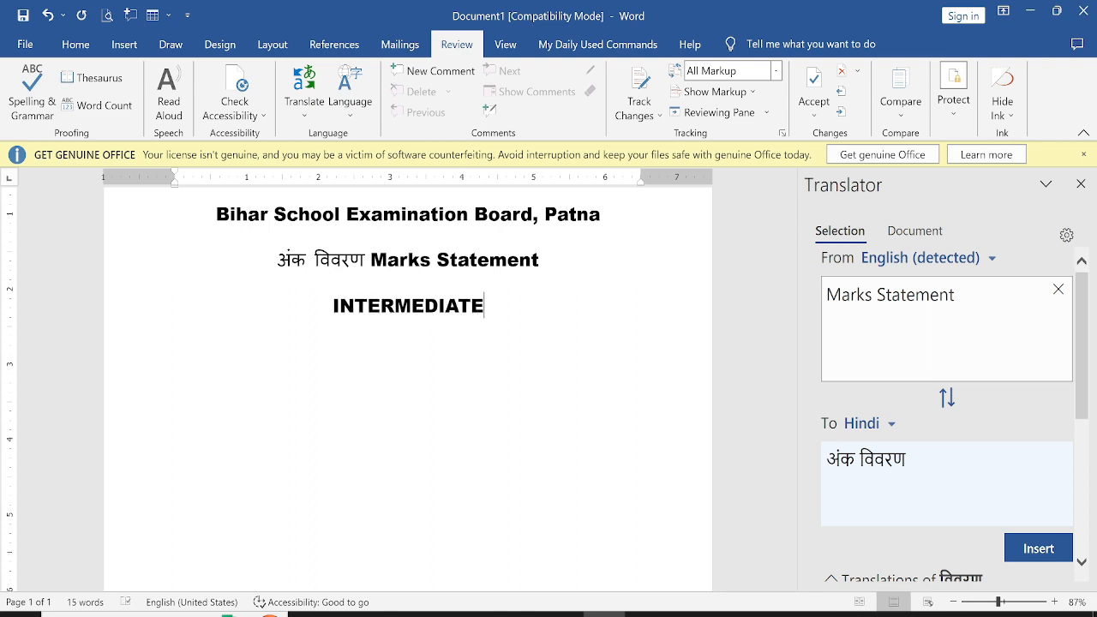
Complete the line as INTERMEDIATE ANNUAL EXAMINATION, 2020 after checking the reference image
key("alt+Tab")
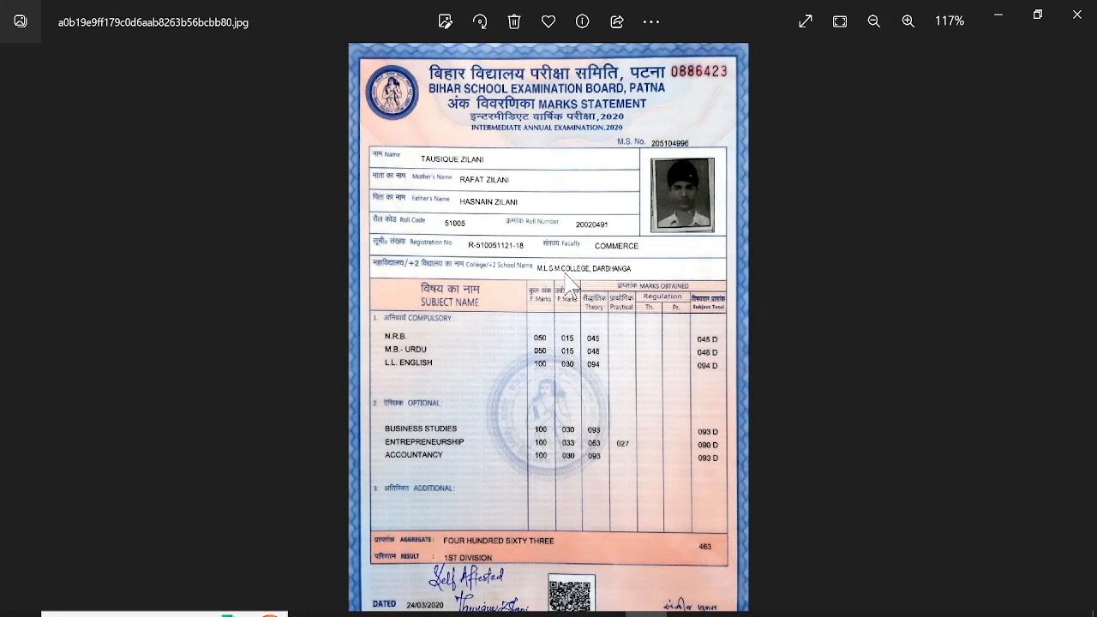
key("alt+Tab")
type("A")
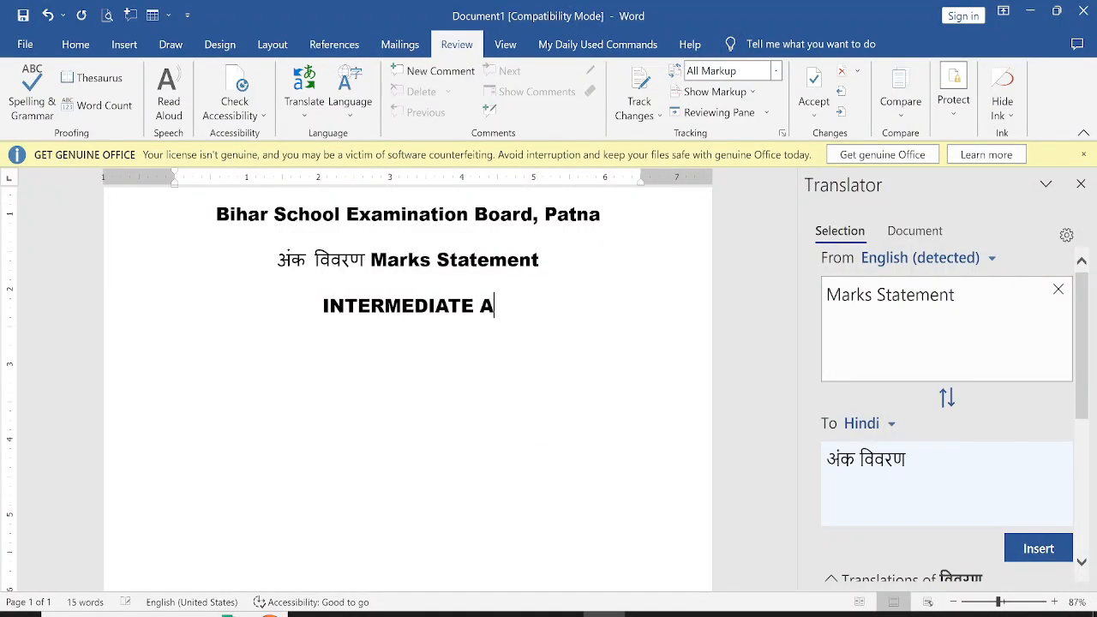
type("NNUAL EX")
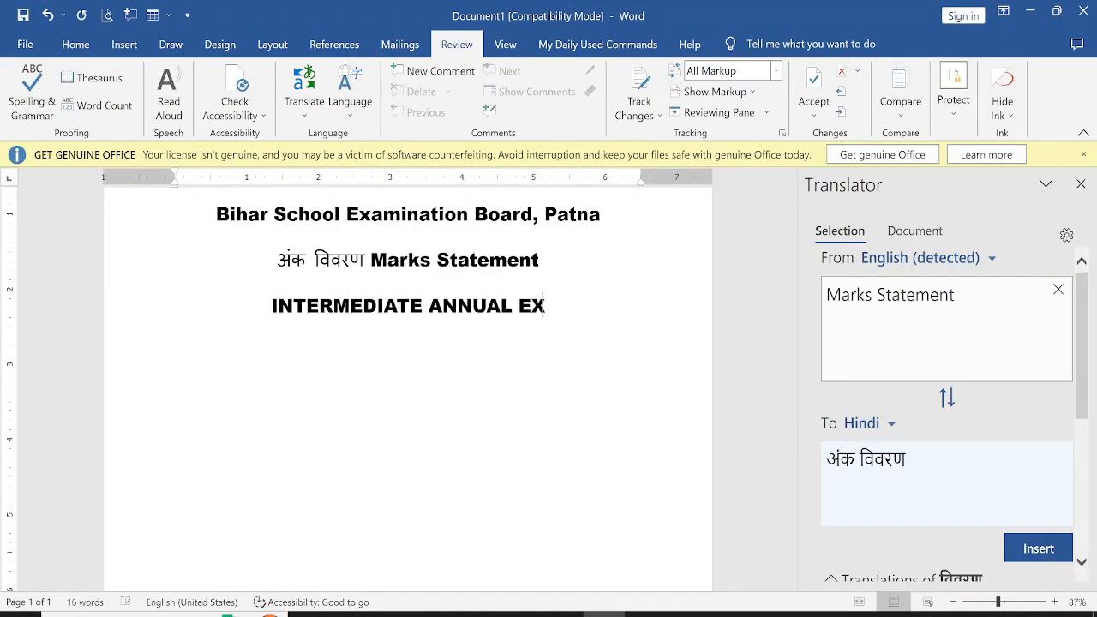
type("AMINATION")
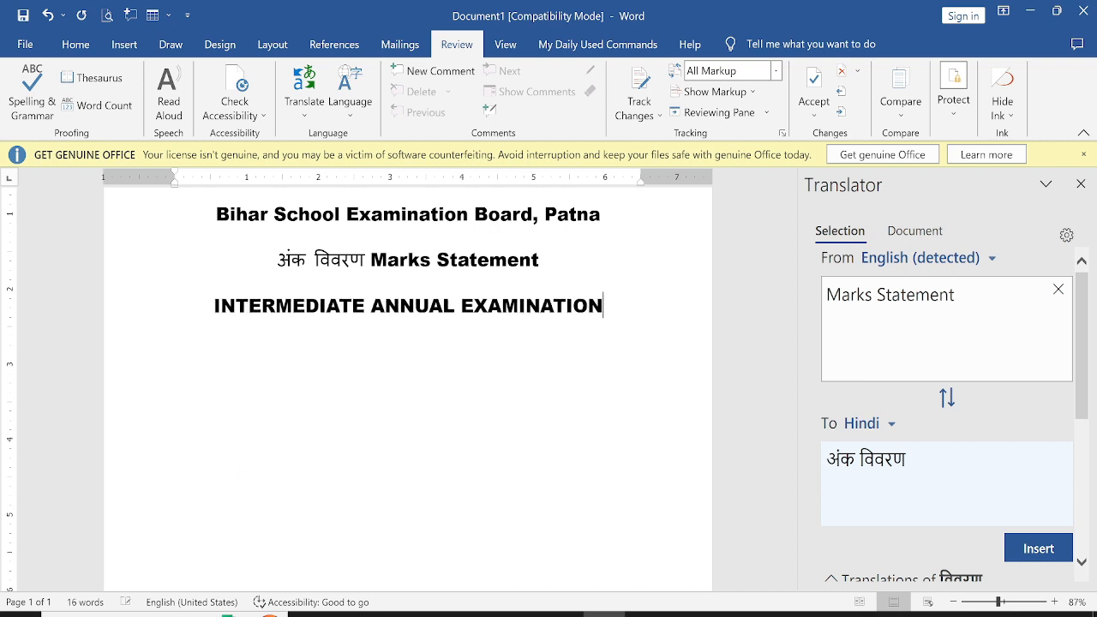
type(", 2020")
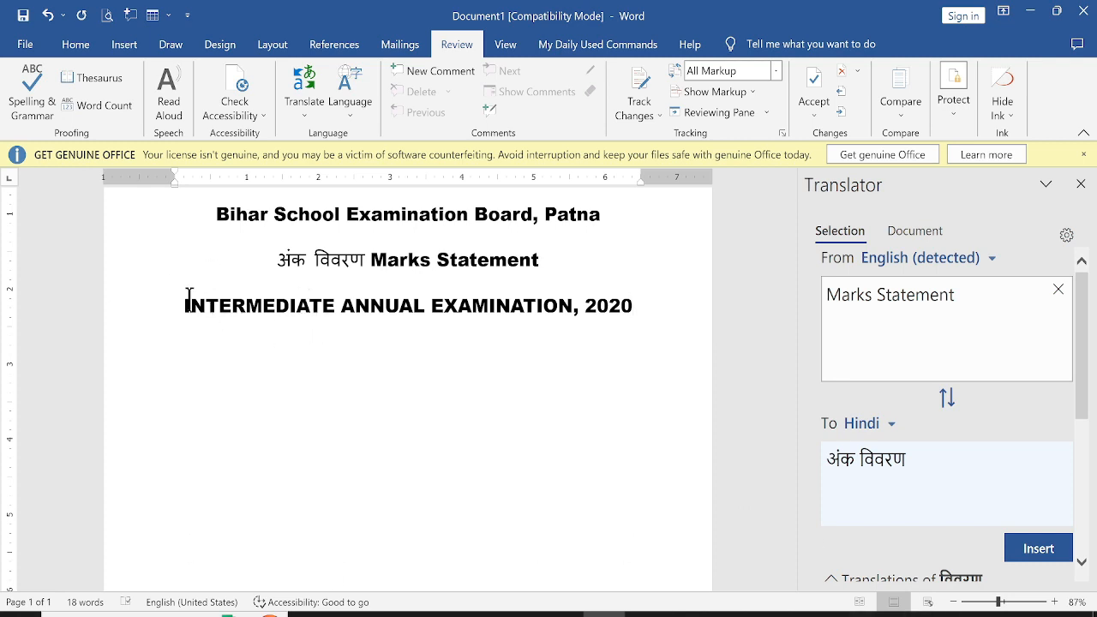
Copy the INTERMEDIATE ANNUAL EXAMINATION, 2020 line and paste a duplicate of it below
left_click_drag(190, 307, 636, 312)
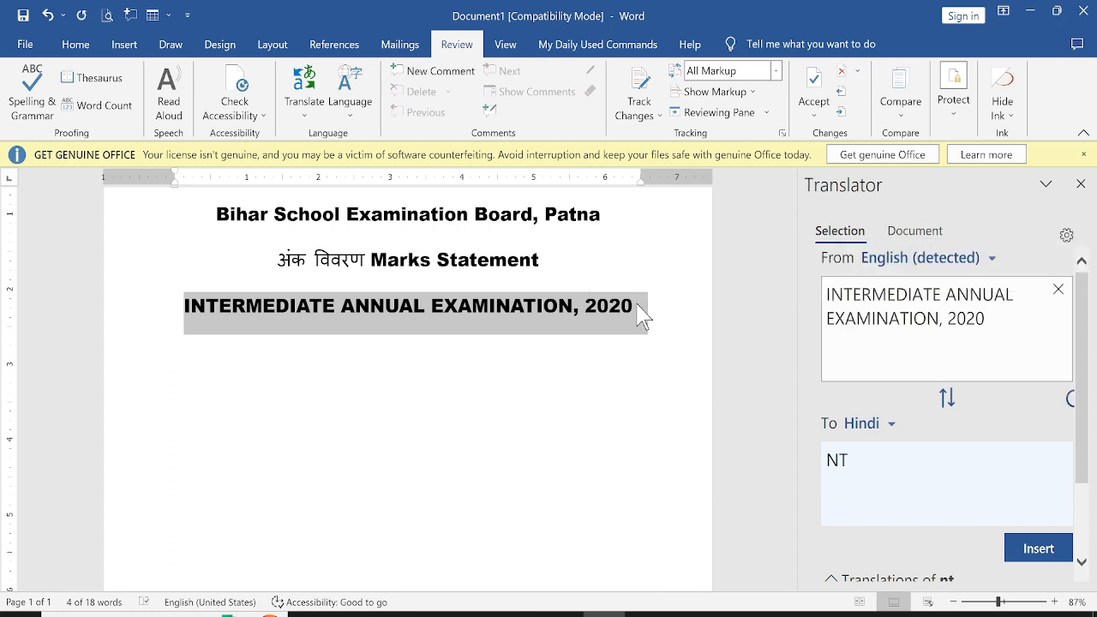
key("ctrl+c")
key("ctrl+v")
key("ctrl+v")
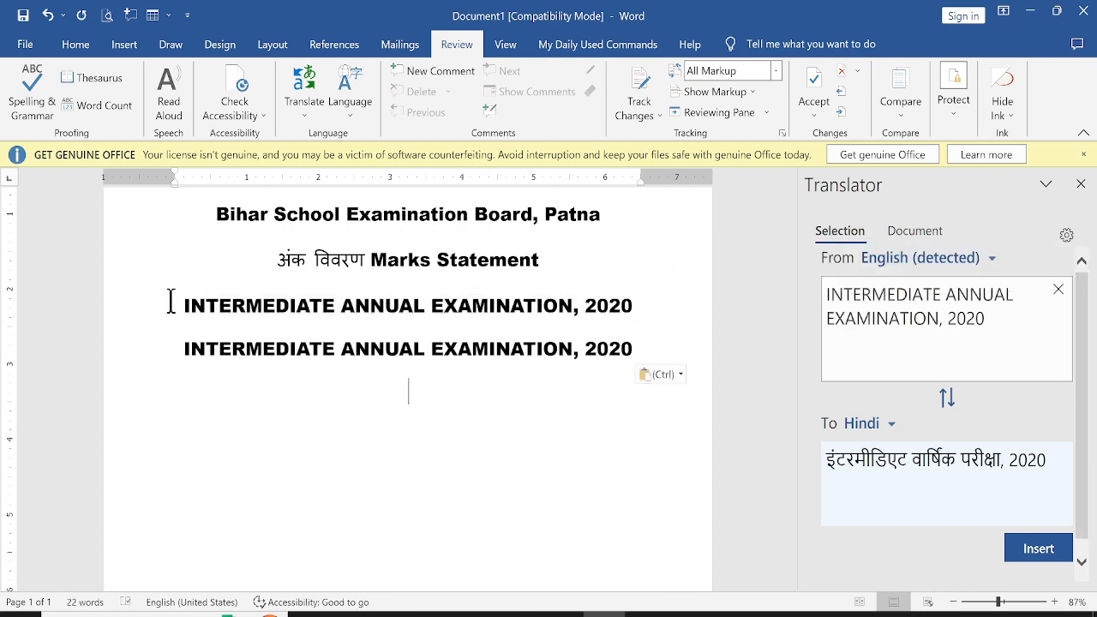
Replace the first INTERMEDIATE ANNUAL EXAMINATION, 2020 line with its Hindi translation from the Translator
left_click_drag(170, 301, 635, 304)
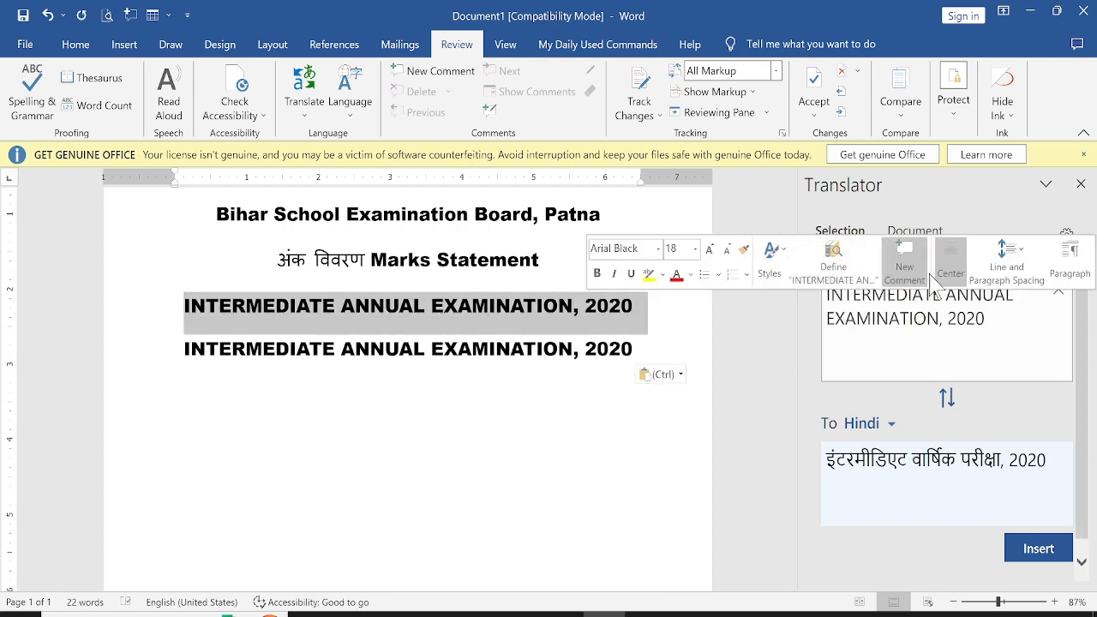
left_click(931, 338)
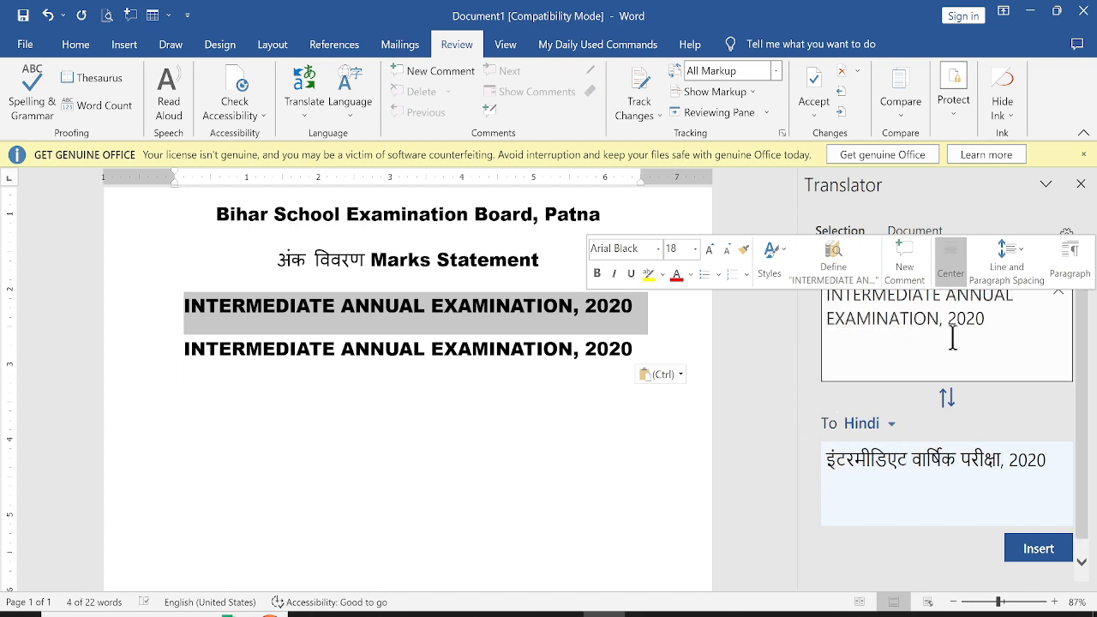
left_click(1030, 555)
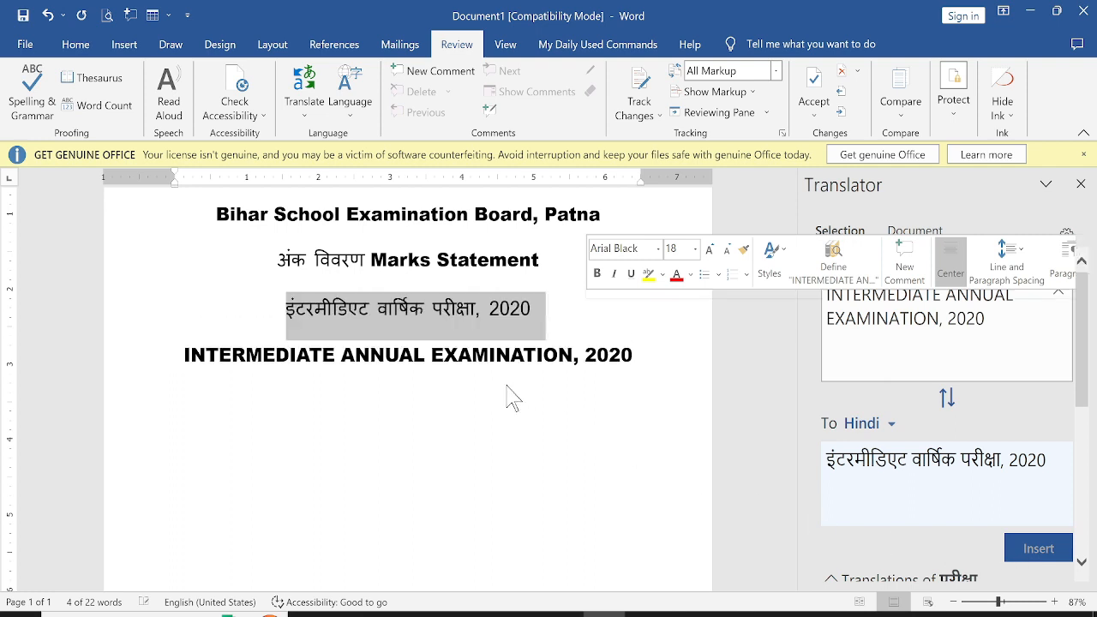
scroll(509, 392, "down", 1)
left_click(358, 371)
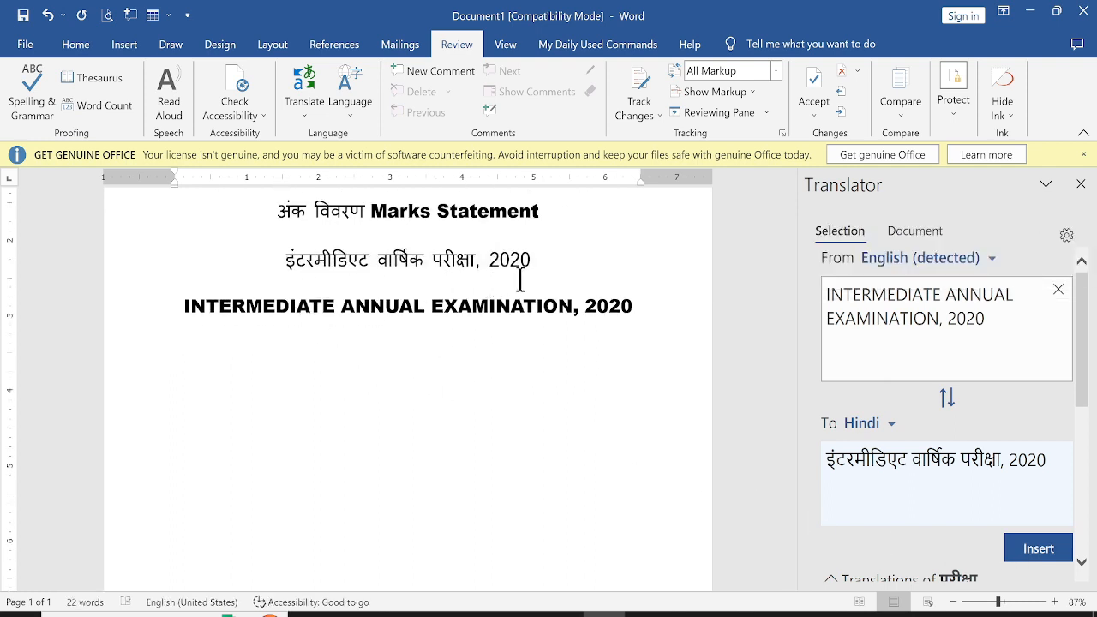
scroll(294, 306, "up", 3)
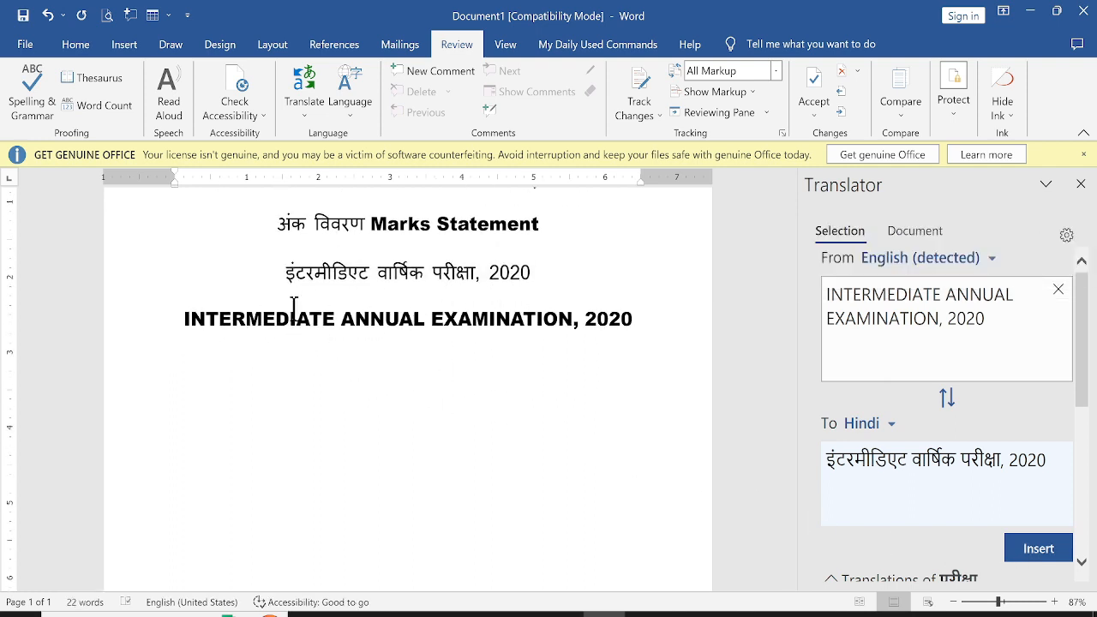
Select all the heading lines and set their font size to 12
left_click_drag(213, 240, 637, 443)
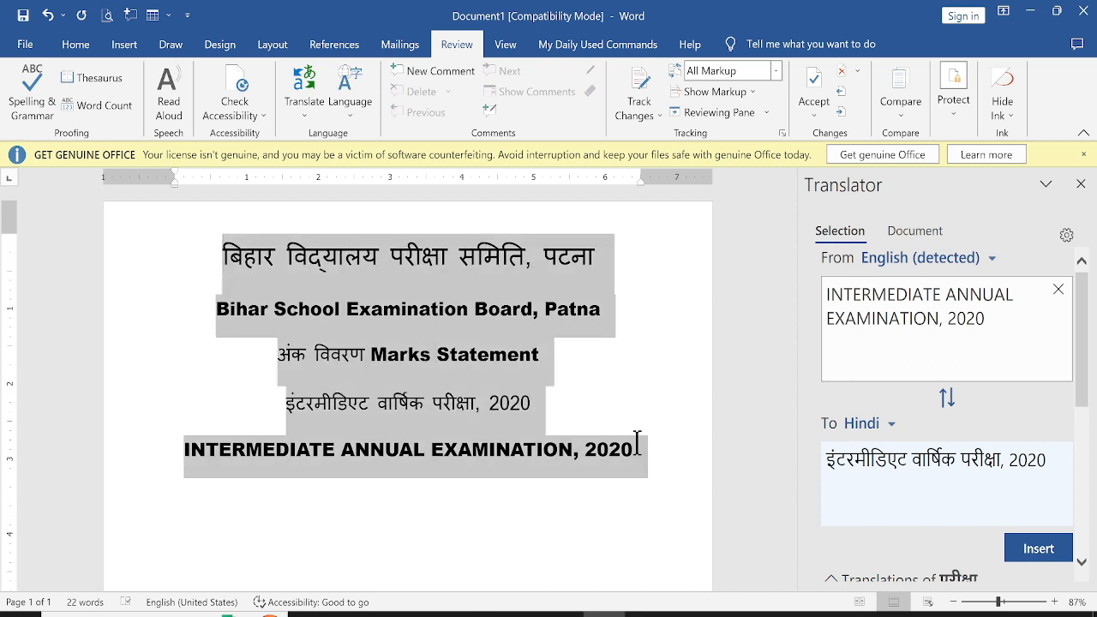
left_click(76, 44)
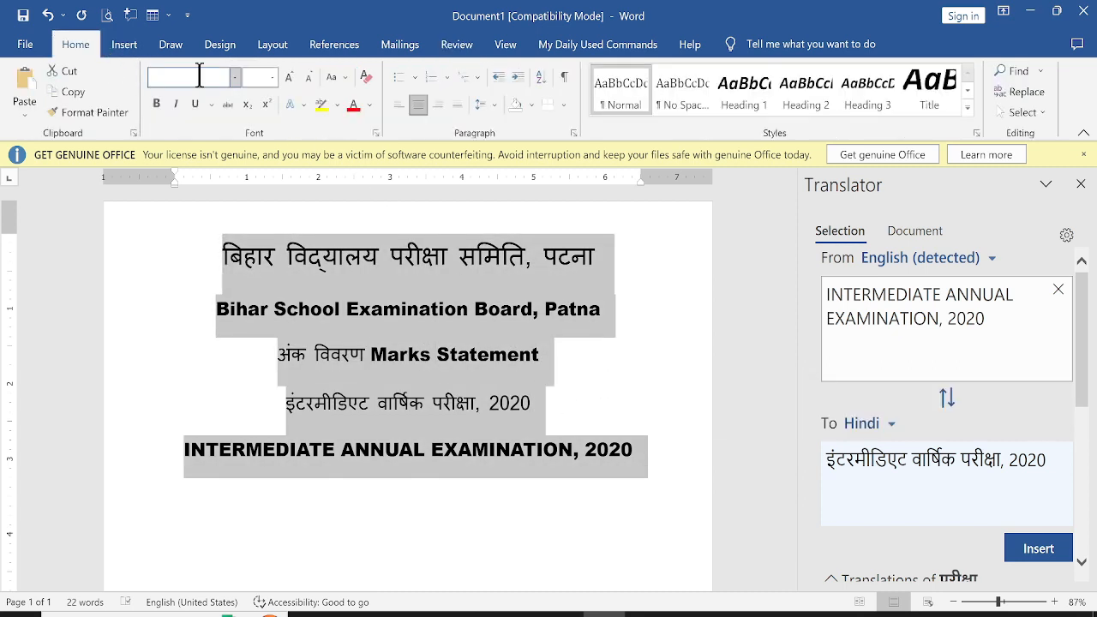
left_click(272, 78)
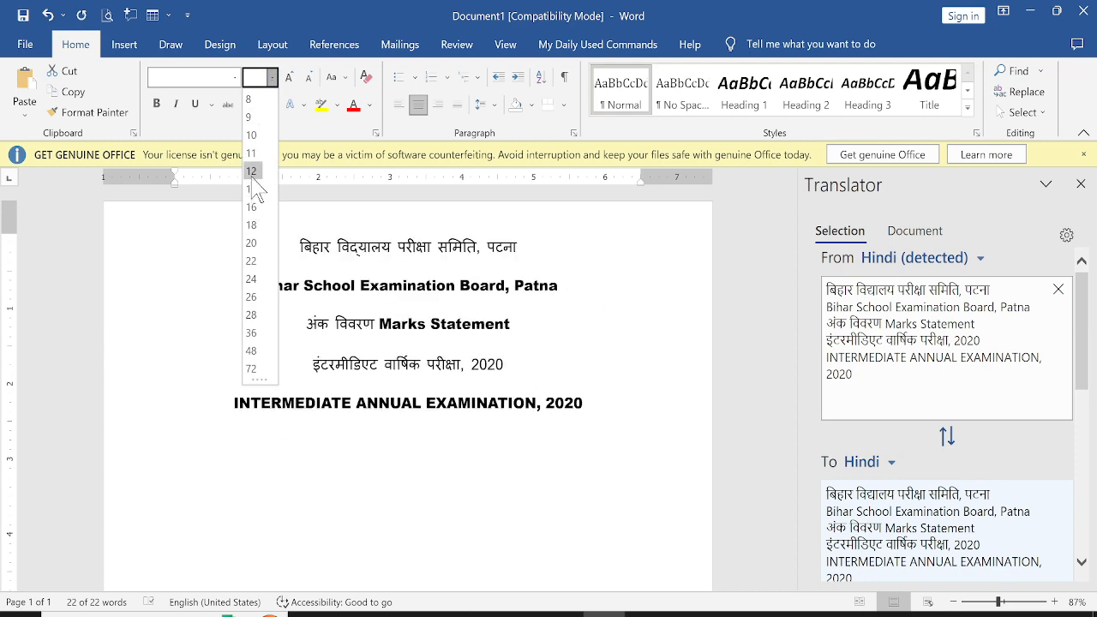
left_click(253, 171)
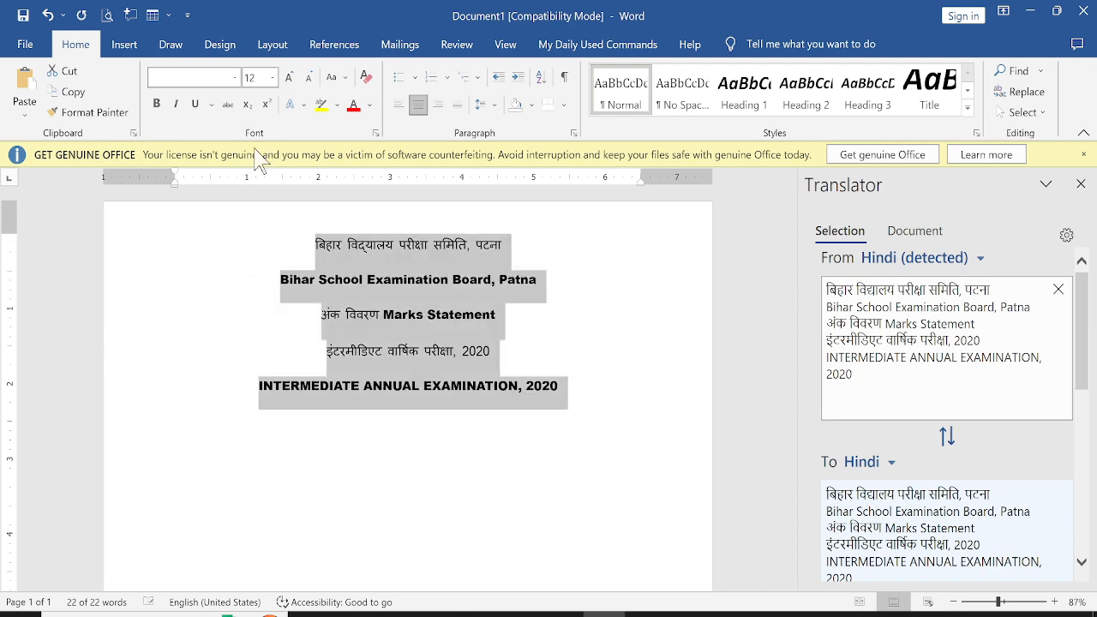
Remove the space after paragraphs and set line spacing to 1.0 for the selected headings
left_click(488, 104)
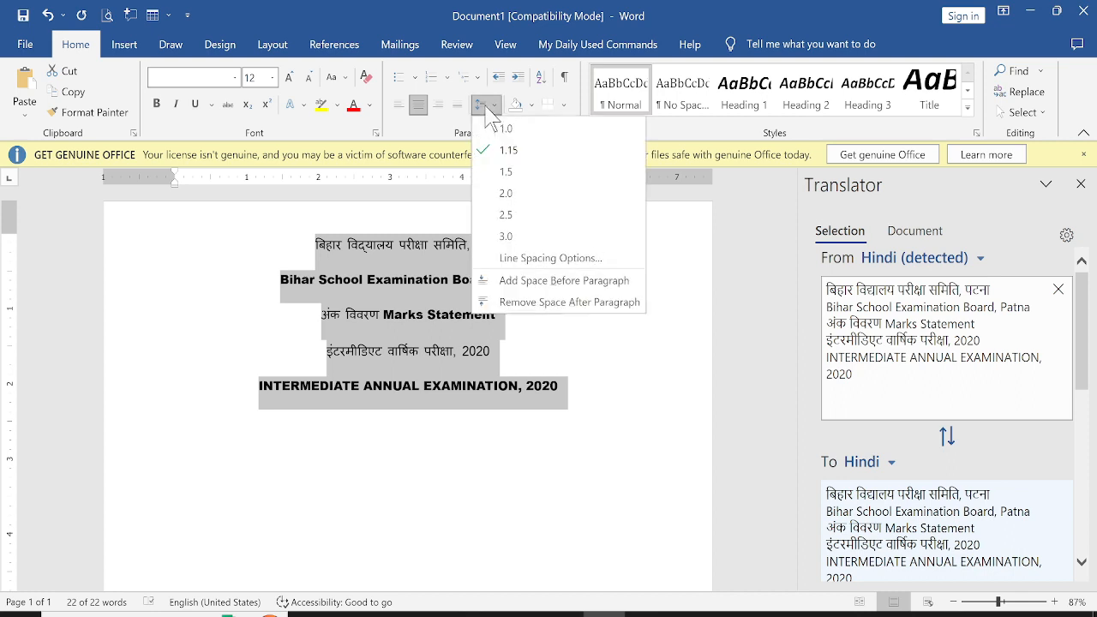
left_click(502, 313)
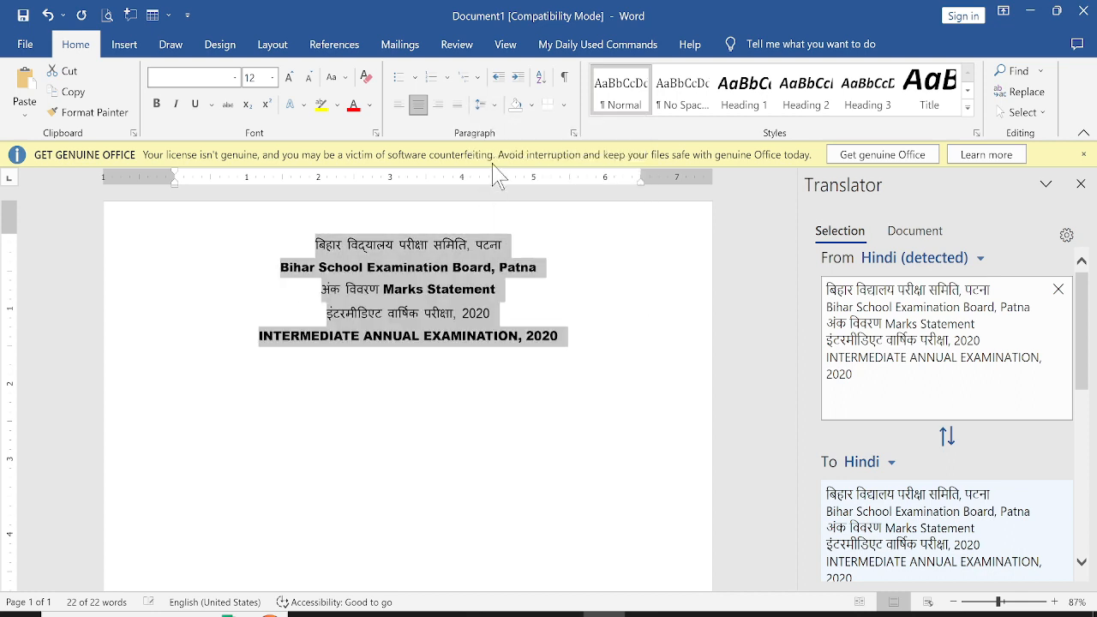
left_click(480, 105)
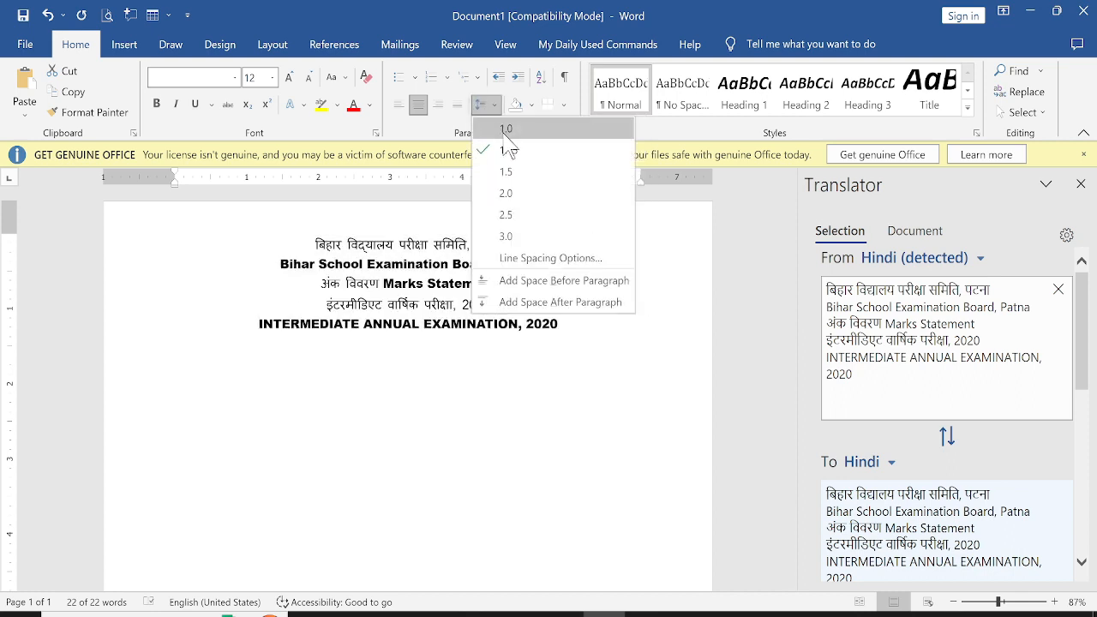
left_click(505, 130)
left_click(386, 351)
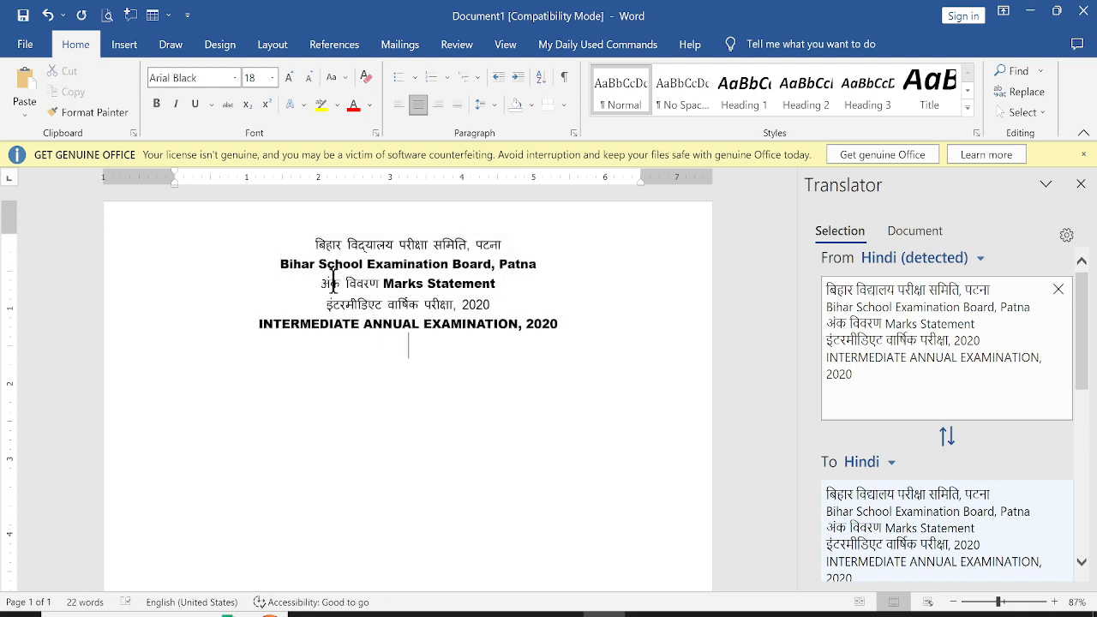
Enlarge the Hindi board name line to 18 pt, checking the reference image for size
left_click_drag(313, 246, 513, 249)
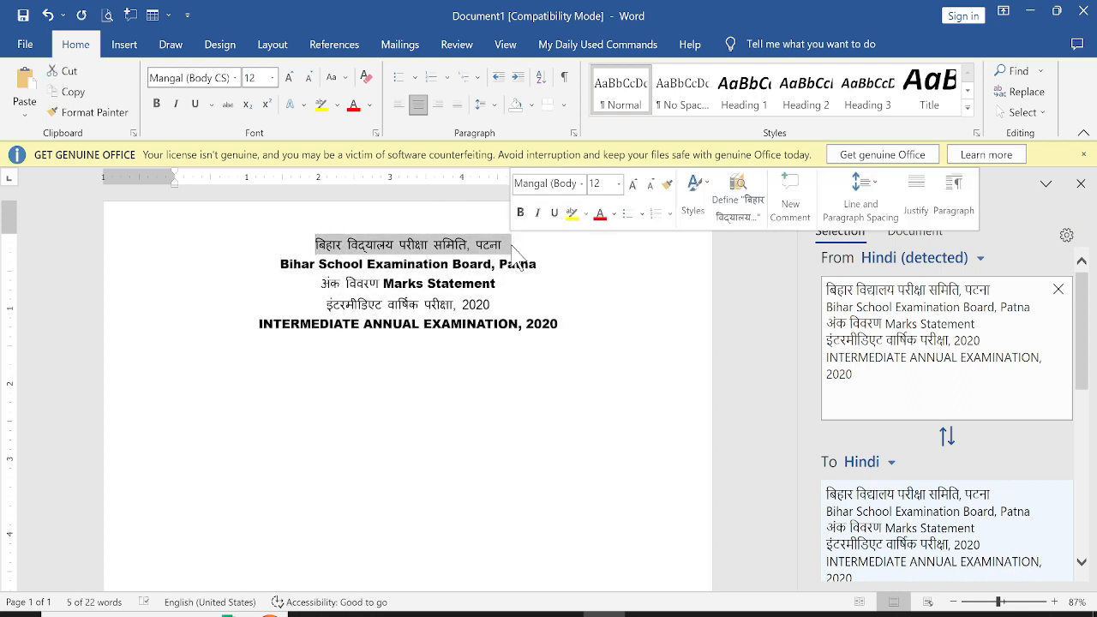
key("alt+Tab")
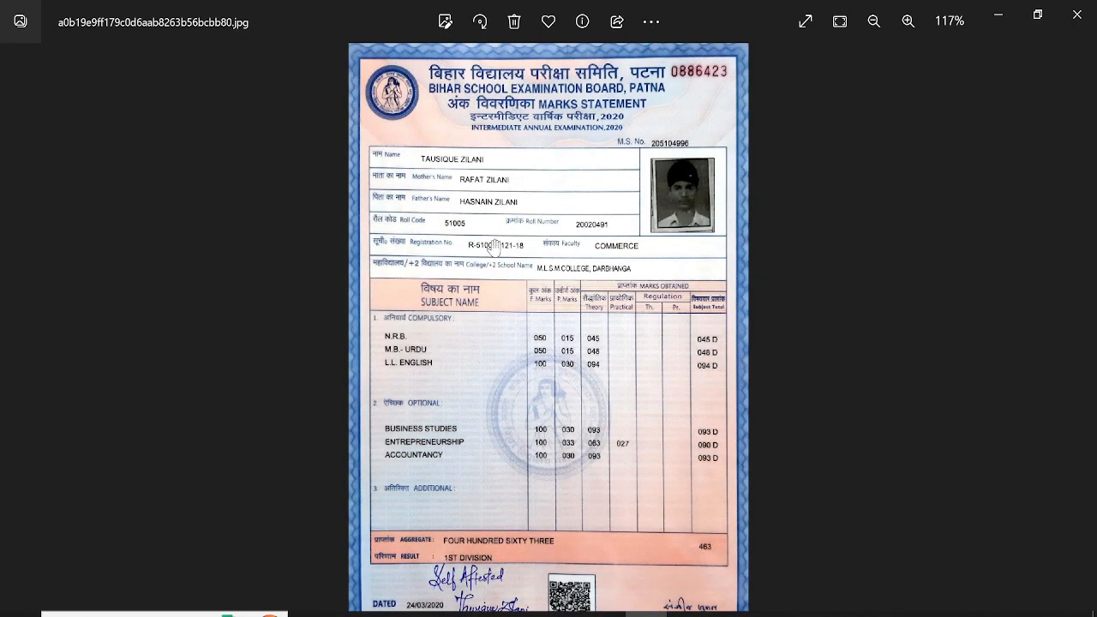
key("alt+Tab")
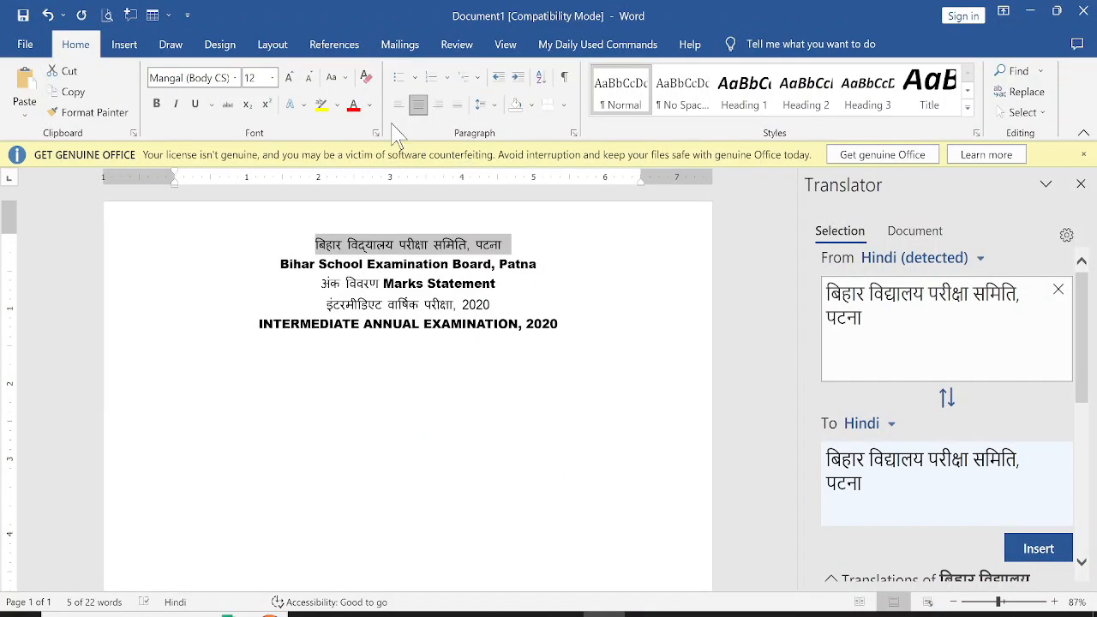
left_click(289, 77)
left_click(289, 77)
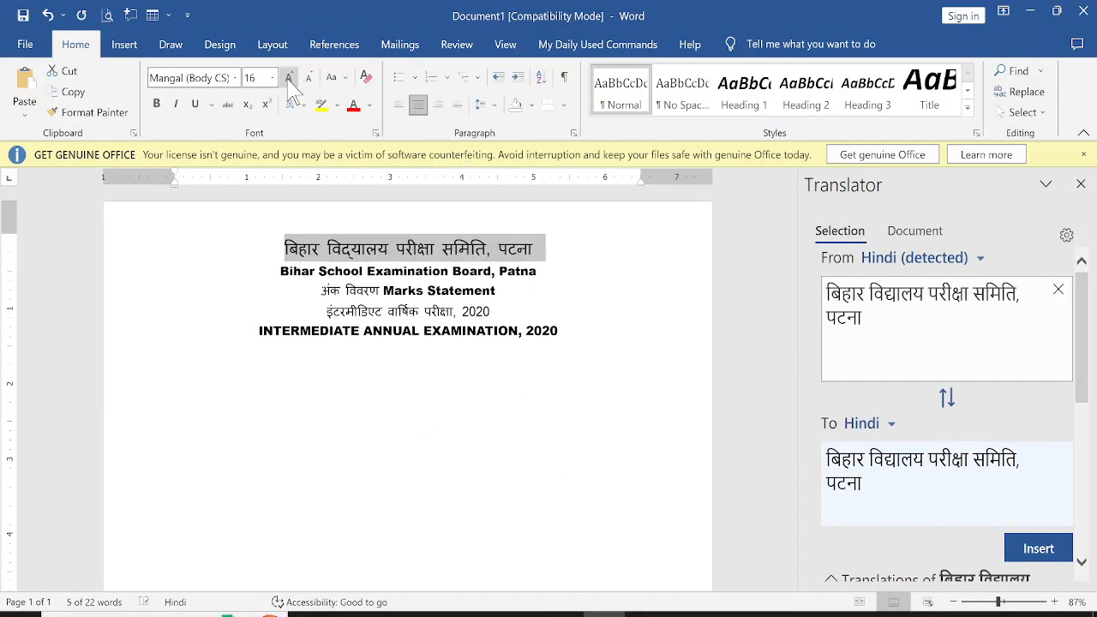
left_click(288, 78)
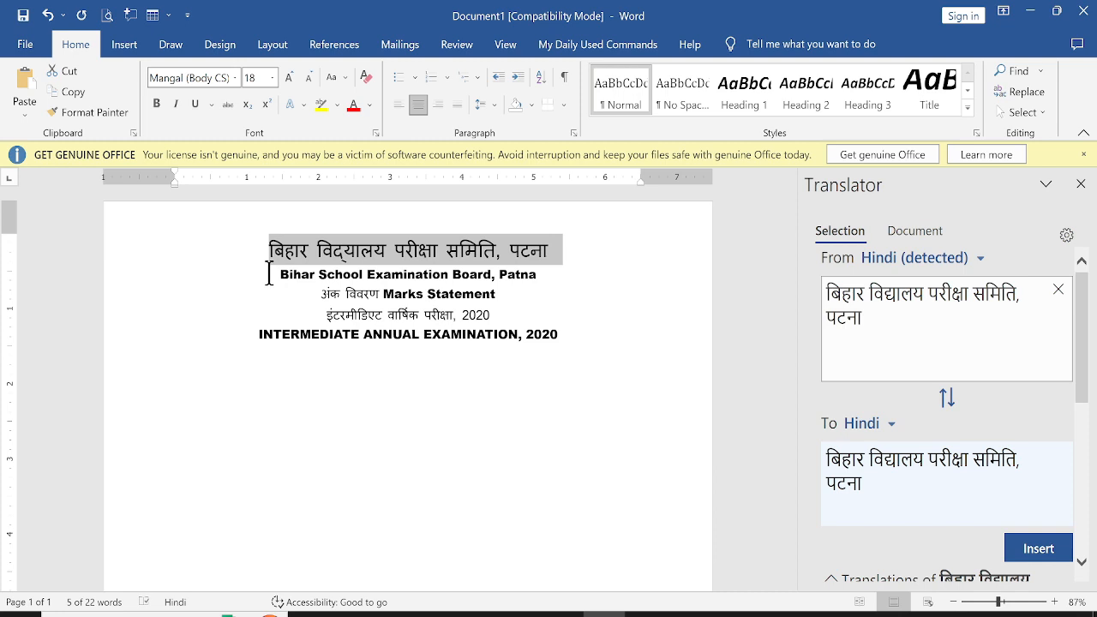
Enlarge the English Bihar School Examination Board, Patna line to 16 pt
left_click_drag(269, 274, 548, 268)
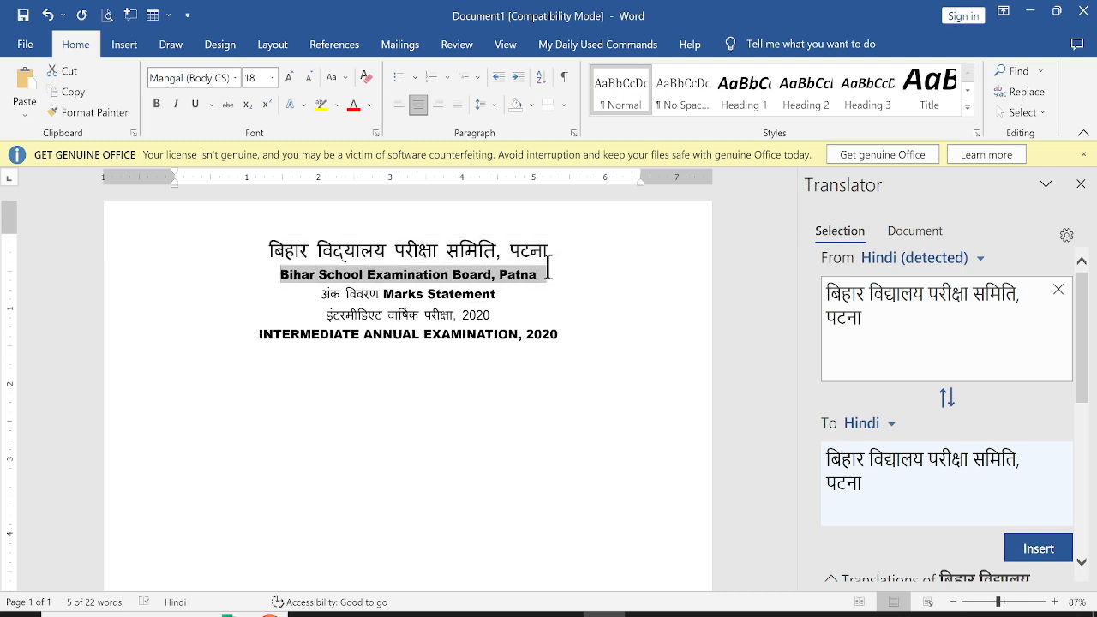
left_click(291, 78)
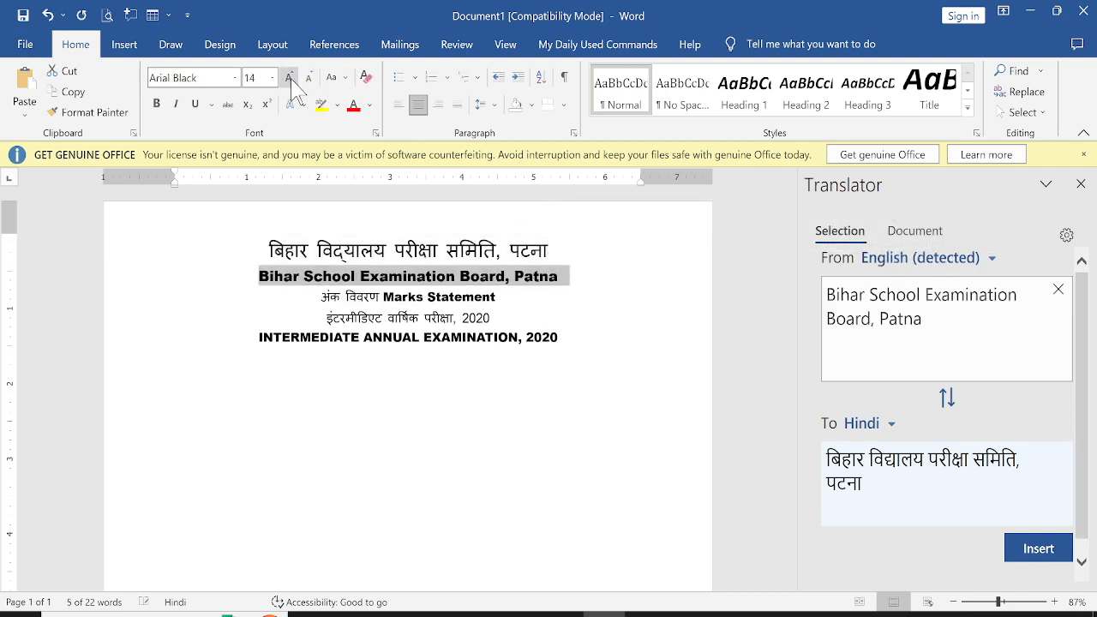
left_click(291, 78)
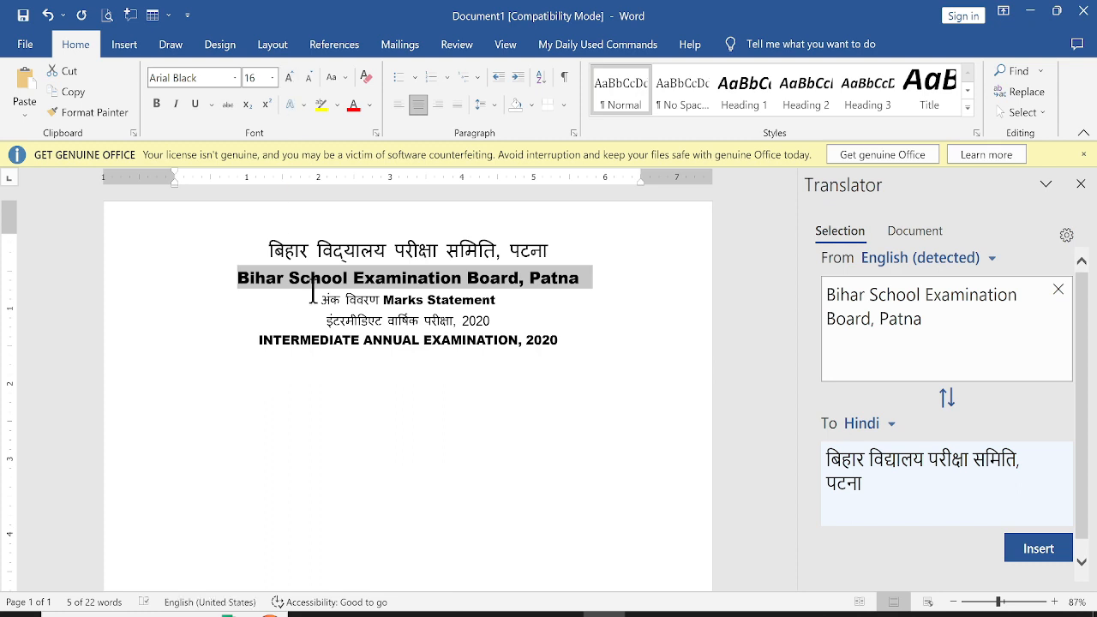
Resize the Hindi अंक विवरण text to 16 pt
left_click_drag(320, 299, 382, 300)
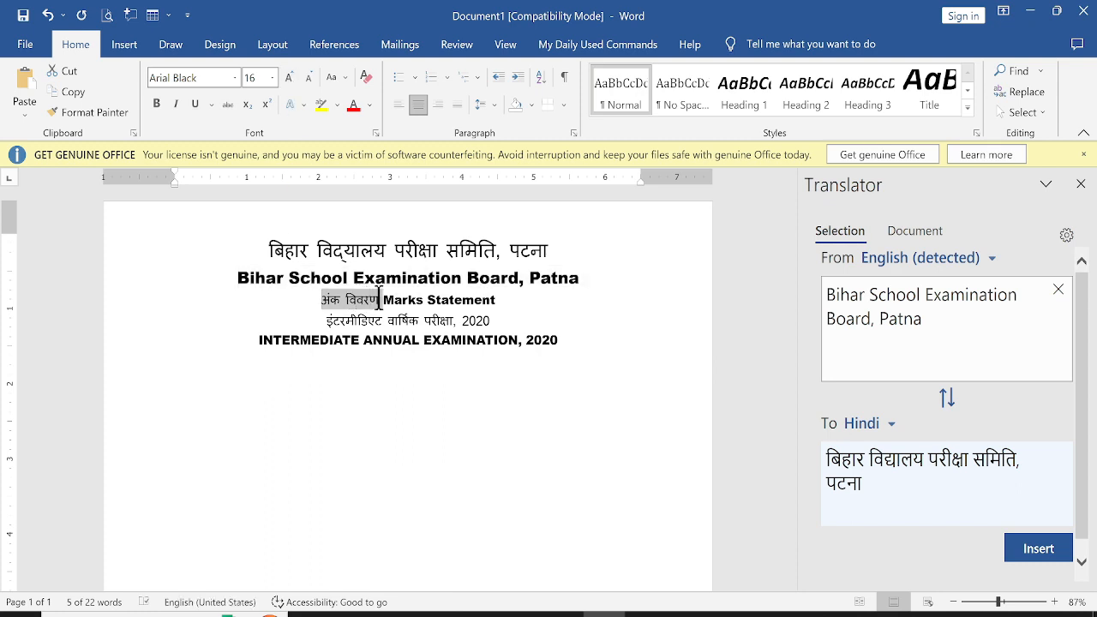
left_click(291, 78)
left_click(291, 78)
left_click(290, 78)
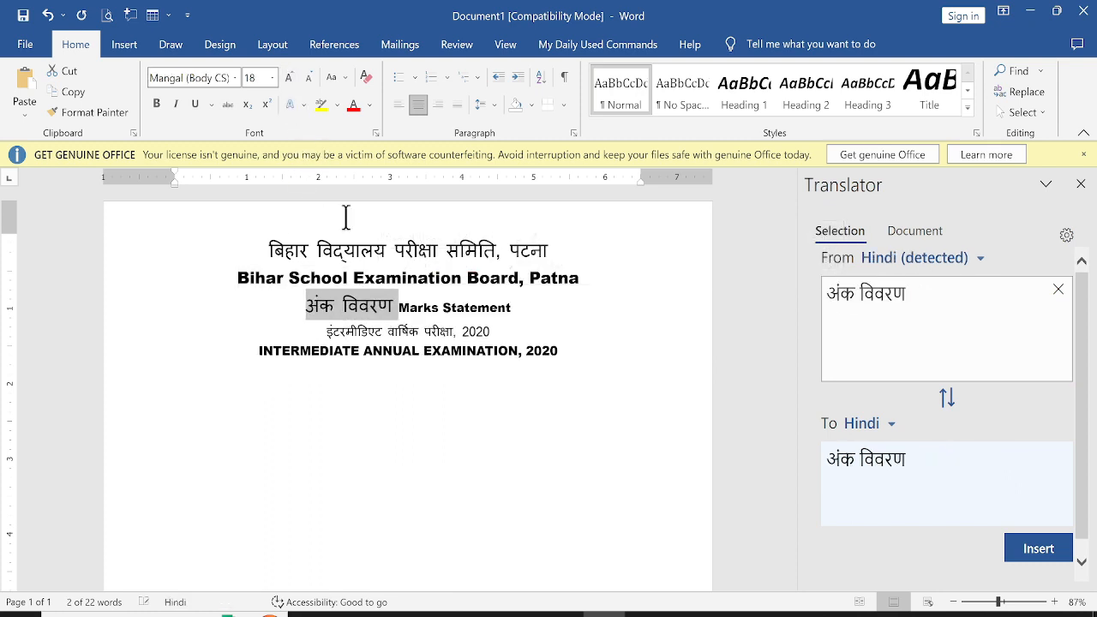
left_click(309, 78)
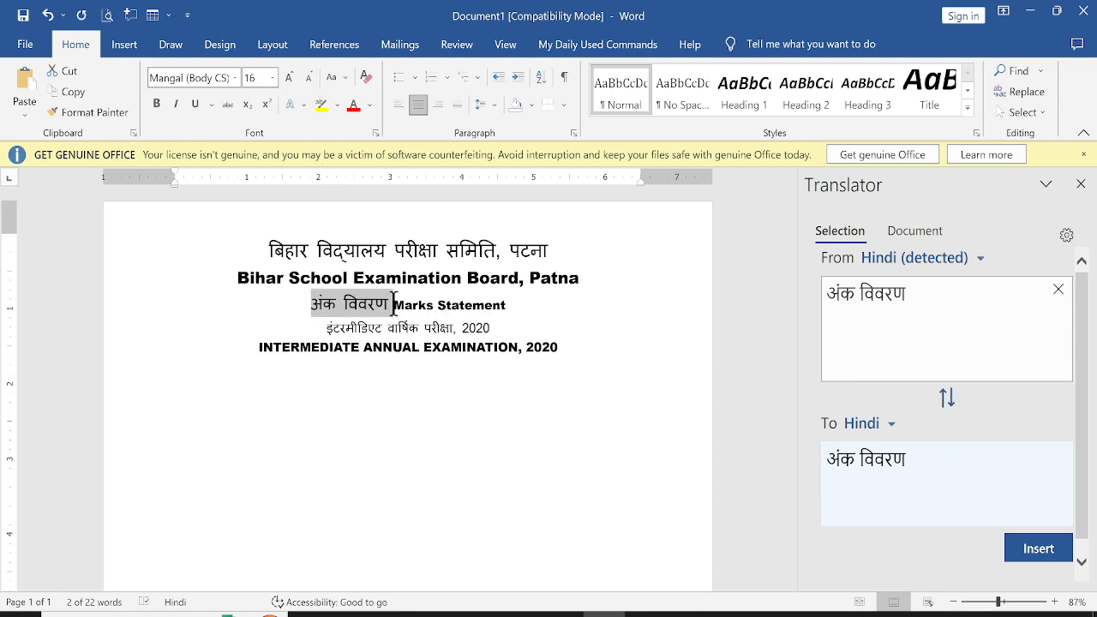
Enlarge the English Marks Statement text to 16 pt
left_click_drag(394, 303, 514, 305)
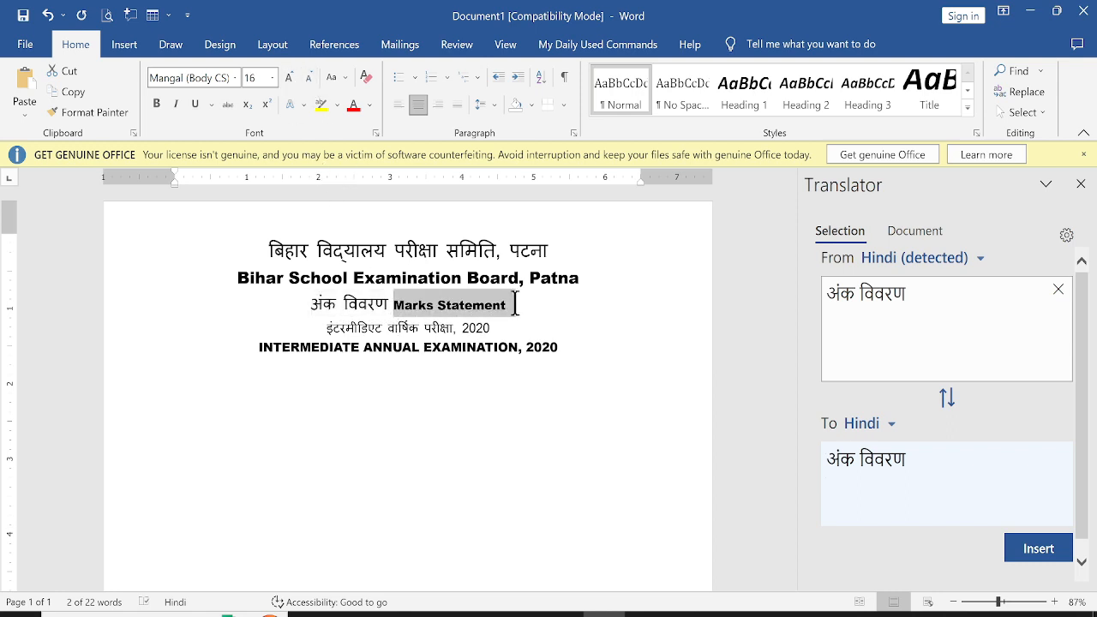
left_click(291, 78)
left_click(291, 78)
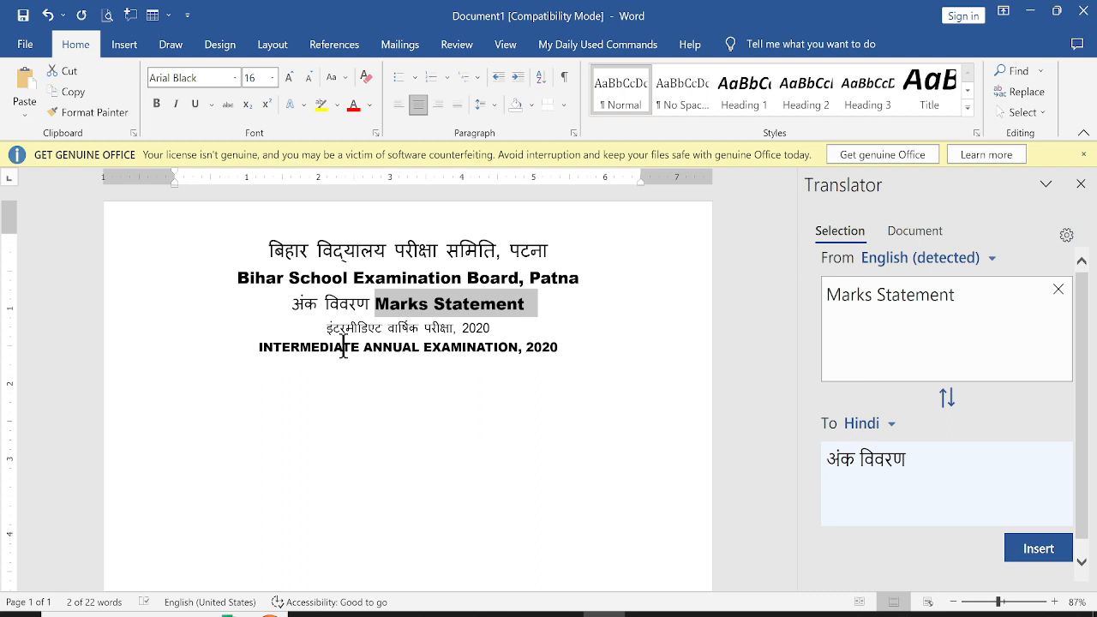
Enlarge the Hindi intermediate examination line to 18 pt
left_click_drag(324, 328, 480, 323)
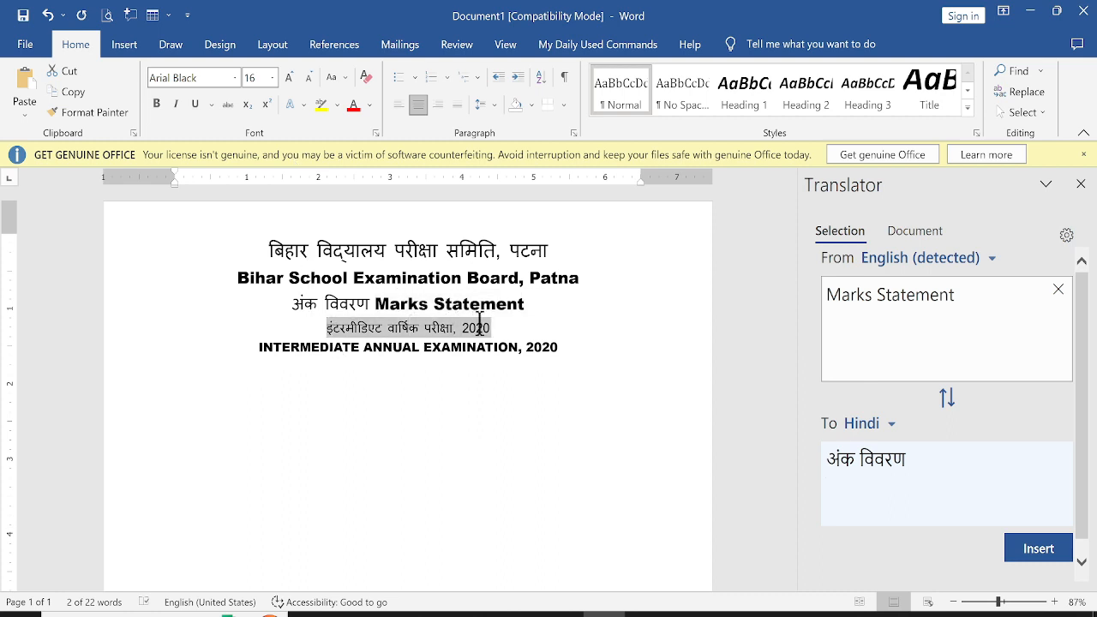
left_click(289, 77)
left_click(289, 78)
left_click(288, 77)
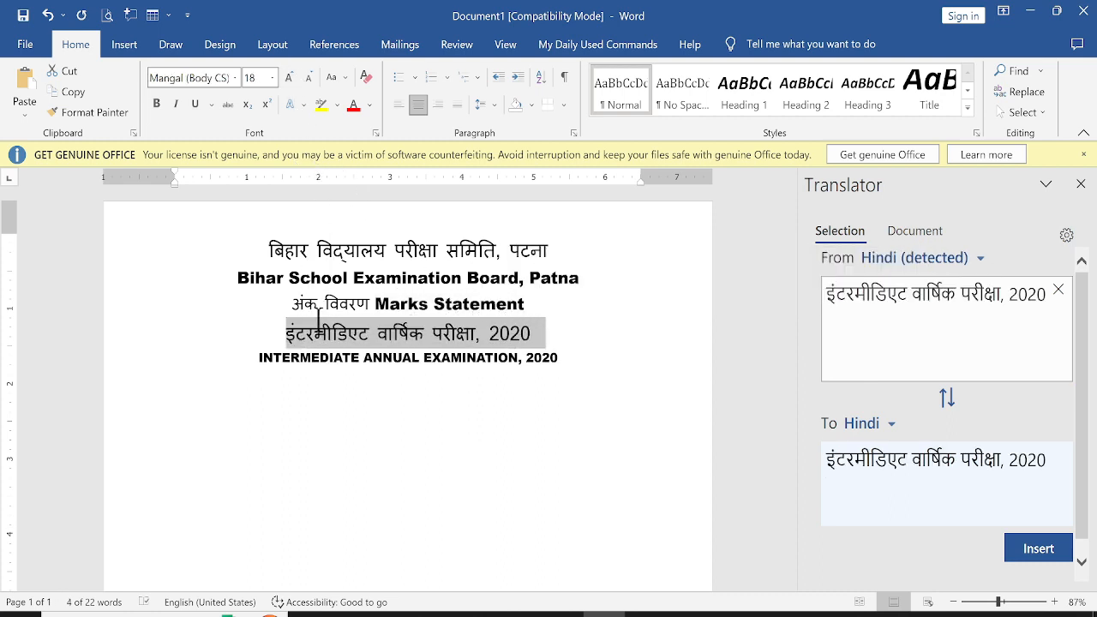
Shrink the English INTERMEDIATE ANNUAL EXAMINATION, 2020 line's font by one step
left_click_drag(260, 358, 548, 353)
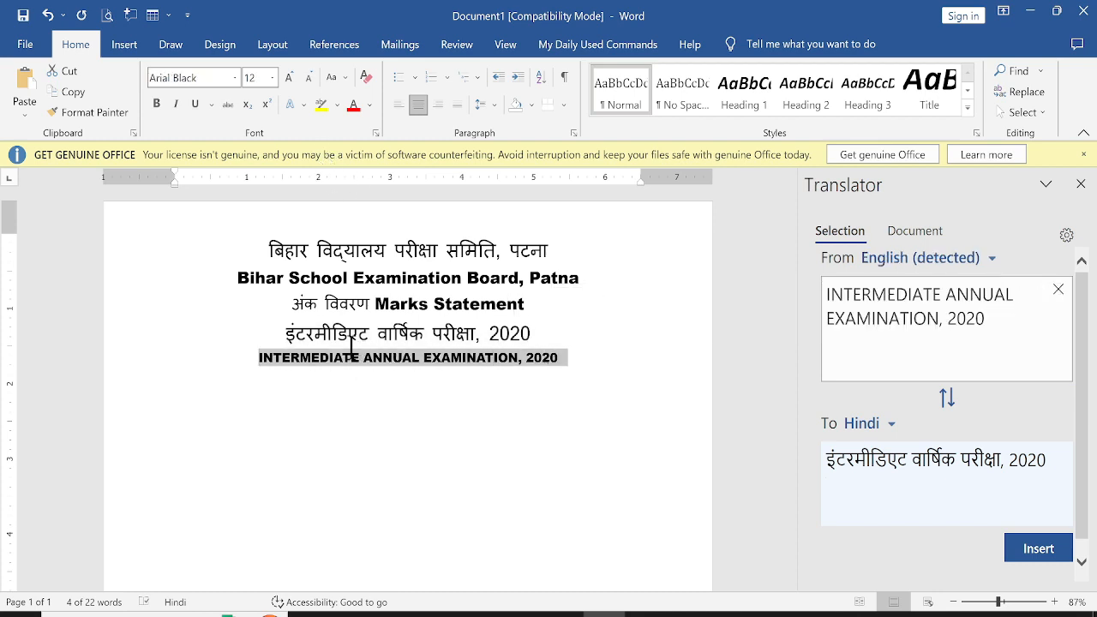
left_click(311, 80)
left_click(396, 407)
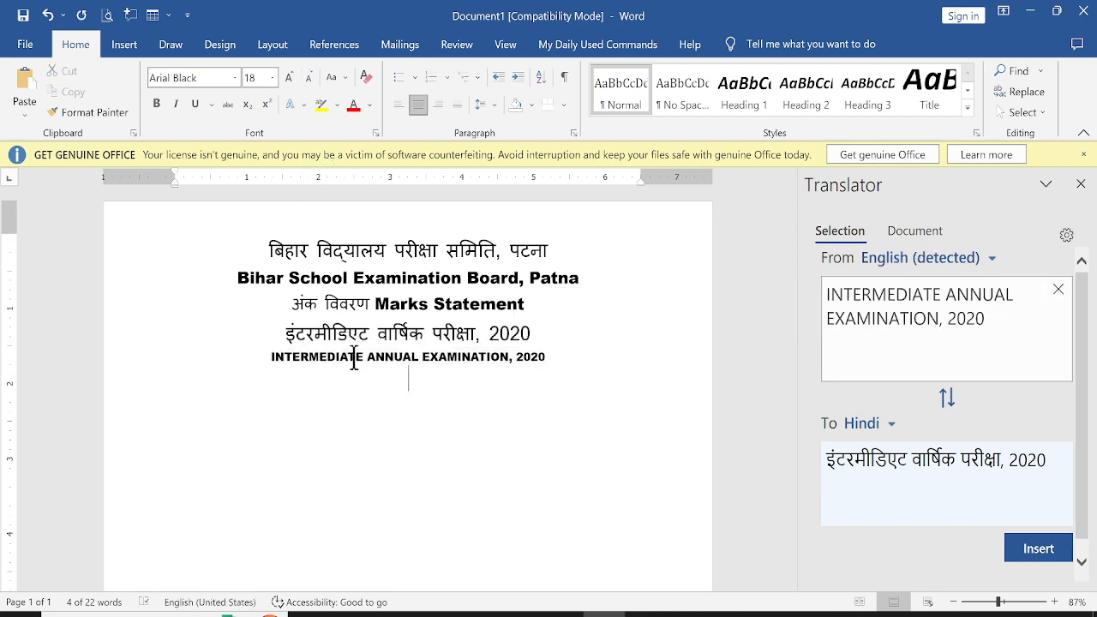
scroll(326, 343, "down", 1)
scroll(326, 342, "up", 1)
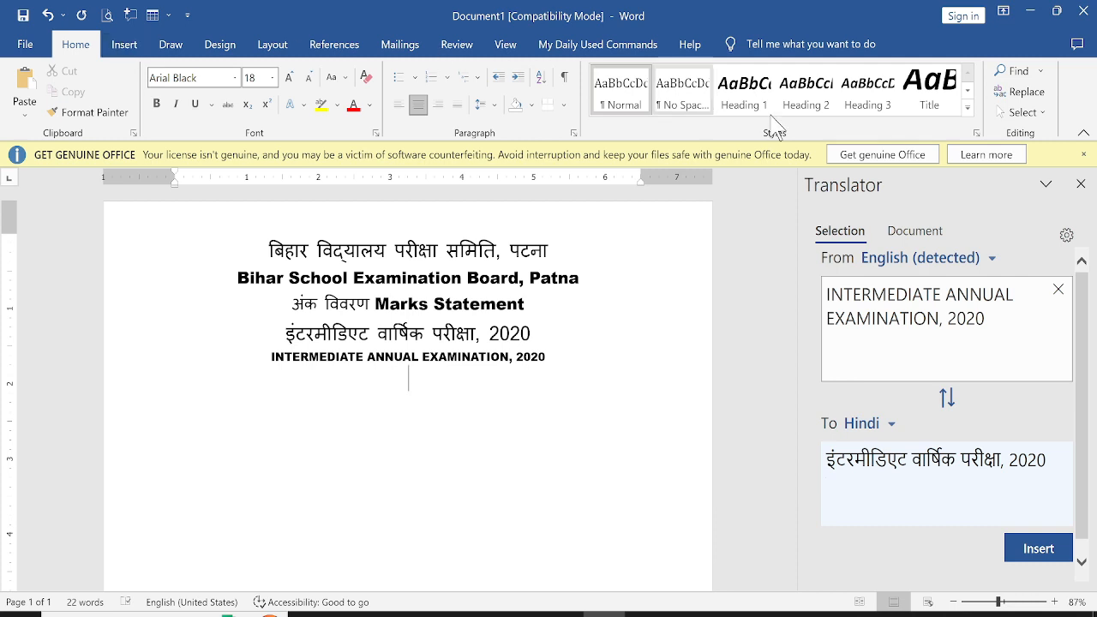
Close the Translator pane and insert the bihar board logo picture from the logos folder
left_click(1082, 183)
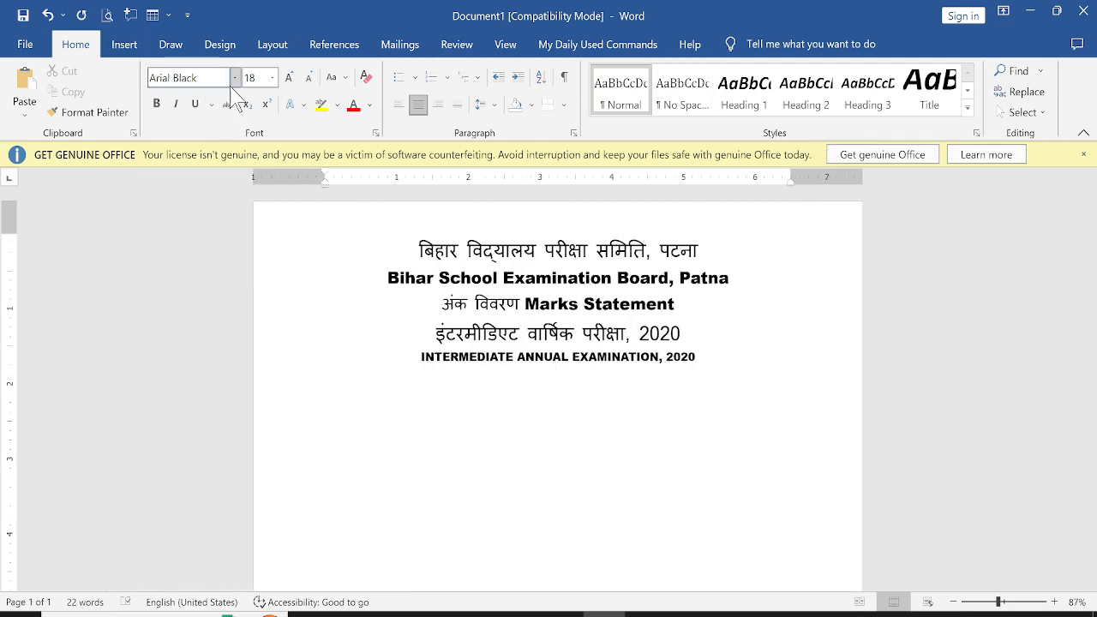
left_click(122, 47)
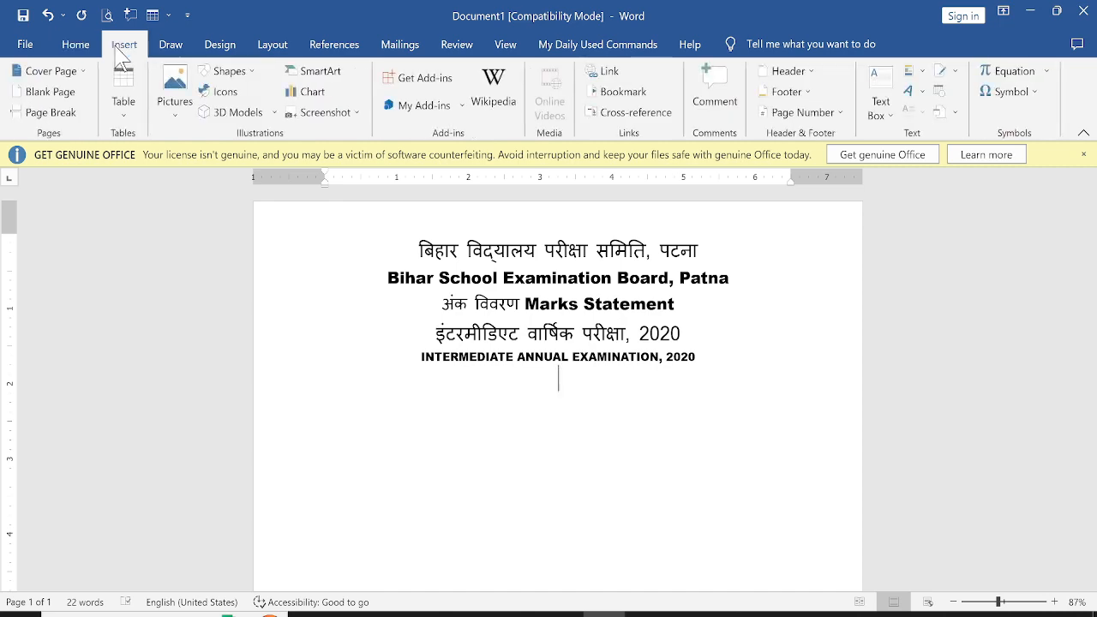
left_click(175, 90)
left_click(202, 176)
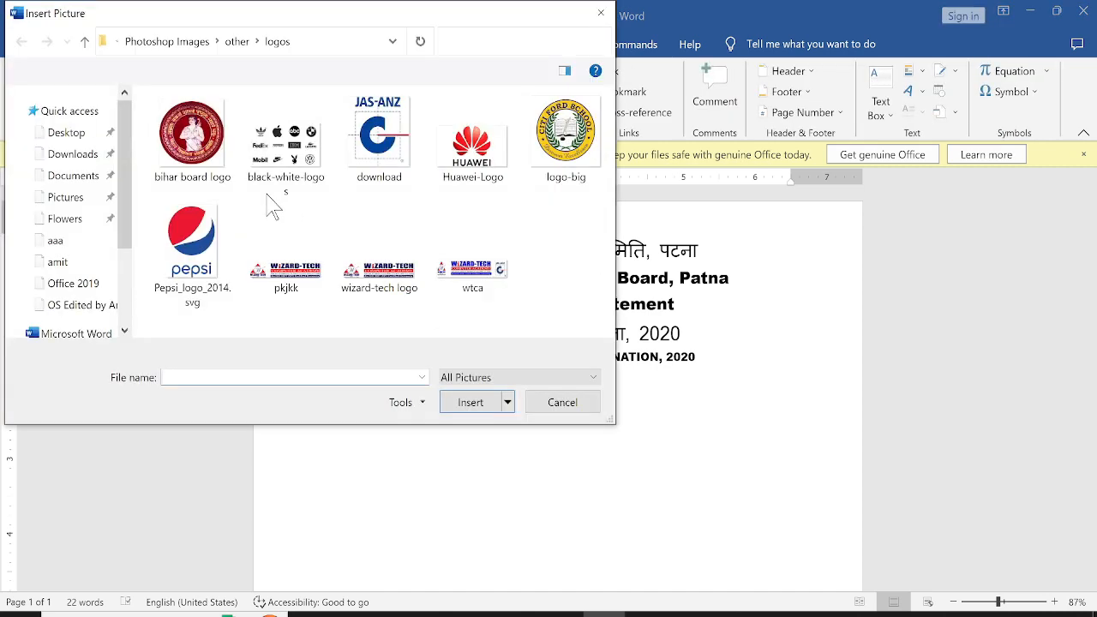
left_click(206, 176)
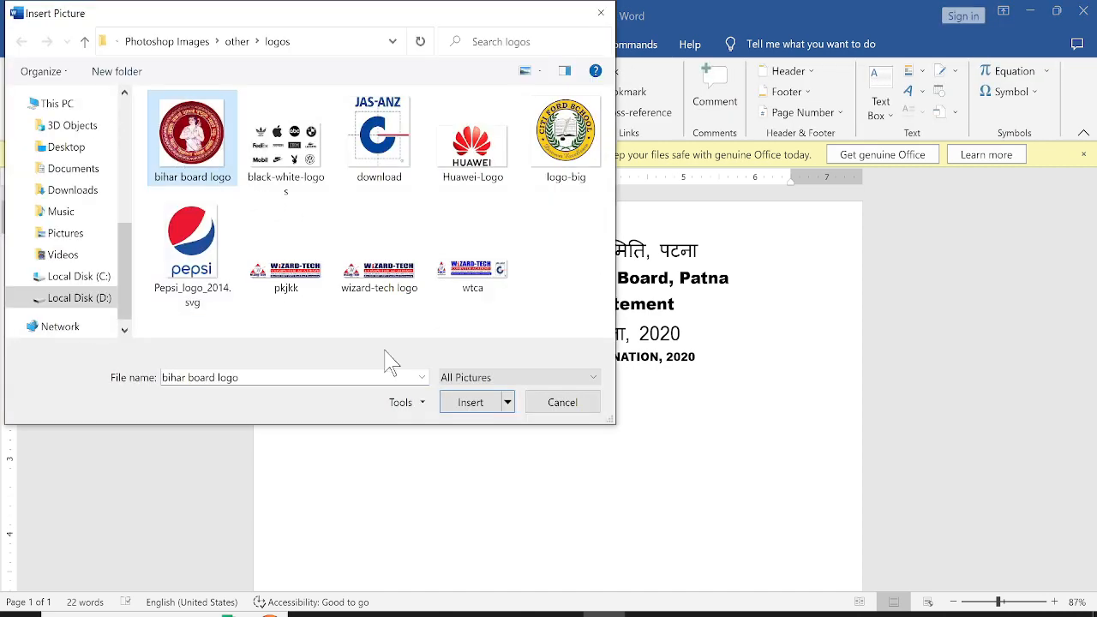
left_click(454, 411)
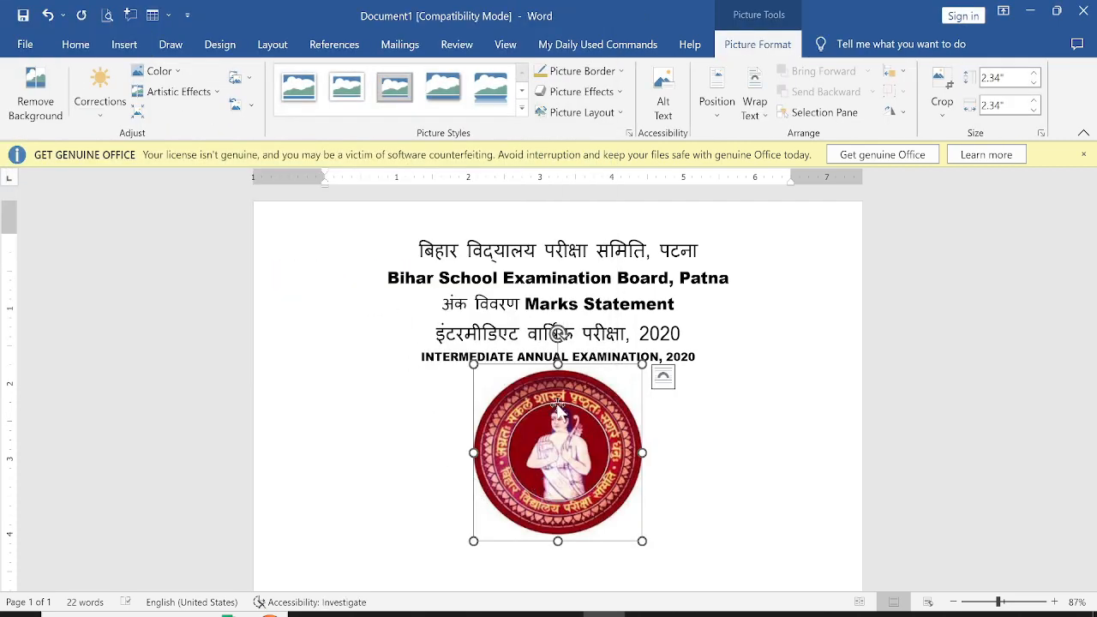
Reposition the logo picture and set its text wrapping to Square
left_click_drag(572, 470, 377, 353)
left_click_drag(494, 419, 600, 433)
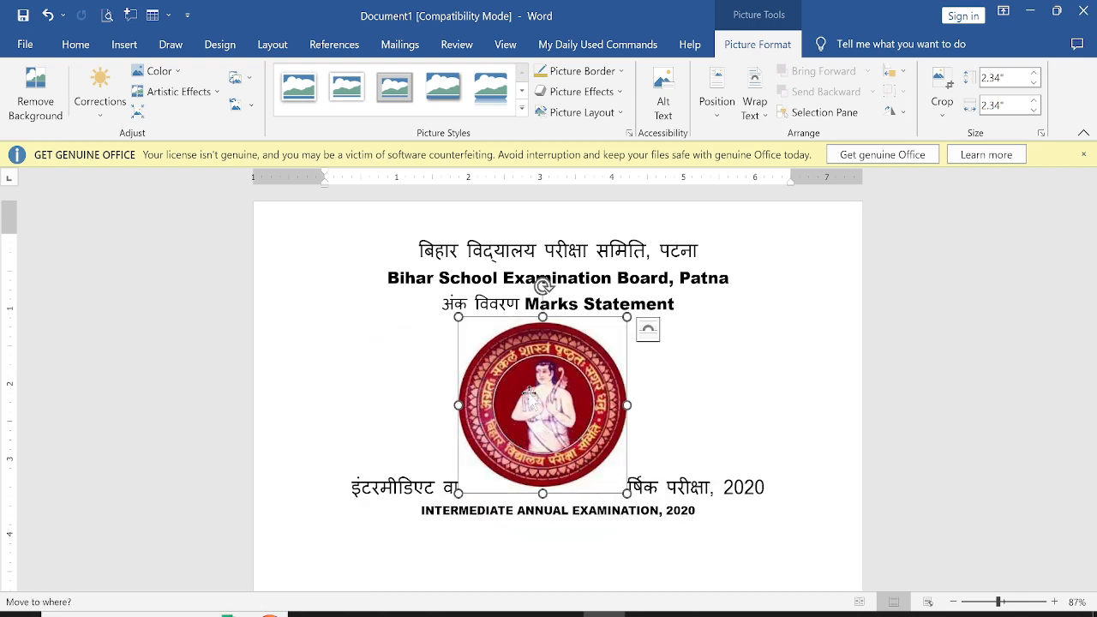
left_click_drag(561, 391, 582, 397)
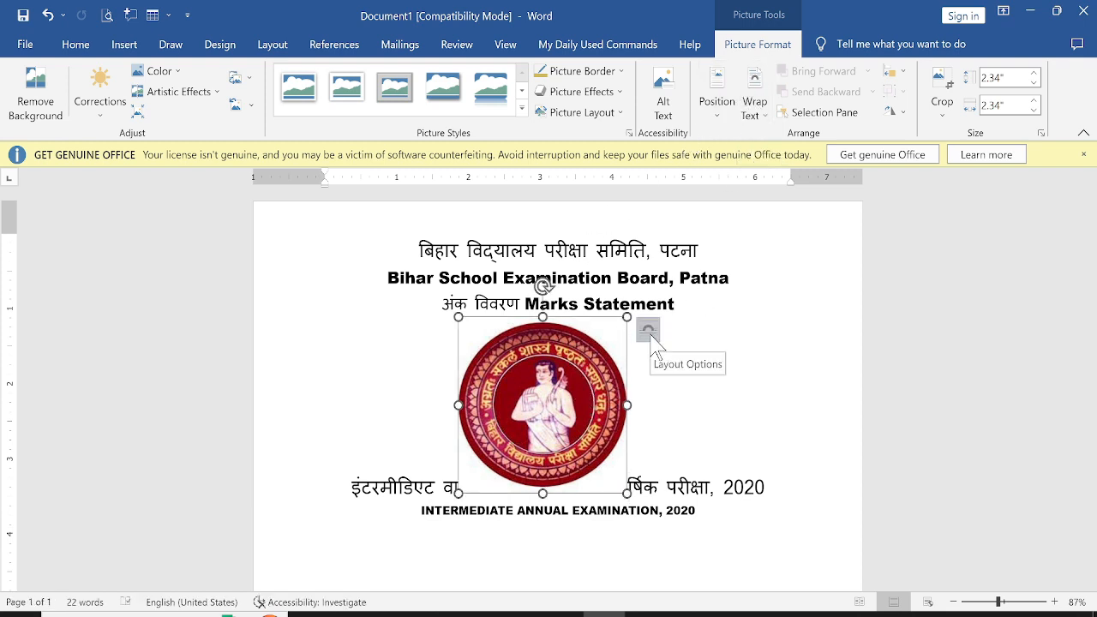
right_click(550, 391)
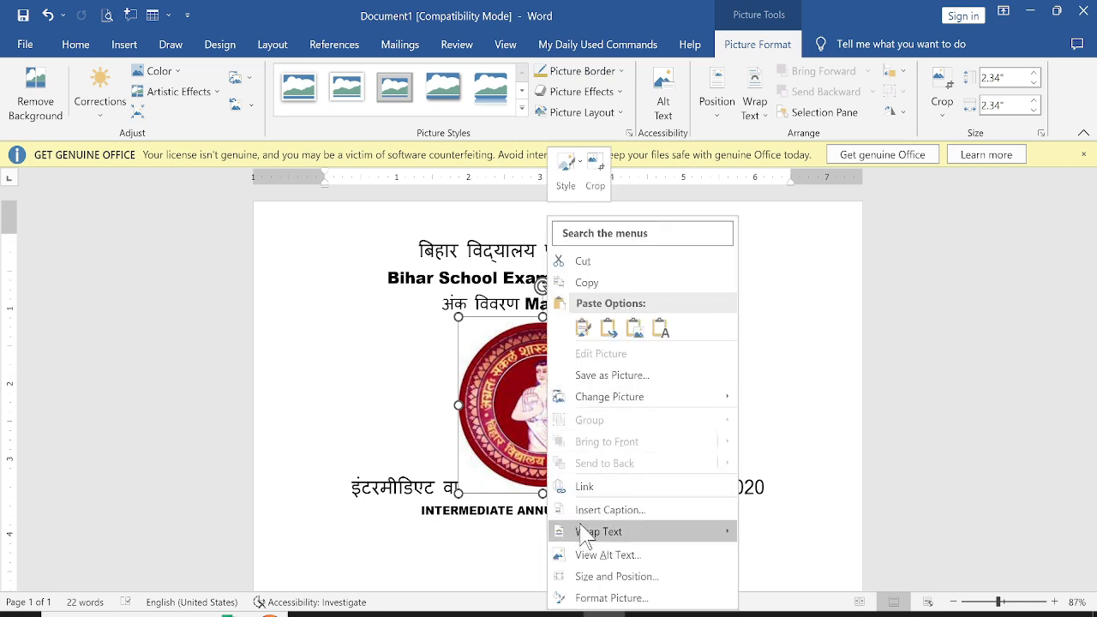
mouse_move(585, 533)
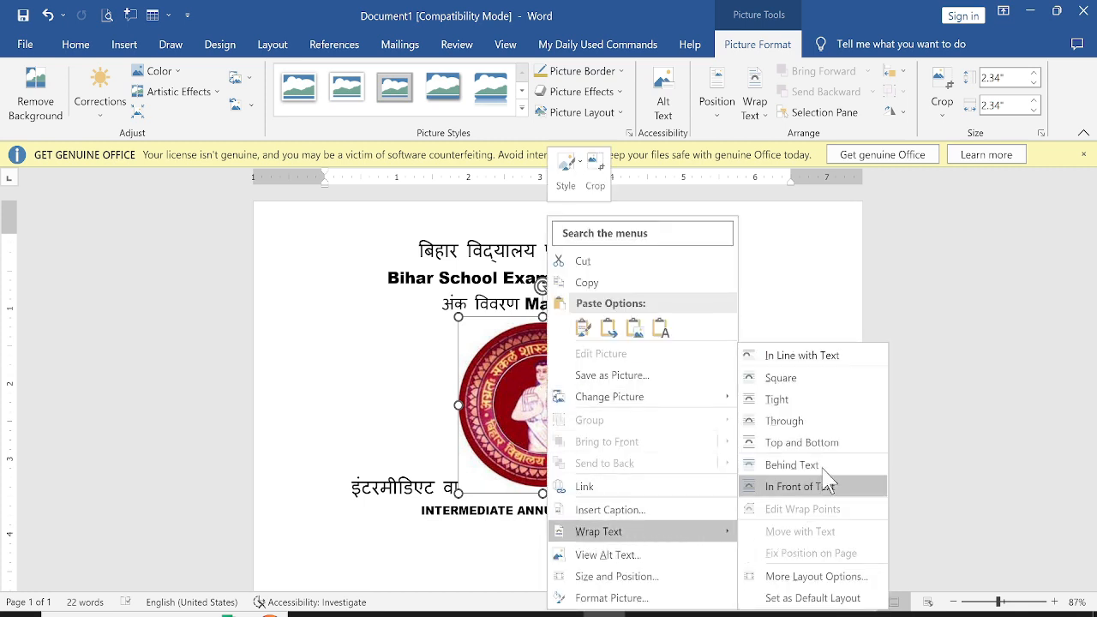
left_click(786, 381)
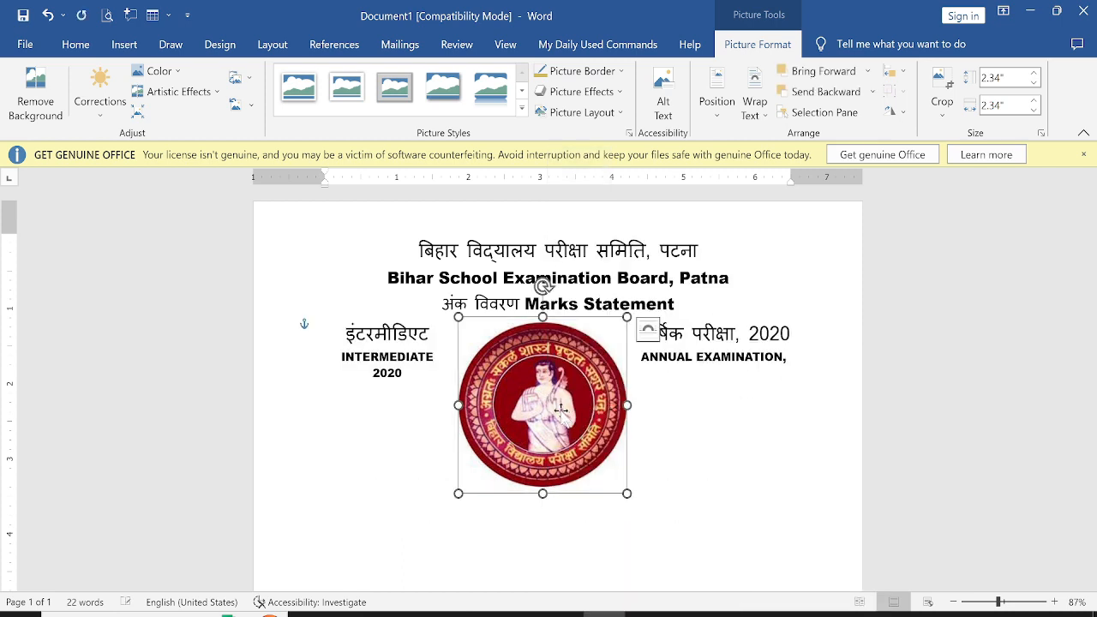
Move the logo to the top-left beside the headings and resize it to about 1.7 inches square
left_click_drag(560, 410, 377, 316)
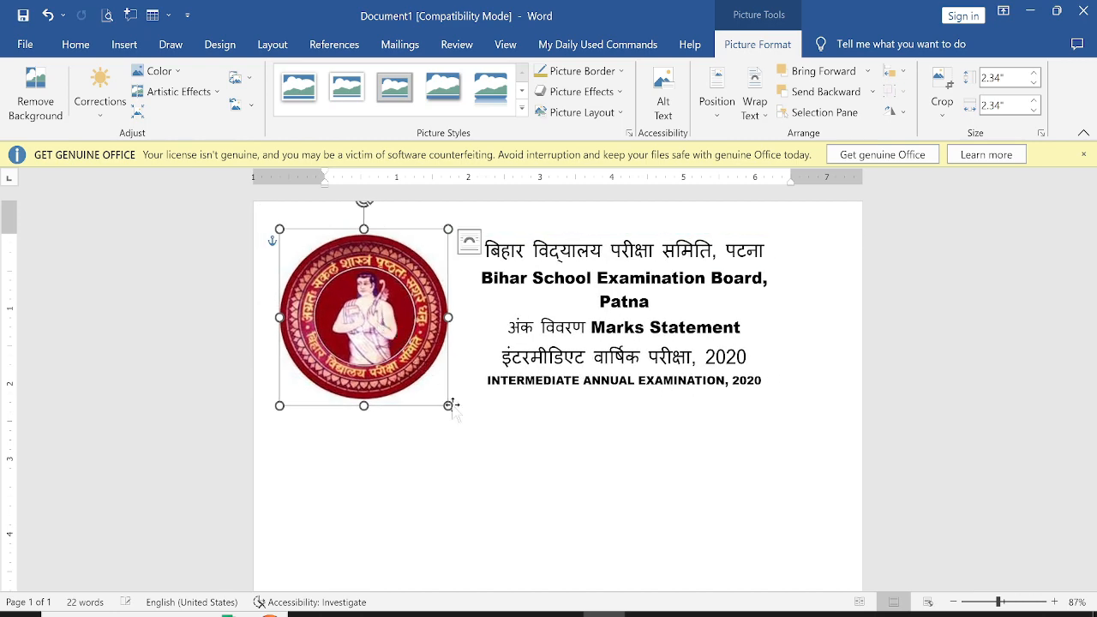
left_click_drag(447, 408, 377, 333)
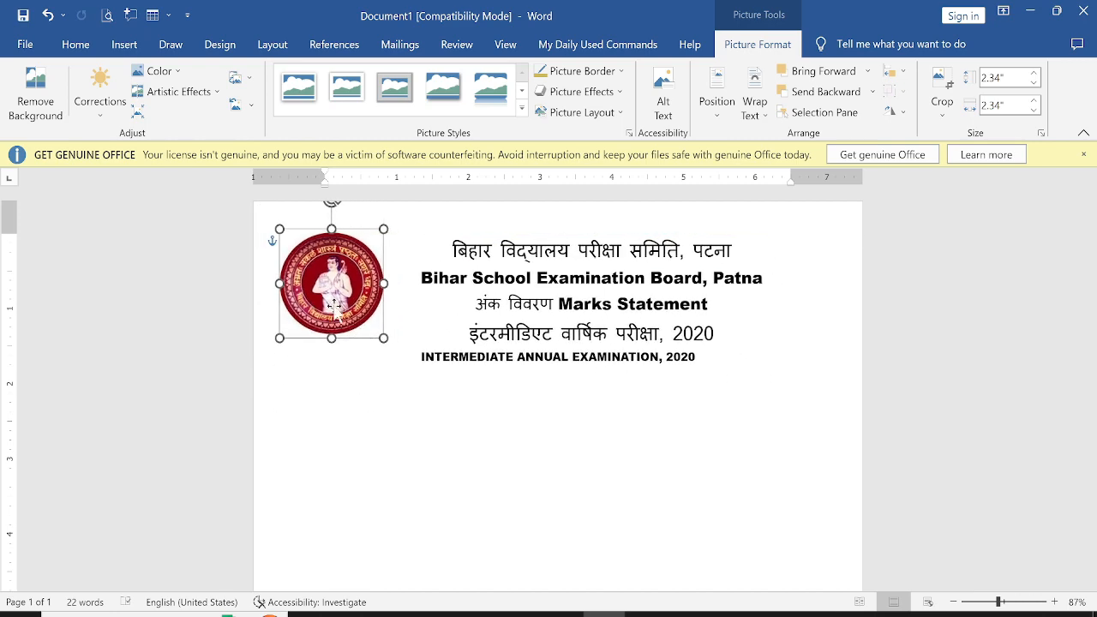
mouse_move(341, 290)
left_mouse_down()
mouse_move(537, 297)
mouse_move(312, 286)
mouse_move(344, 286)
mouse_move(323, 285)
mouse_move(339, 297)
left_mouse_up()
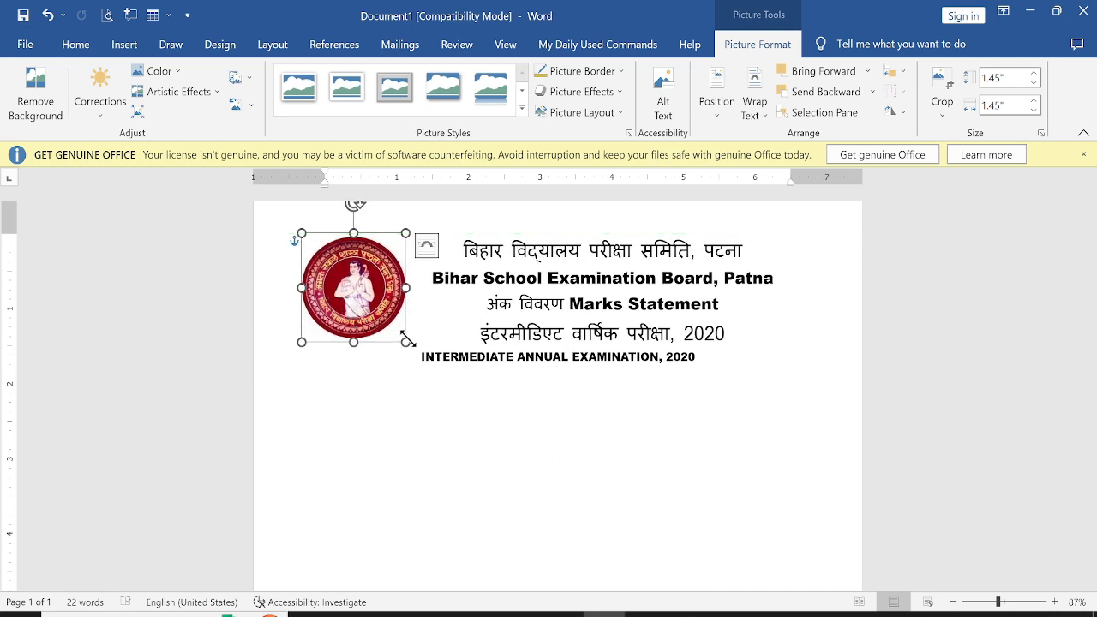
left_click_drag(409, 344, 423, 358)
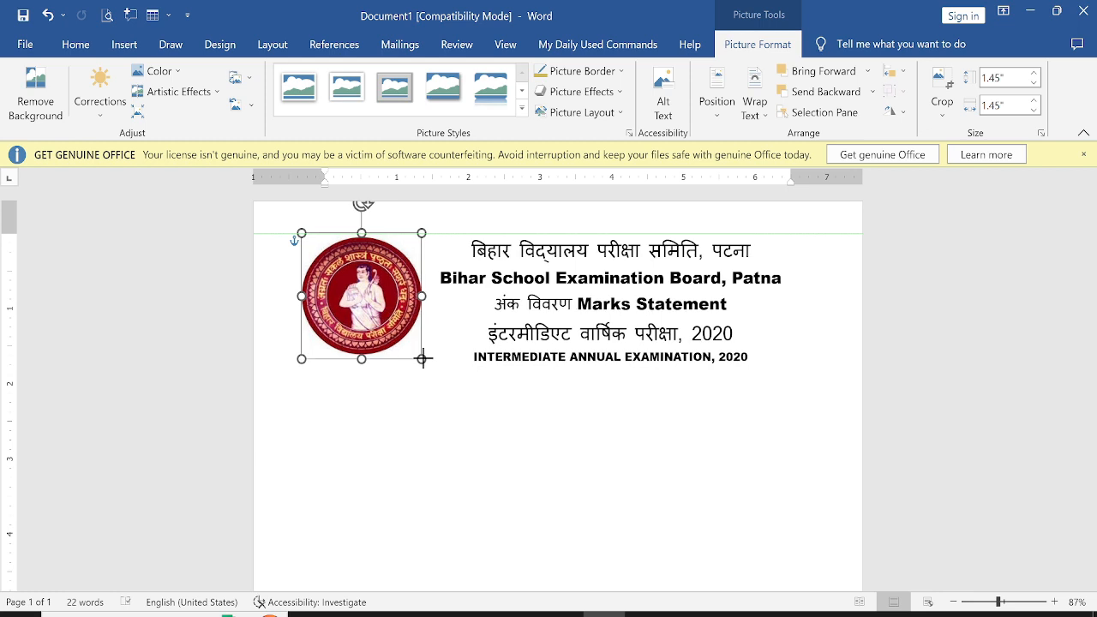
left_click(503, 407)
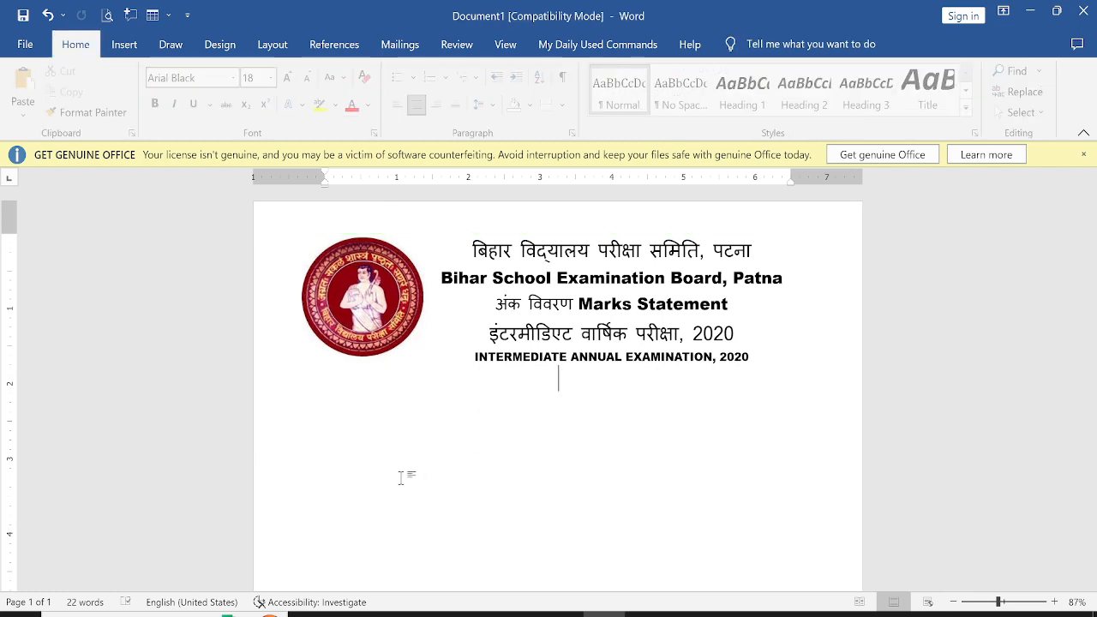
Shrink the logo to about 1.33 inches and nudge it slightly down beside the headings
left_click(386, 343)
left_click_drag(420, 359, 397, 334)
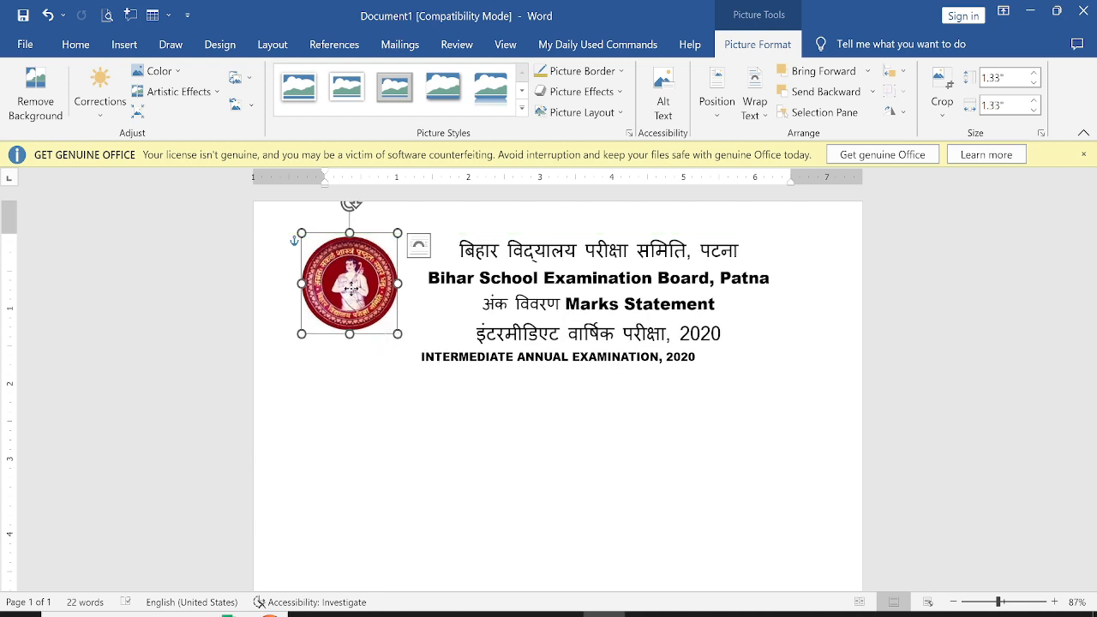
left_click_drag(350, 290, 351, 304)
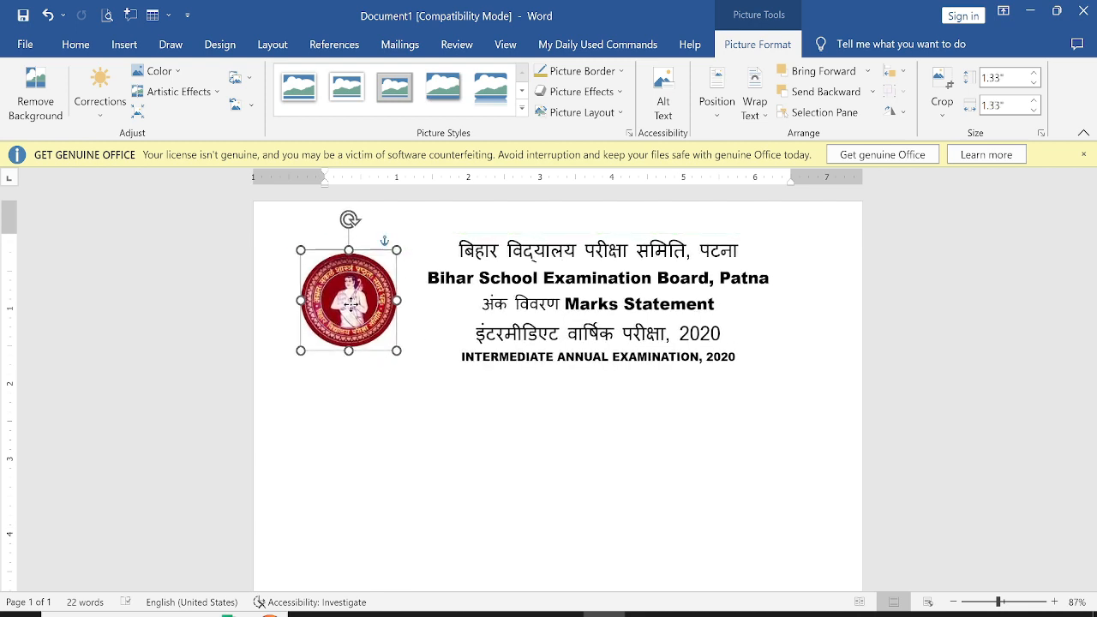
left_click(437, 419)
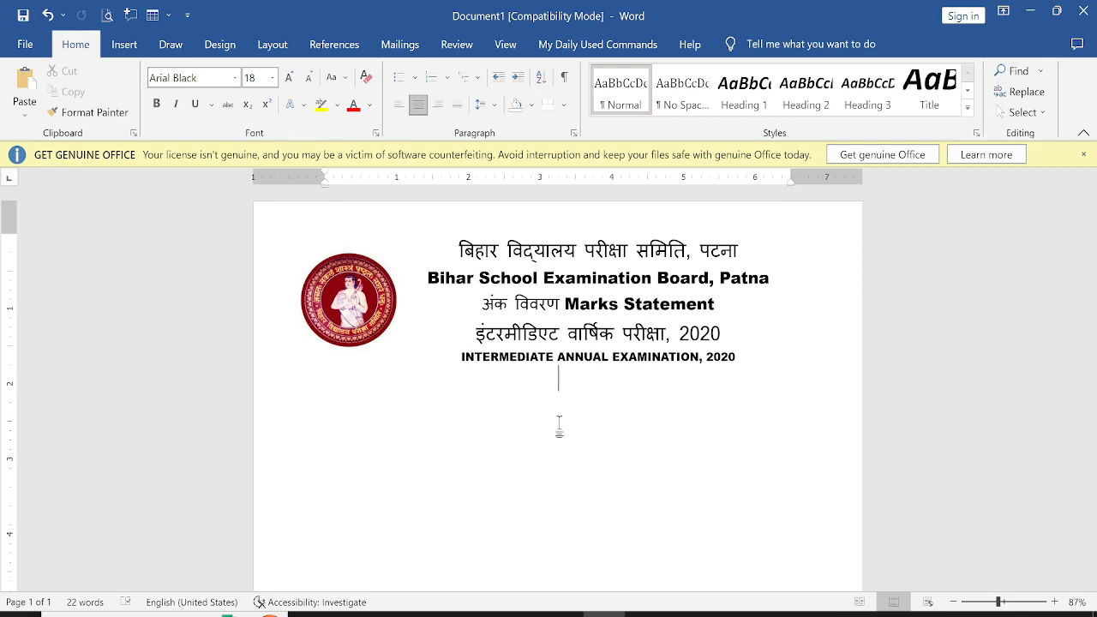
Switch to the original marks statement image to review its table layout, then return to the document
scroll(600, 416, "down", 1)
scroll(613, 407, "up", 1)
key("alt+Tab")
left_click(400, 108)
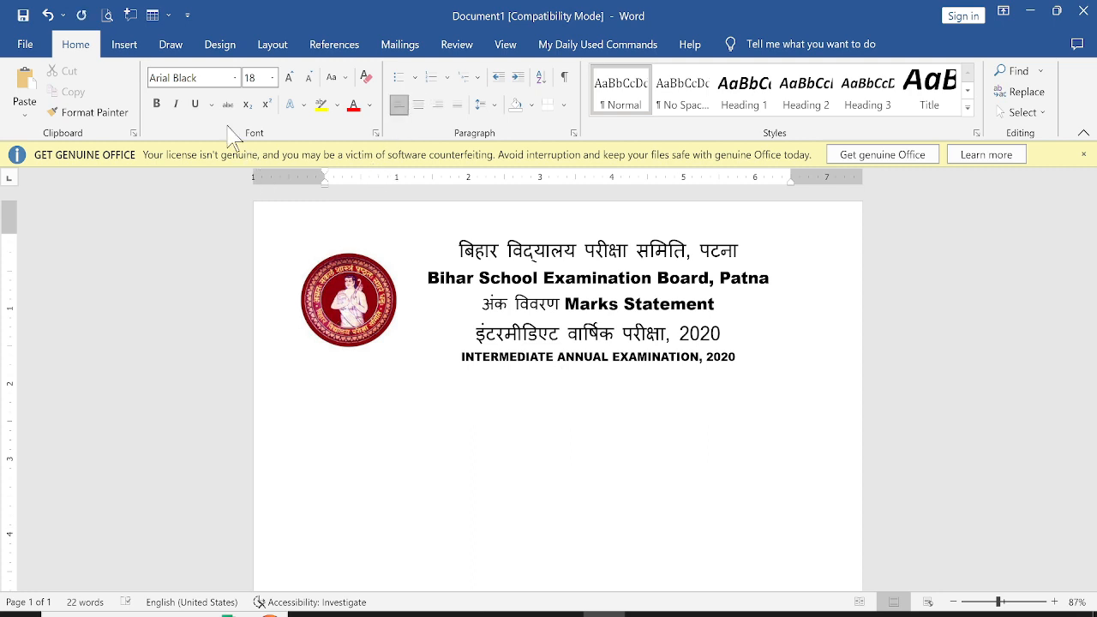
key("alt+Tab")
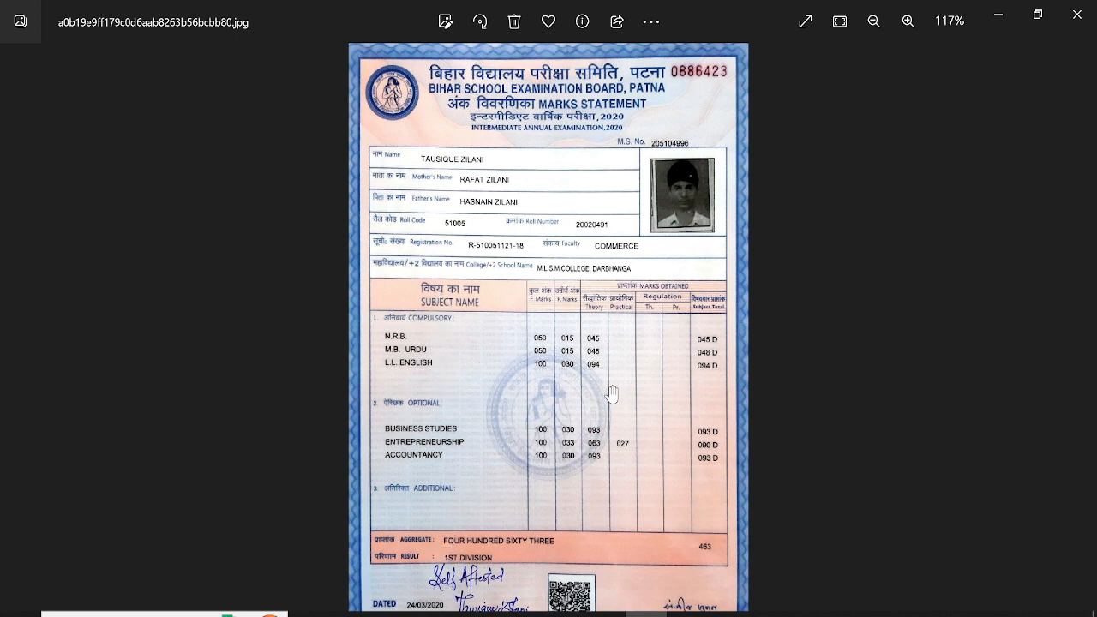
left_click(604, 613)
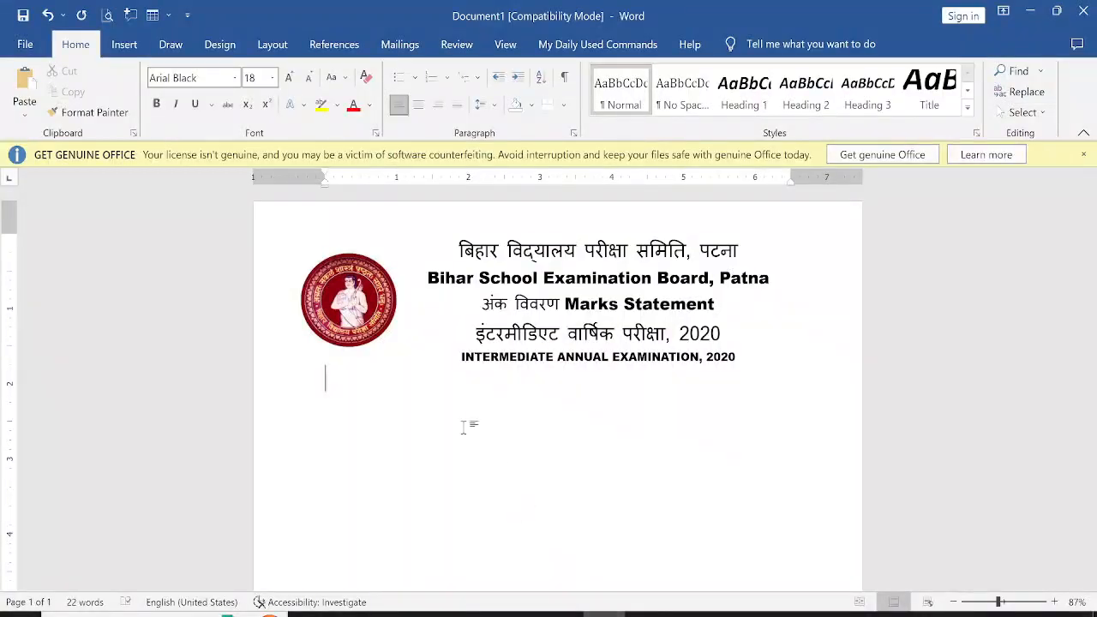
Insert a table with 8 columns and 9 rows below the headings
left_click(124, 44)
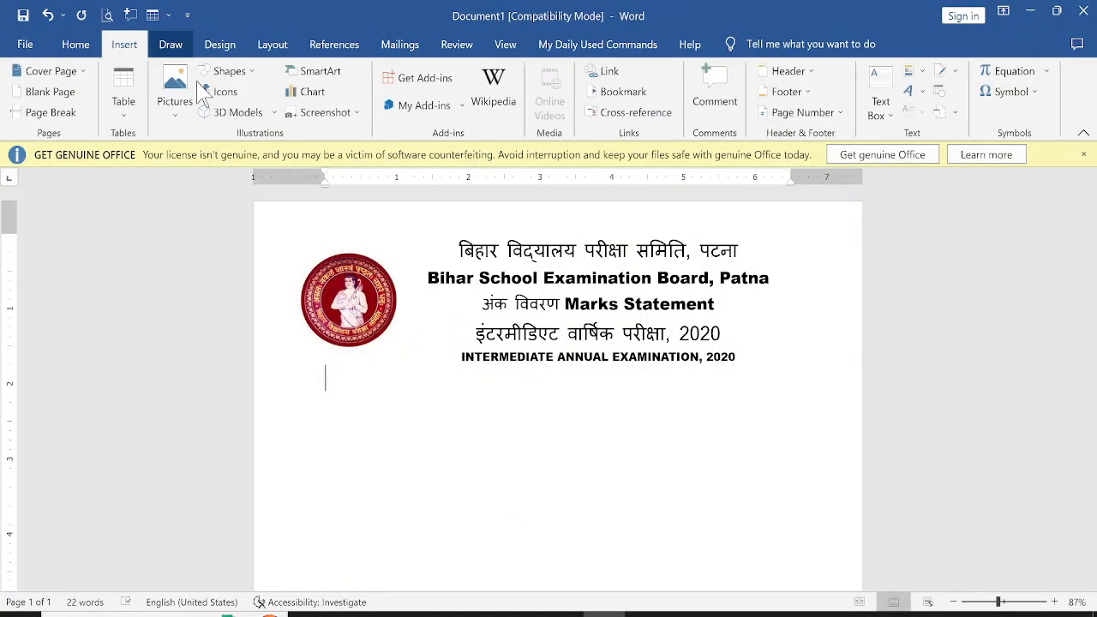
left_click(125, 102)
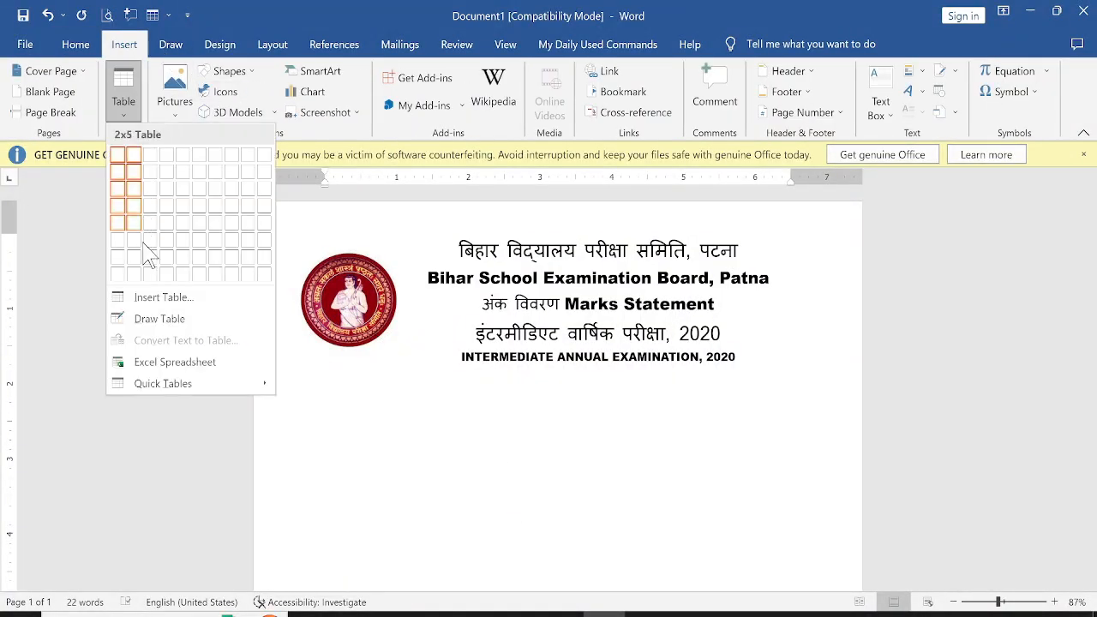
left_click(167, 298)
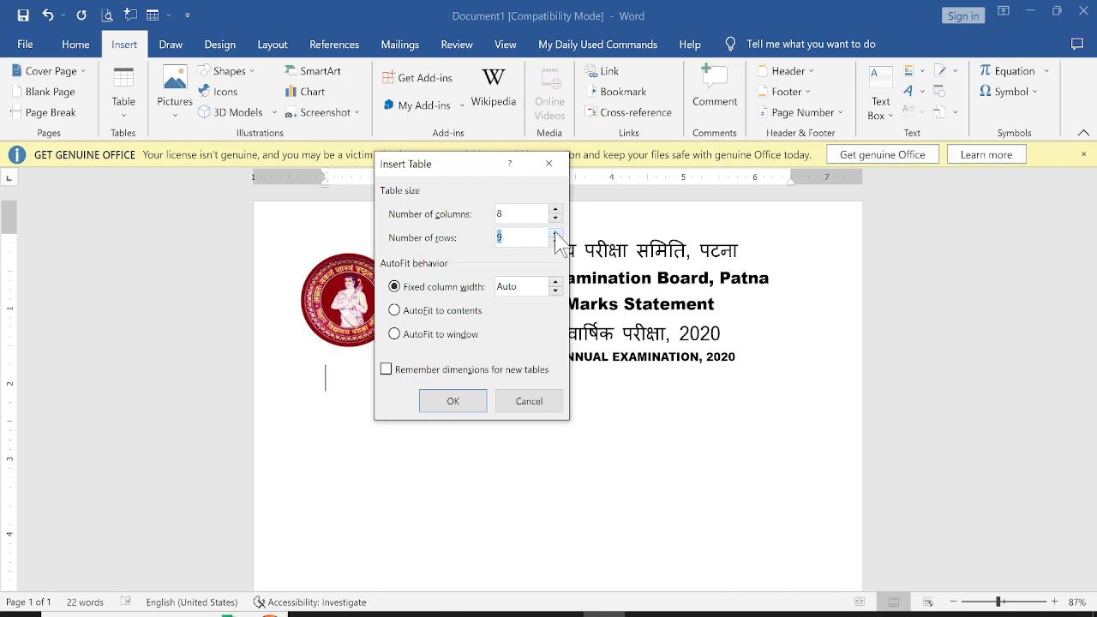
left_click(454, 402)
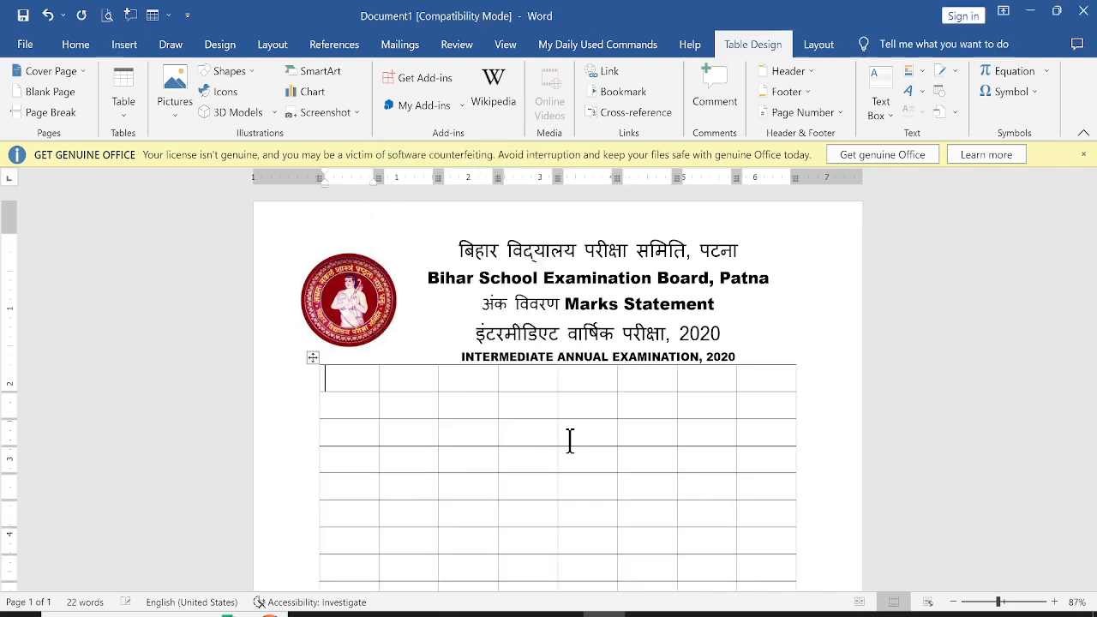
Resize the table to be taller and slightly wider, and insert an extra column near its right edge
scroll(637, 454, "down", 3)
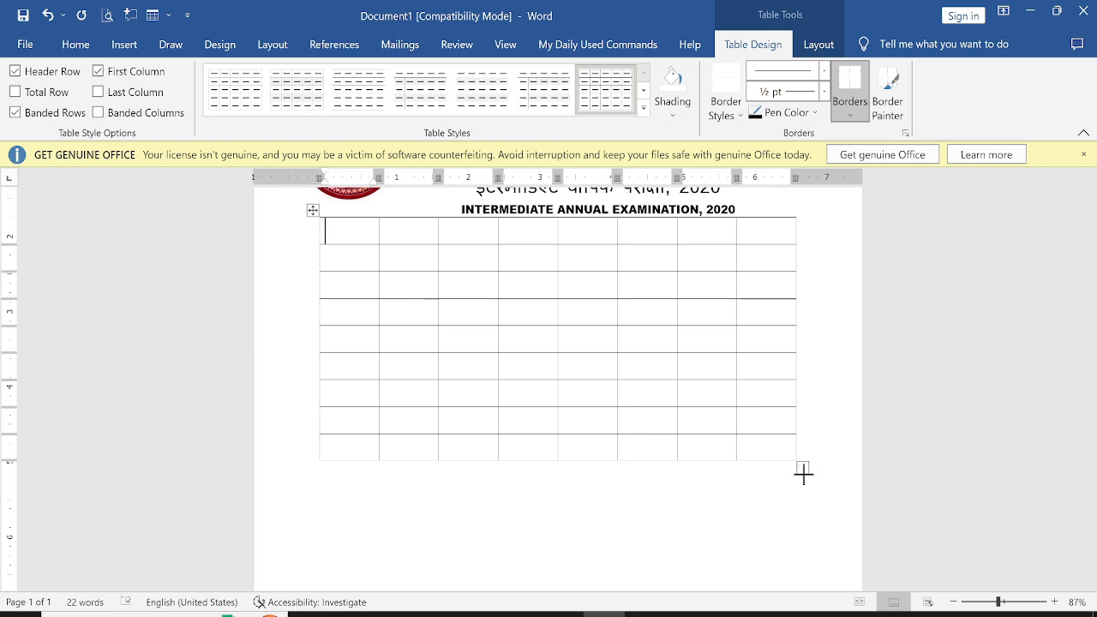
left_click_drag(803, 472, 811, 564)
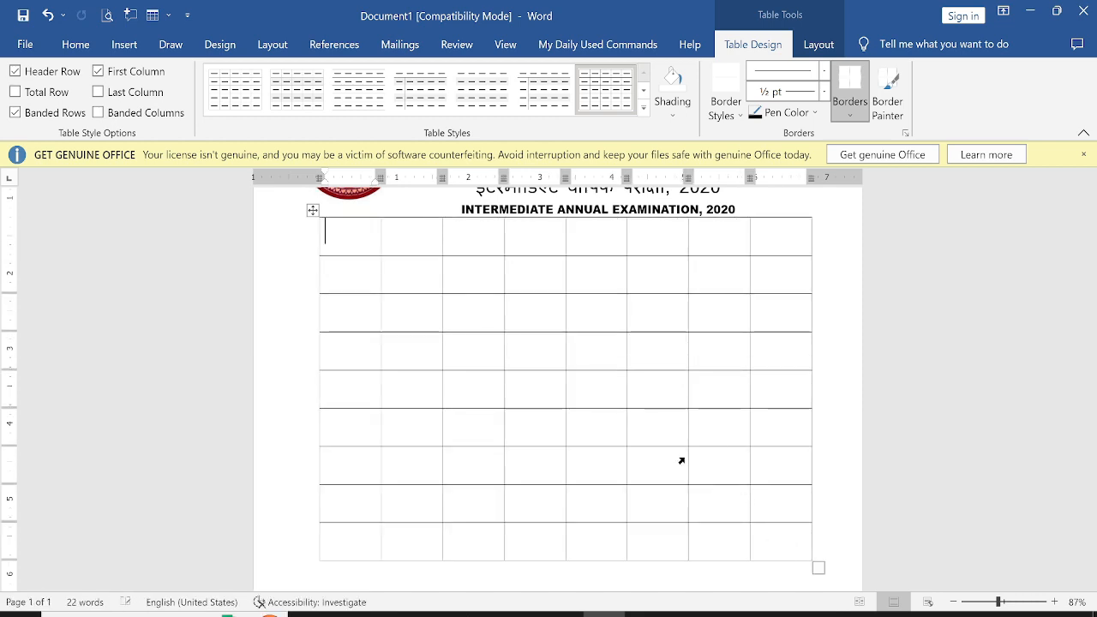
scroll(682, 461, "up", 3)
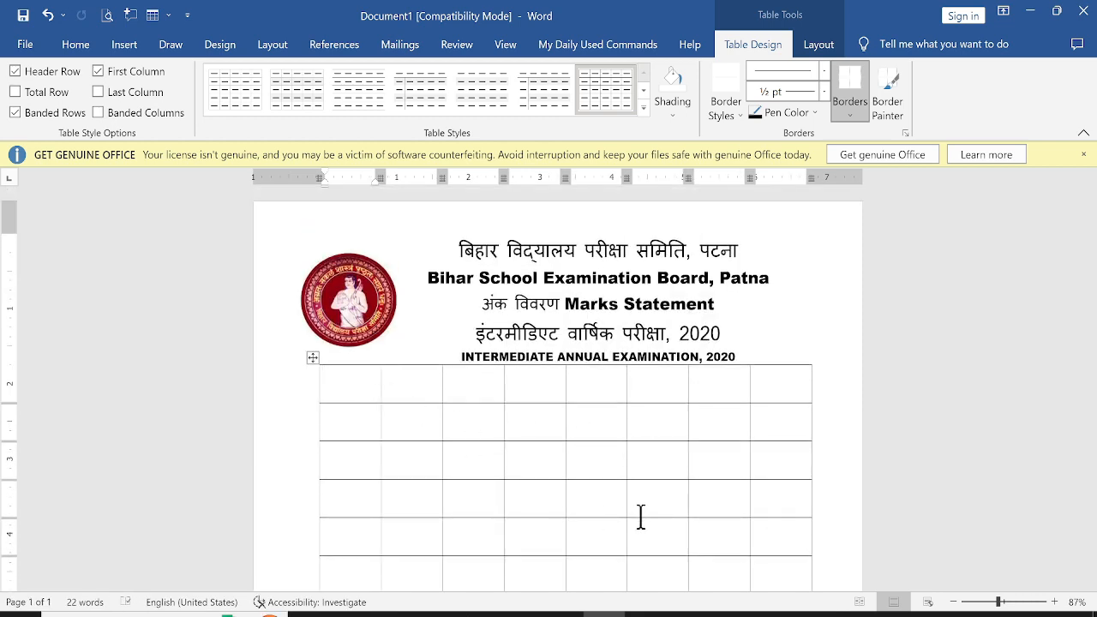
scroll(641, 517, "down", 3)
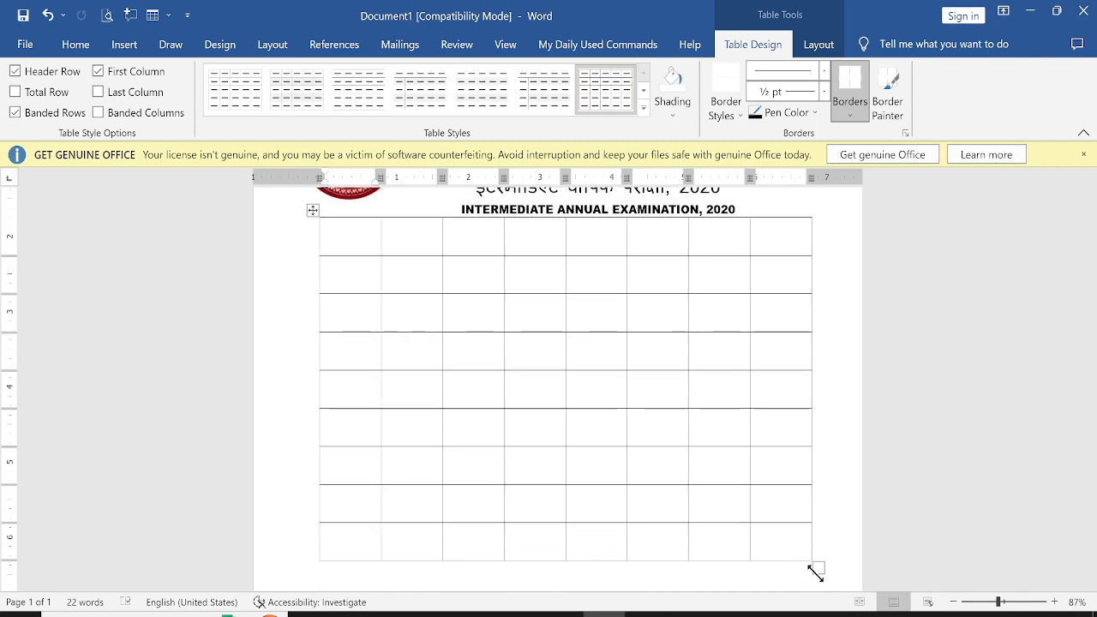
left_click_drag(816, 567, 814, 507)
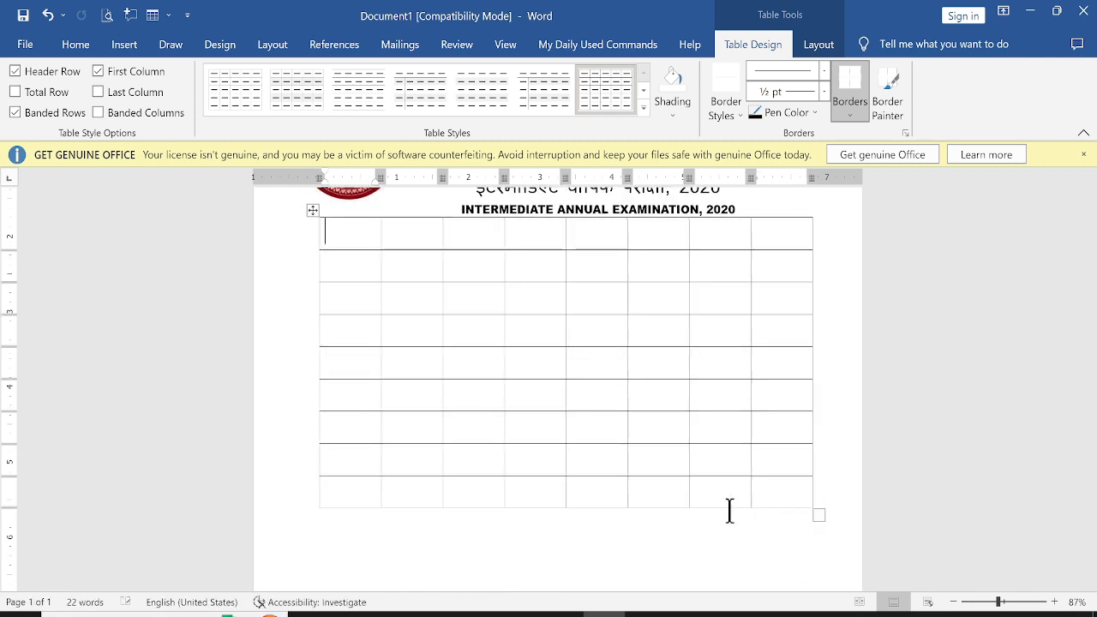
scroll(656, 479, "up", 3)
scroll(656, 479, "up", 1)
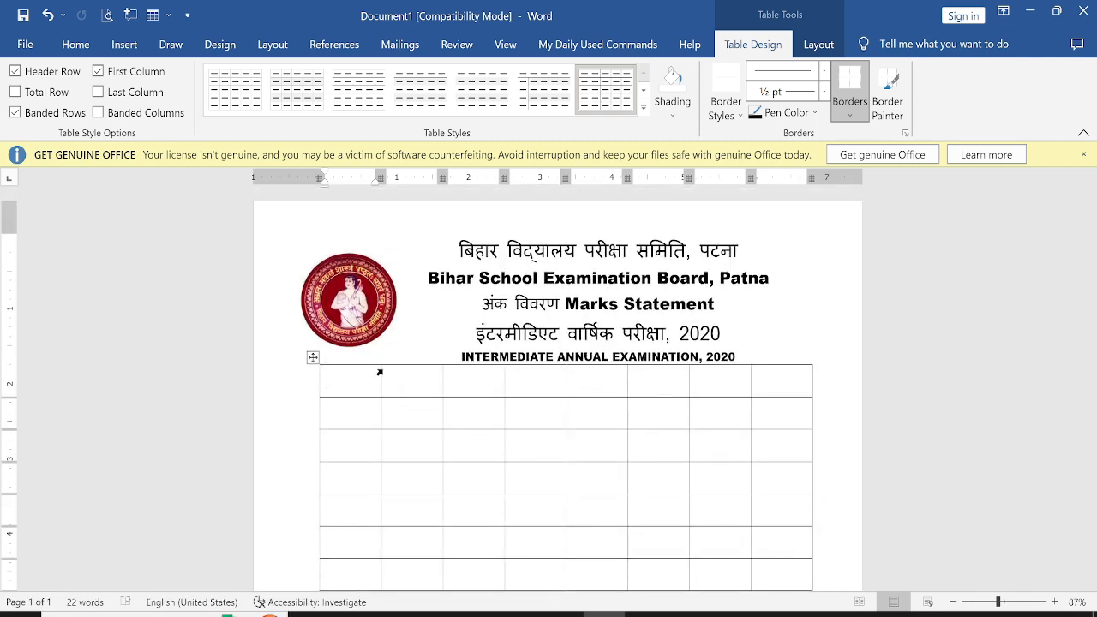
left_click(752, 359)
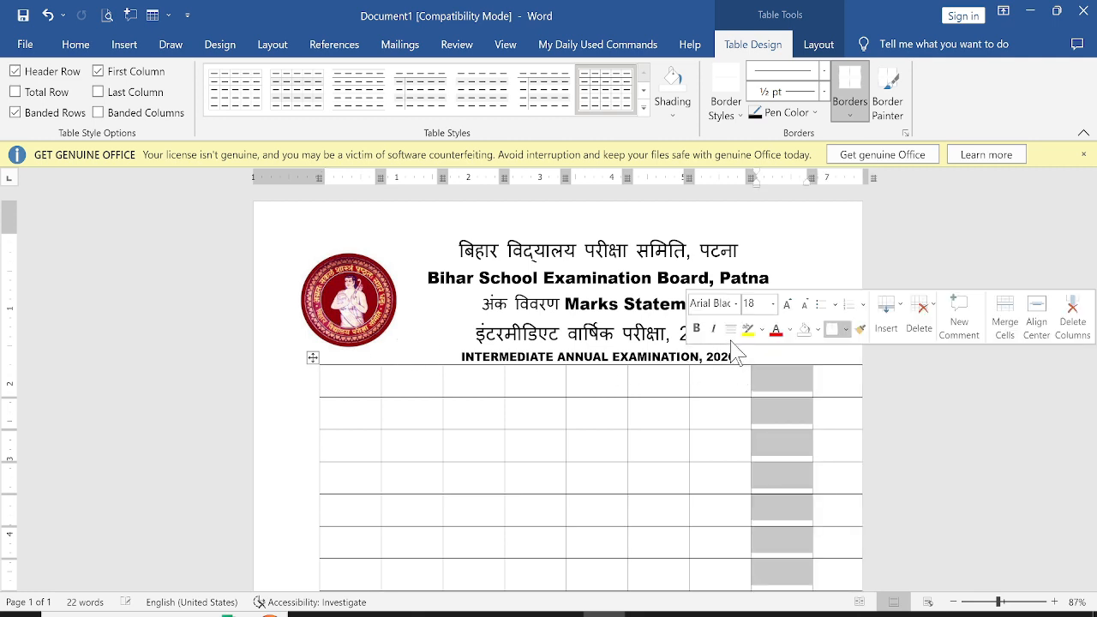
Add two blank lines after the English examination heading above the table and select the whole table
left_click(740, 352)
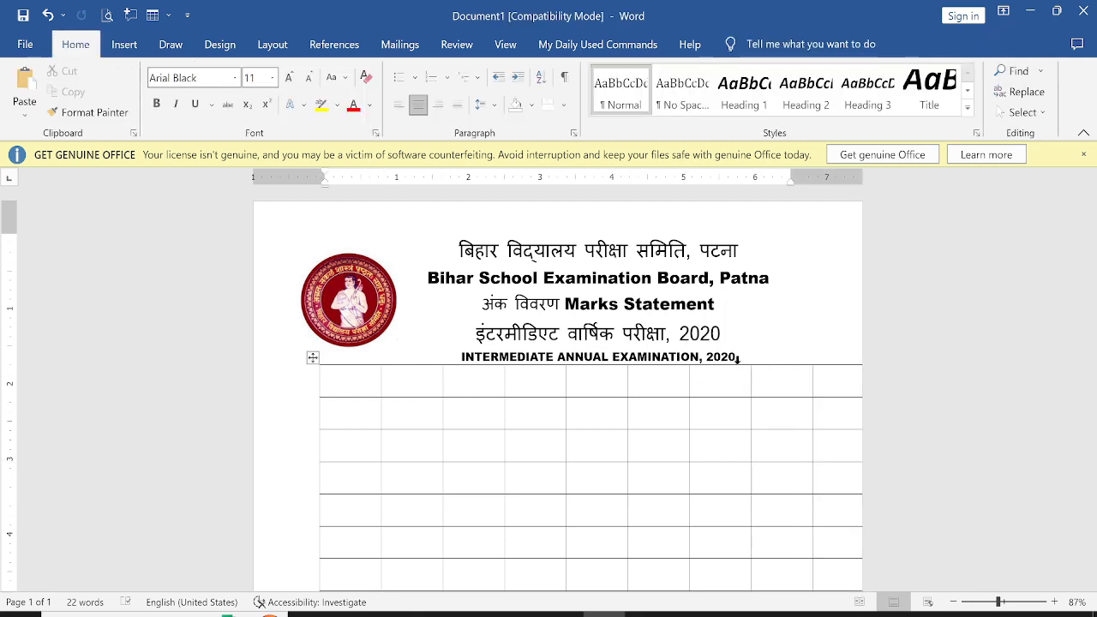
key("Return")
key("Return")
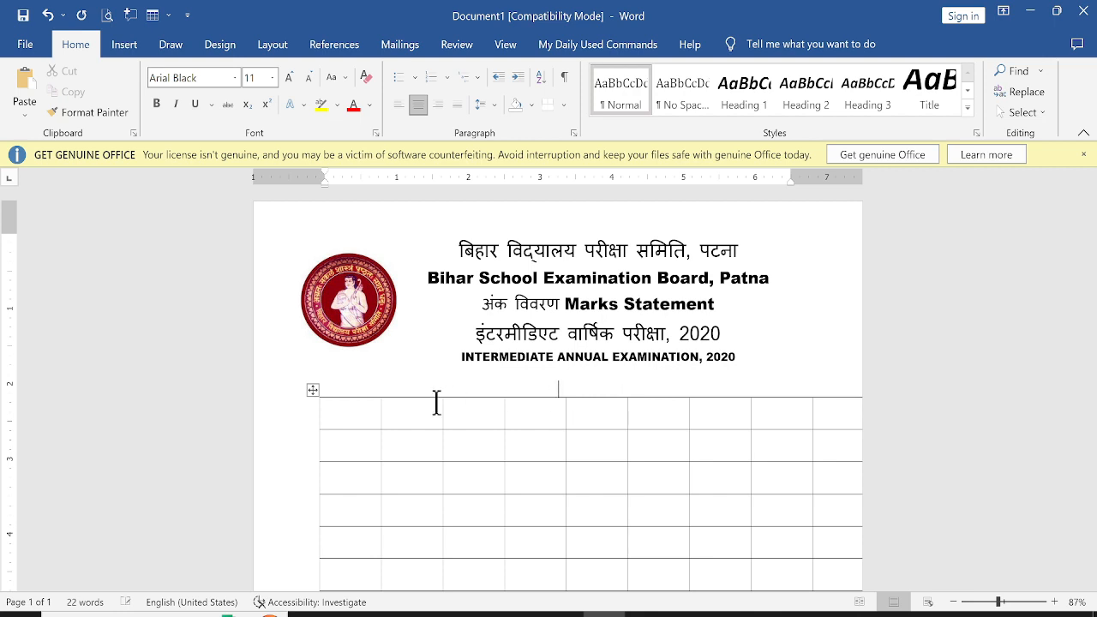
left_click(312, 390)
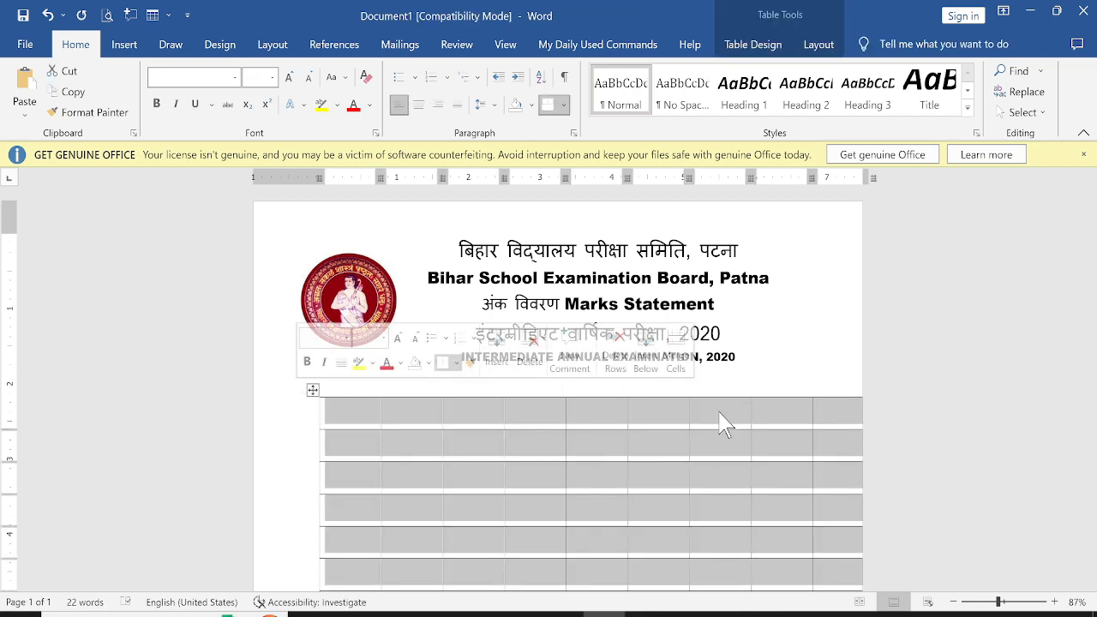
Narrow the table slightly by pulling its right edge inward to fit the page
key("Up")
scroll(796, 446, "down", 4)
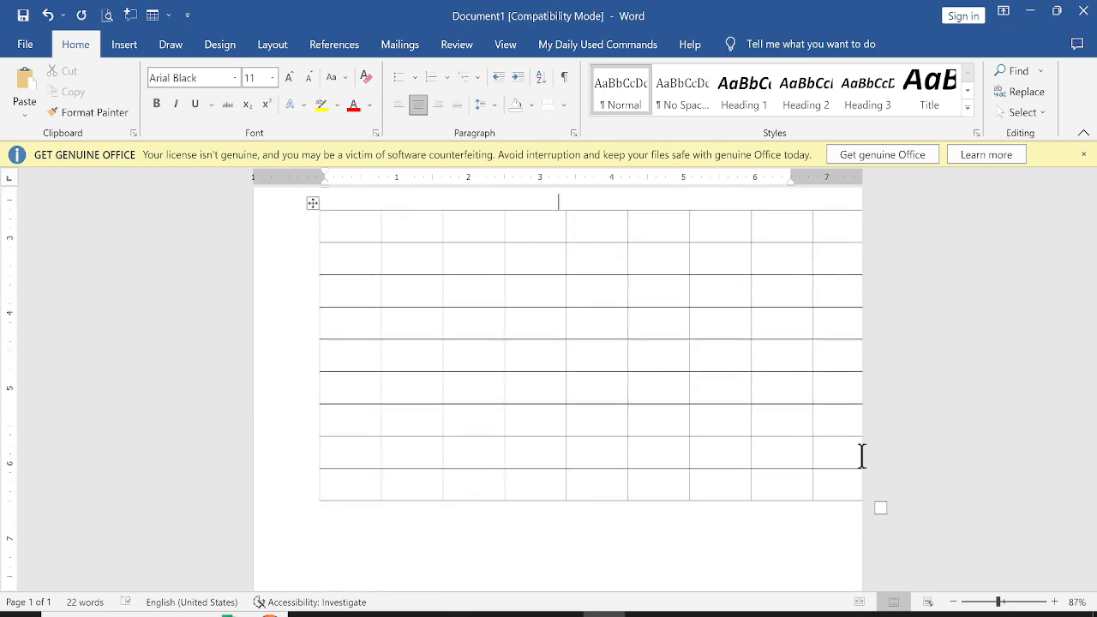
scroll(862, 456, "down", 1)
left_click_drag(885, 474, 844, 471)
scroll(531, 440, "up", 2)
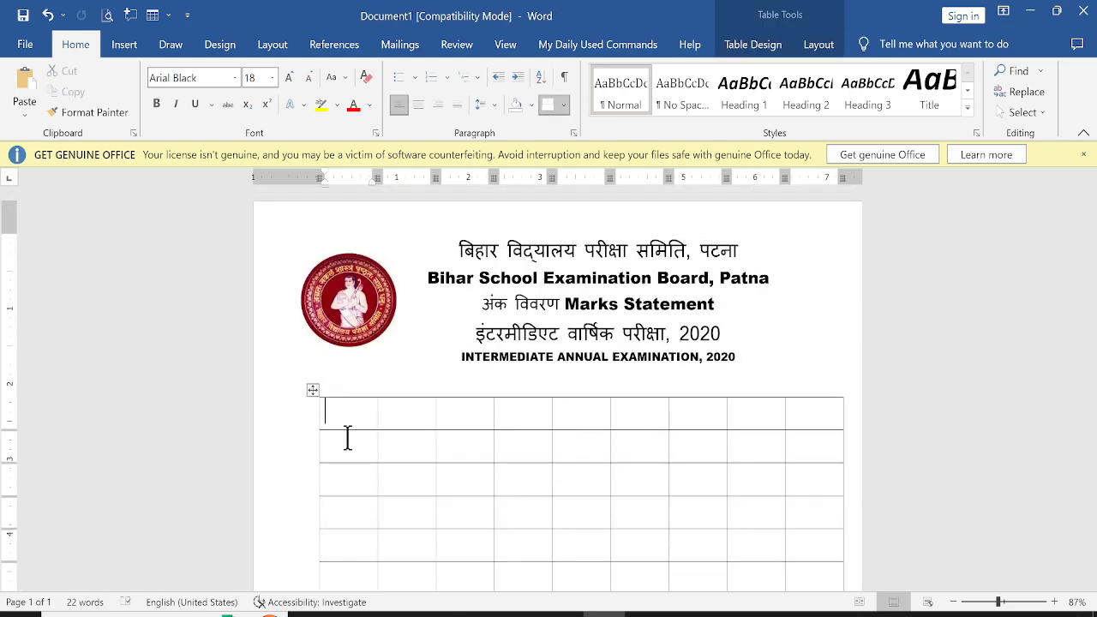
Check the original marks statement, then merge the top-right block of three columns by four rows into one cell
left_click(646, 613)
scroll(726, 437, "down", 3)
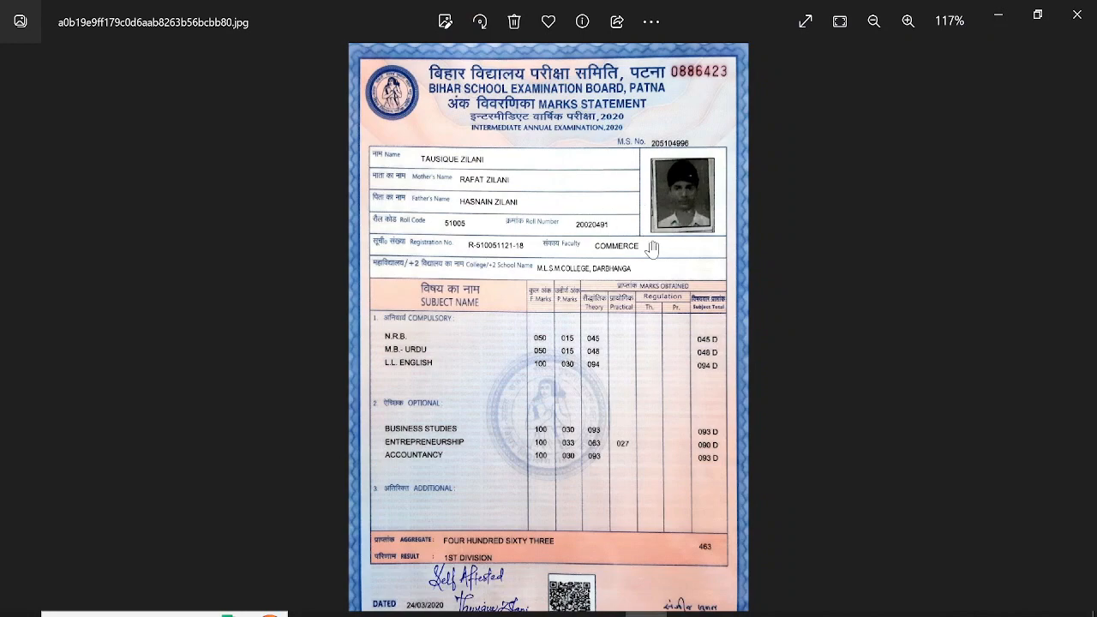
key("alt+Tab")
left_click_drag(708, 238, 804, 336)
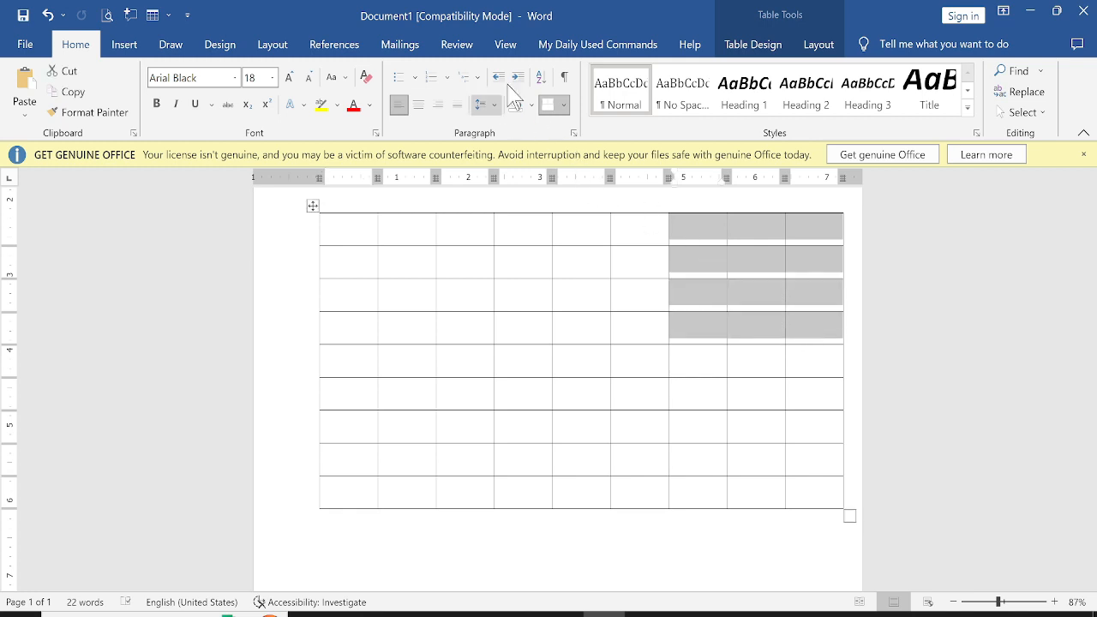
left_click(816, 45)
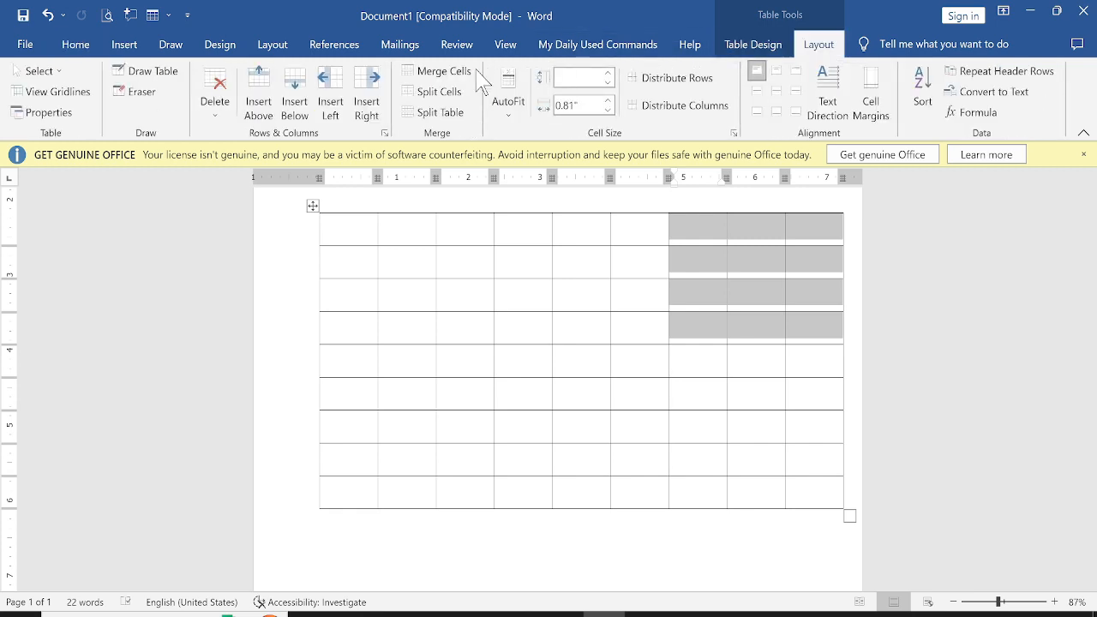
left_click(445, 72)
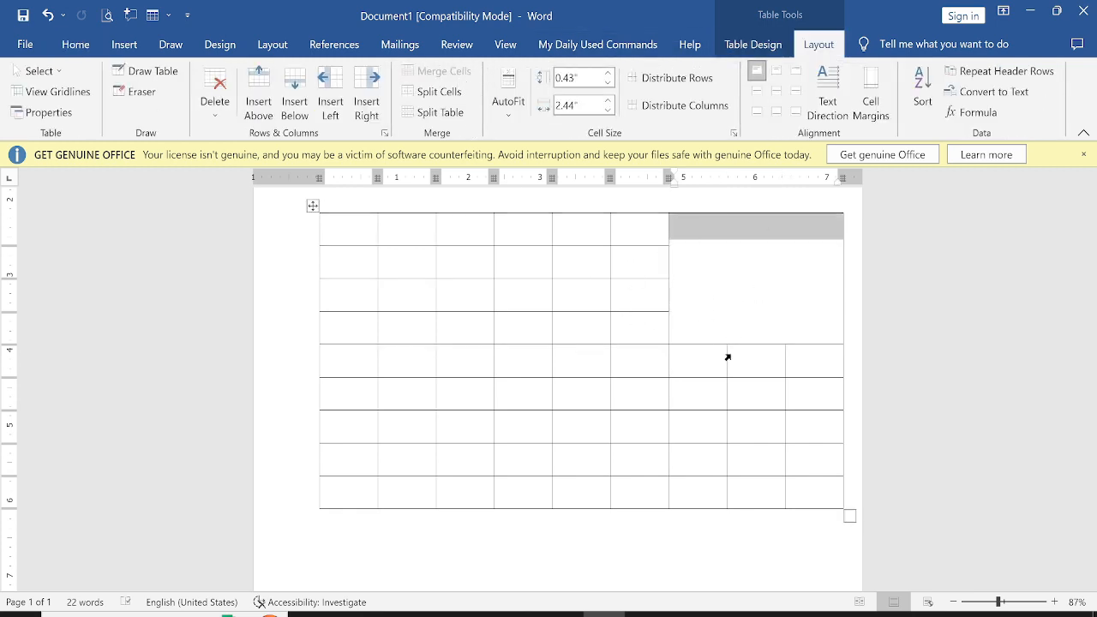
Merge the first six cells of each of the top four rows into a single cell per row
left_click(537, 347)
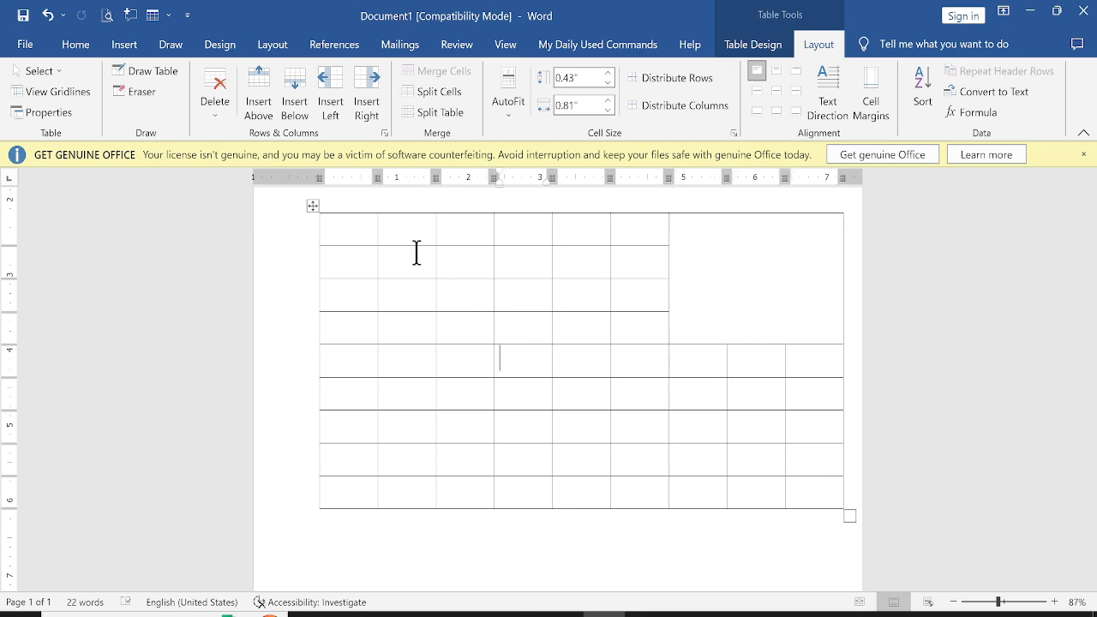
left_click_drag(352, 234, 637, 237)
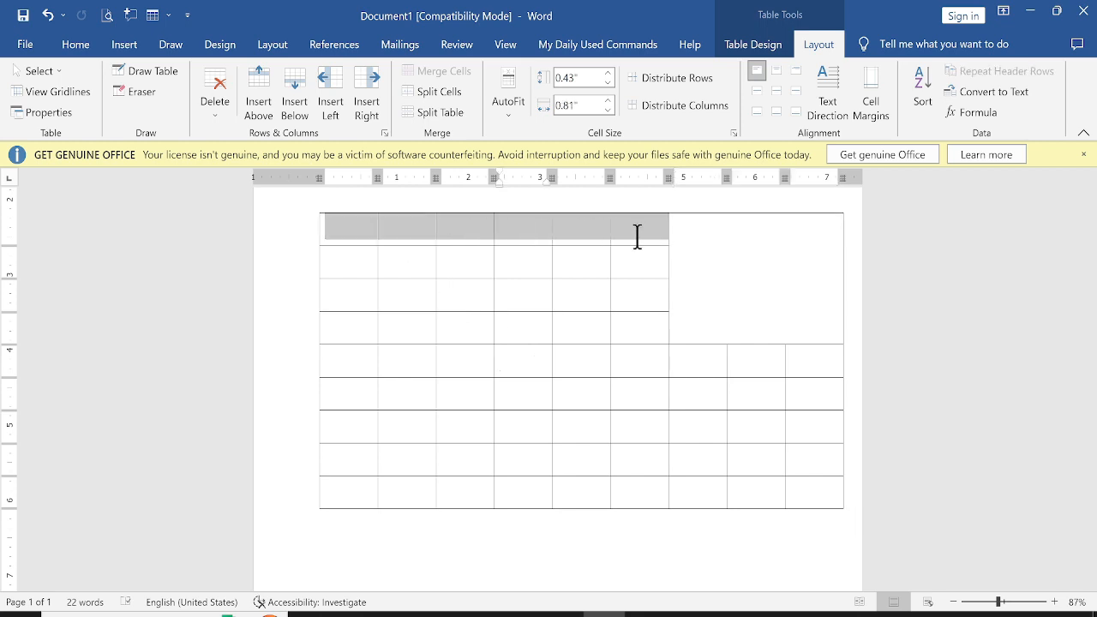
left_click(450, 72)
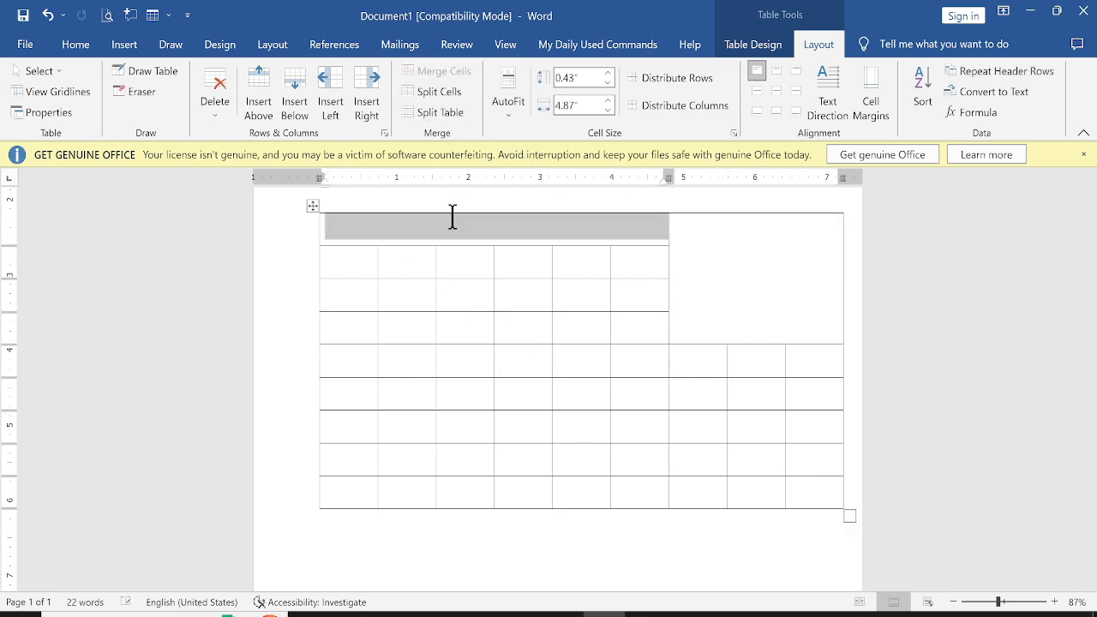
left_click_drag(352, 269, 629, 275)
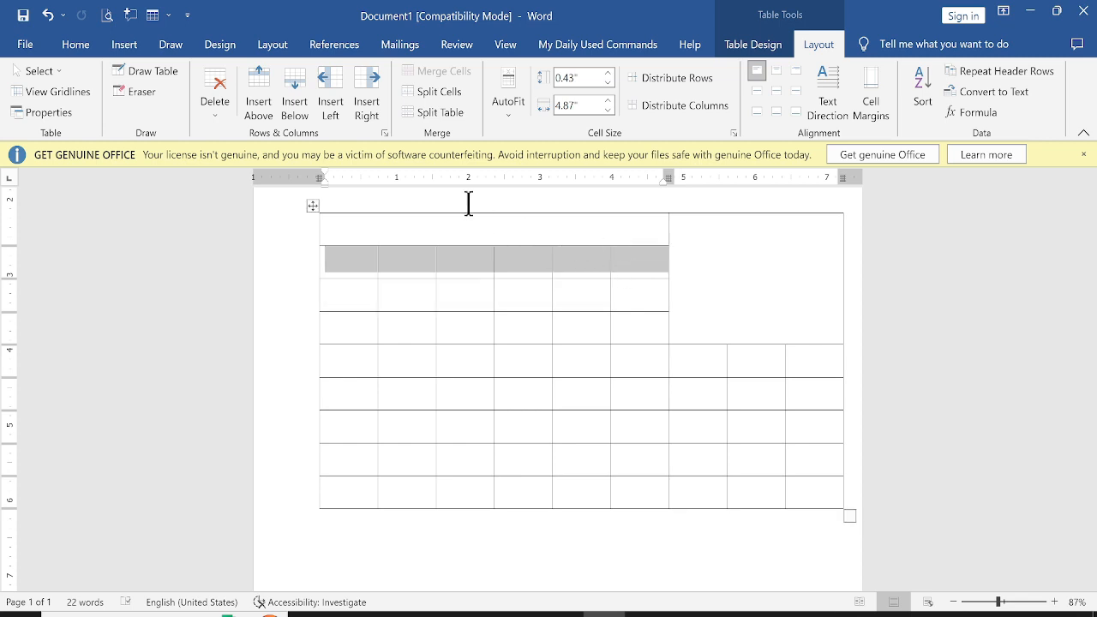
left_click(439, 71)
left_click_drag(361, 291, 625, 296)
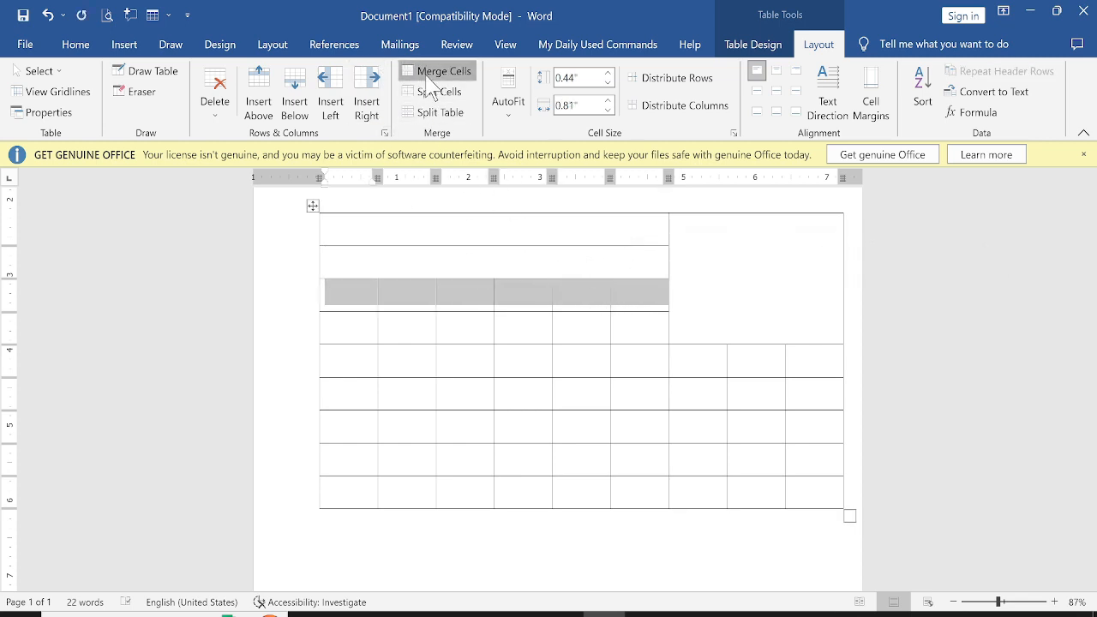
left_click(429, 75)
left_click_drag(366, 326, 625, 328)
left_click(439, 71)
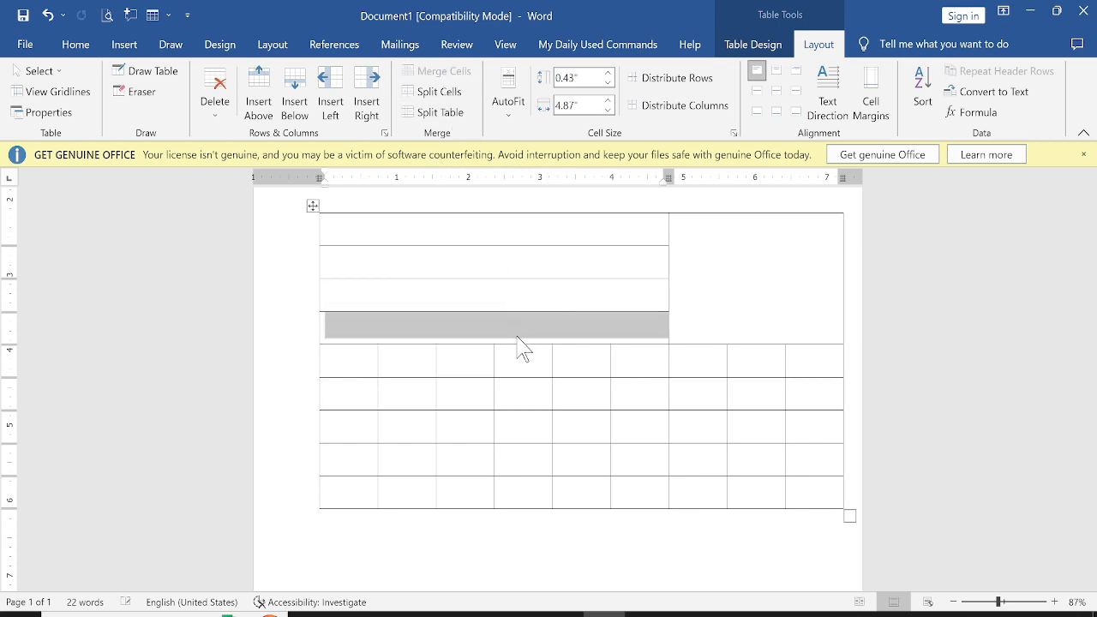
Enter the label NAME in the first merged row of the table
left_click(480, 230)
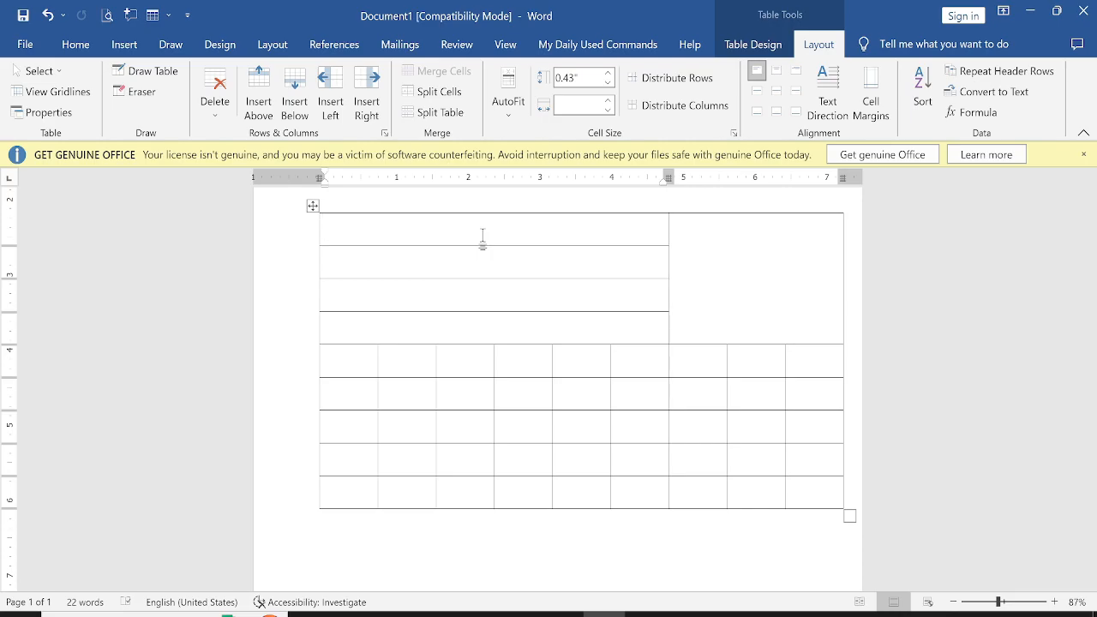
key("alt+Tab")
key("alt+Tab")
type("NAME")
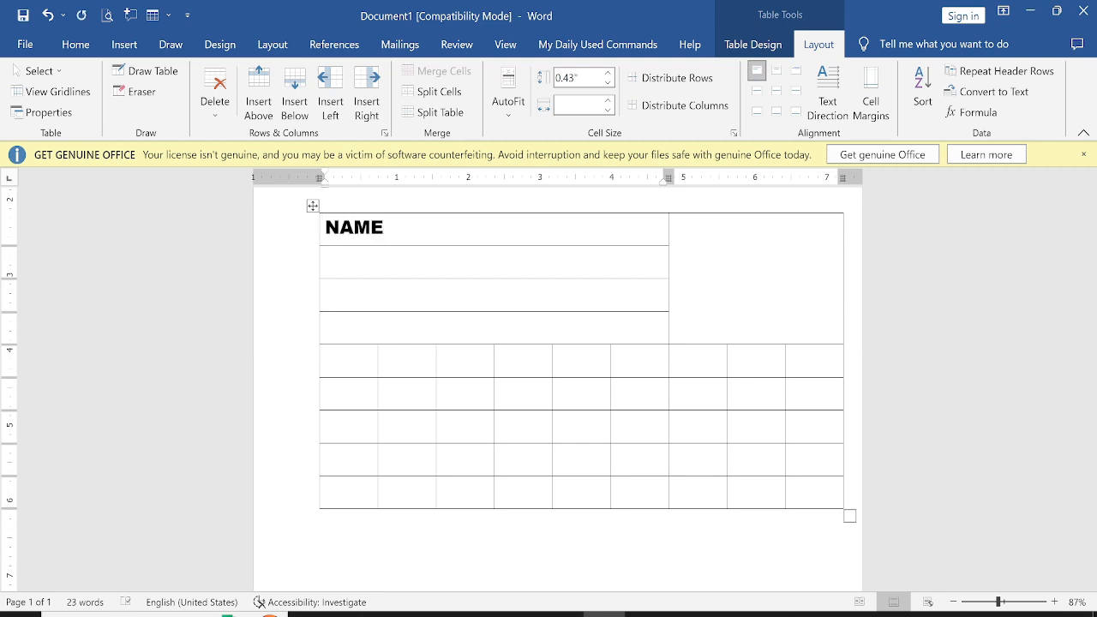
Move to the second row and enter the label MOTHER'S NAME
key("Tab")
key("Tab")
key("alt+Tab")
key("alt+Tab")
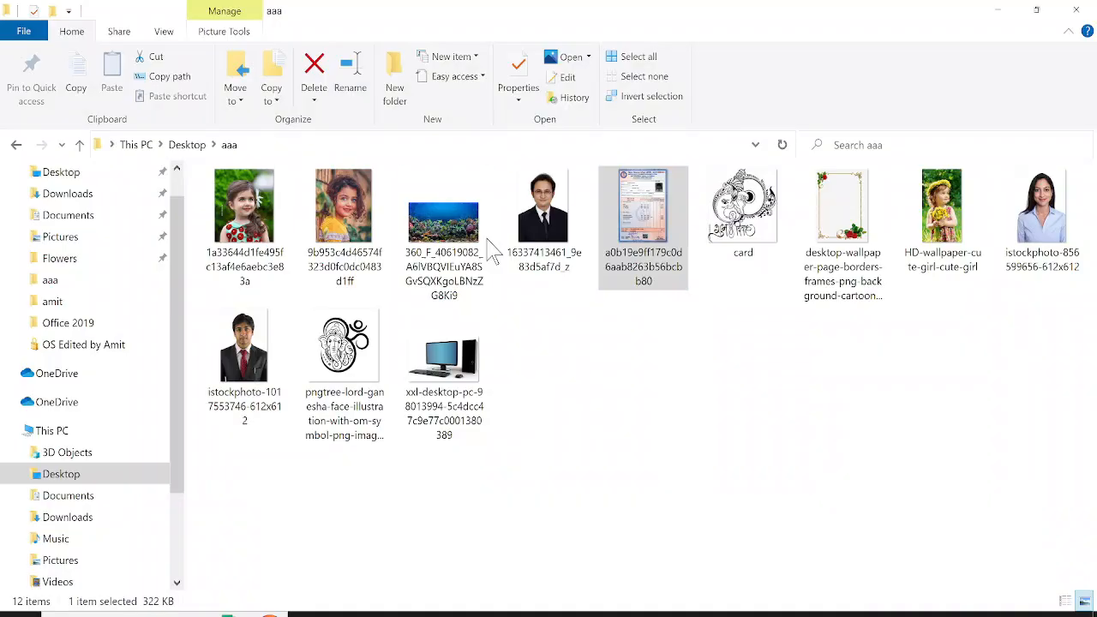
left_click(486, 240)
key("alt+Tab")
key("alt+Tab")
key("alt+Tab")
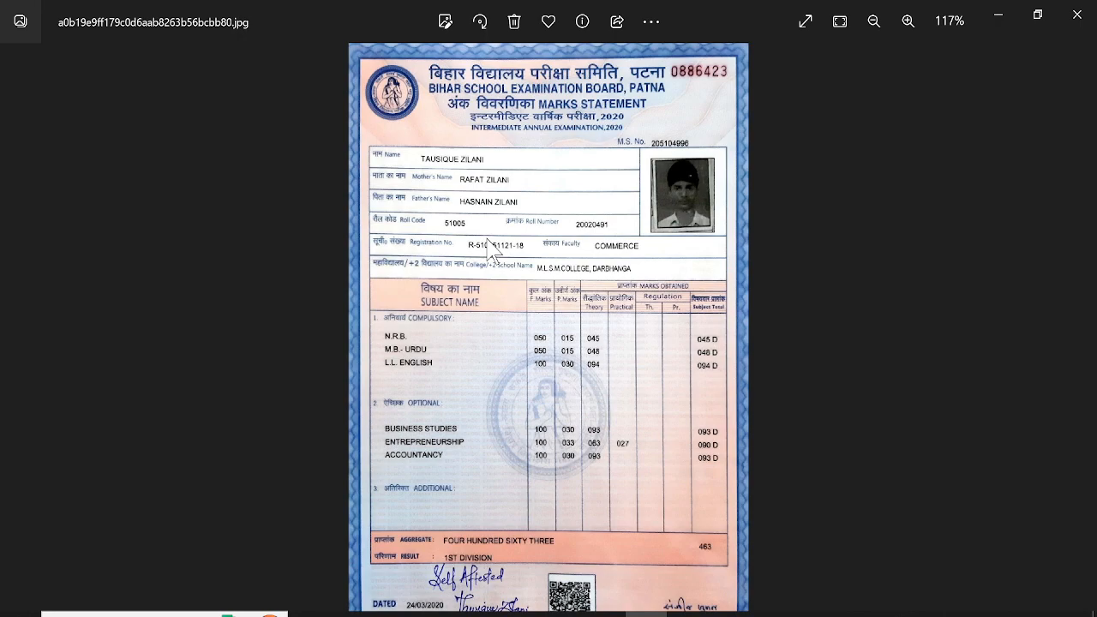
key("alt+Tab")
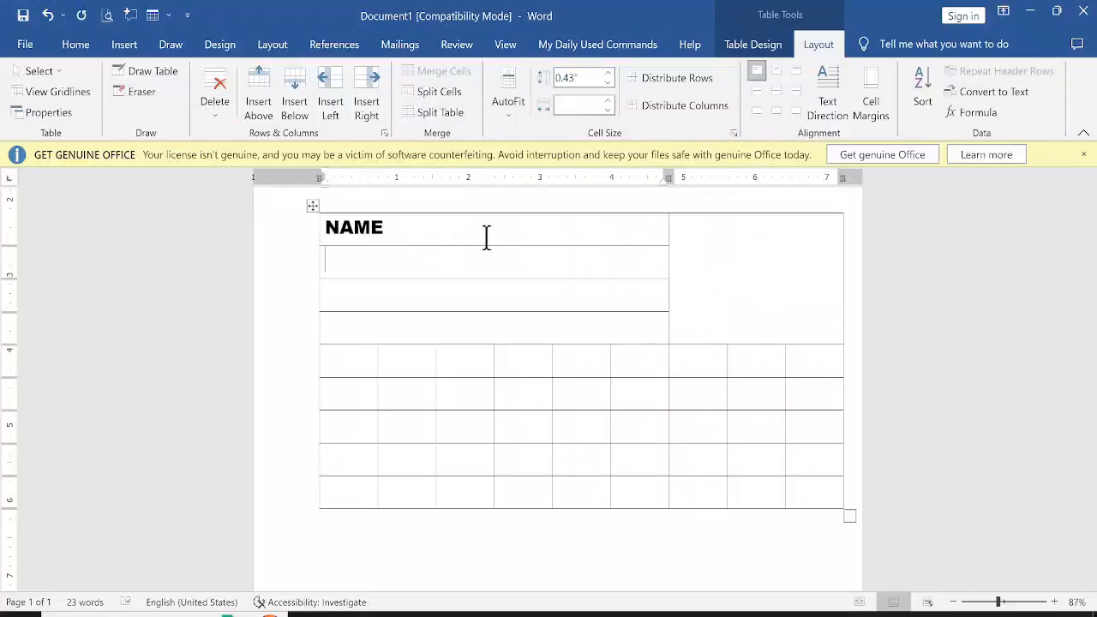
type("MOTH")
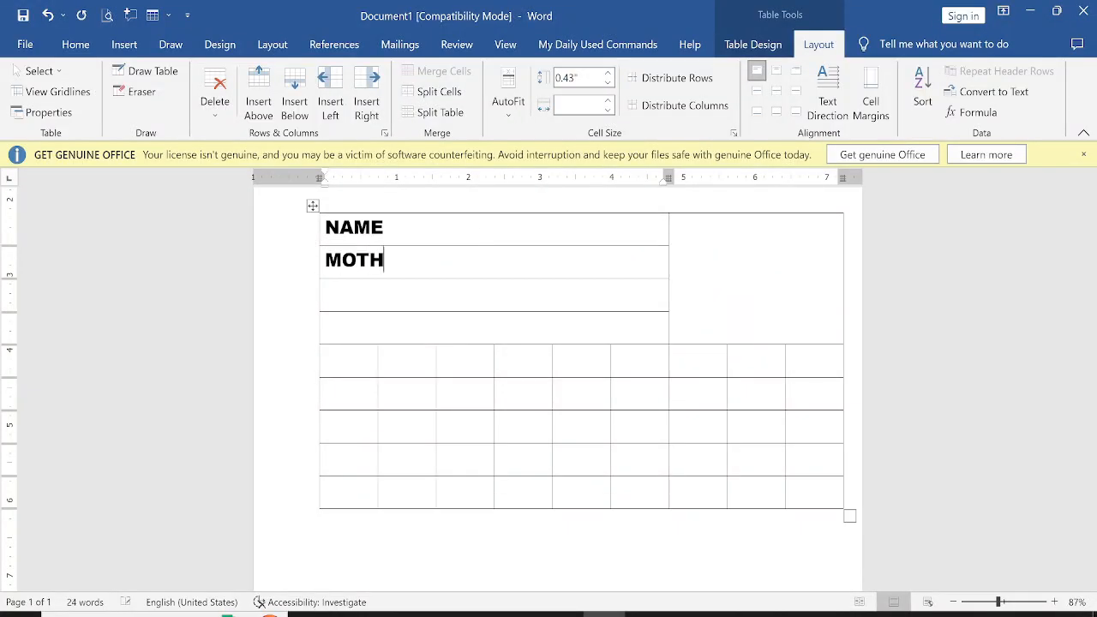
type("ER'S NAME")
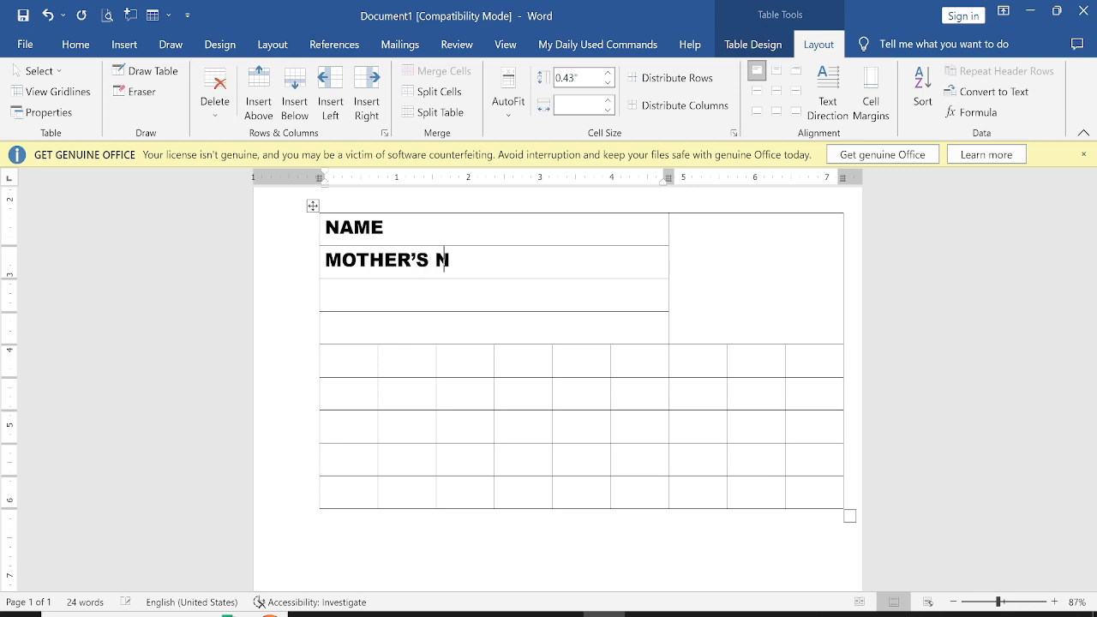
Enter the label FATHER'S NAME in the third row
key("Down")
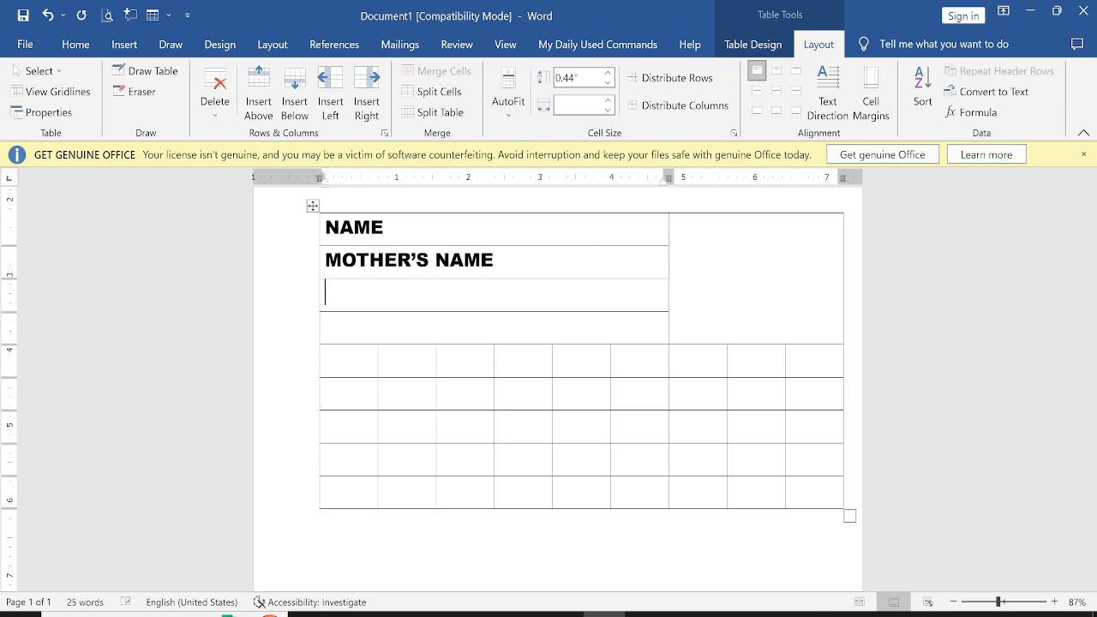
type("FATHE")
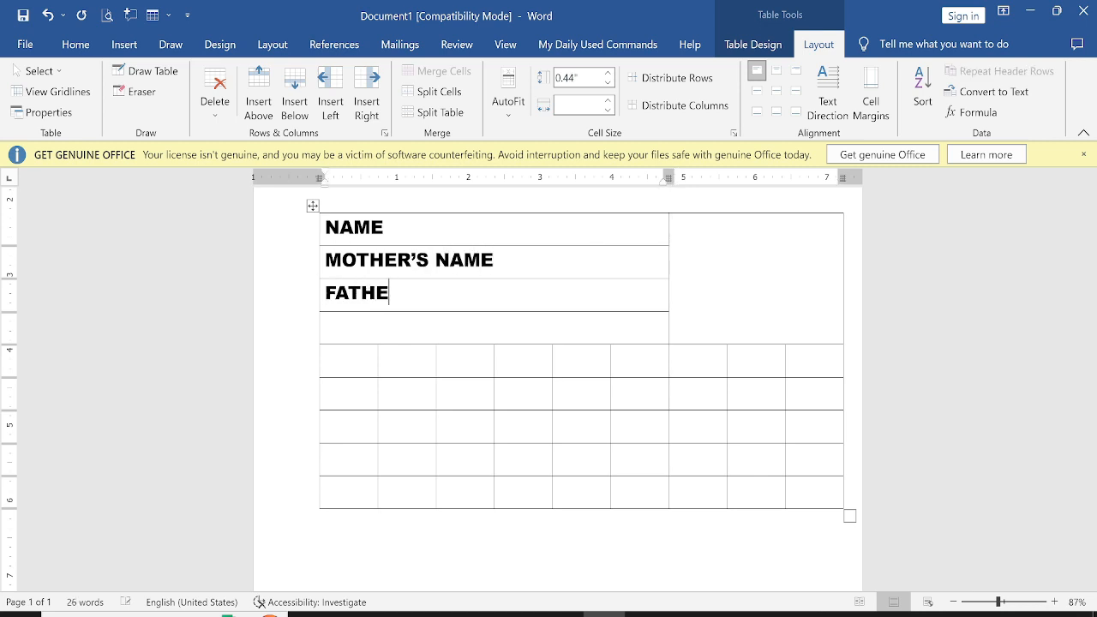
type("HHHR")
key("BackSpace")
key("BackSpace")
key("BackSpace")
key("BackSpace")
type("R'S n")
key("BackSpace")
type("NAME")
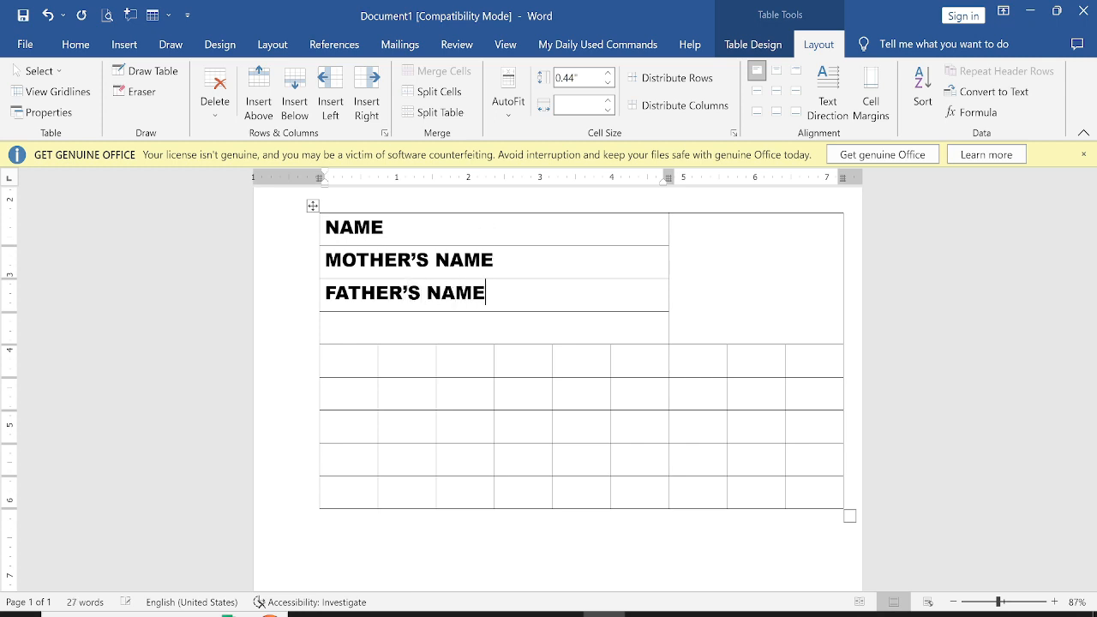
Enter the labels ROLL CODE and ROLL NO side by side in the fourth row
key("Down")
key("alt+Tab")
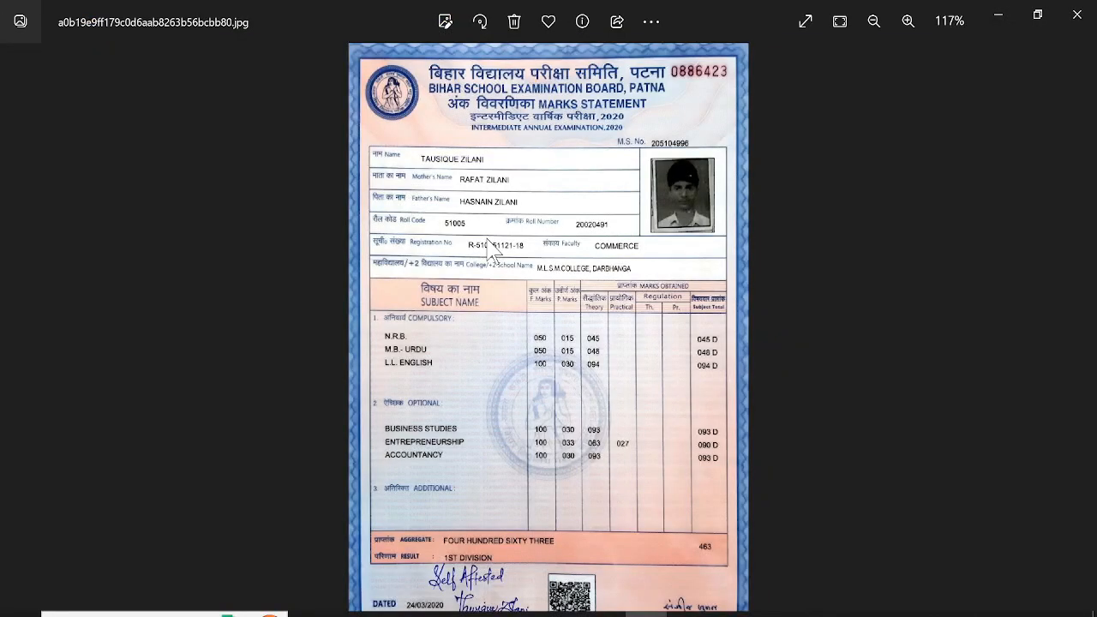
key("alt+Tab")
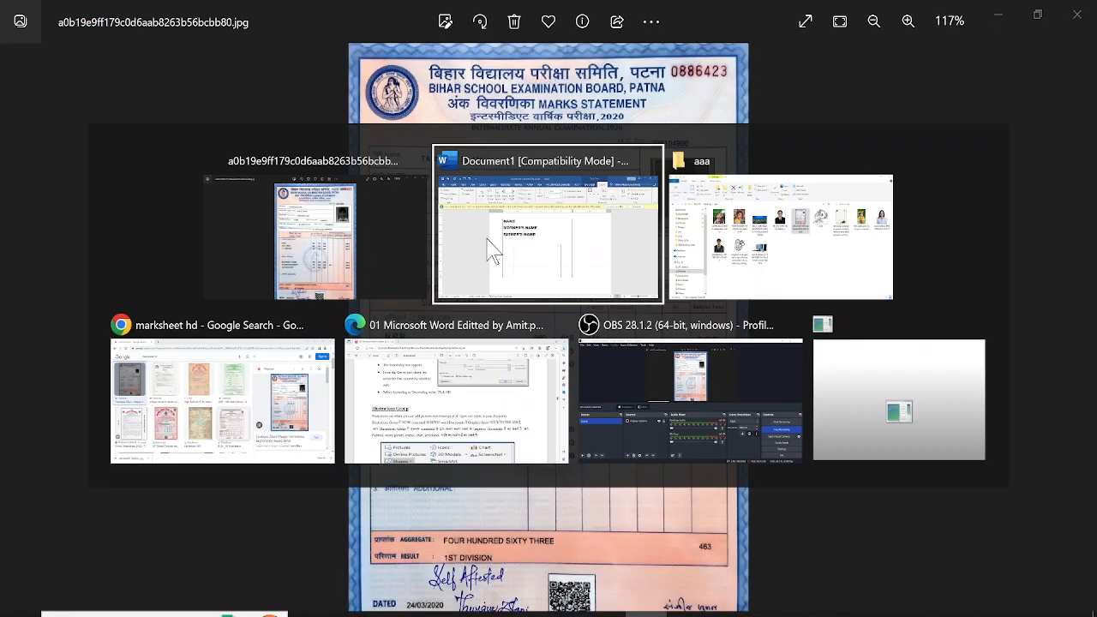
type("ROL")
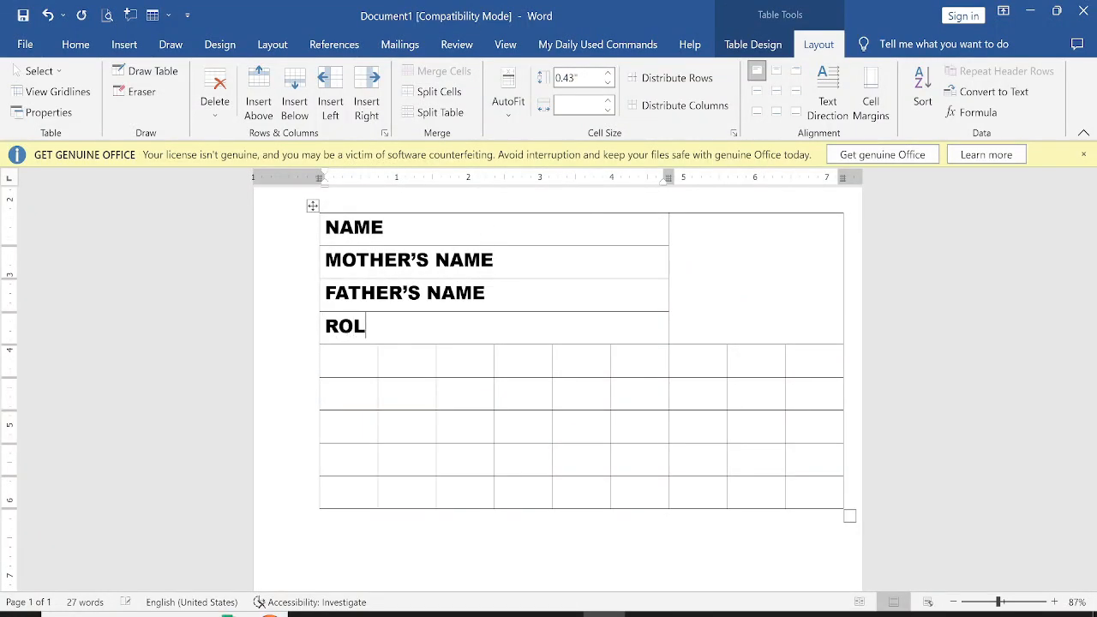
type("L CODE")
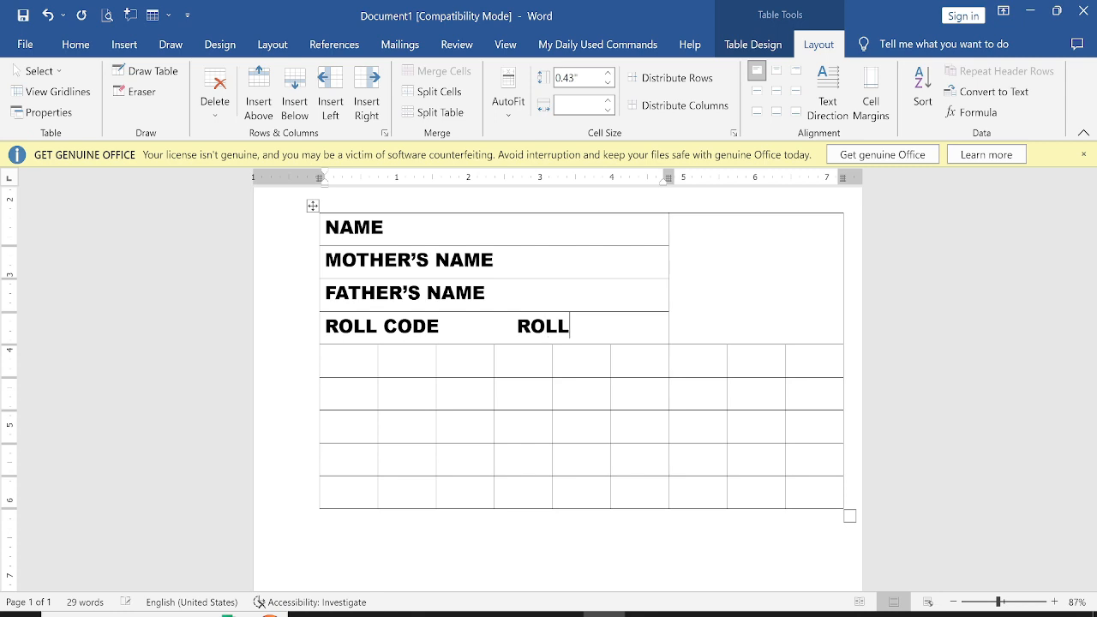
type("ROLL NO")
Set the whole table's font to Arial at size 11
left_click(312, 206)
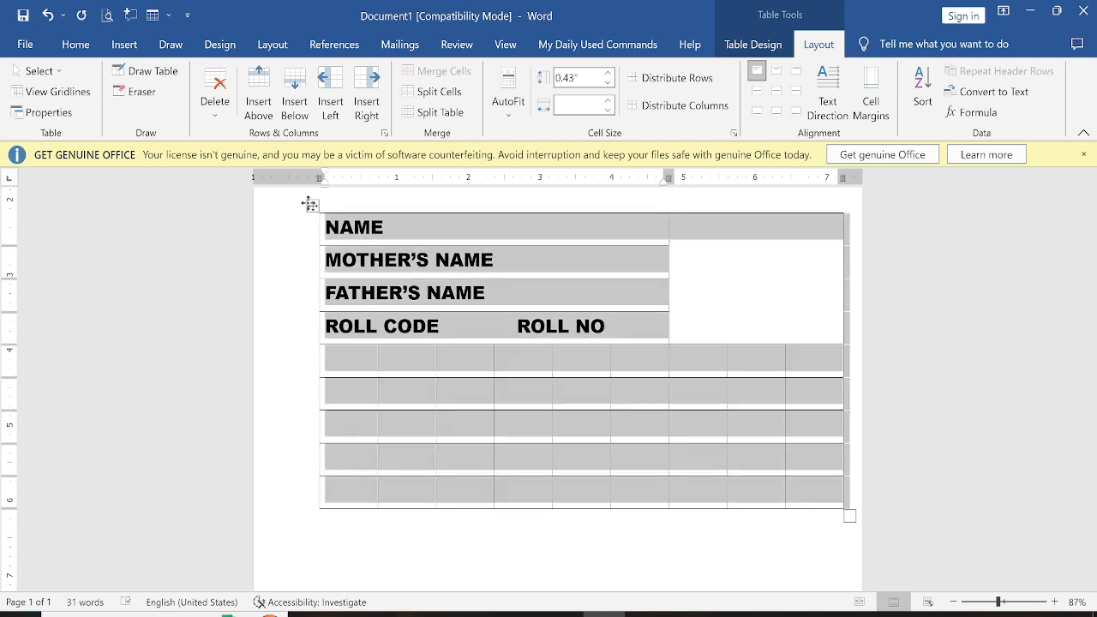
left_click(75, 44)
left_click(235, 77)
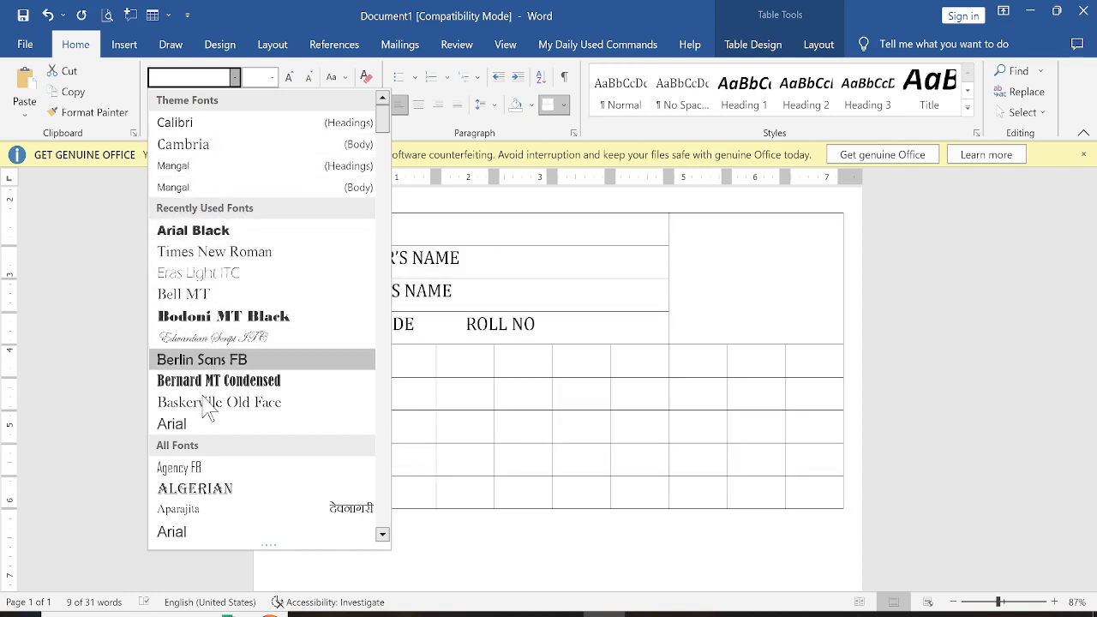
left_click(215, 425)
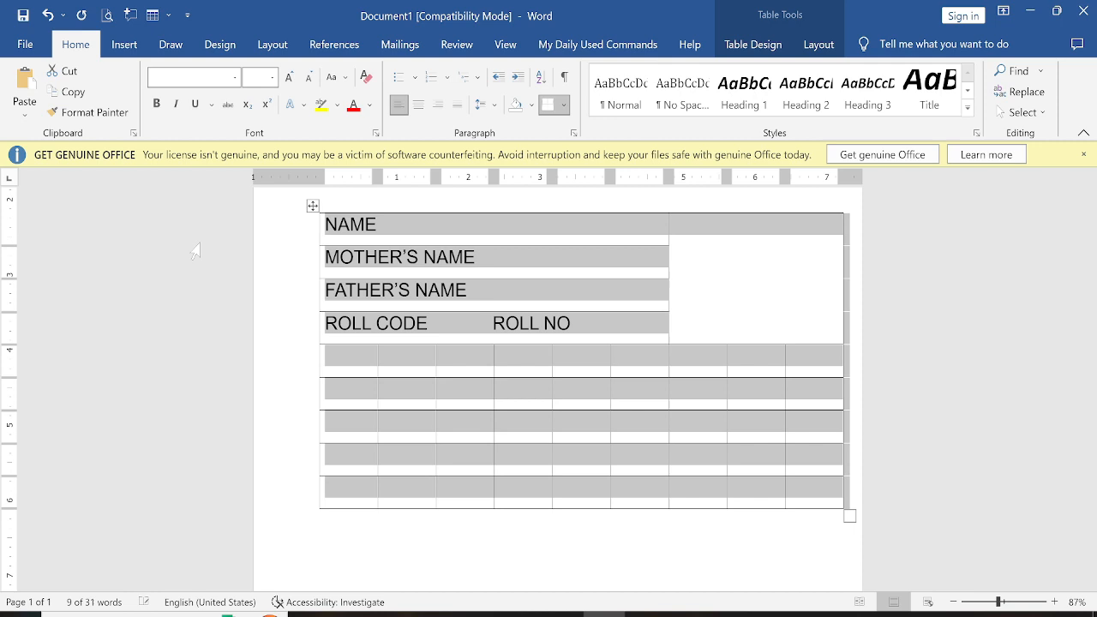
left_click(272, 77)
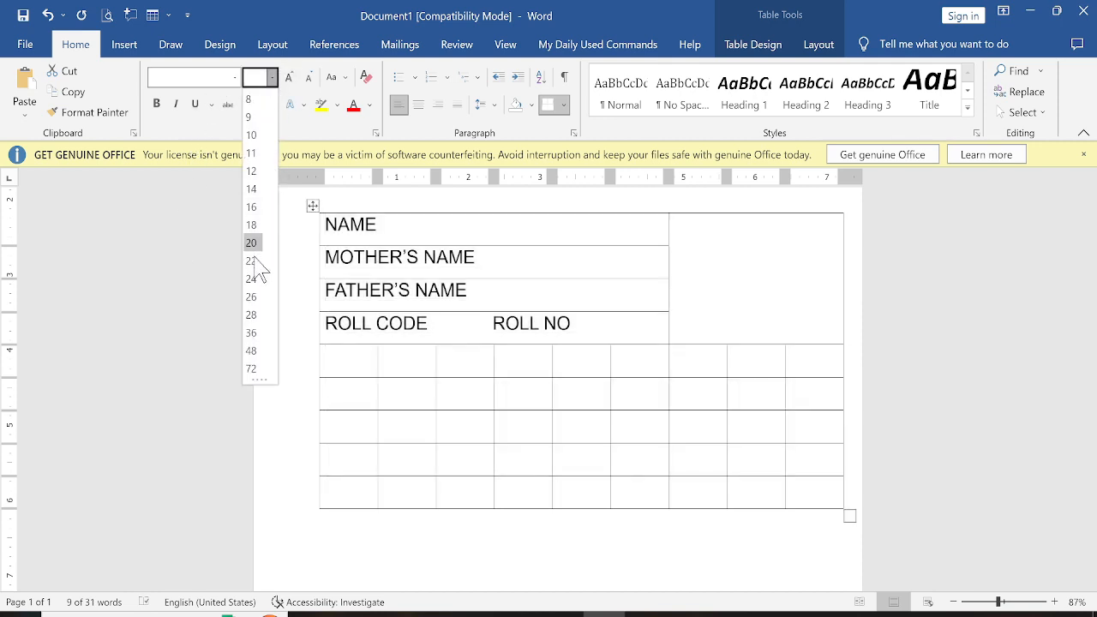
left_click(254, 153)
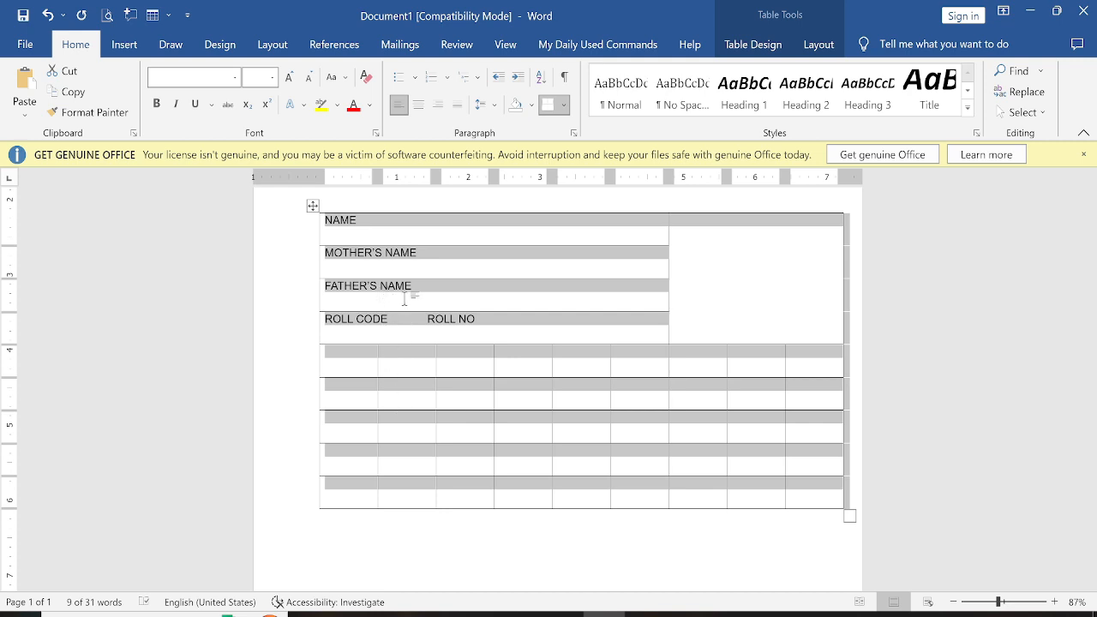
Align the contents of all table cells centre left
key("alt+Tab")
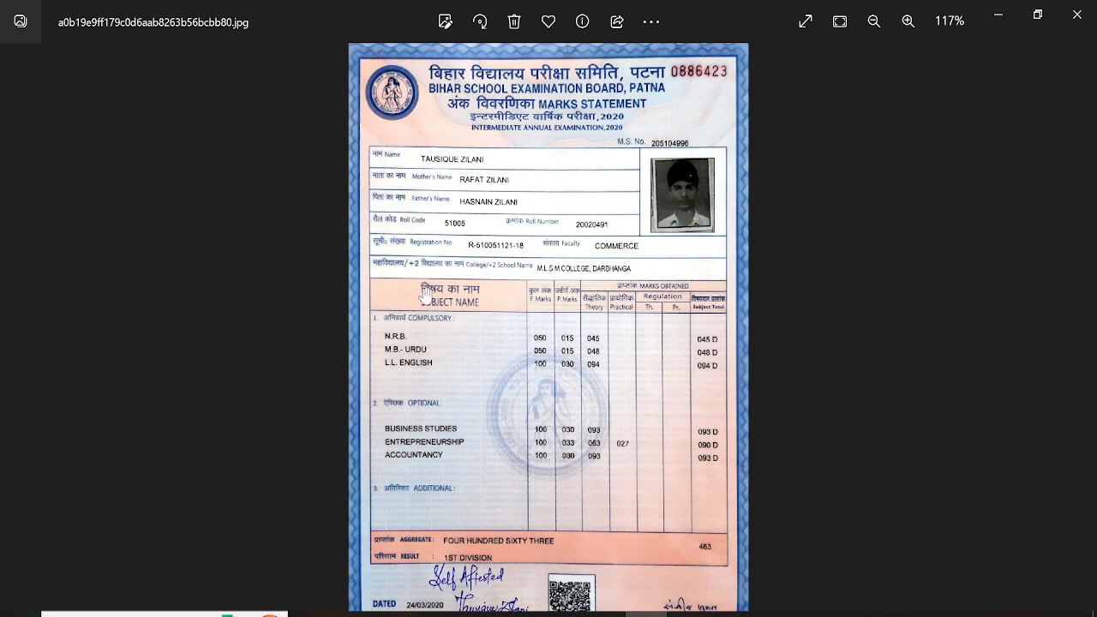
key("alt+Tab")
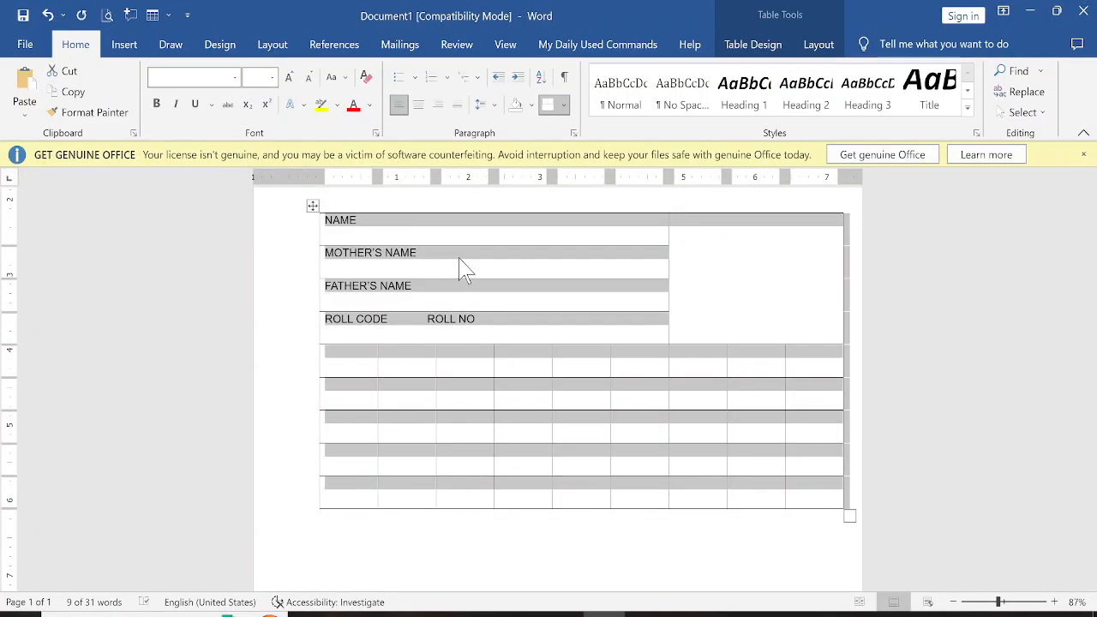
left_click(812, 46)
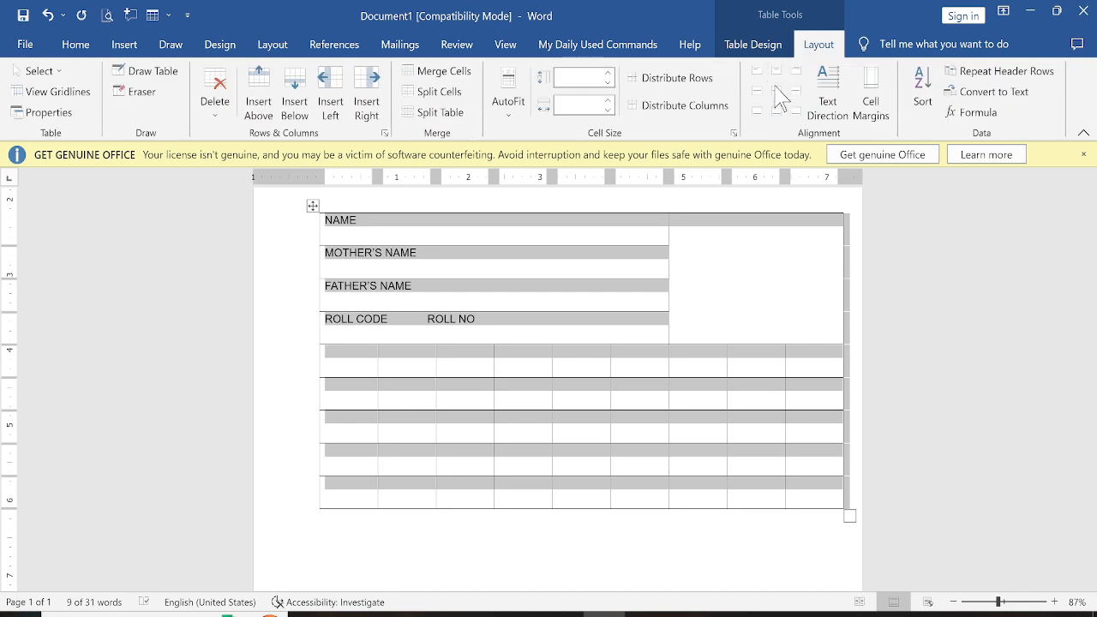
left_click(754, 92)
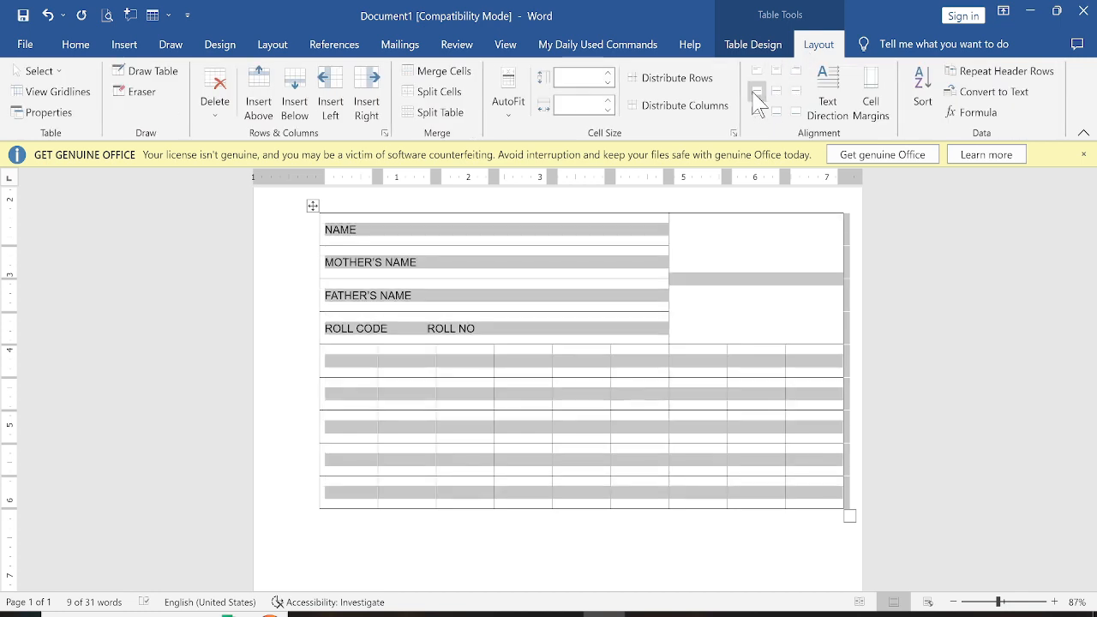
Shift the ROLL NO label further right within the fourth row, checking its position against the reference statement
left_click(435, 339)
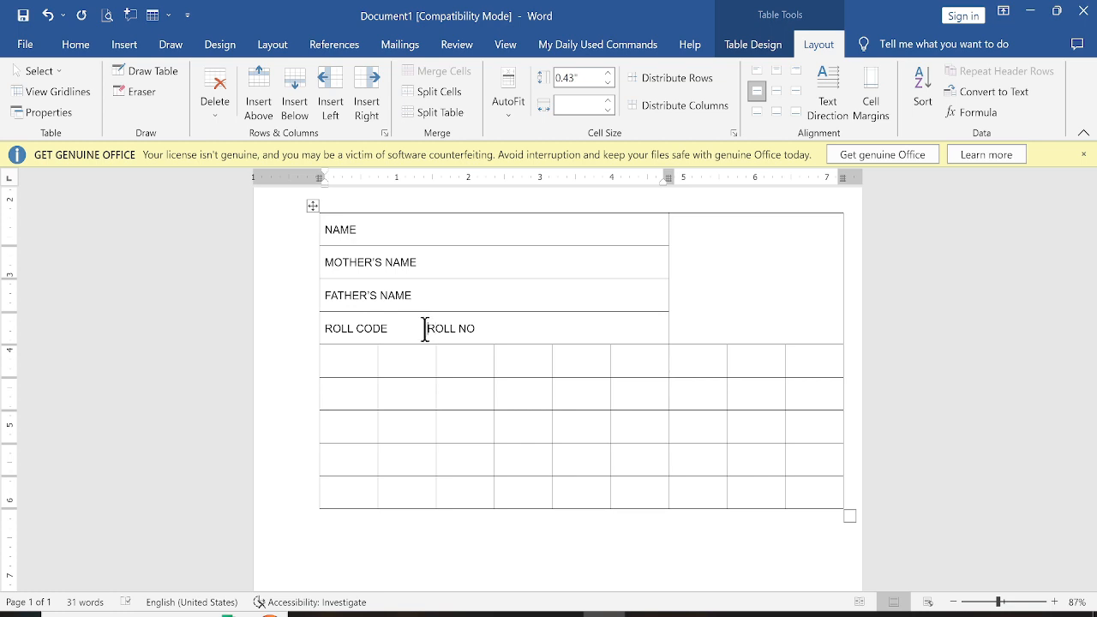
key("Tab")
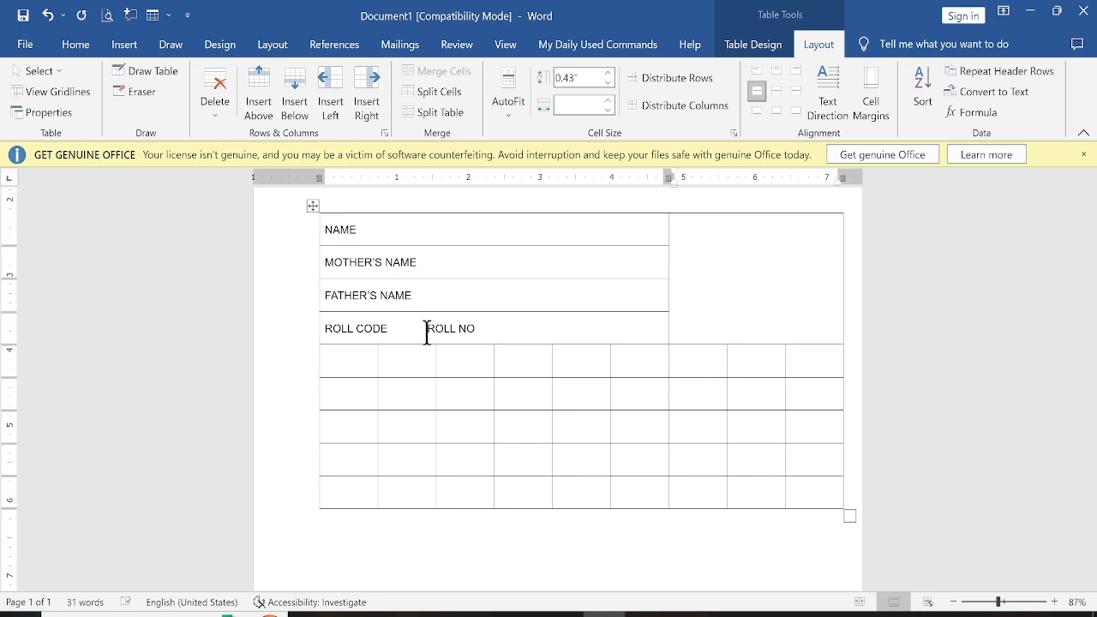
left_click(426, 334)
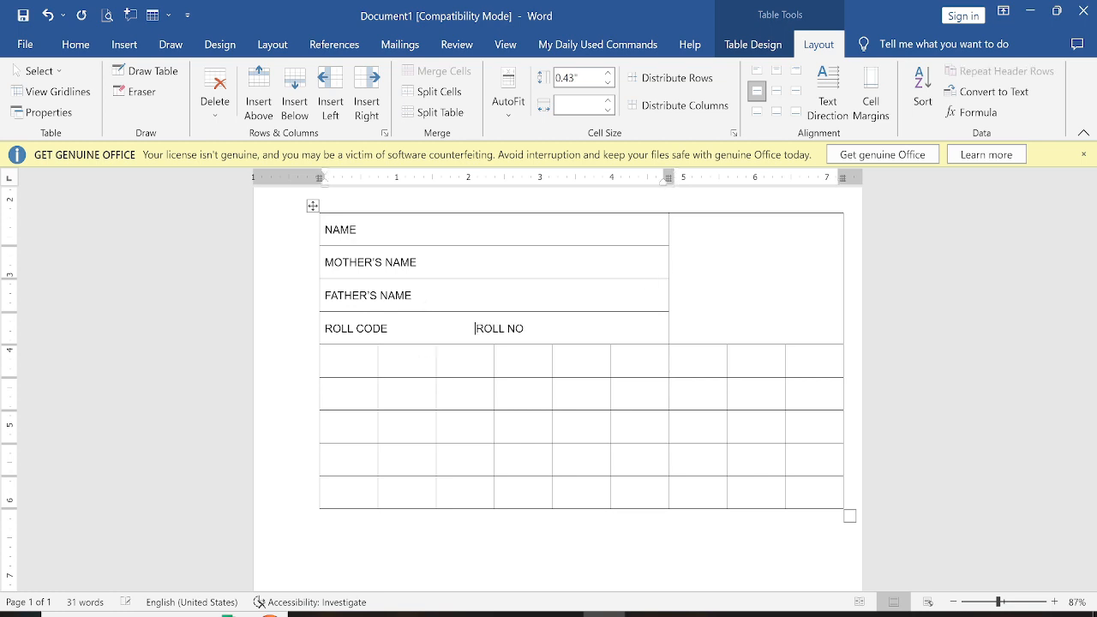
key("alt+Tab")
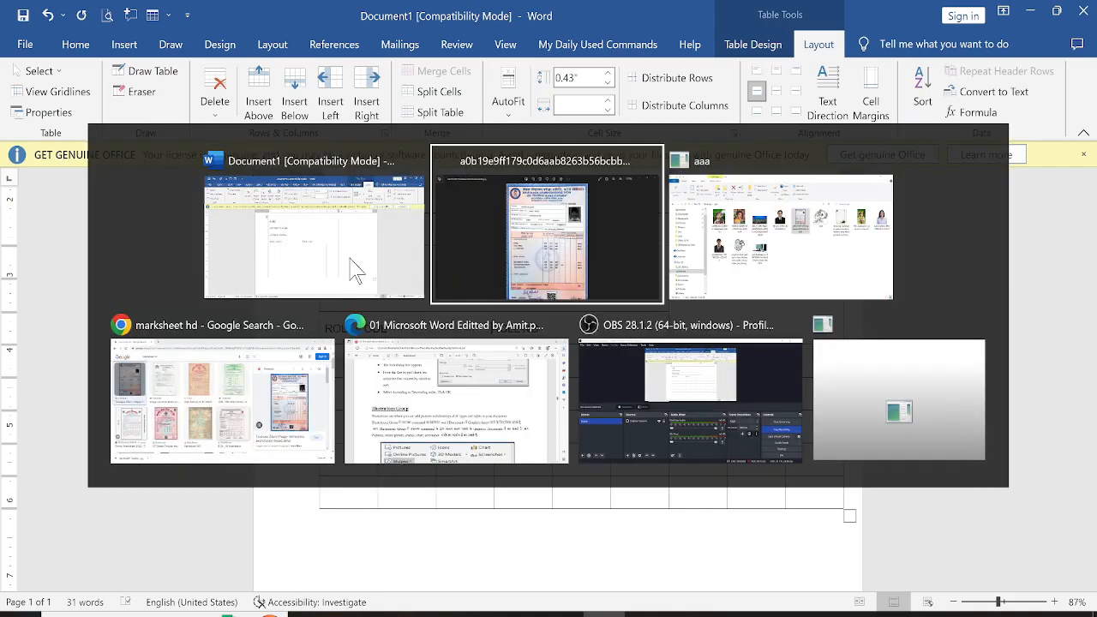
key("alt+Tab")
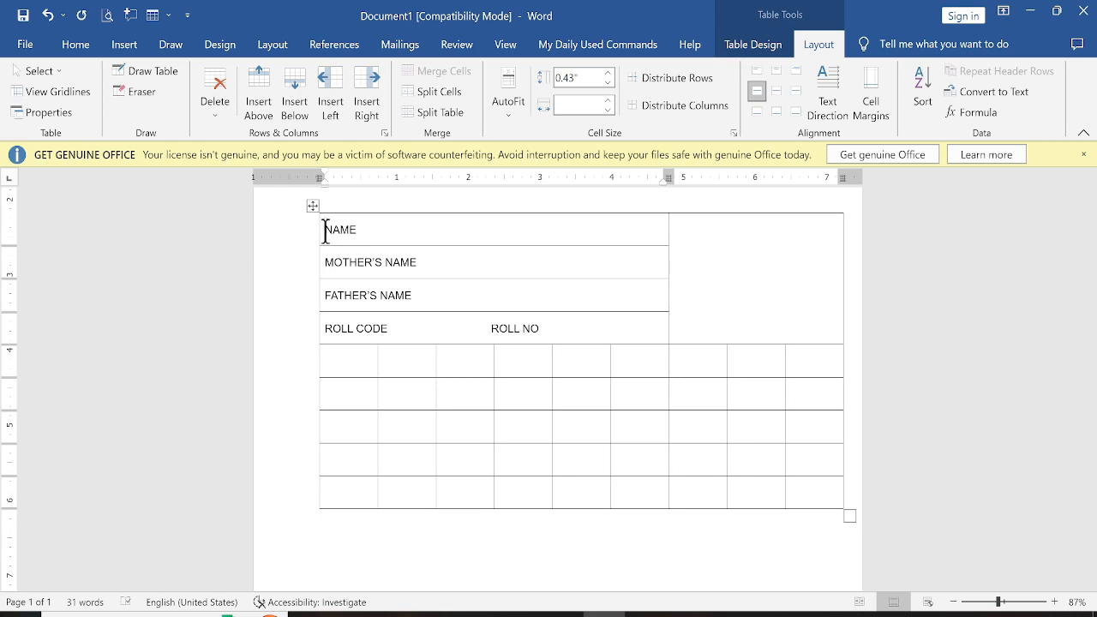
Change the case of the four label rows to Capitalize Each Word
left_click_drag(327, 230, 563, 323)
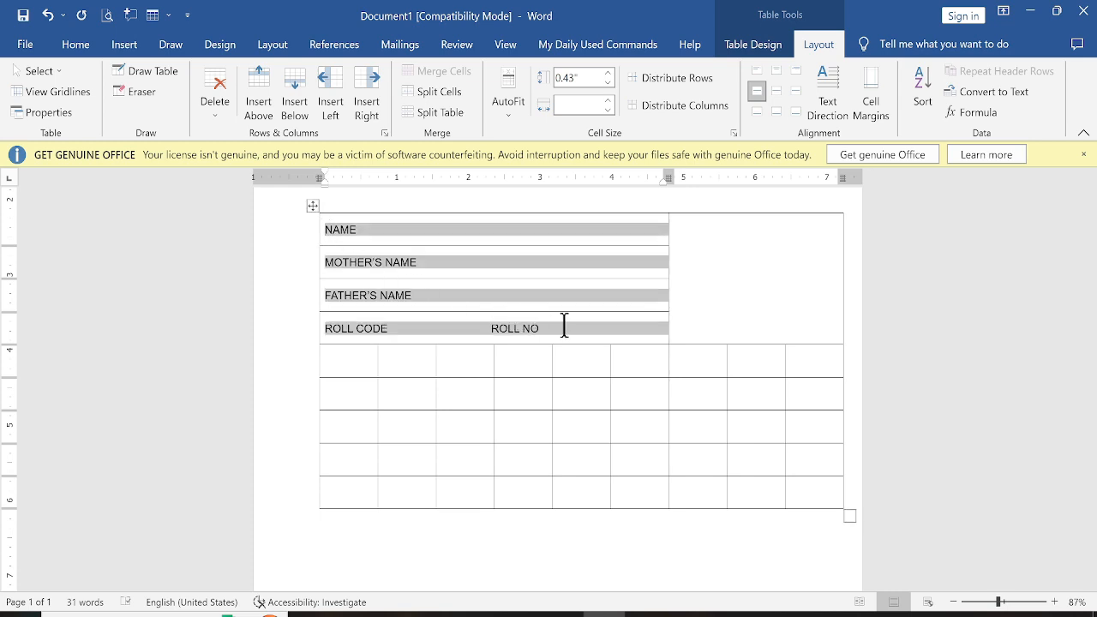
left_click(77, 44)
left_click(341, 79)
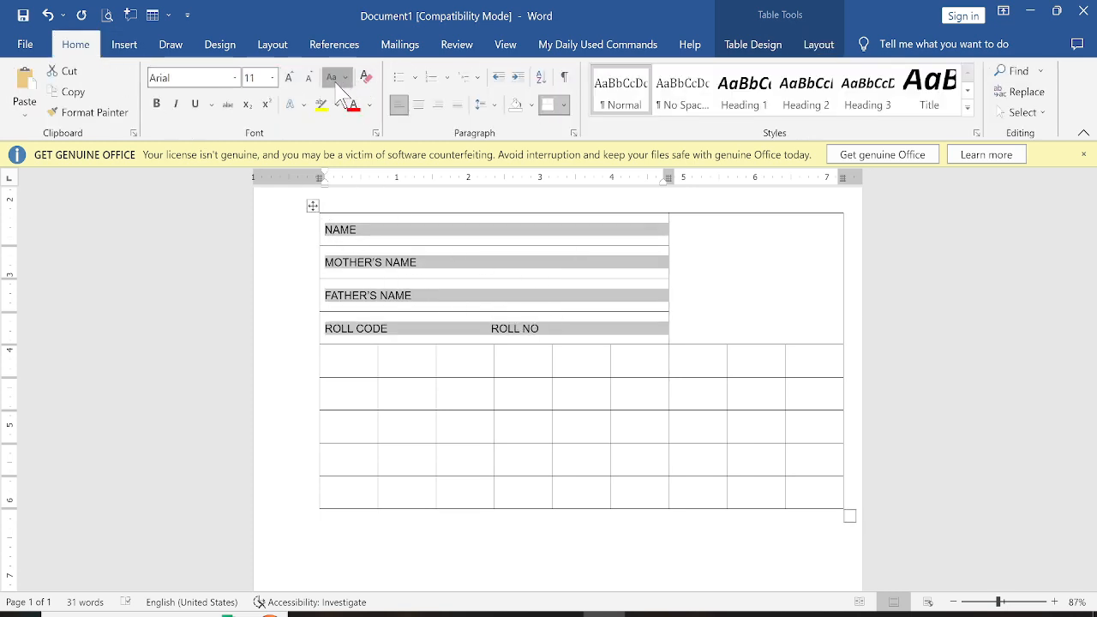
left_click(367, 172)
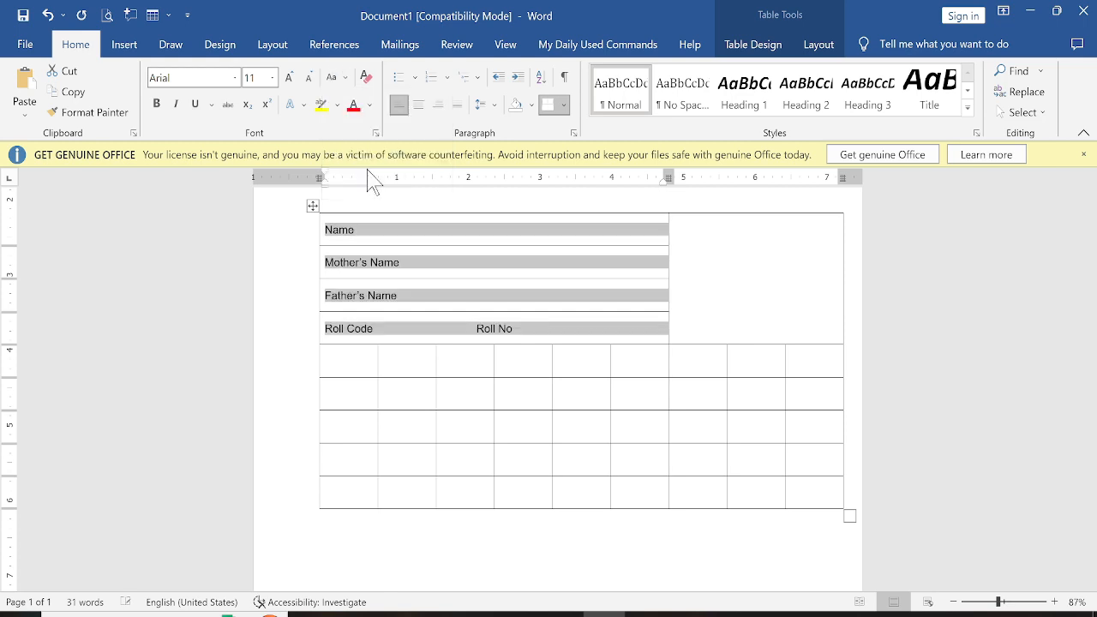
left_click(461, 378)
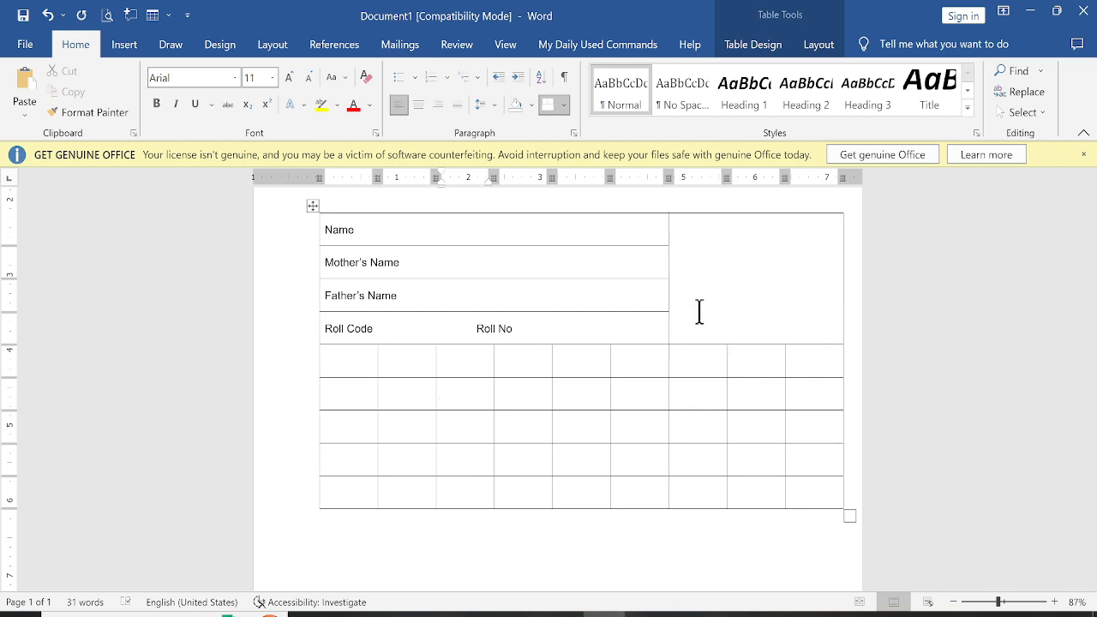
Merge all cells of the fifth table row into a single cell
key("alt+Tab")
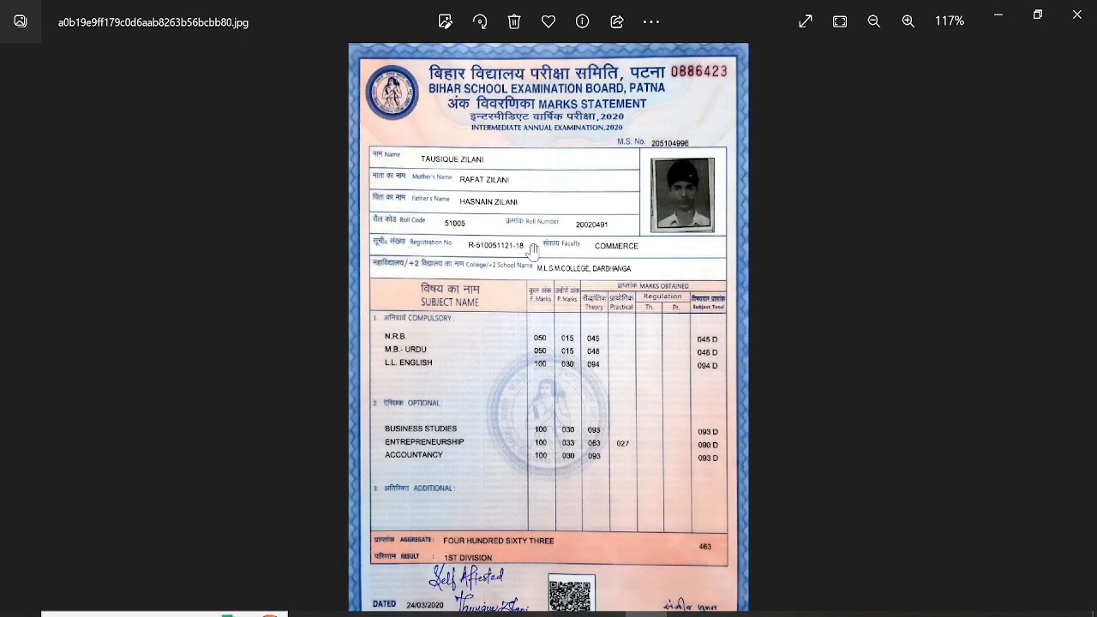
key("alt+Tab")
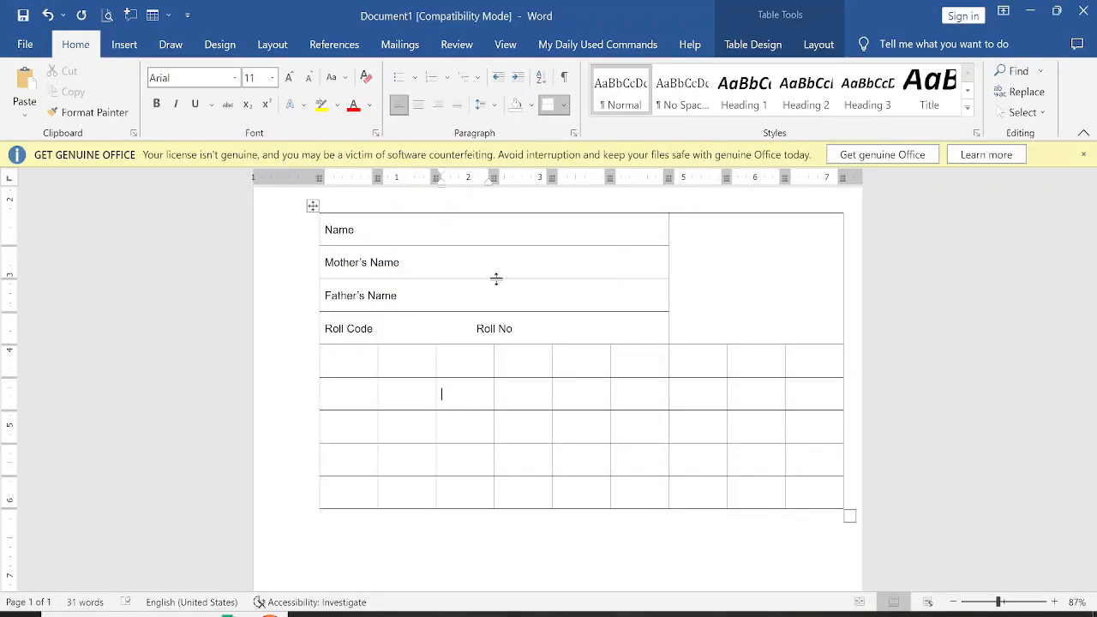
left_click_drag(357, 360, 797, 353)
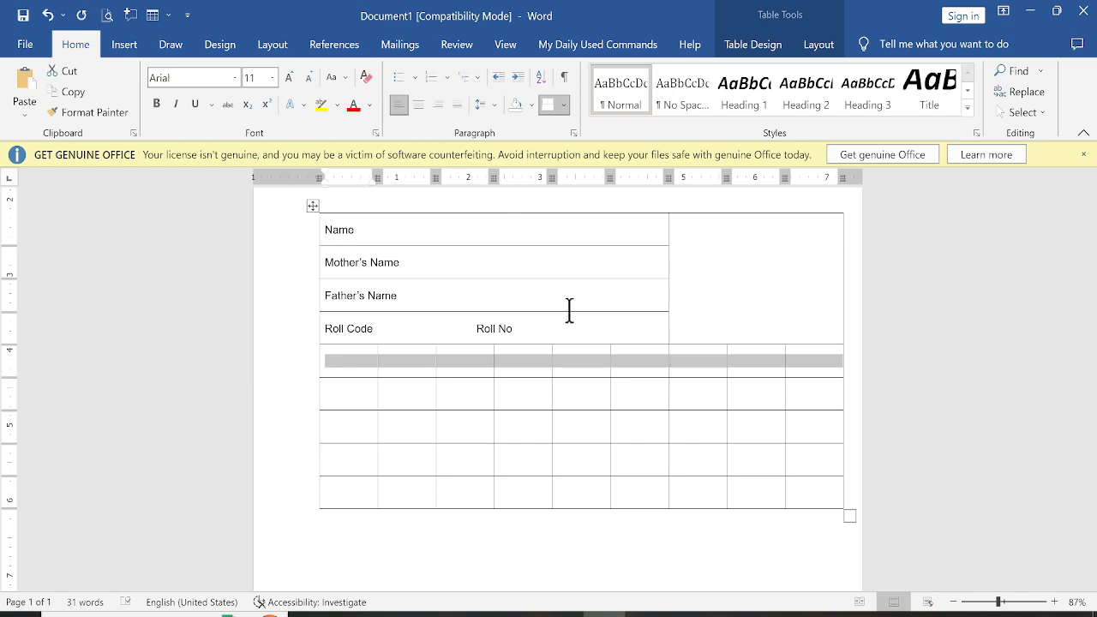
right_click(576, 367)
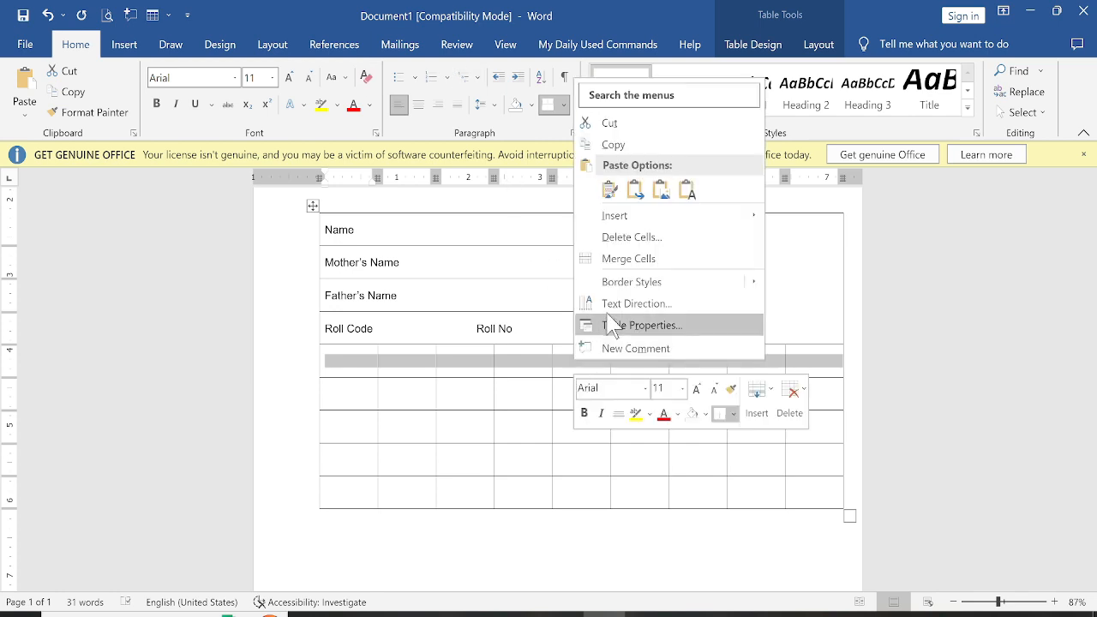
left_click(617, 258)
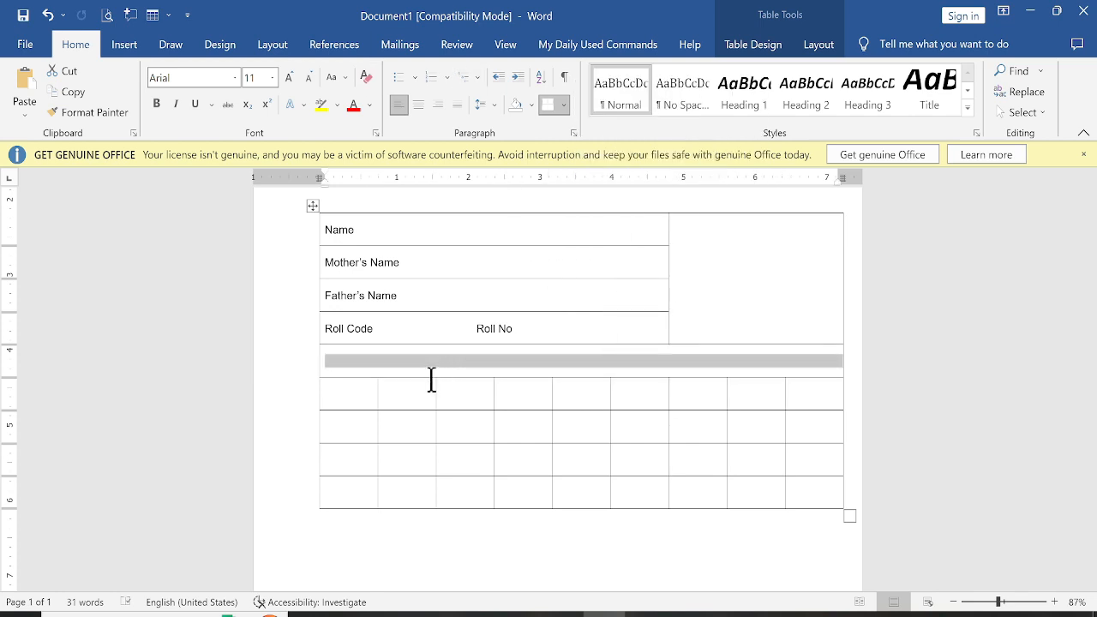
Enter the labels Registration No and Faculty side by side in the merged fifth row
left_click(394, 358)
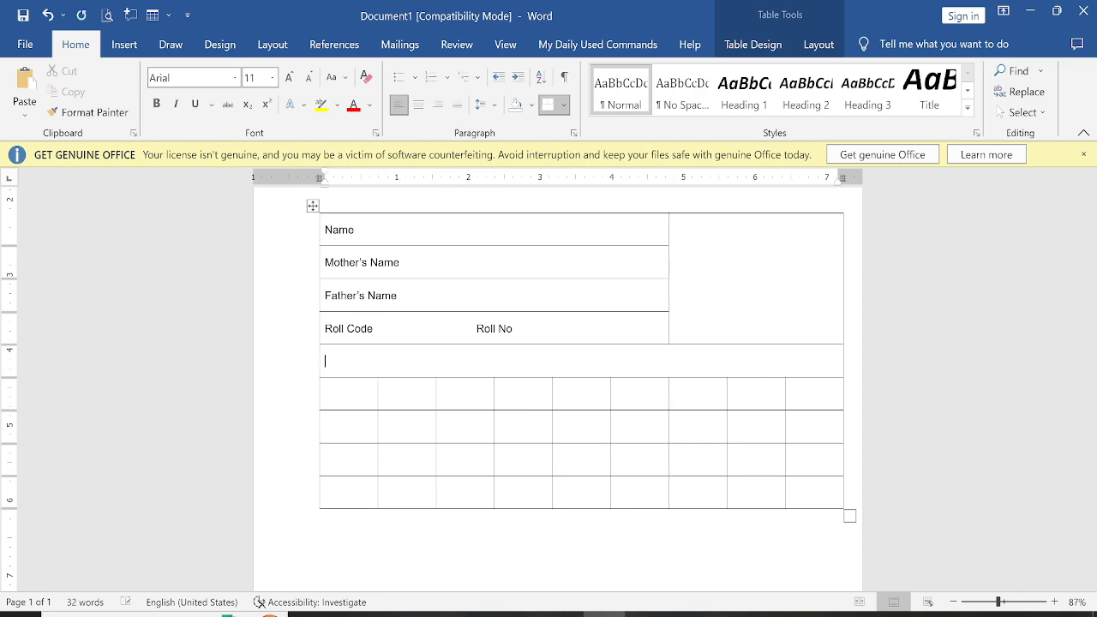
type("Rec")
type("a")
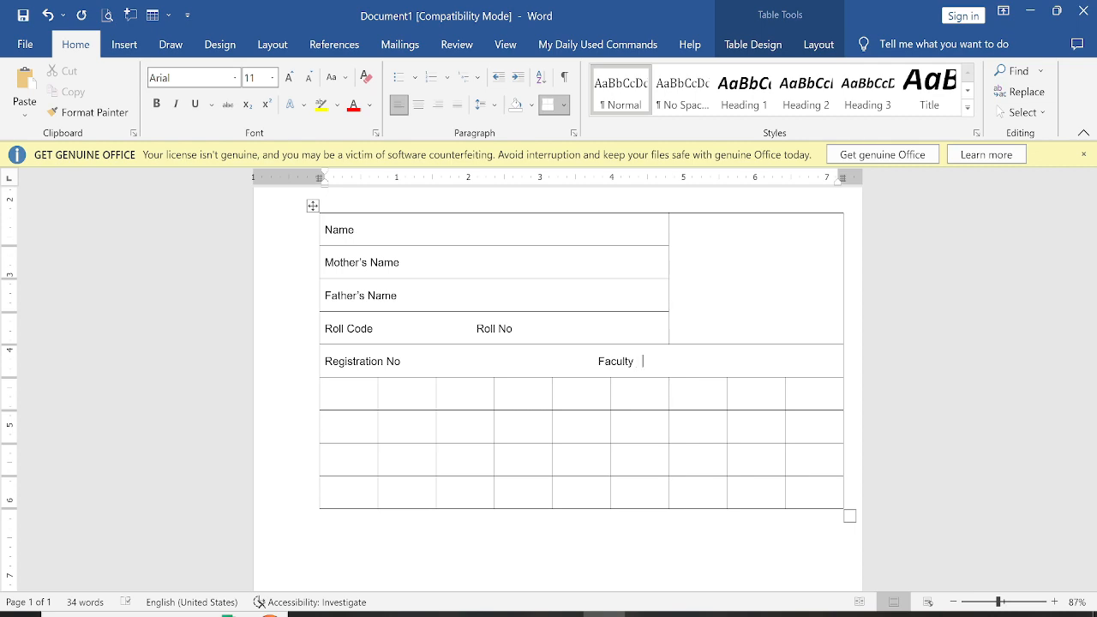
Merge all cells of the sixth table row into a single cell
key("alt+Tab")
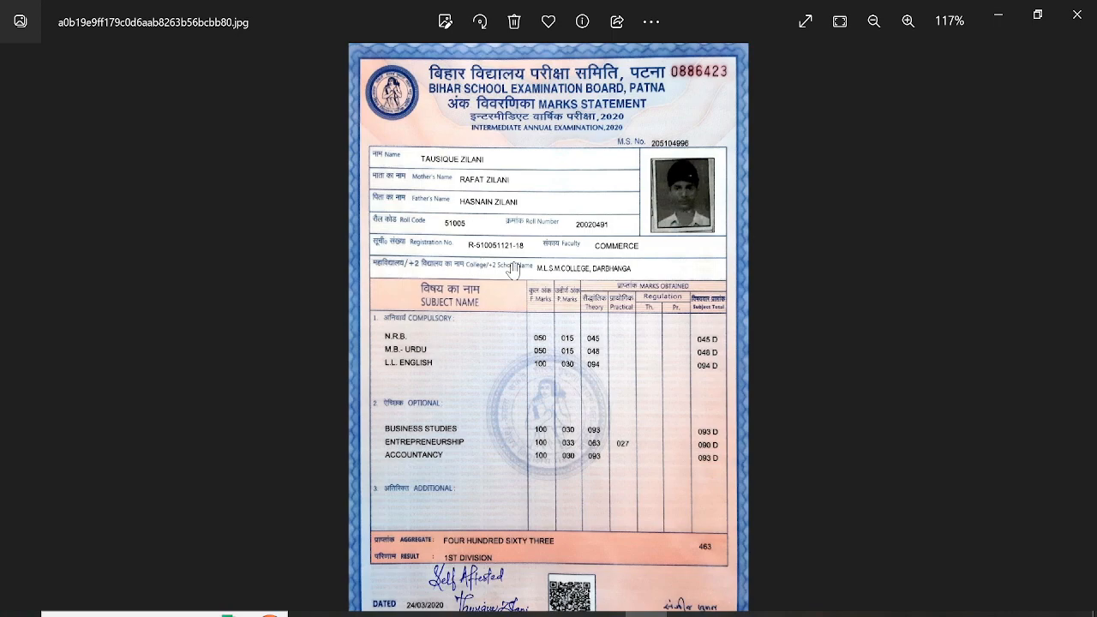
key("alt+Tab")
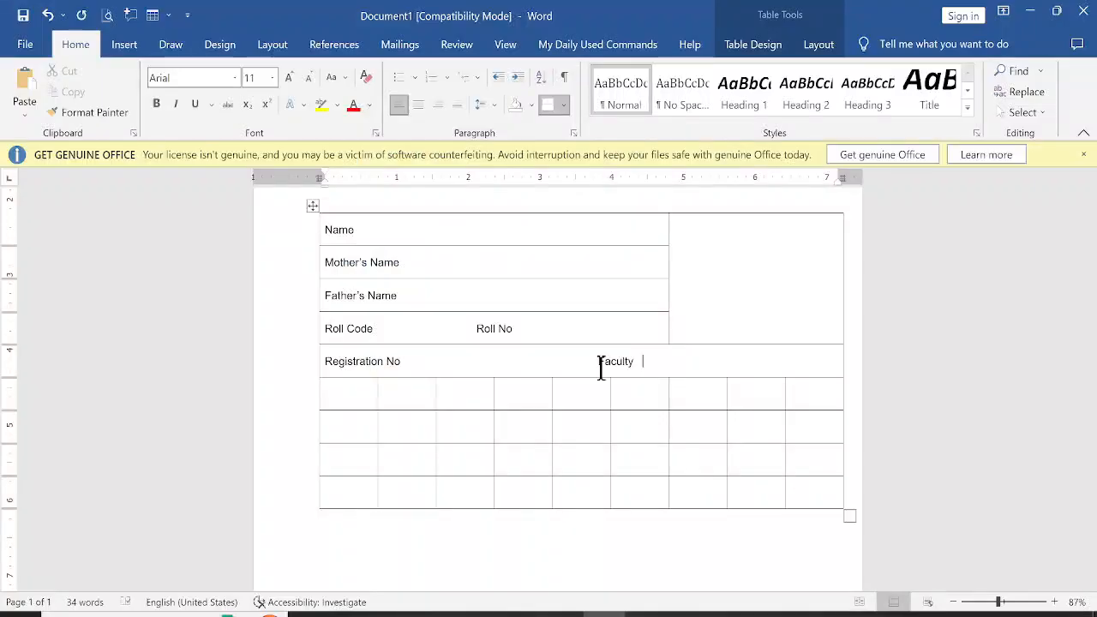
left_click(351, 388)
left_click_drag(425, 389, 789, 399)
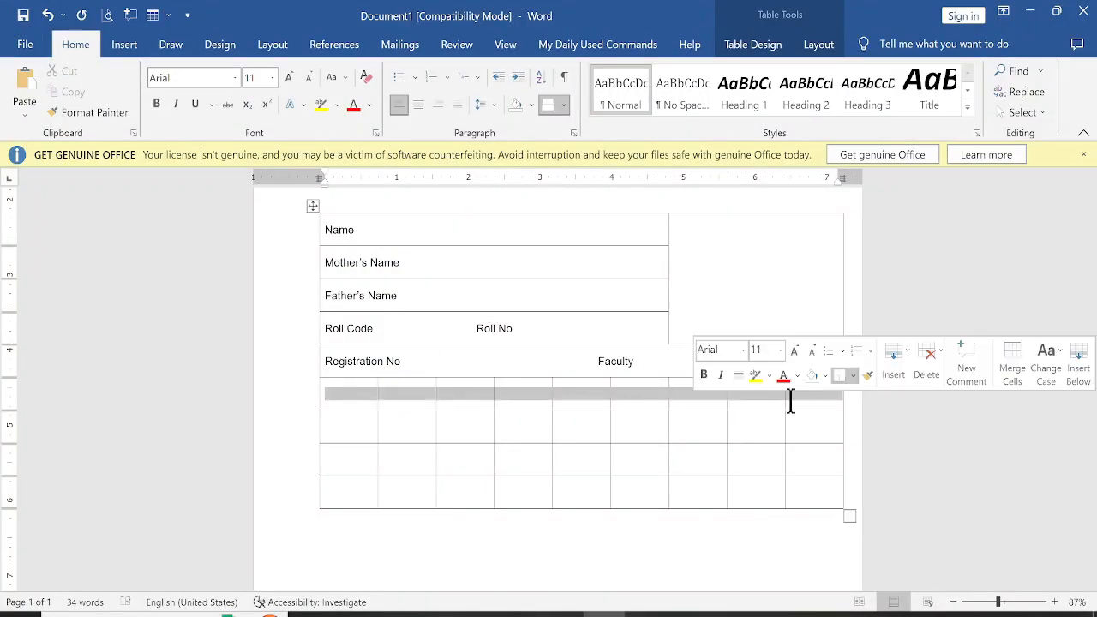
right_click(537, 400)
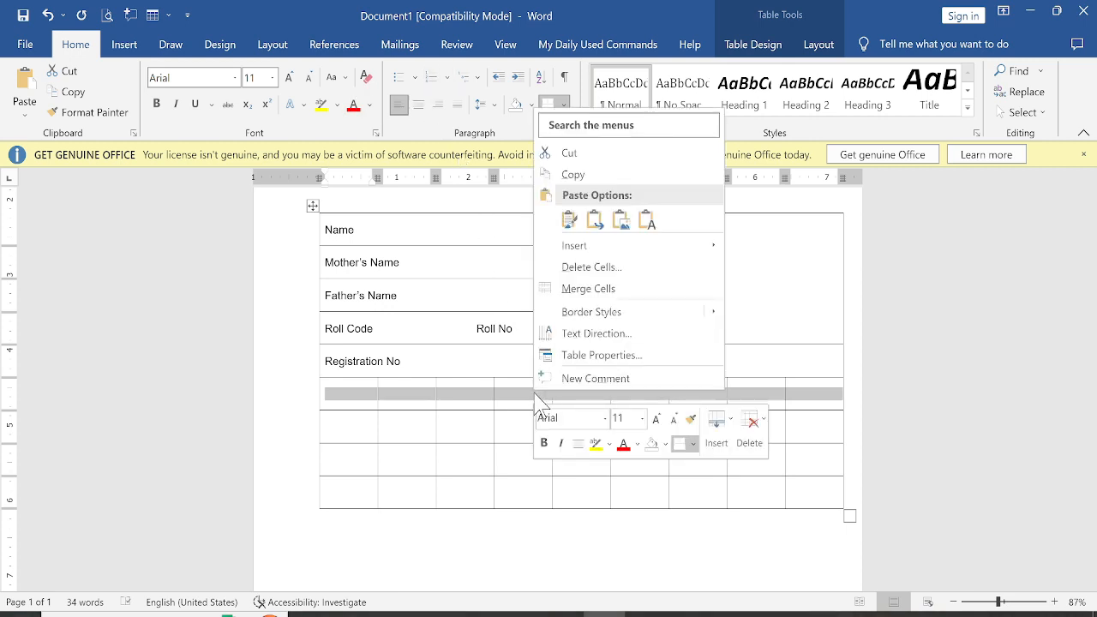
left_click(585, 287)
left_click(413, 394)
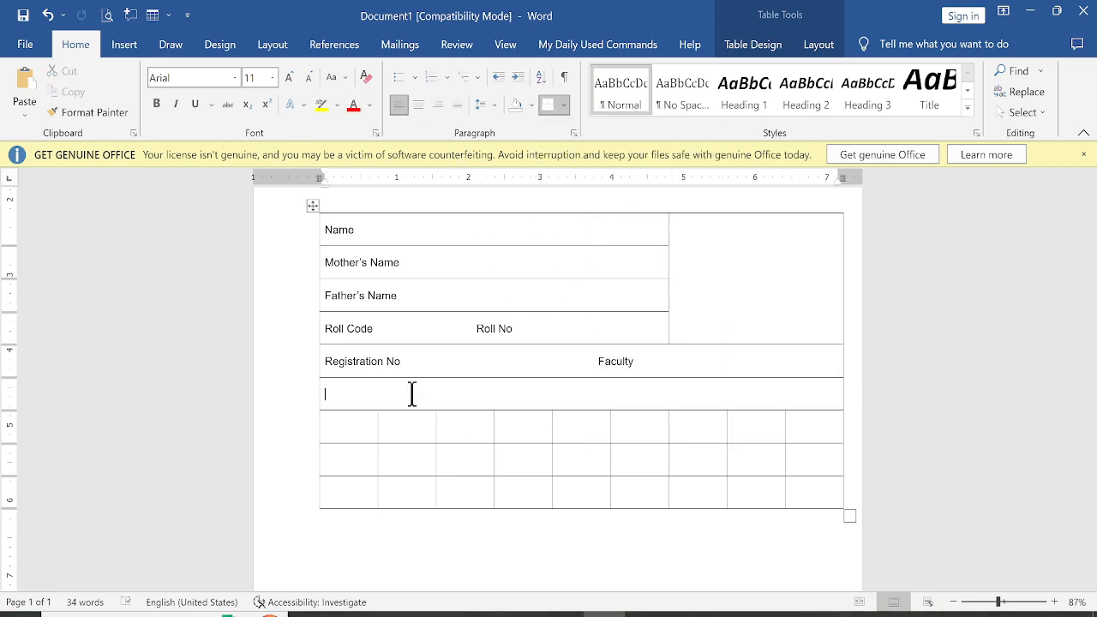
Enter the label Collage/ +2 School Name in the merged sixth row
key("alt+Tab")
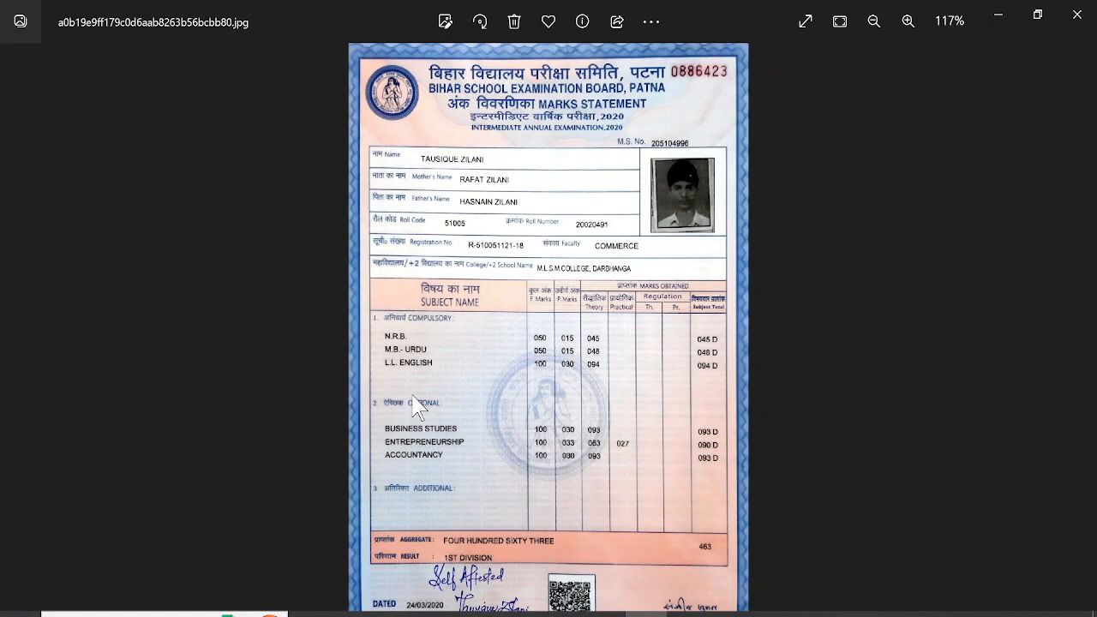
left_click(412, 393)
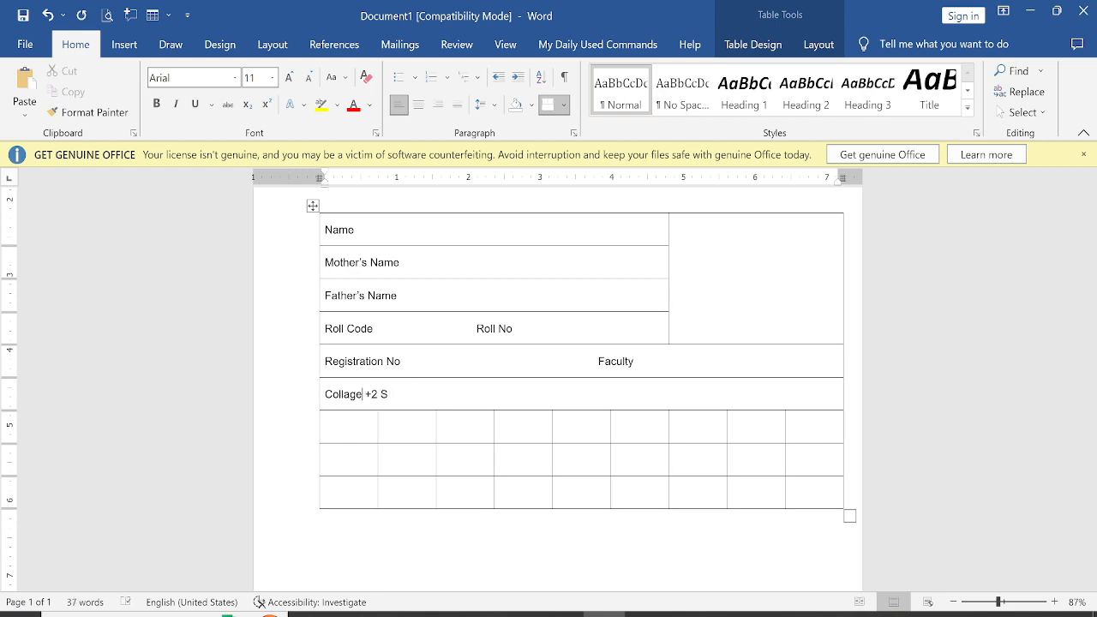
type("/")
type("Name")
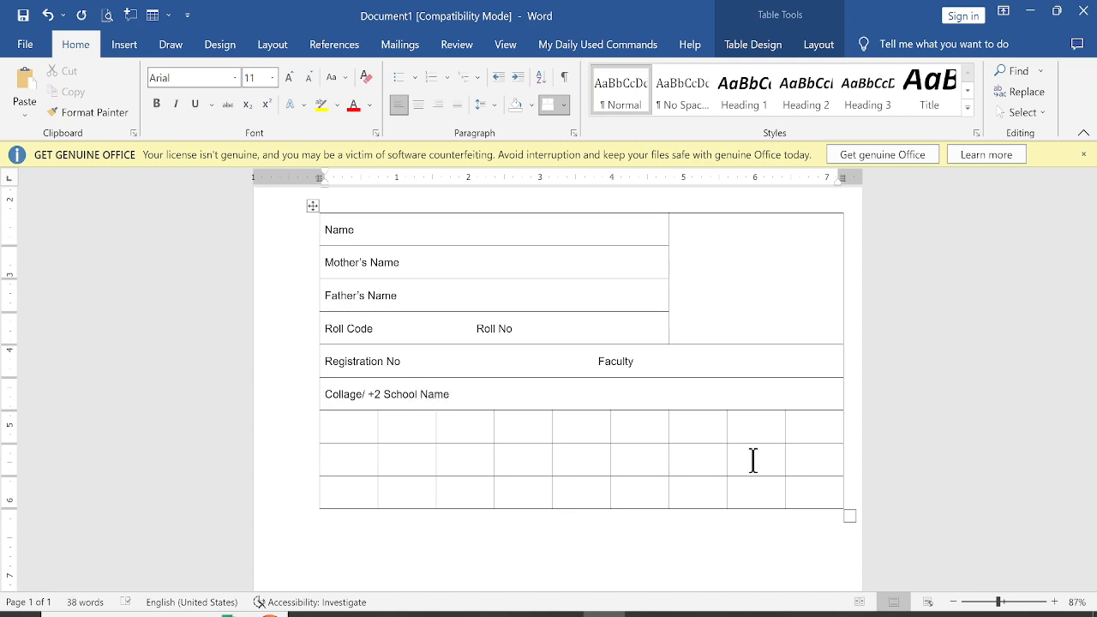
Make the second row of the marks grid much taller so it extends down the page
scroll(685, 458, "down", 4)
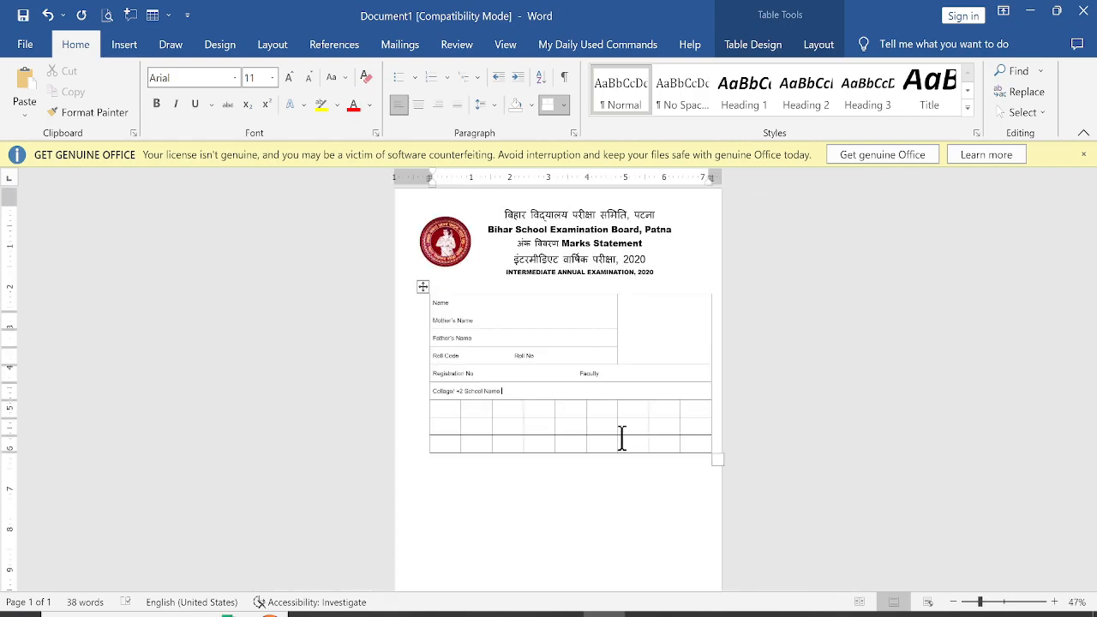
key("alt+Tab")
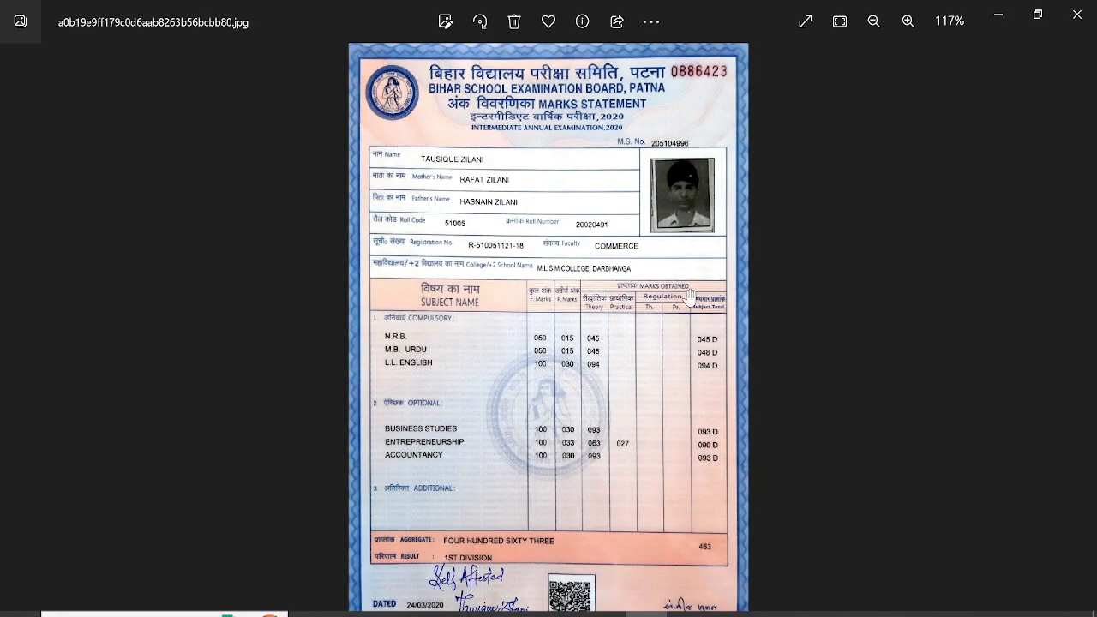
key("alt+Tab")
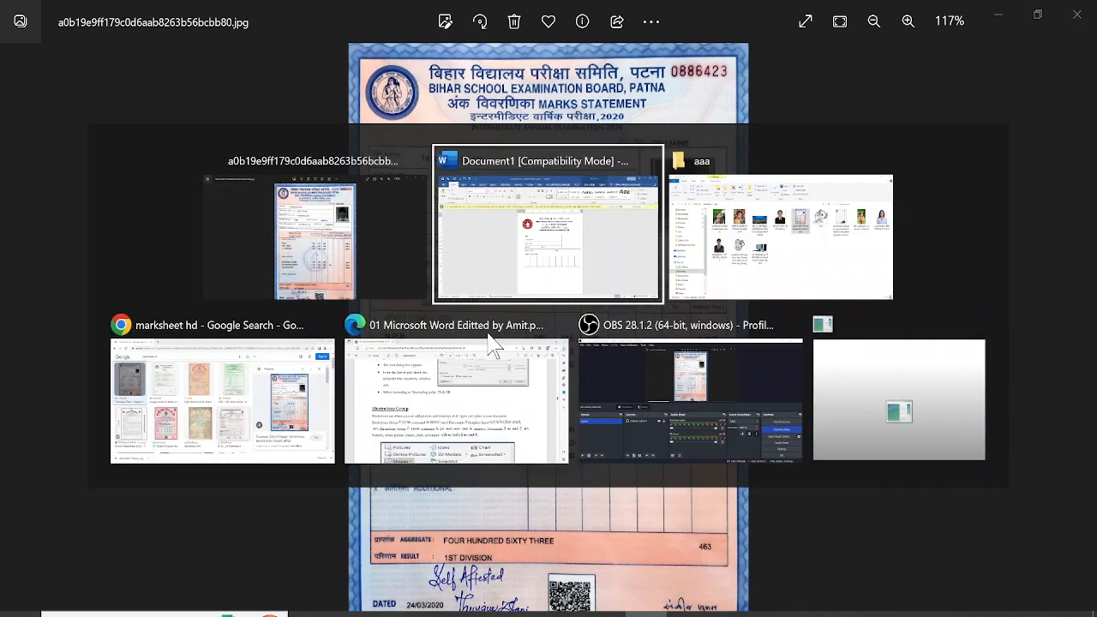
key("alt+Tab")
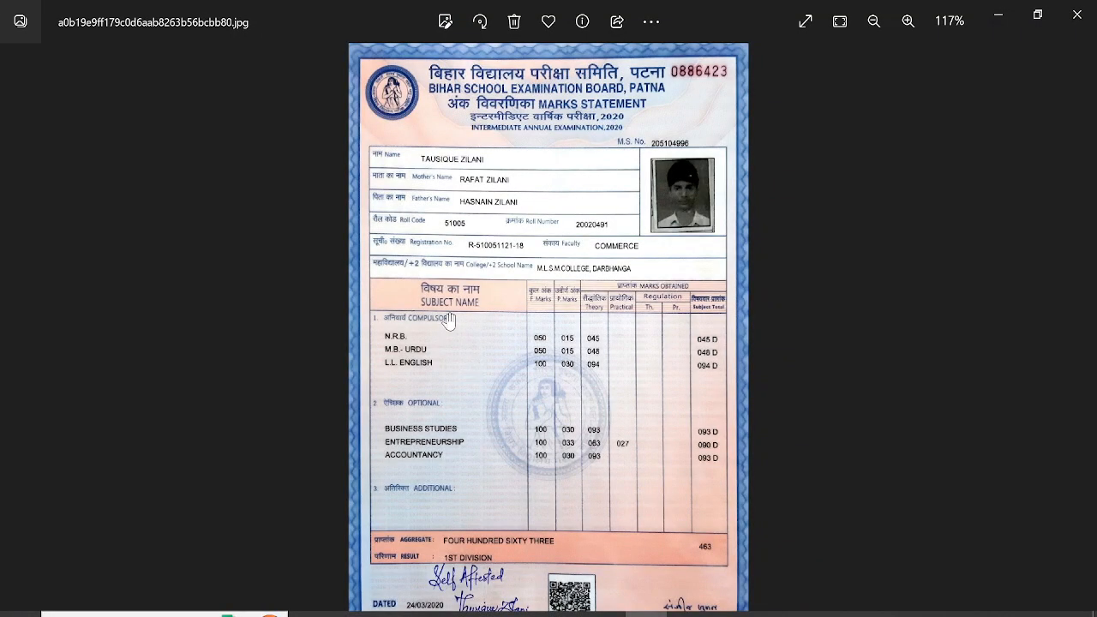
key("alt+Tab")
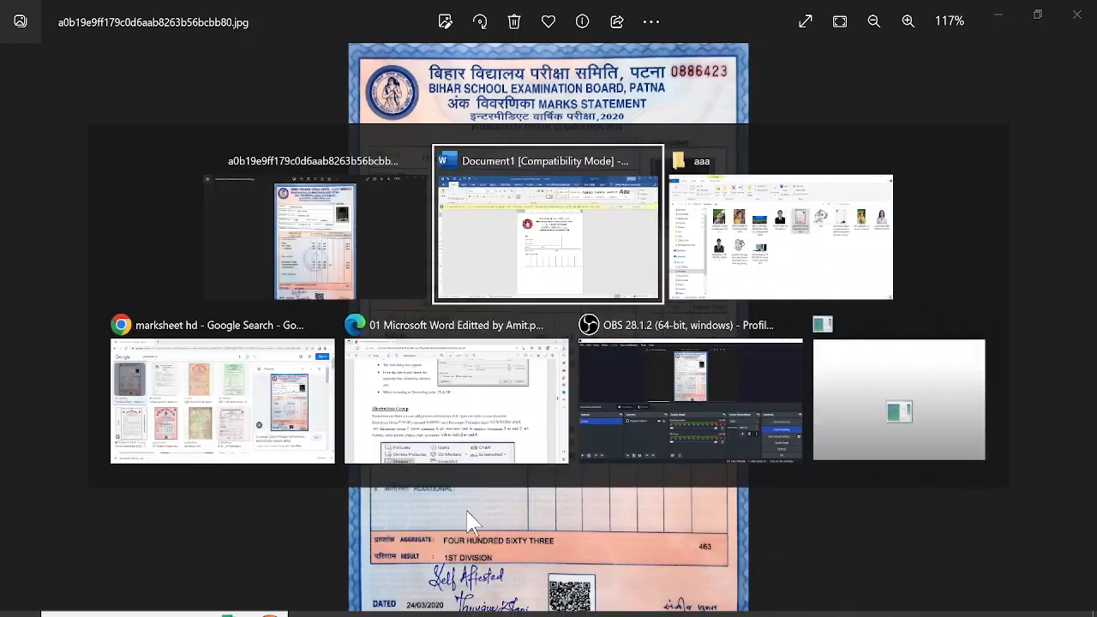
scroll(502, 391, "down", 1)
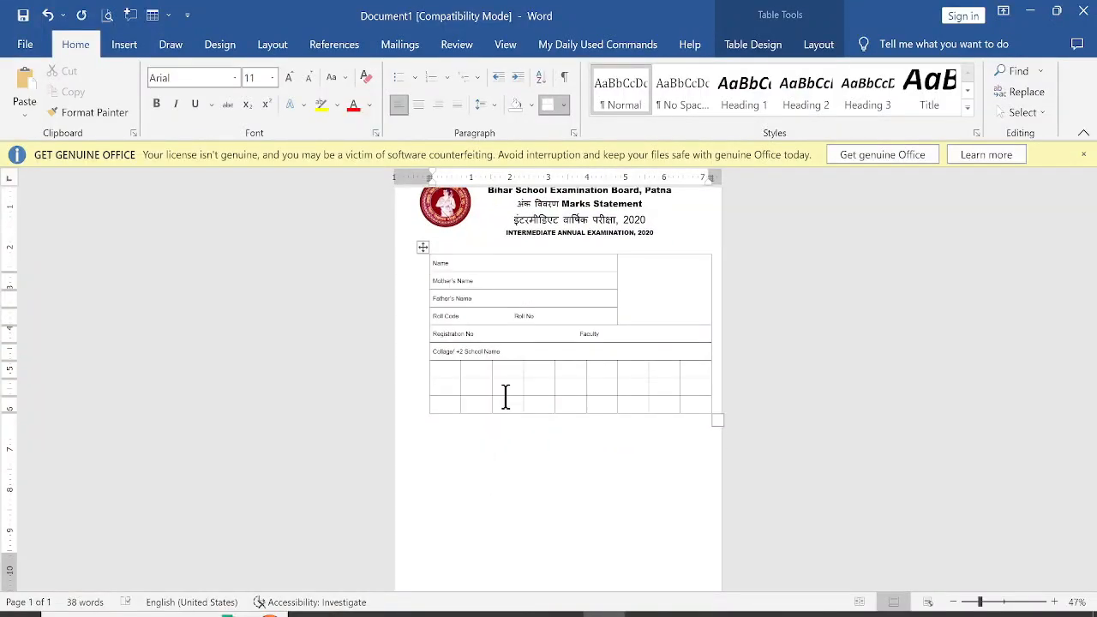
left_click_drag(504, 396, 503, 511)
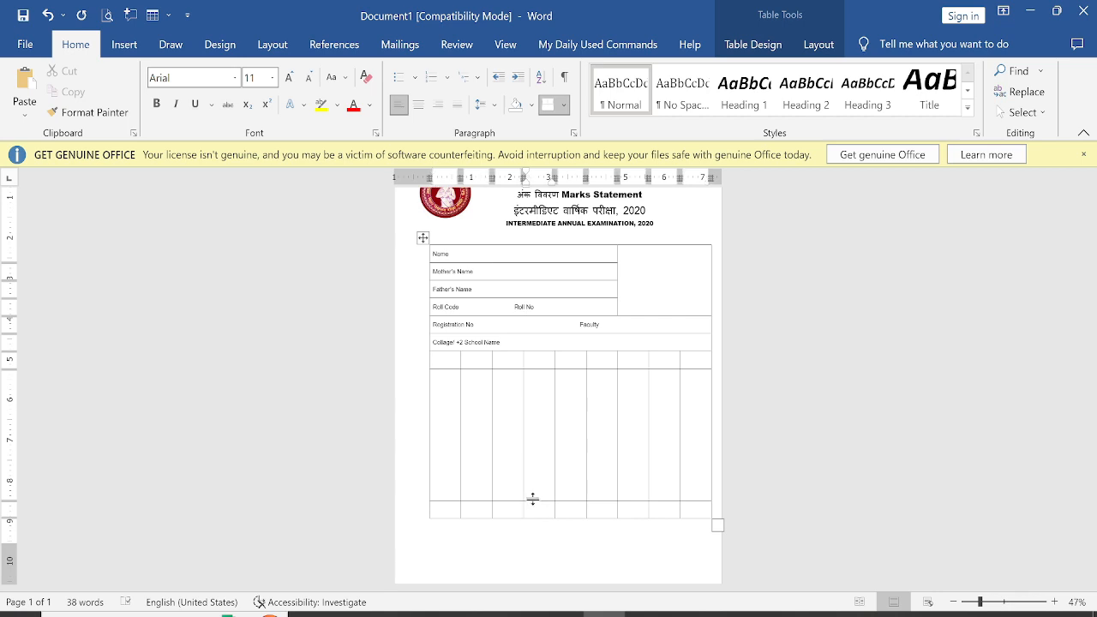
left_click_drag(535, 500, 535, 493)
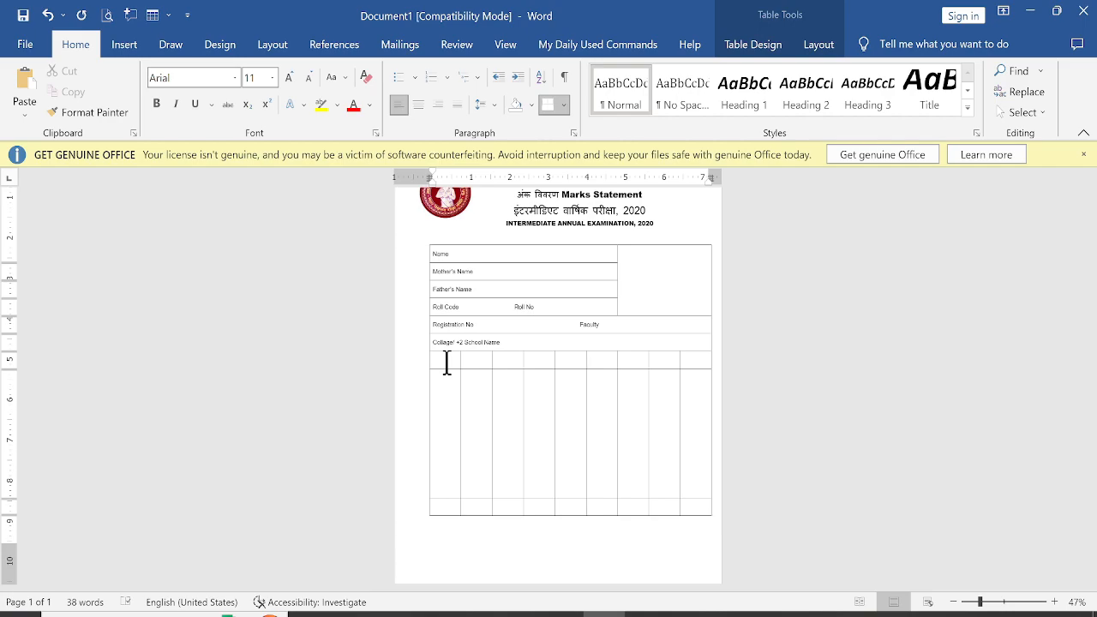
Compare the subject and marks section of the reference statement with the table
key("alt+Tab")
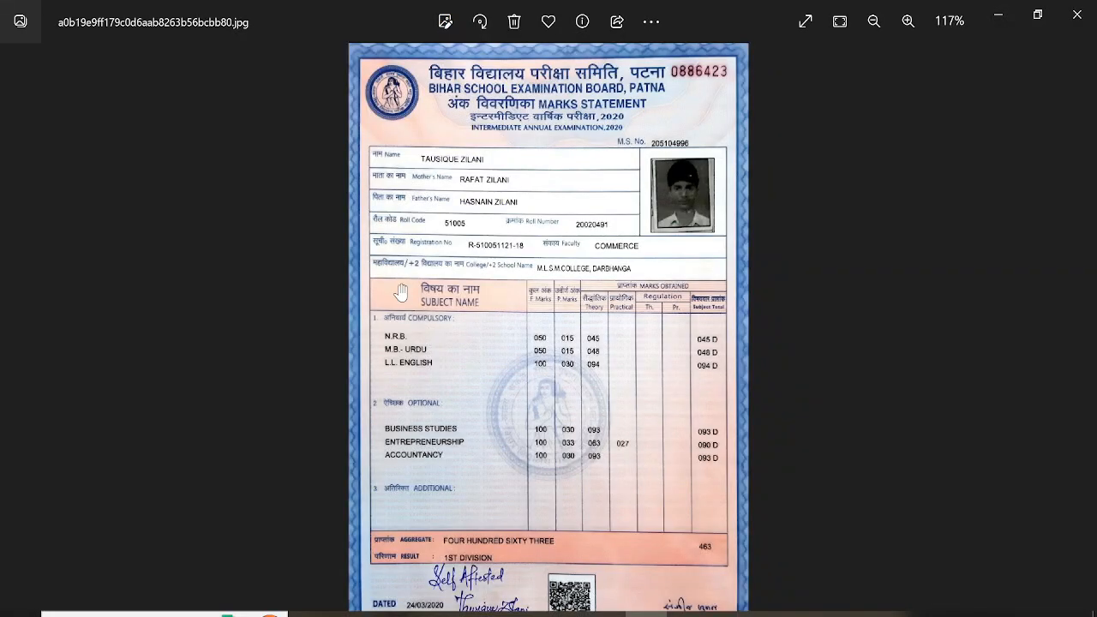
key("alt+Tab")
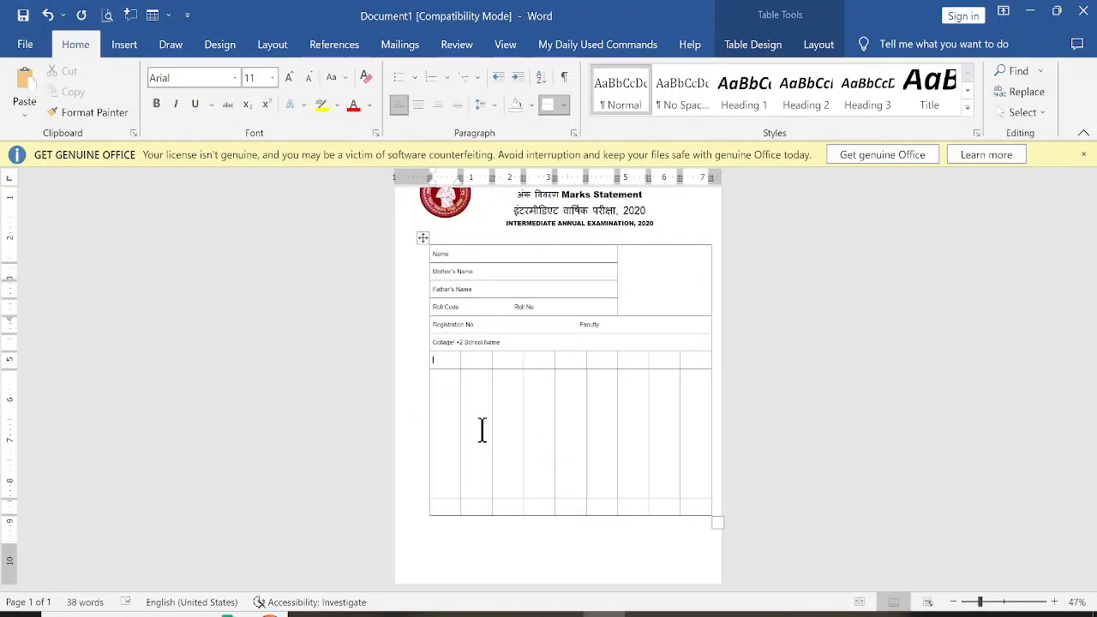
key("alt+Tab")
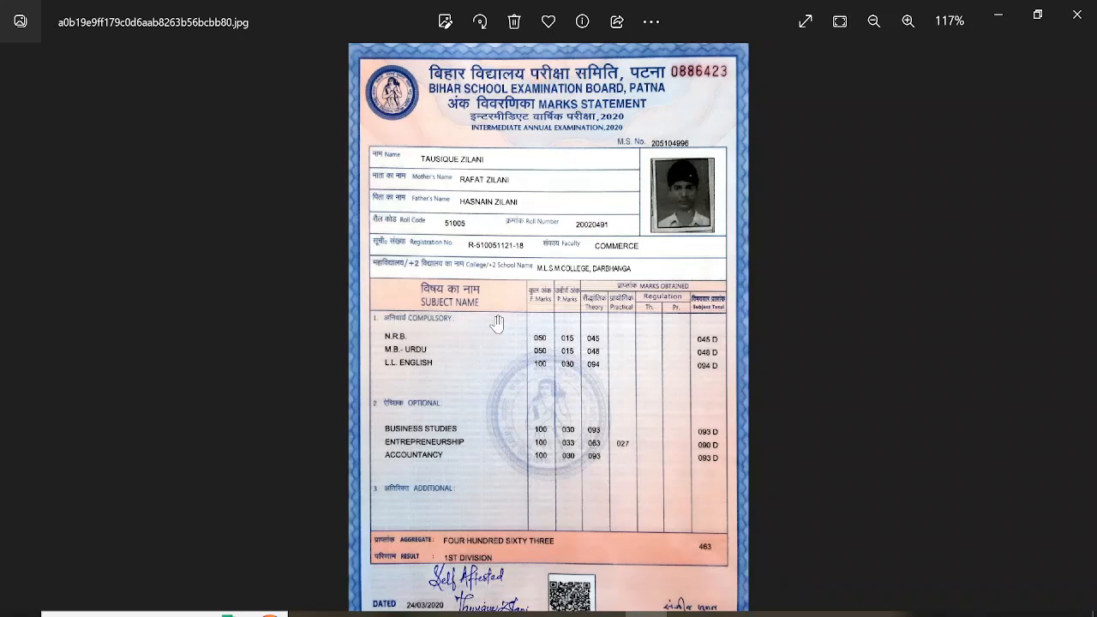
Enter the heading Subject Total in the last cell of the marks grid's header row
key("alt+Tab")
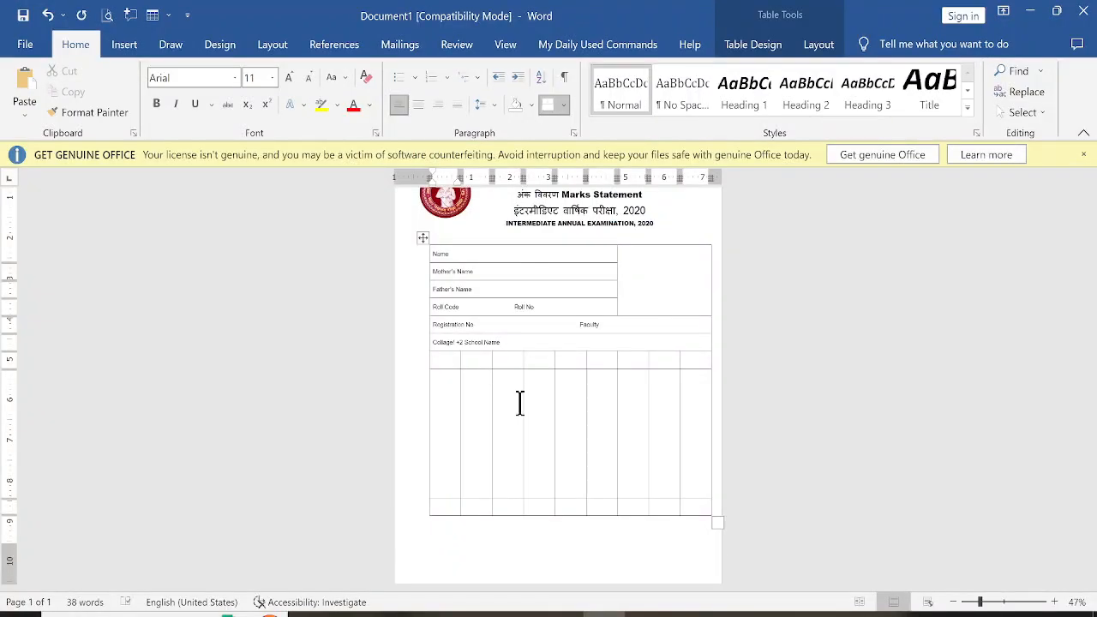
scroll(519, 403, "up", 5)
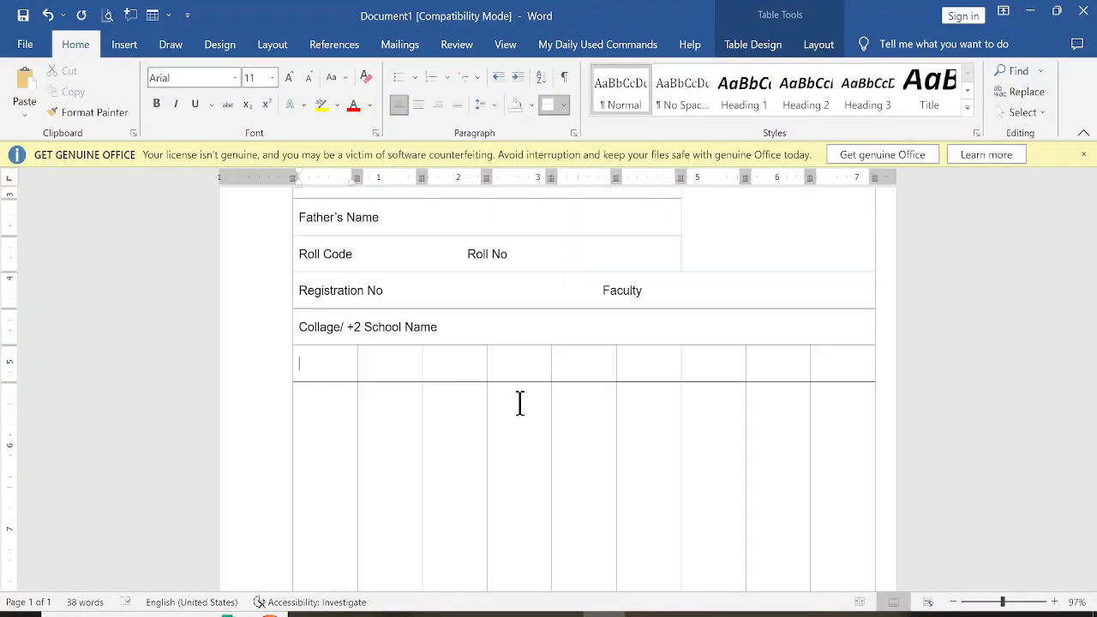
key("alt+Tab")
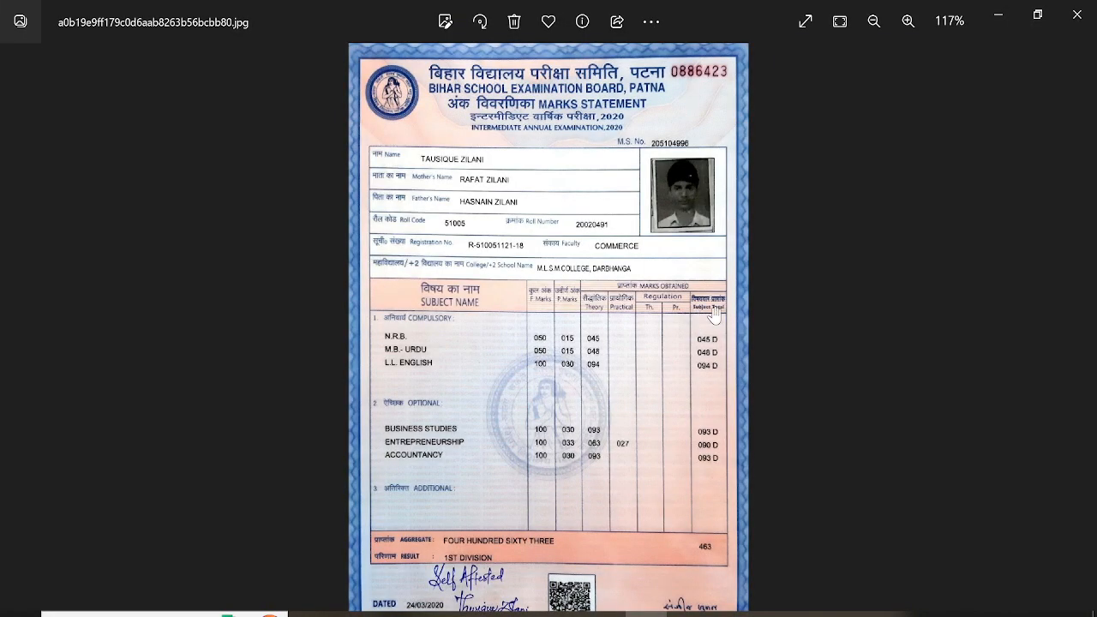
key("alt+Tab")
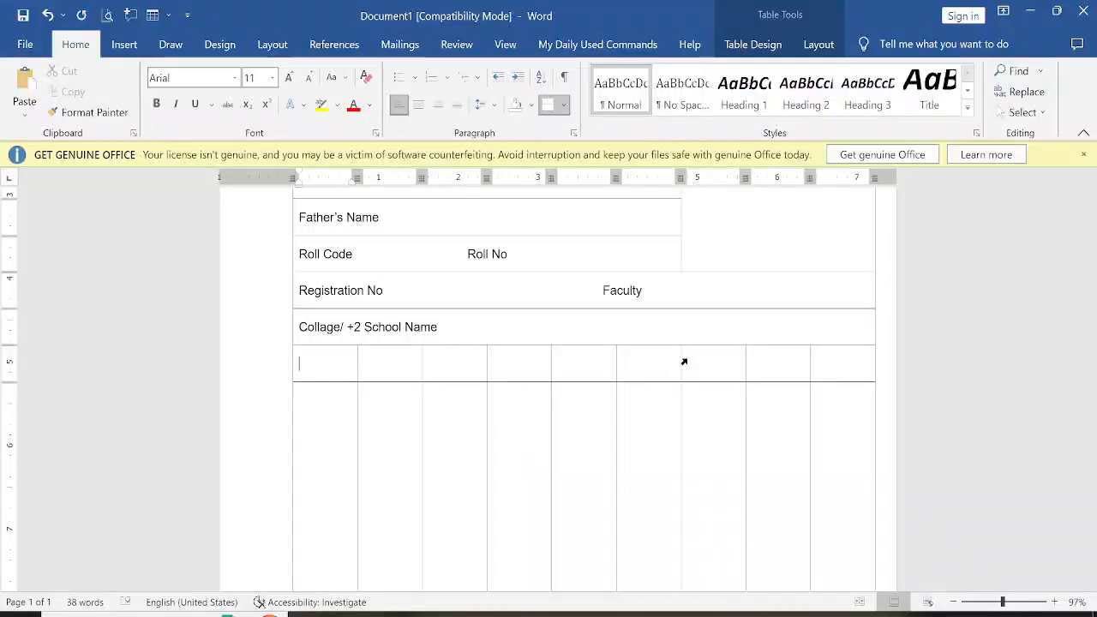
left_click(833, 365)
type("Subject Total")
Set the font size of the marks grid's header and body rows to 6 pt
left_click_drag(340, 363, 840, 534)
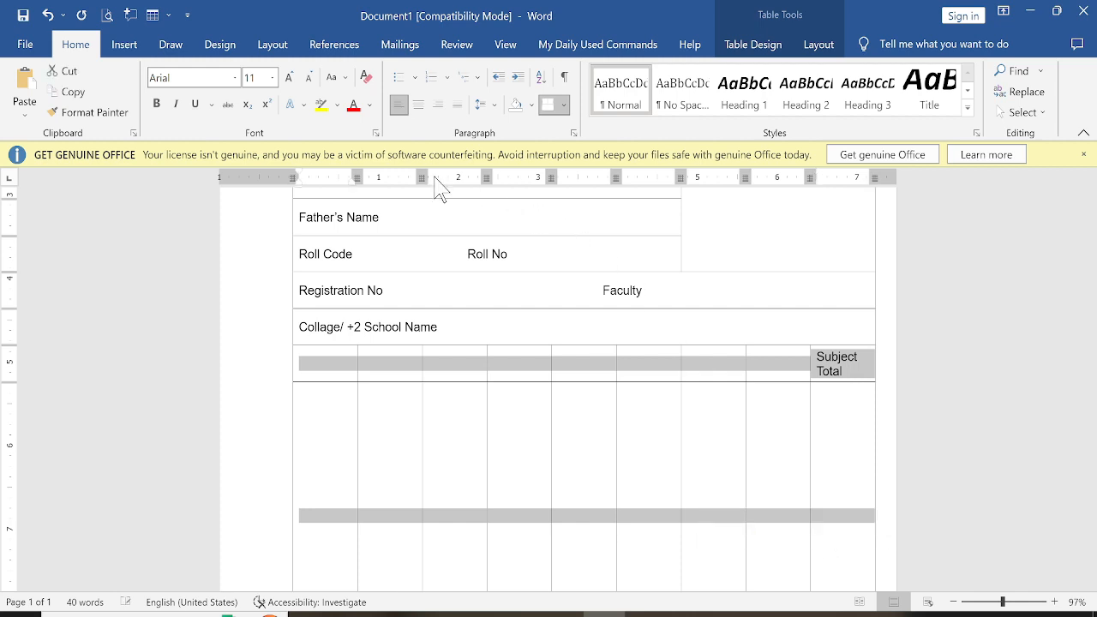
key("ctrl+bracketleft")
key("ctrl+bracketleft")
key("ctrl+bracketleft")
key("ctrl+bracketleft")
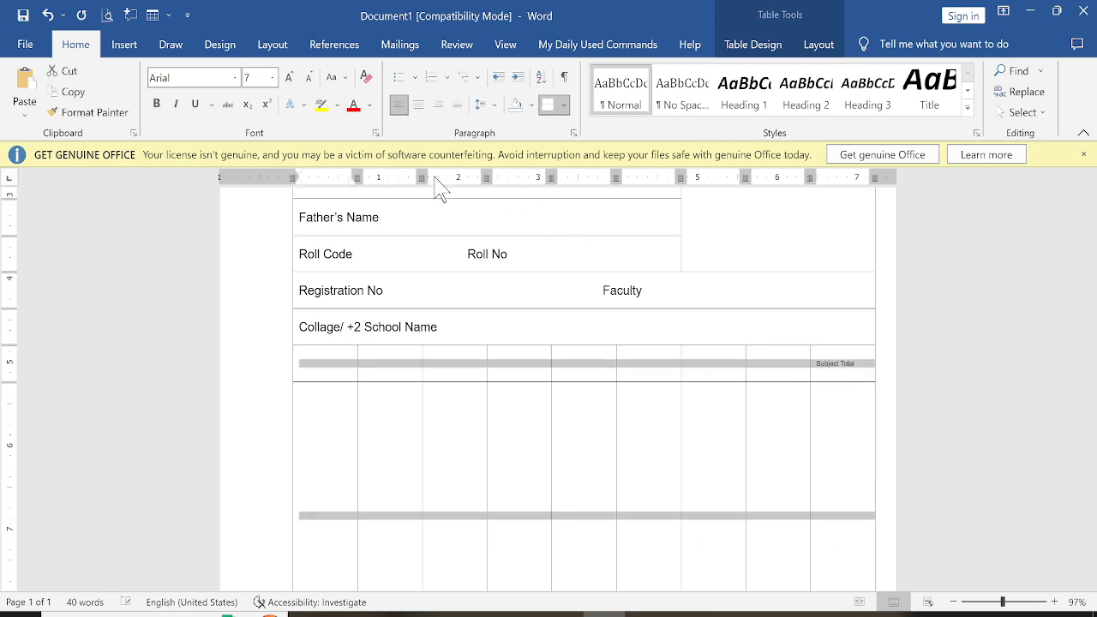
key("ctrl+bracketleft")
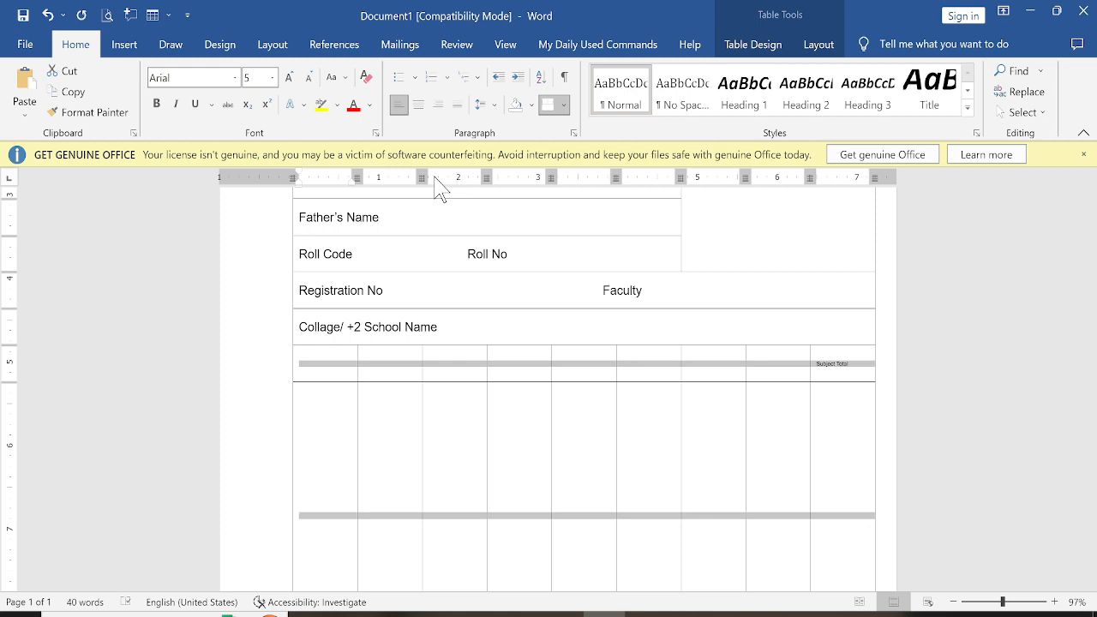
key("ctrl+bracketright")
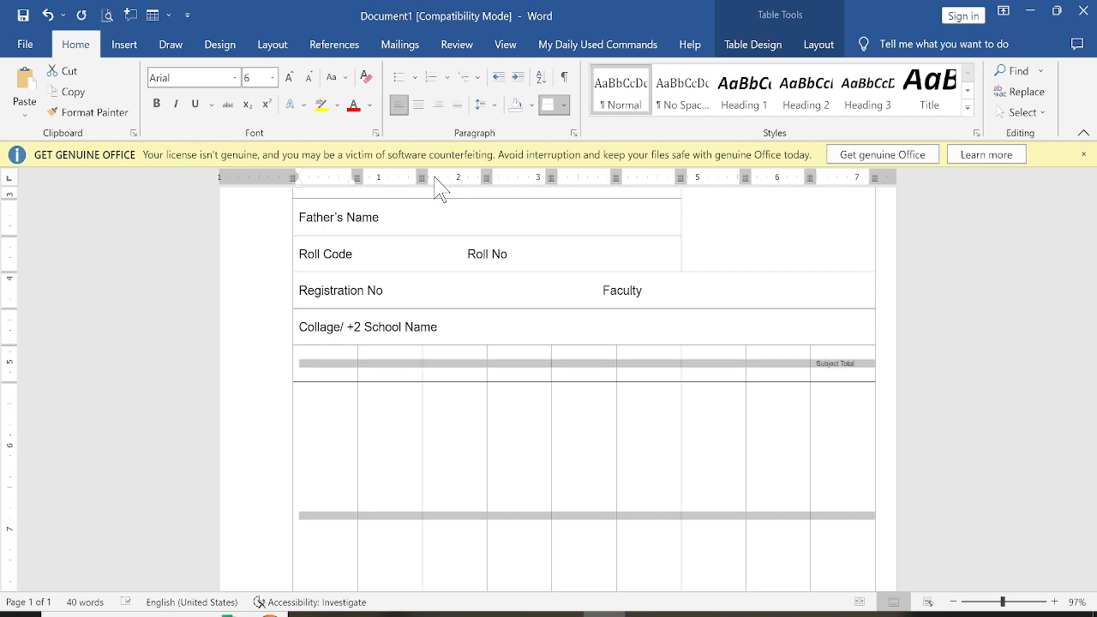
Narrow the Subject Total column by moving its inner border toward the table's edge
left_click(803, 375)
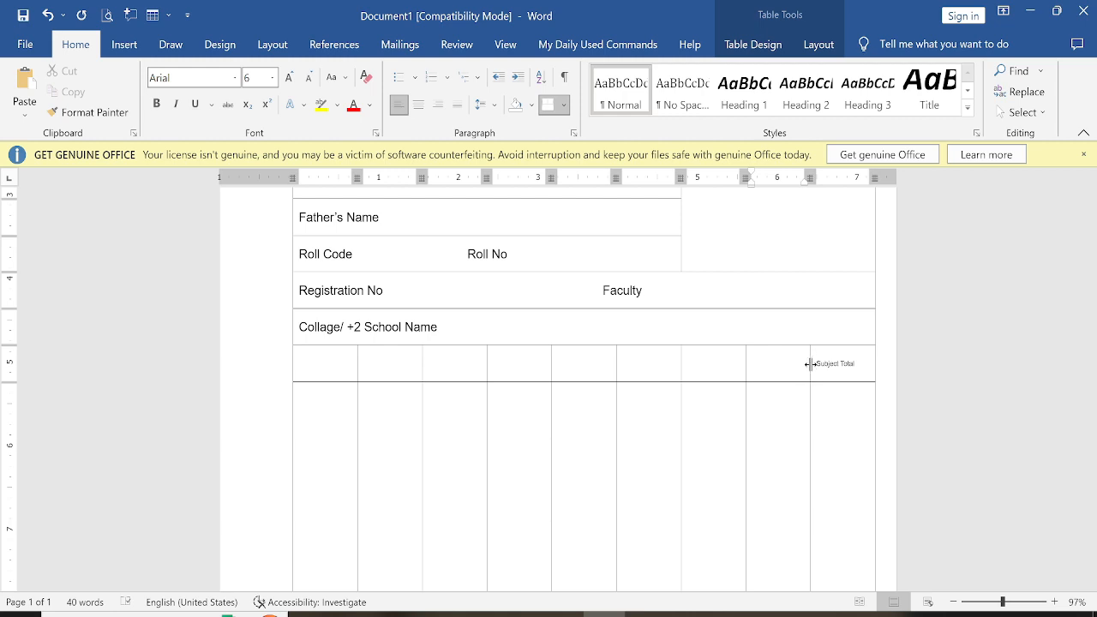
mouse_move(810, 364)
left_mouse_down()
mouse_move(839, 366)
mouse_move(827, 363)
left_mouse_up()
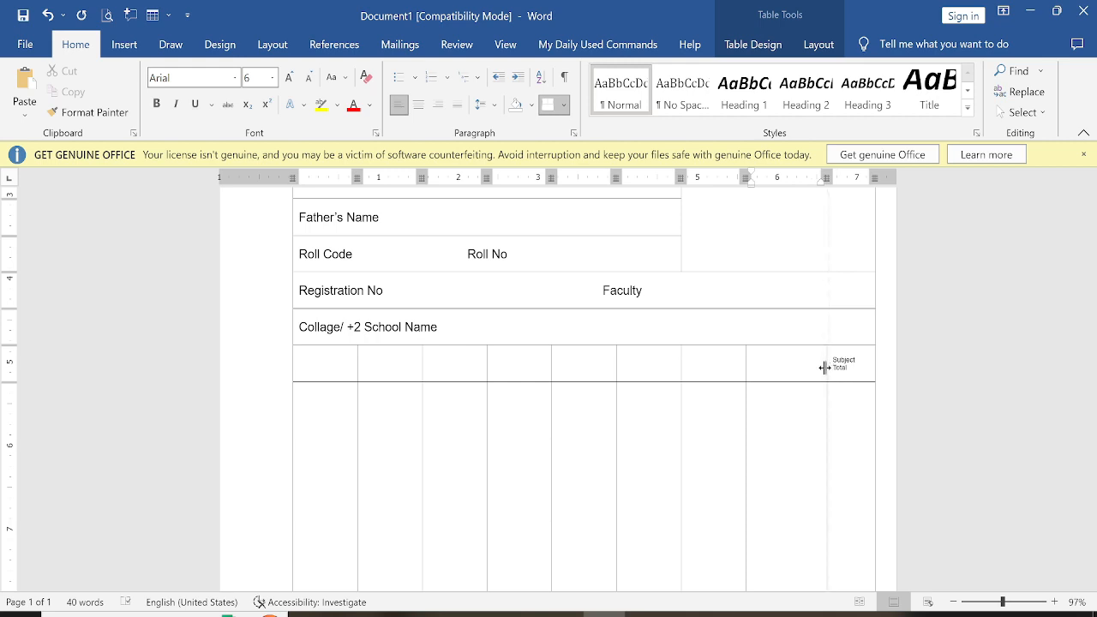
left_click_drag(824, 367, 821, 369)
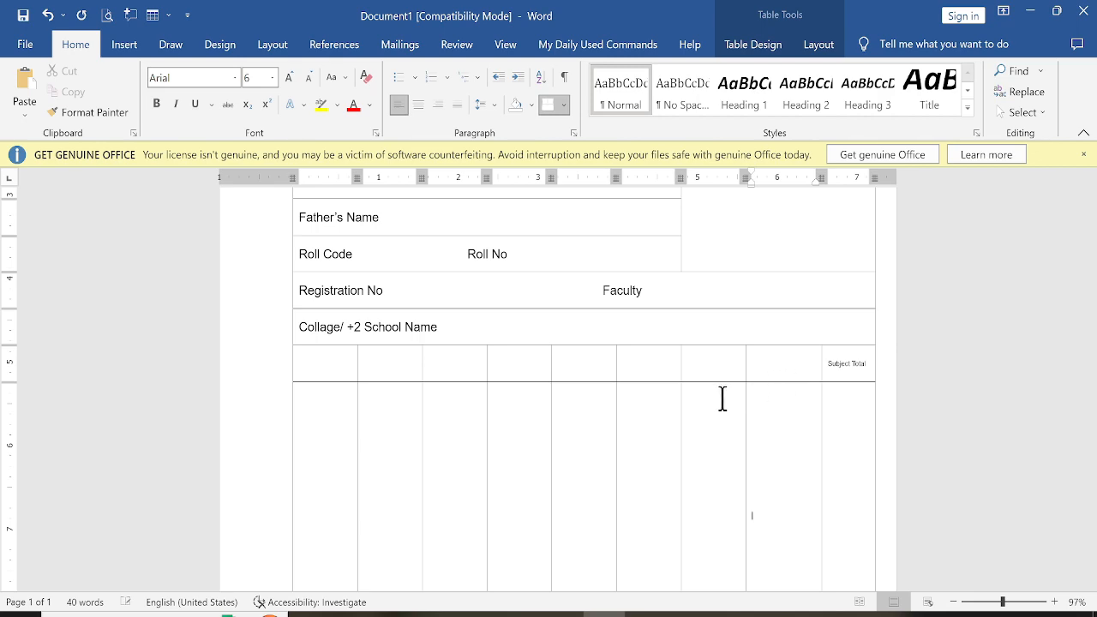
left_click(795, 364)
key("alt+Tab")
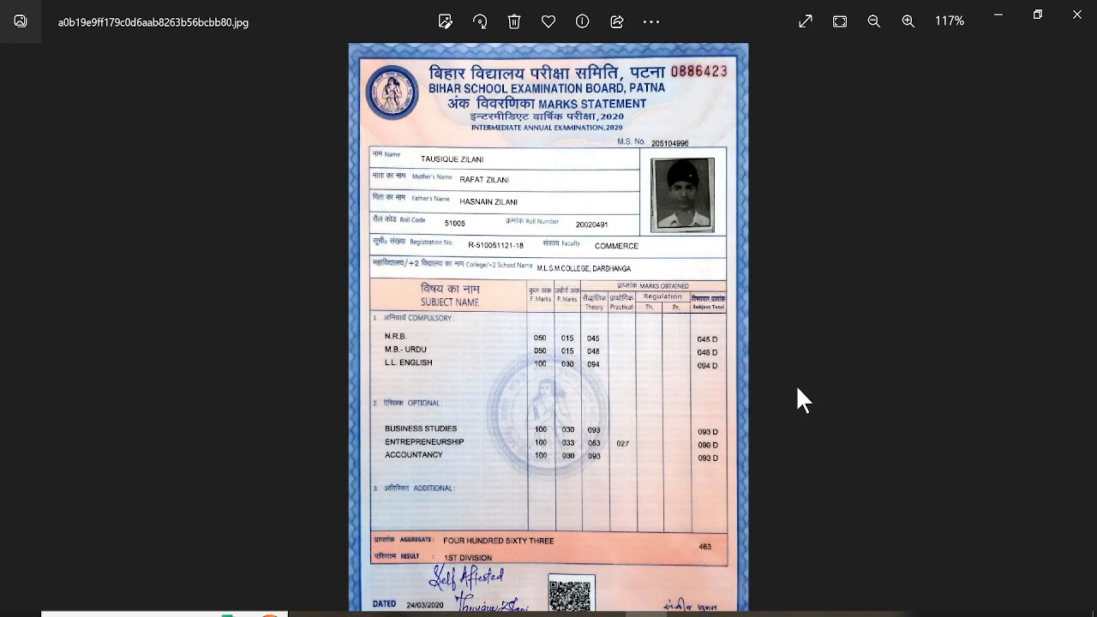
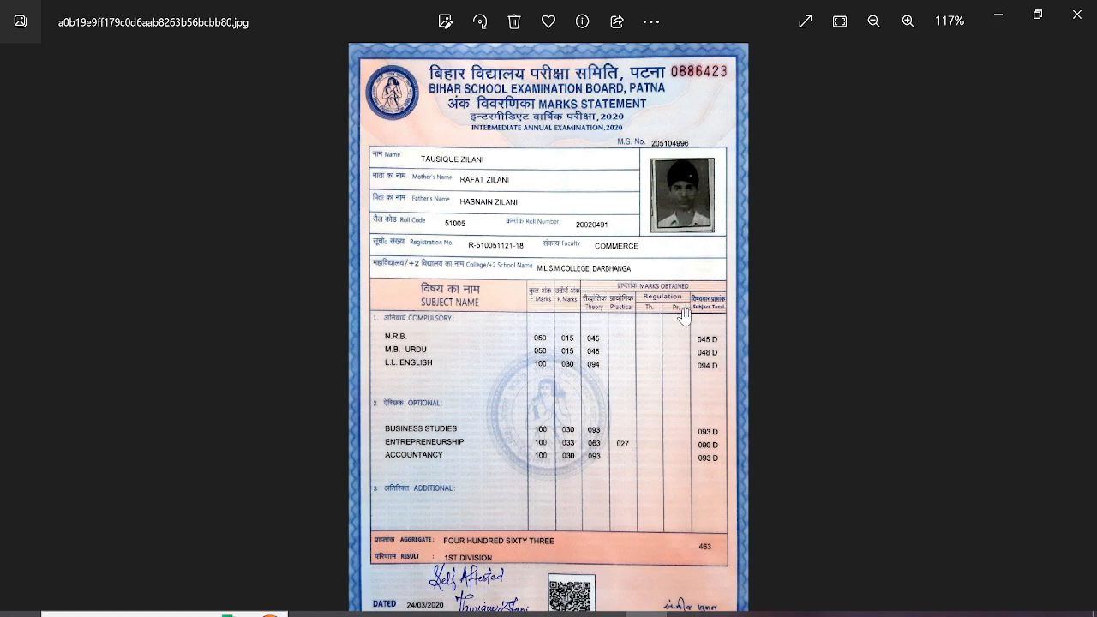
Split the five header cells above the marks columns into 5 columns and 3 rows
key("alt+Tab")
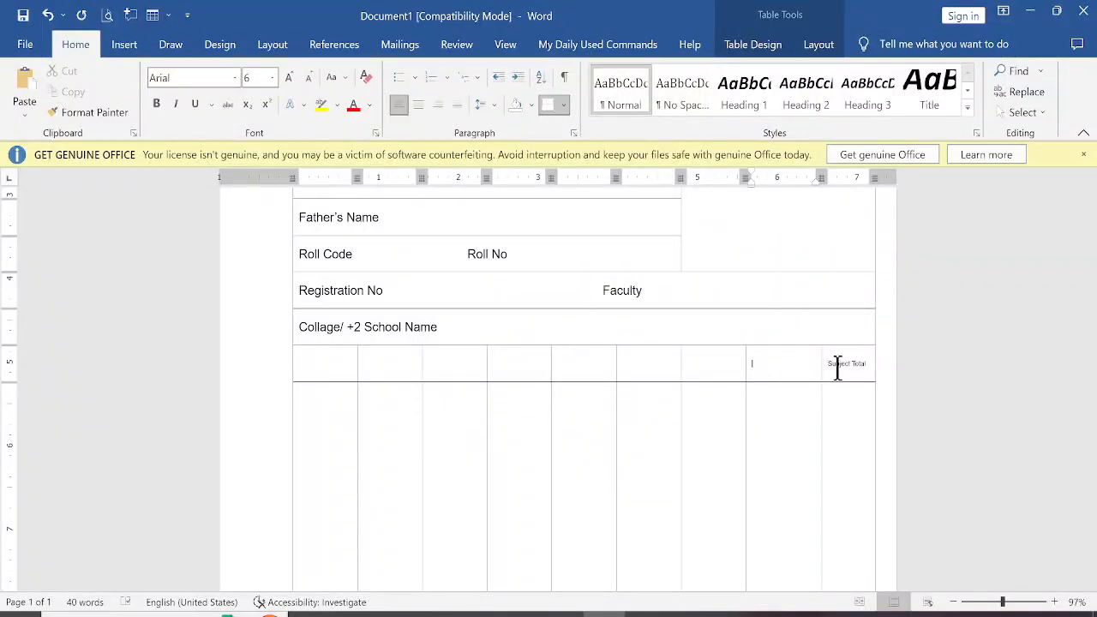
left_click_drag(838, 367, 598, 367)
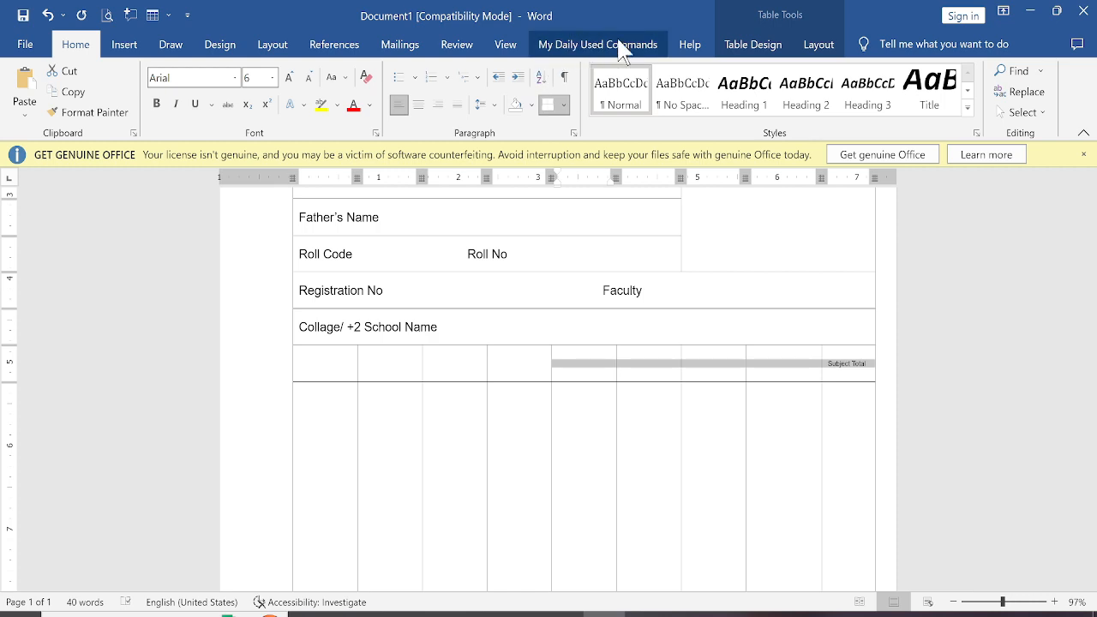
left_click(817, 44)
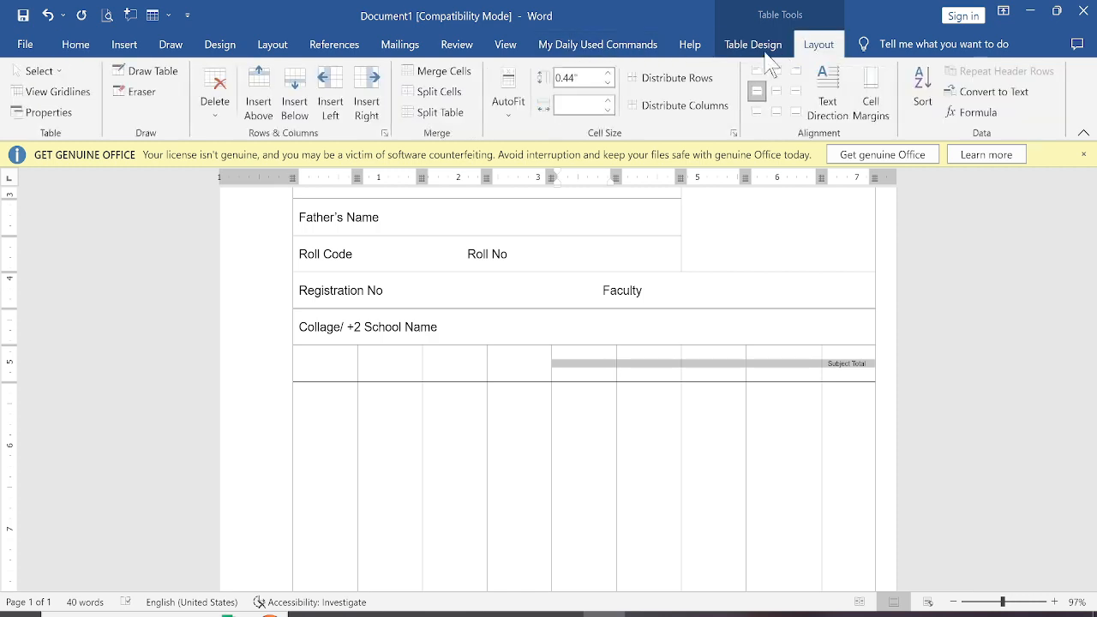
left_click(455, 96)
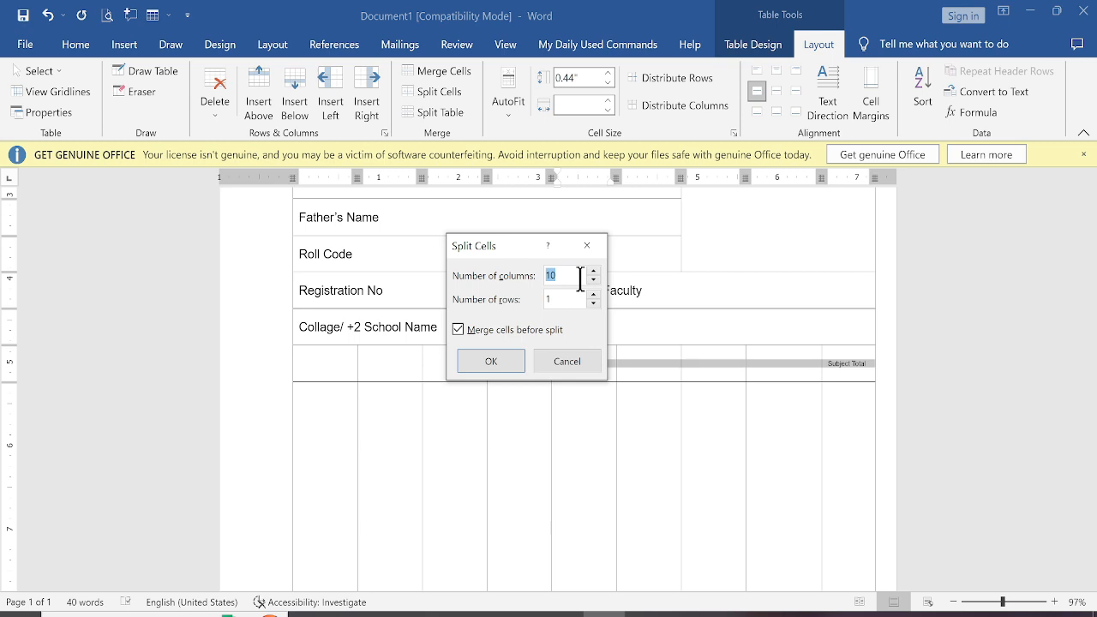
type("5")
left_click(489, 365)
left_click(692, 420)
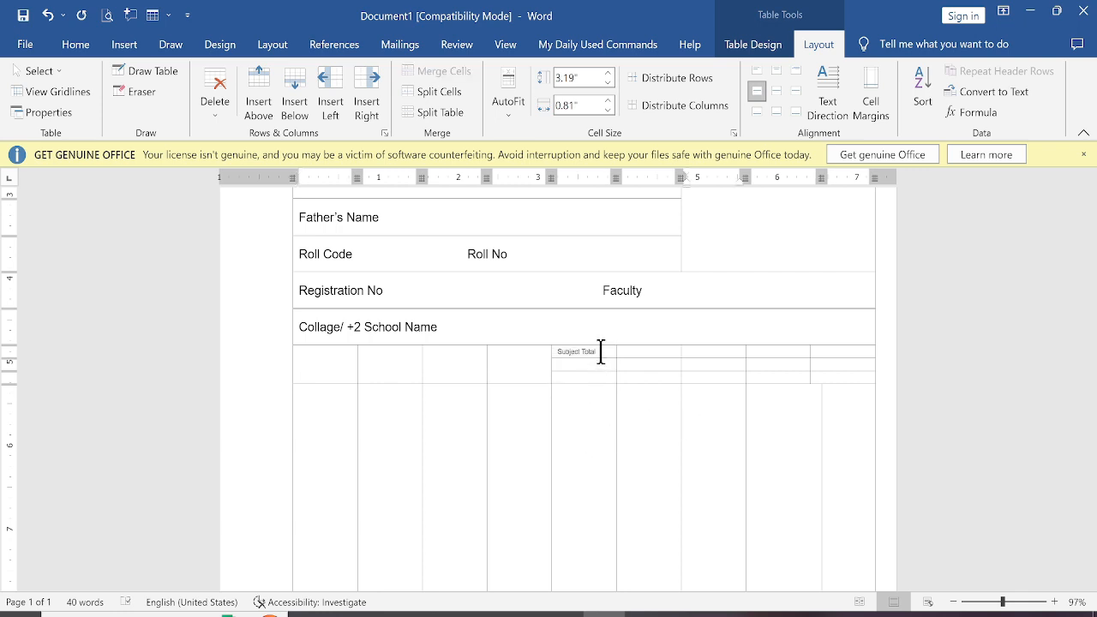
Merge the top row of the split header into one cell, replace its text with Marks Obtain, and center it
left_click_drag(600, 352, 561, 351)
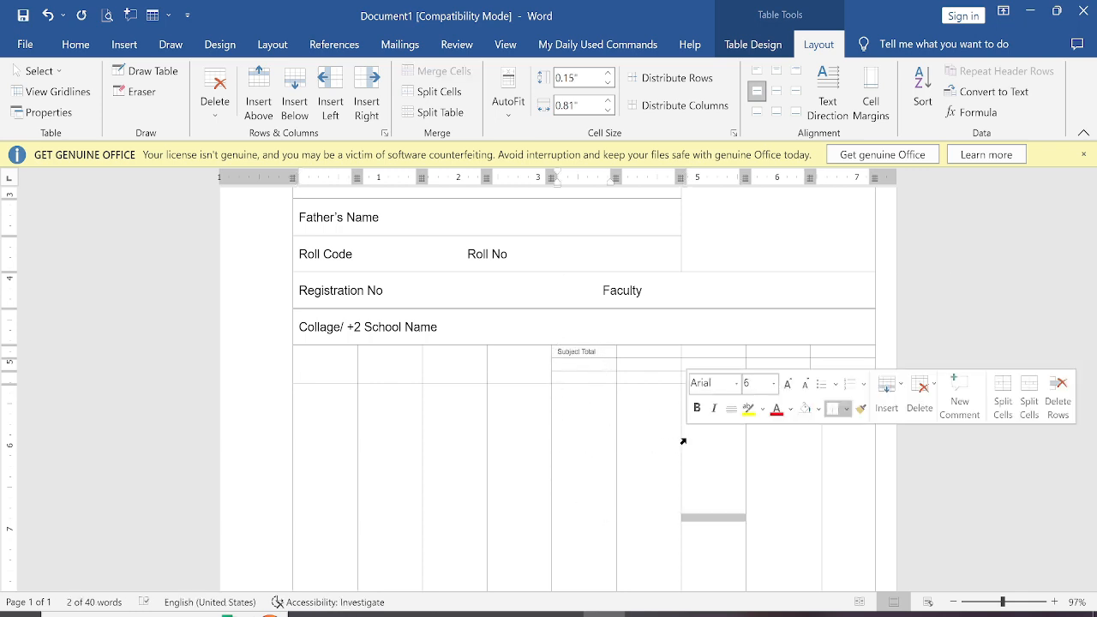
left_click(660, 389)
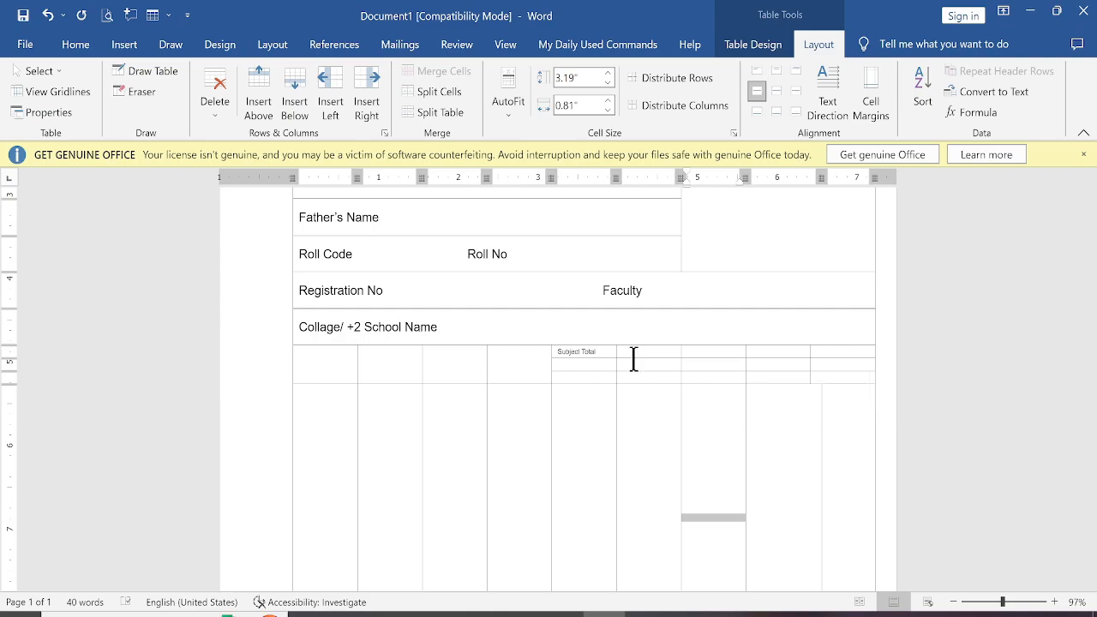
key("alt+Tab")
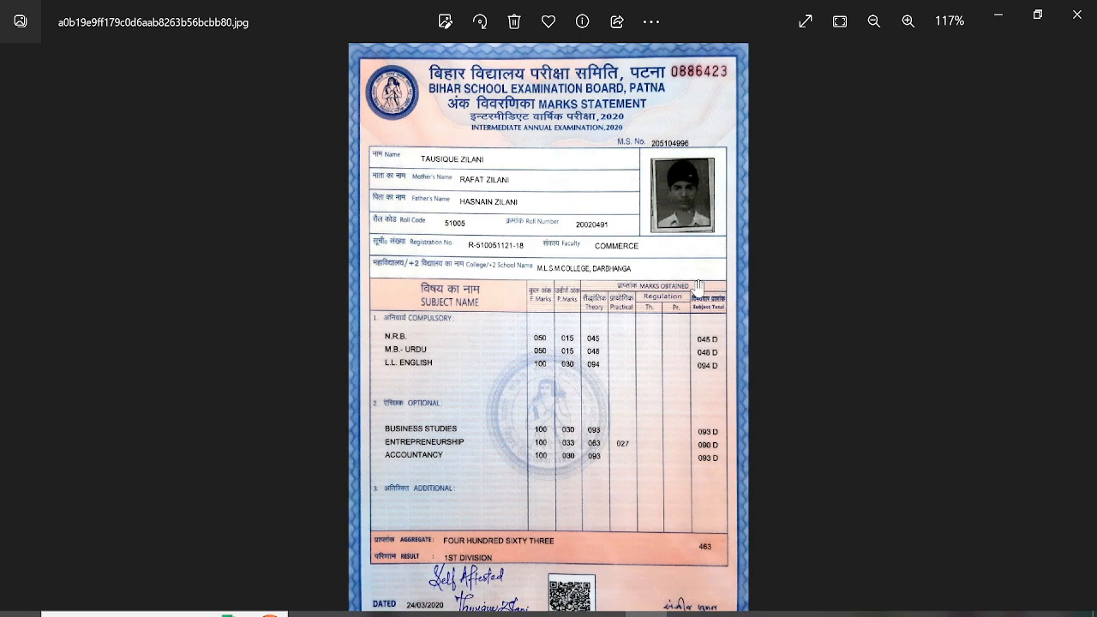
key("alt+Tab")
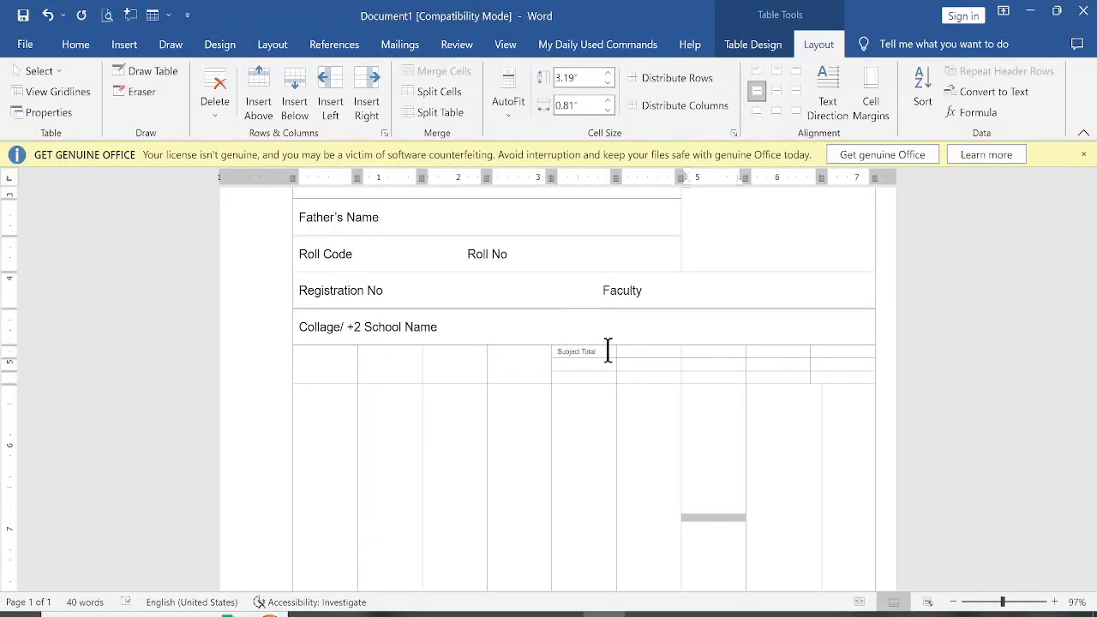
left_click_drag(607, 350, 825, 351)
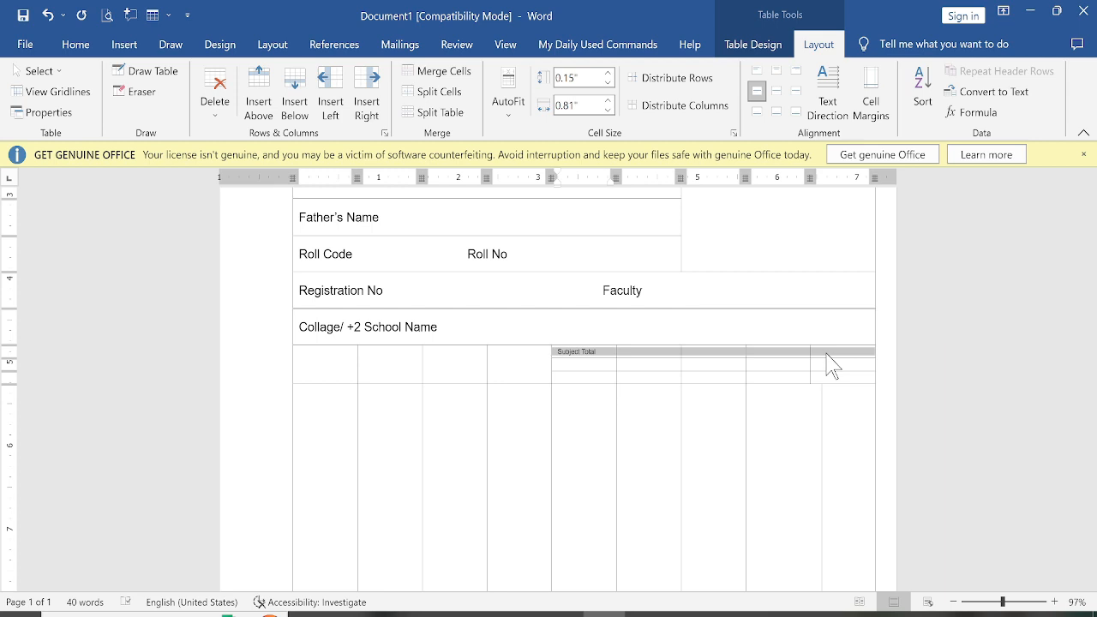
right_click(825, 353)
left_click(859, 250)
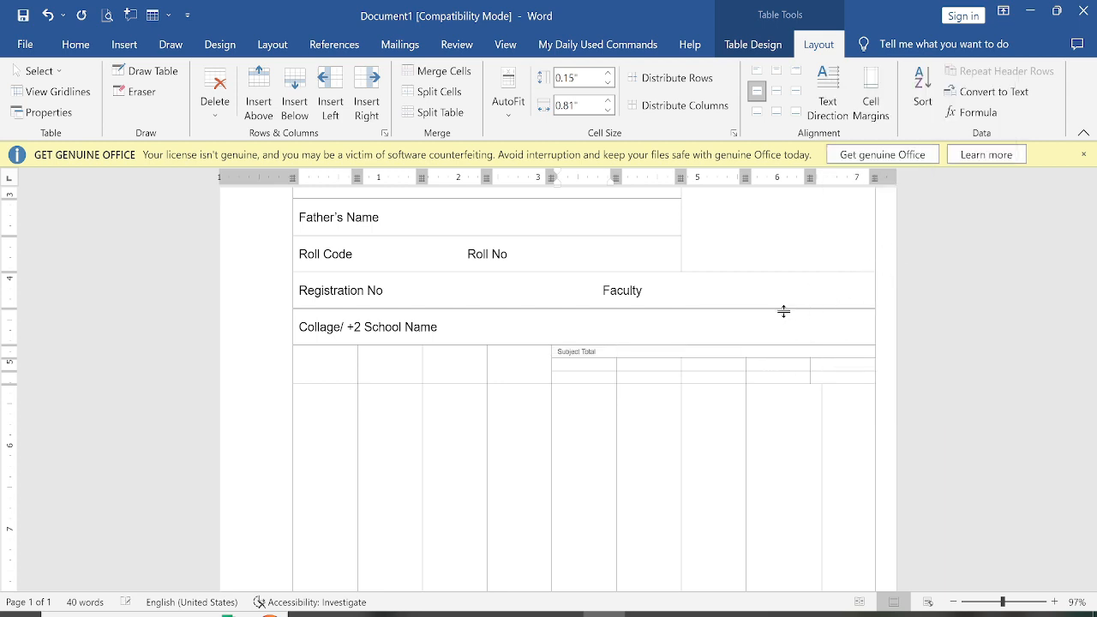
type("Marks Obtain")
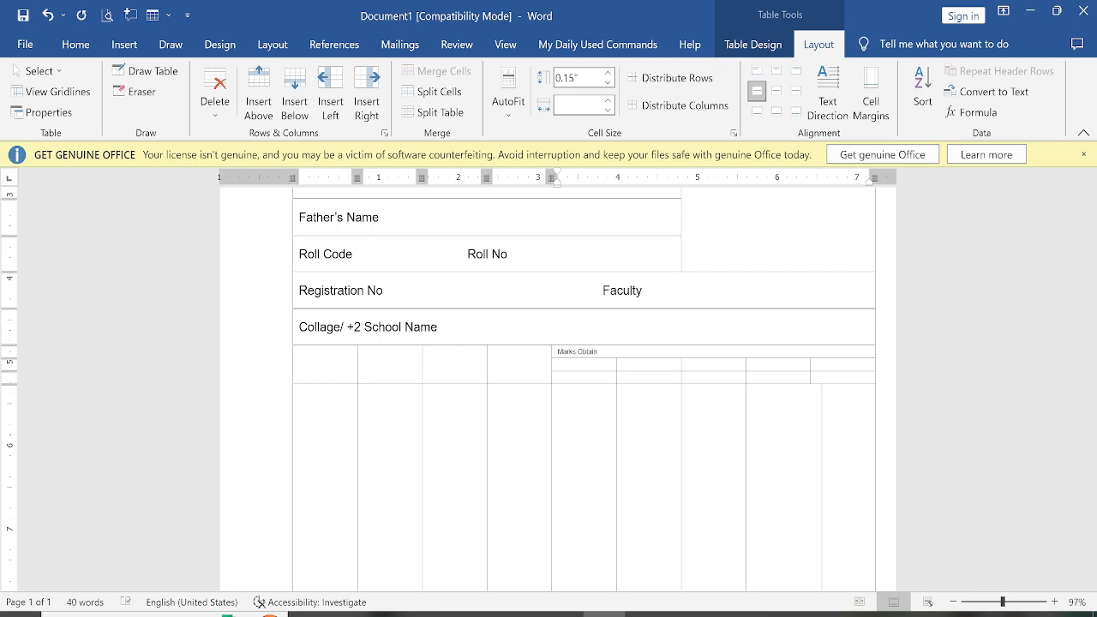
left_click(776, 91)
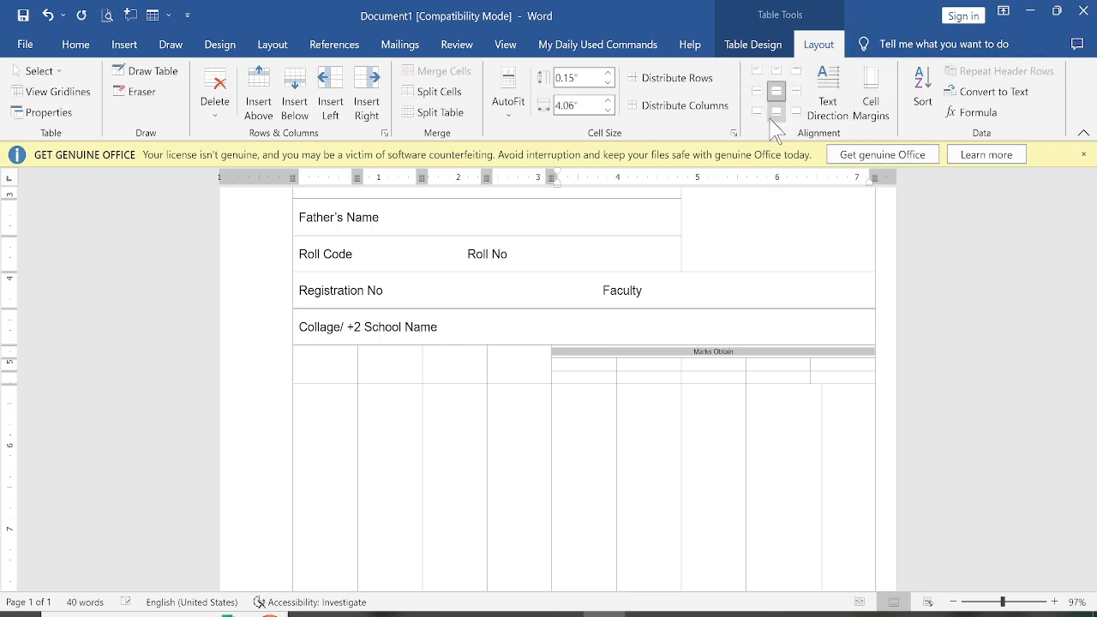
left_click(715, 365)
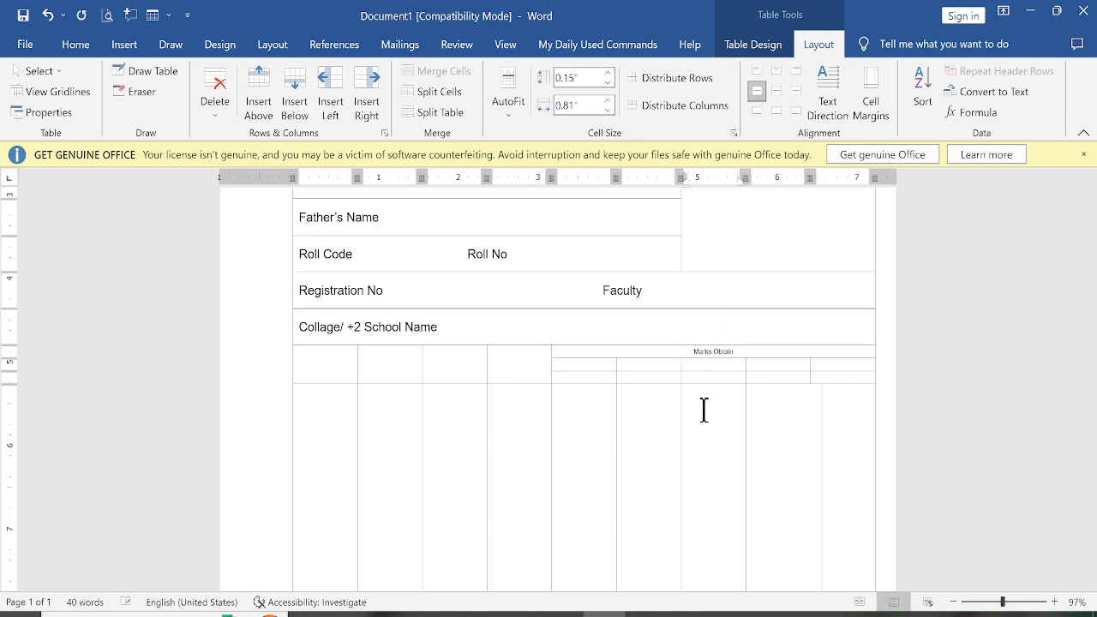
Merge two cells of the second header row into a centred Regulation heading and extend its right border to the Subject Total column
key("alt+Tab")
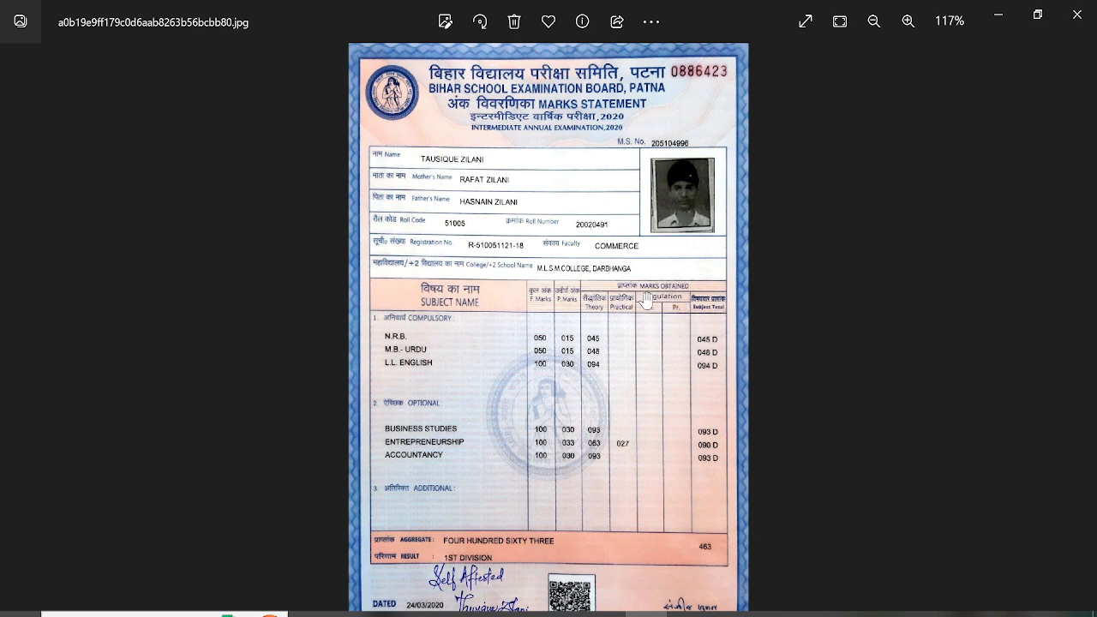
key("alt+Tab")
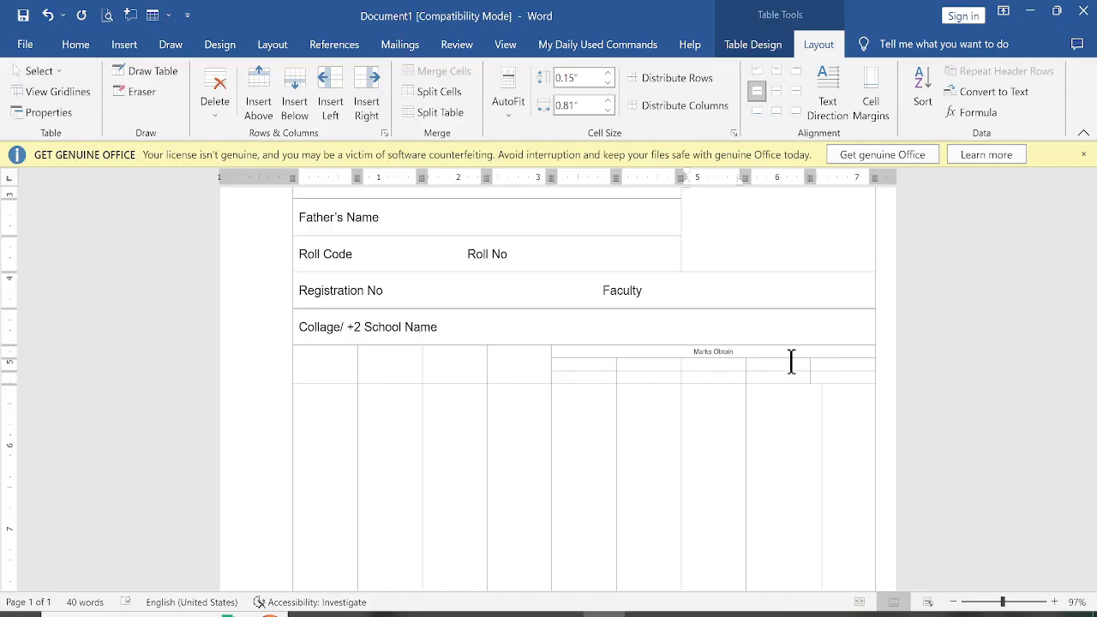
left_click_drag(762, 362, 727, 355)
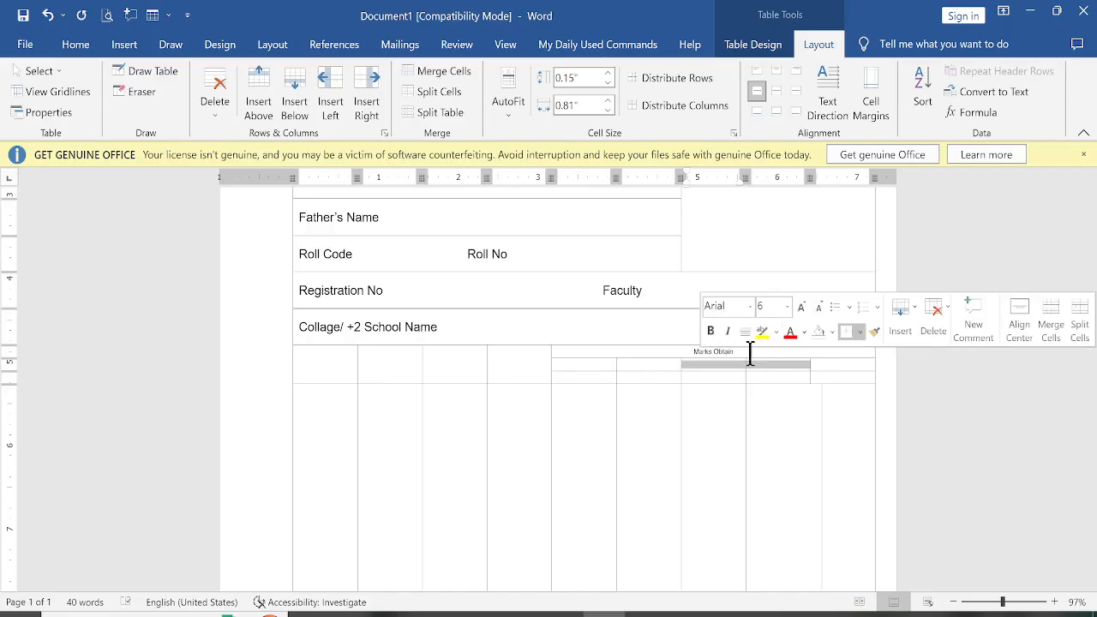
right_click(759, 376)
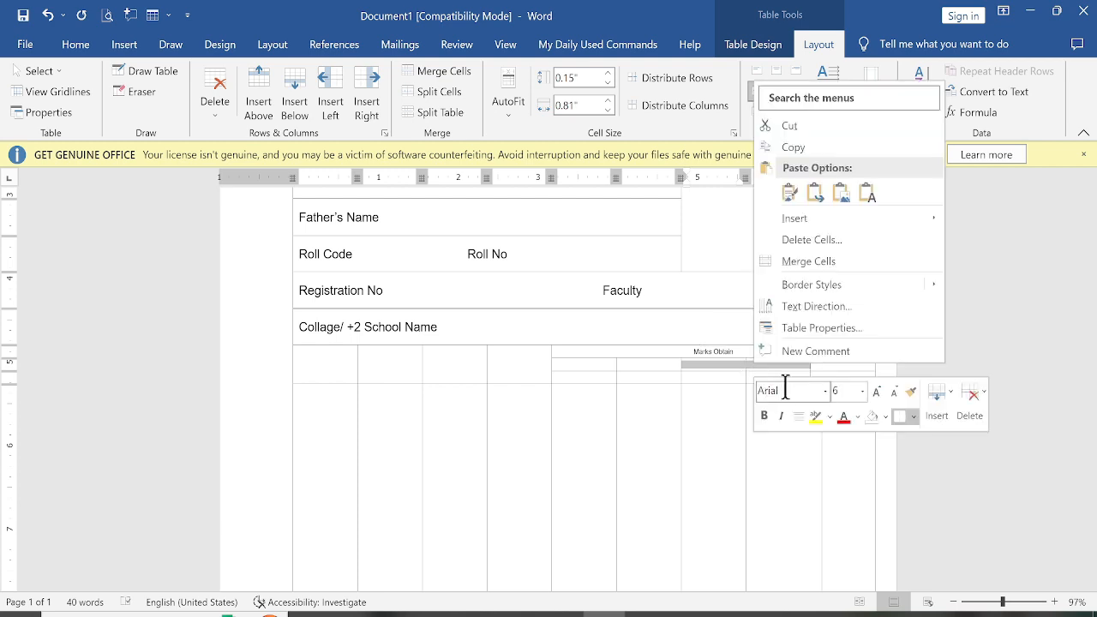
left_click(766, 255)
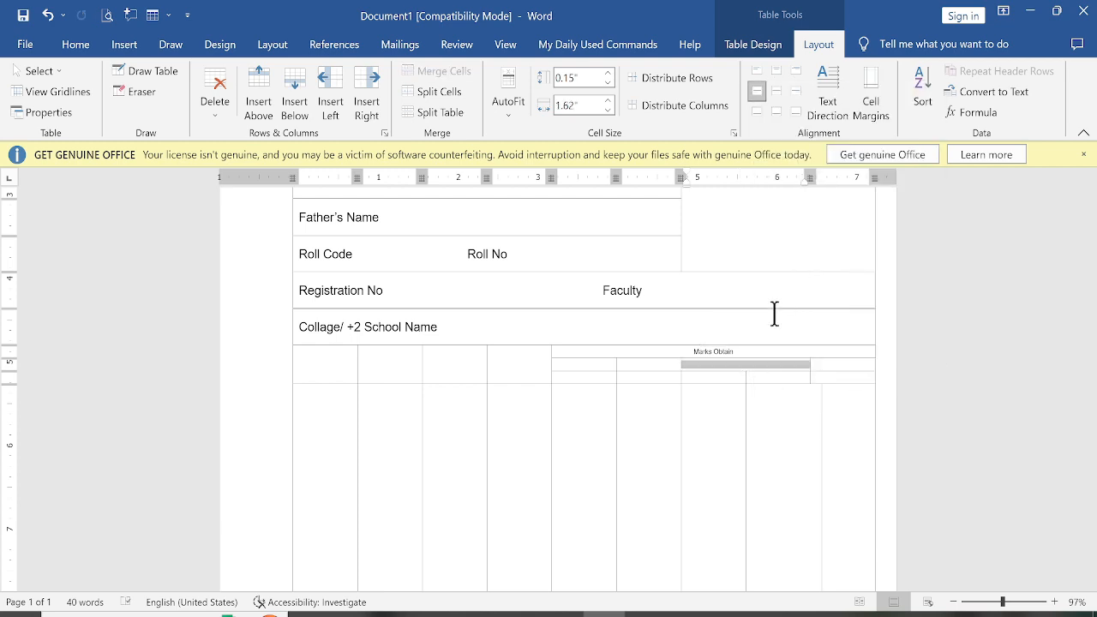
type("Regulation")
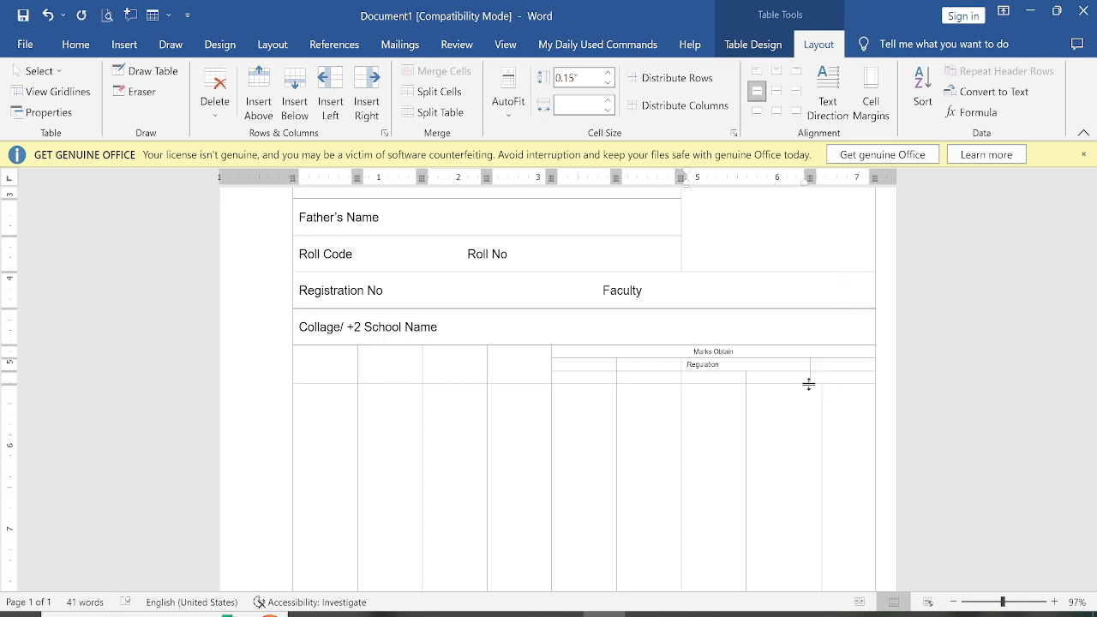
left_click(800, 421)
left_click(768, 371)
left_click(778, 90)
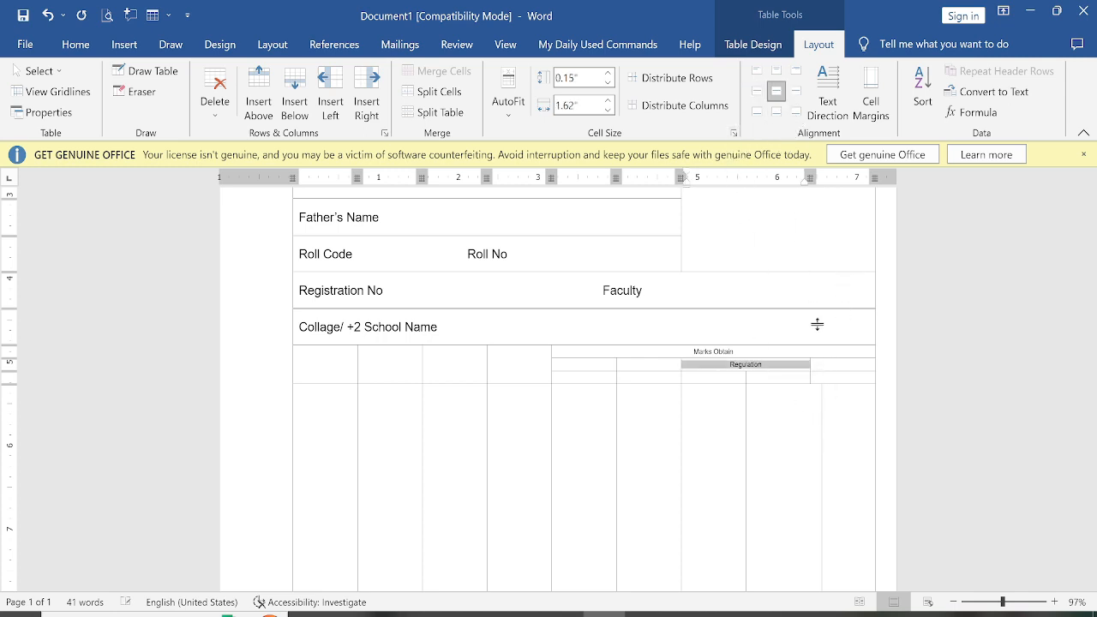
left_click(801, 392)
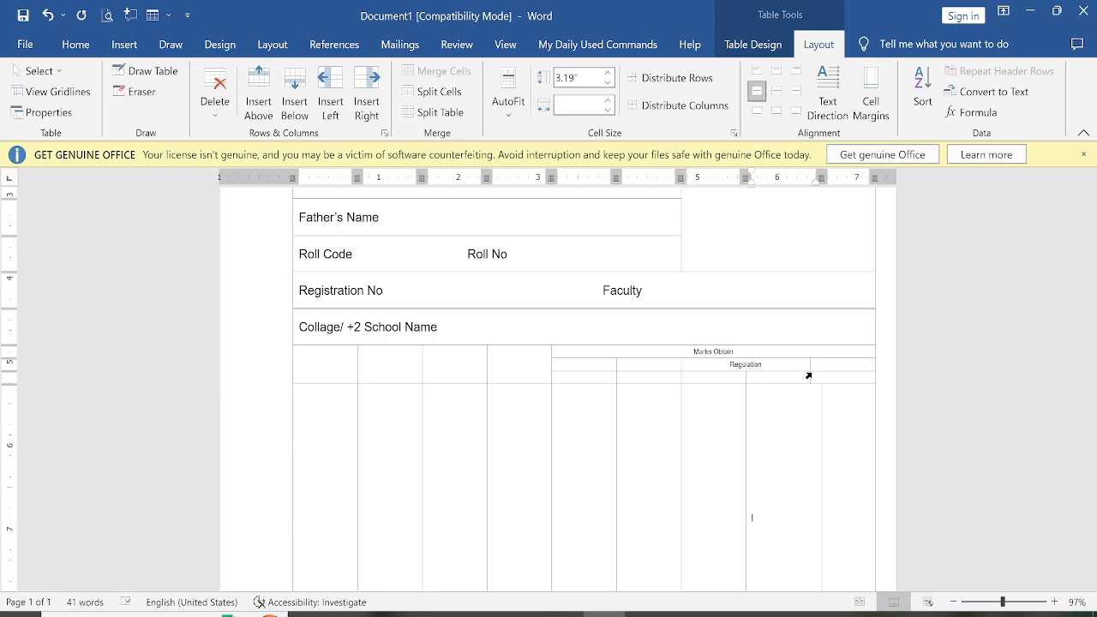
left_click_drag(812, 375, 824, 375)
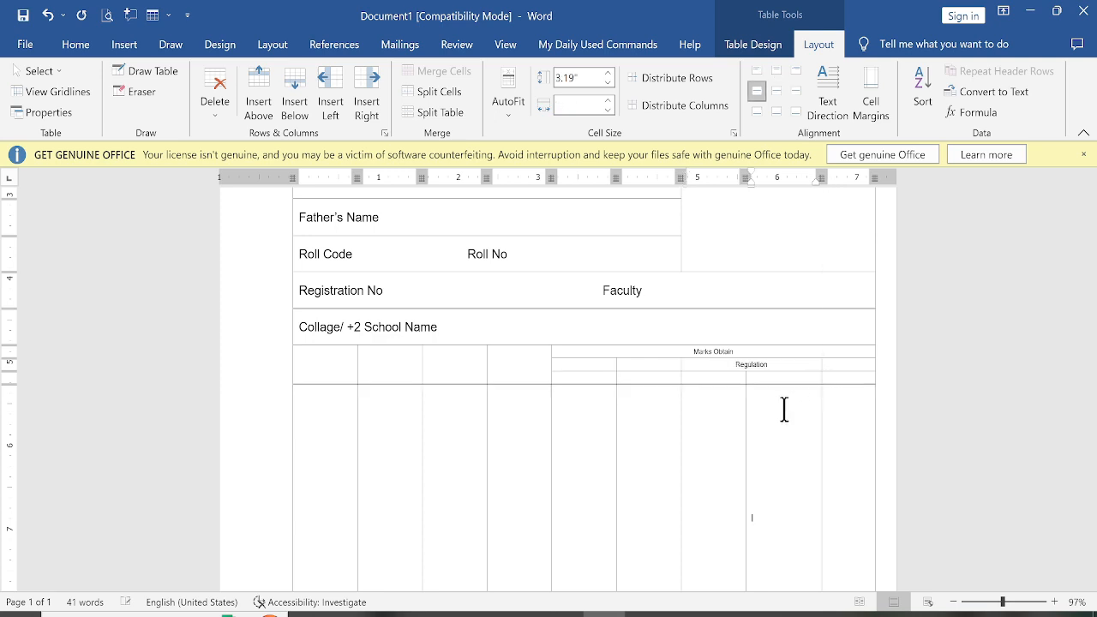
left_click(716, 375)
Enter Th and Pr in the third header row beneath Regulation and center both headings
key("alt+Tab")
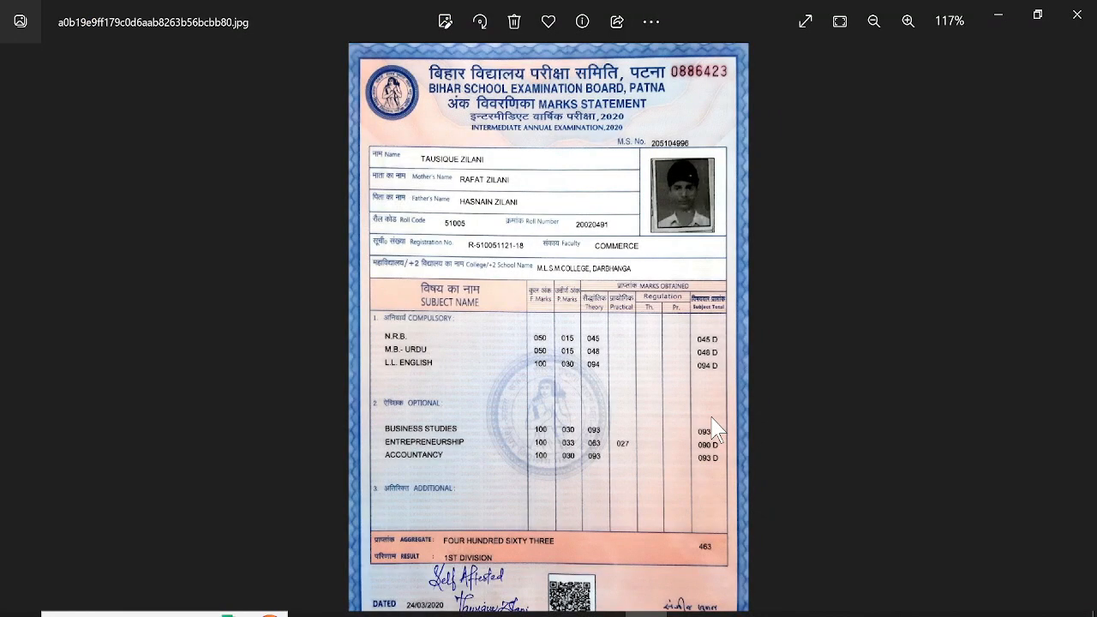
key("alt+Tab")
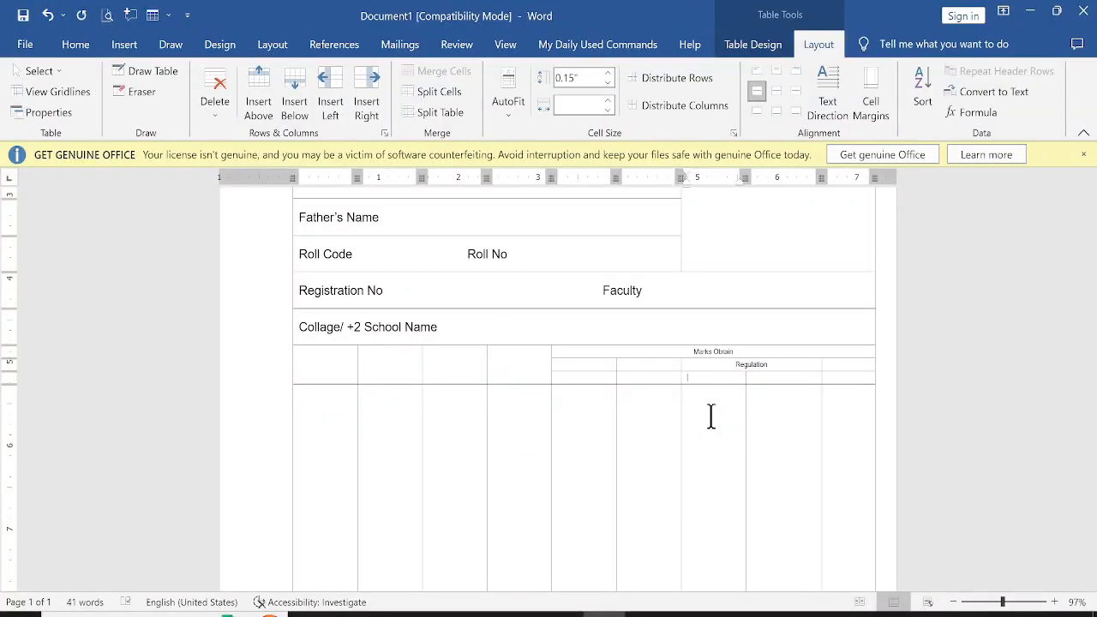
key("Tab")
left_click(316, 359)
left_click_drag(411, 359, 830, 367)
left_click(588, 368)
left_click_drag(648, 374, 819, 378)
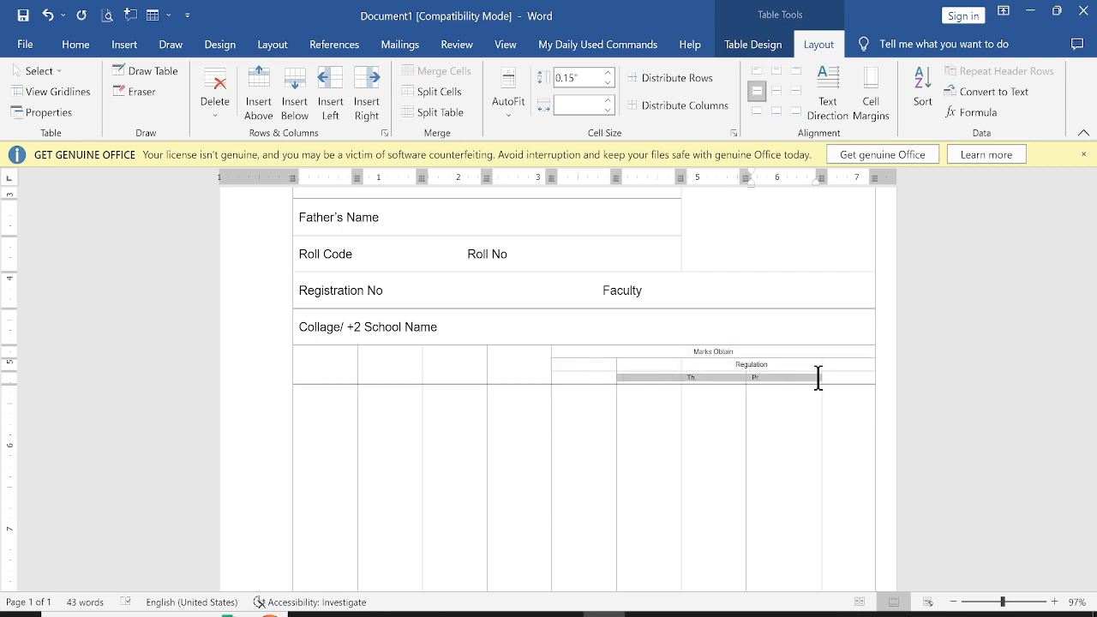
left_click(778, 91)
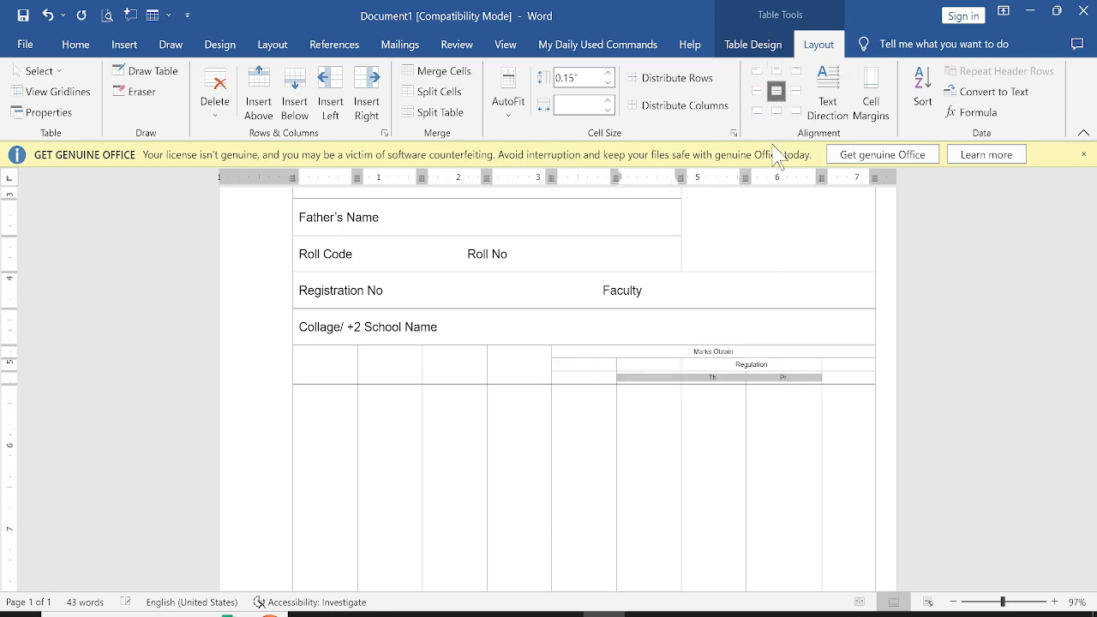
left_click(789, 446)
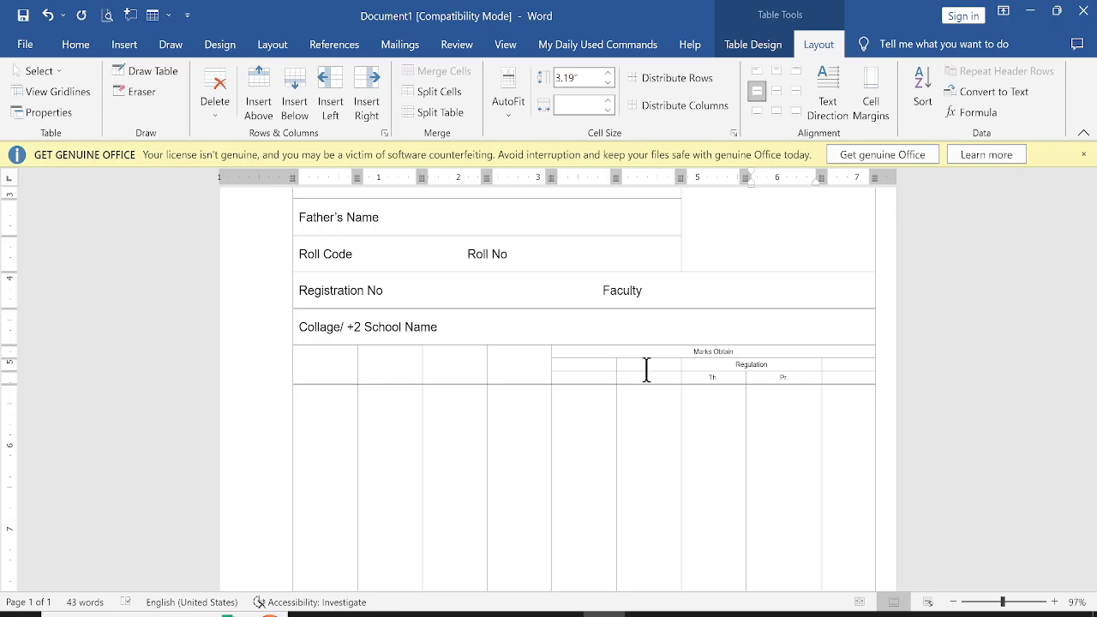
Merge the two lower header cells of the first marks-obtained column and enter Theory
key("alt+Tab")
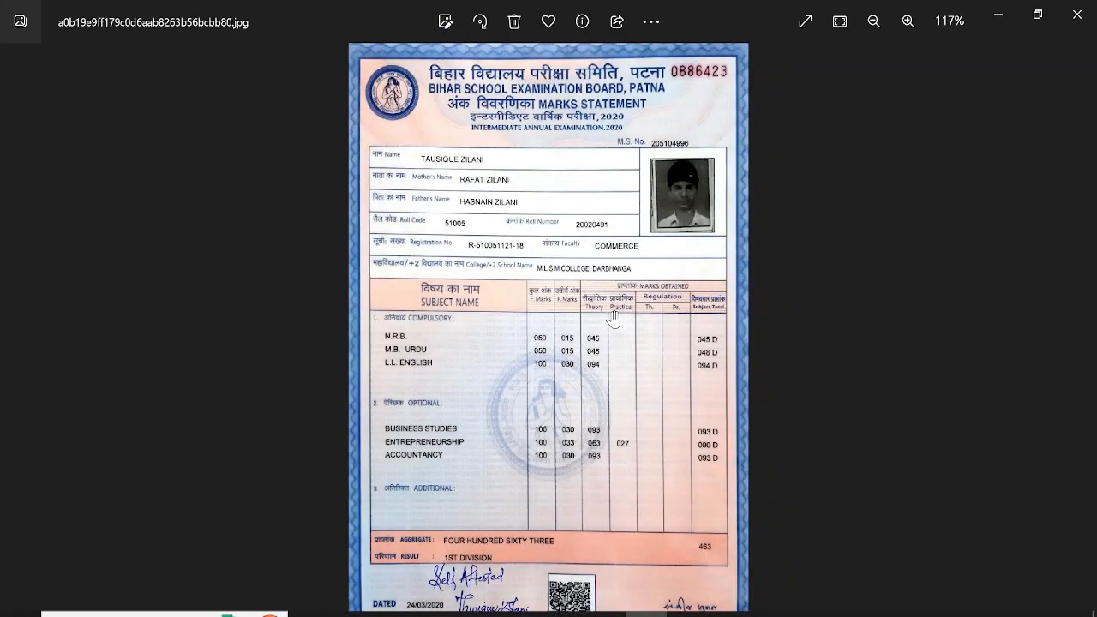
key("alt+Tab")
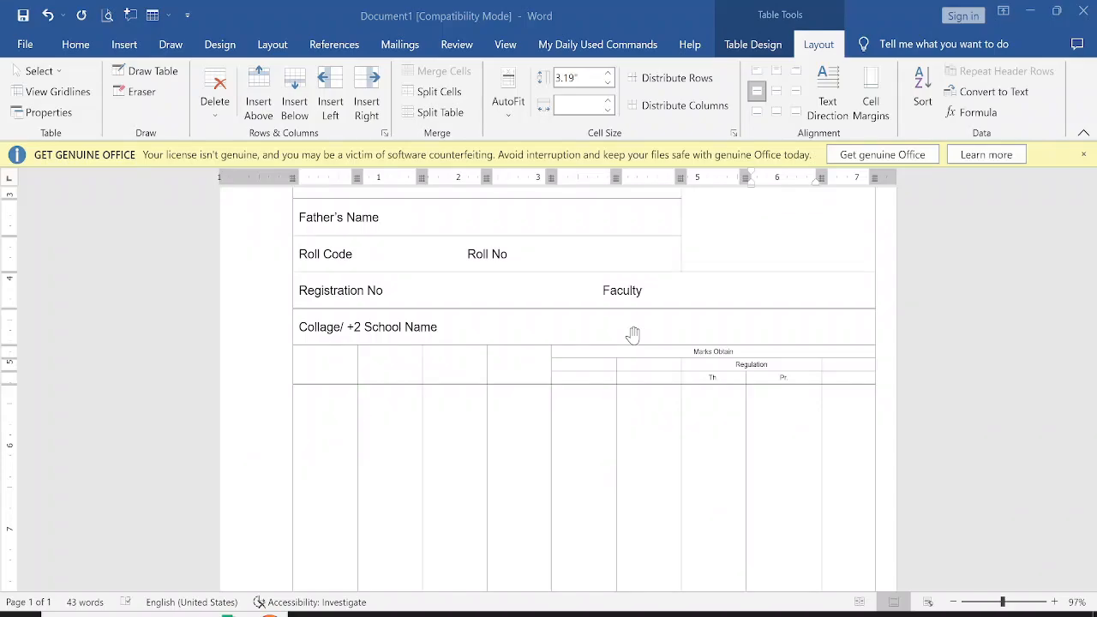
left_click_drag(598, 368, 600, 373)
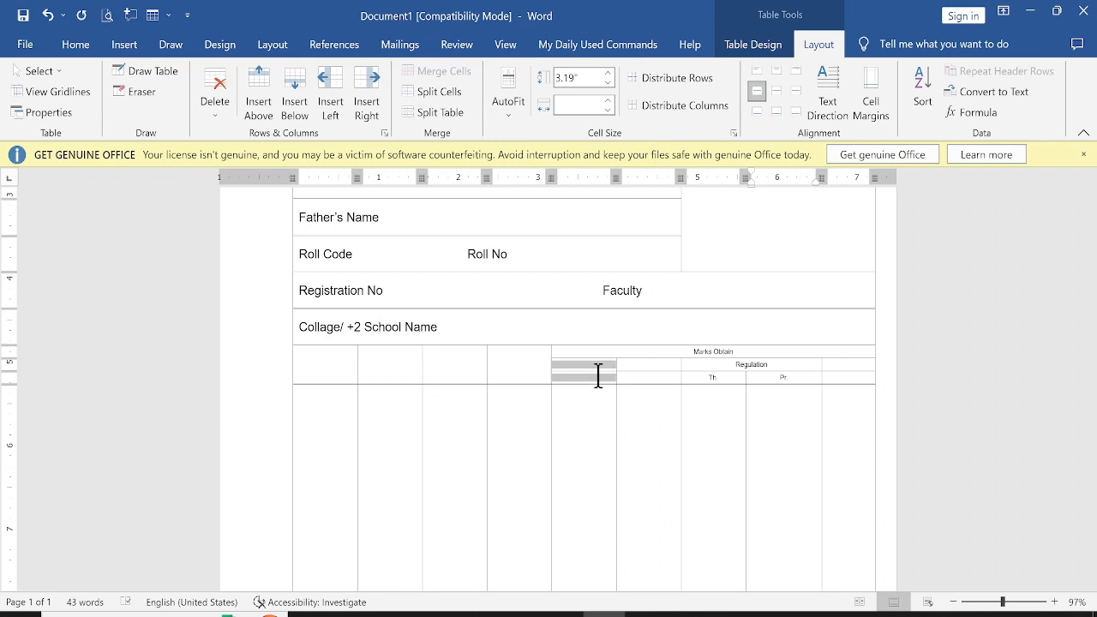
right_click(604, 381)
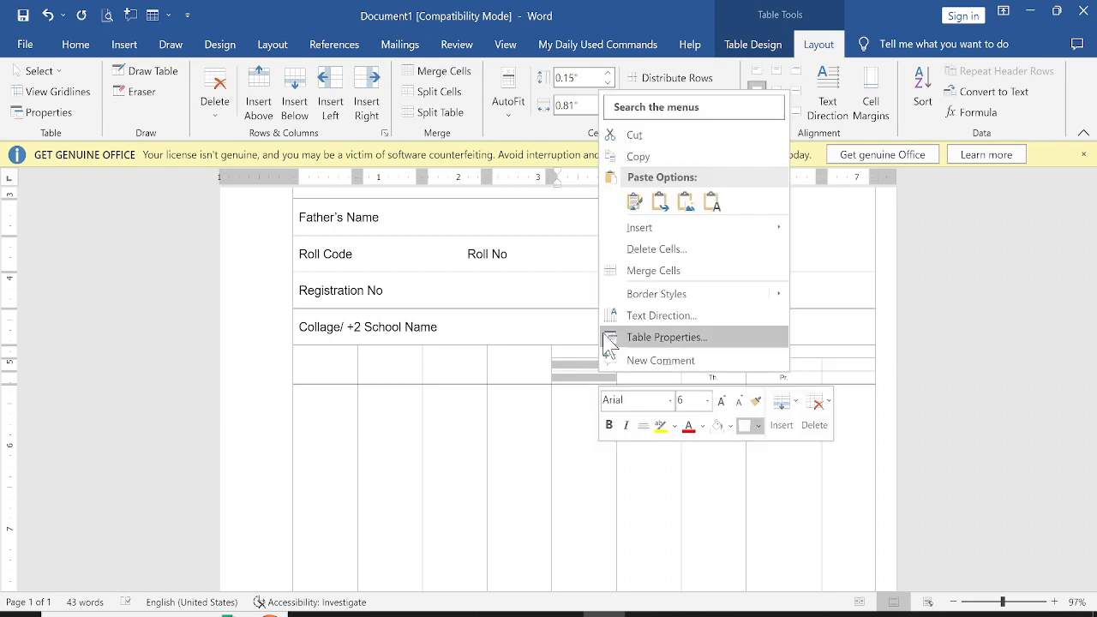
left_click(611, 271)
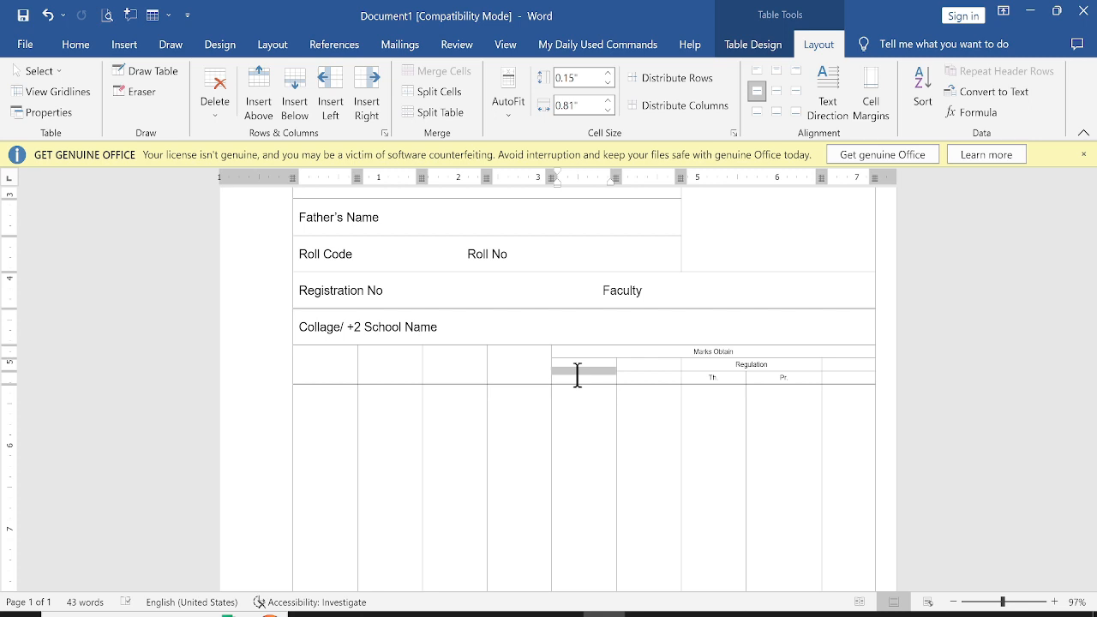
type("Theory")
Merge the two lower header cells of the second marks-obtained column and enter Practical
left_click_drag(637, 364, 635, 372)
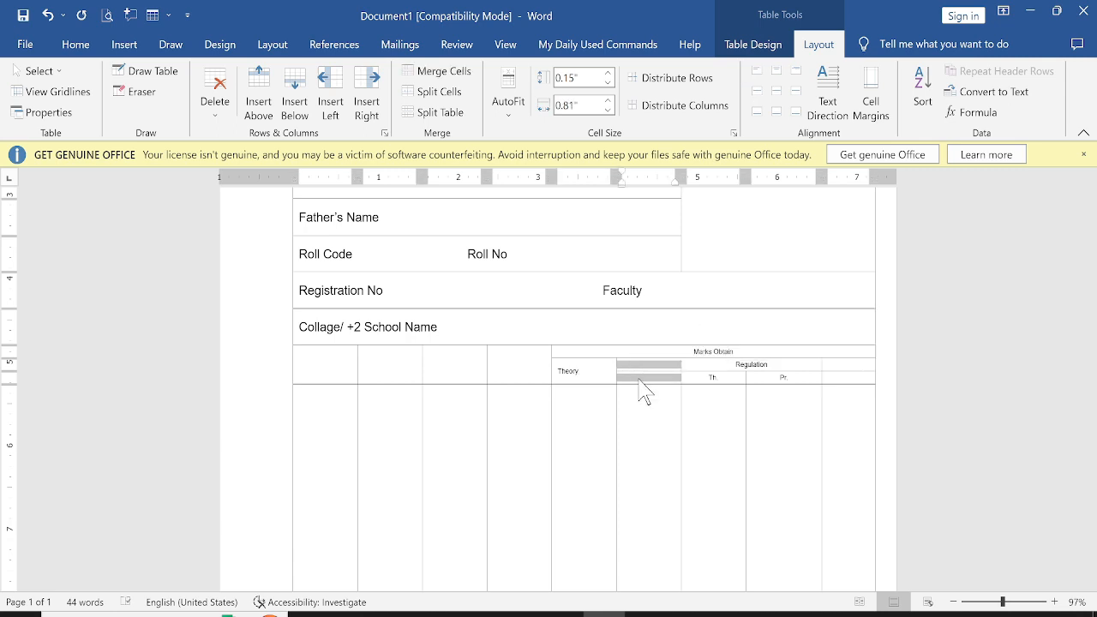
right_click(642, 377)
left_click(692, 279)
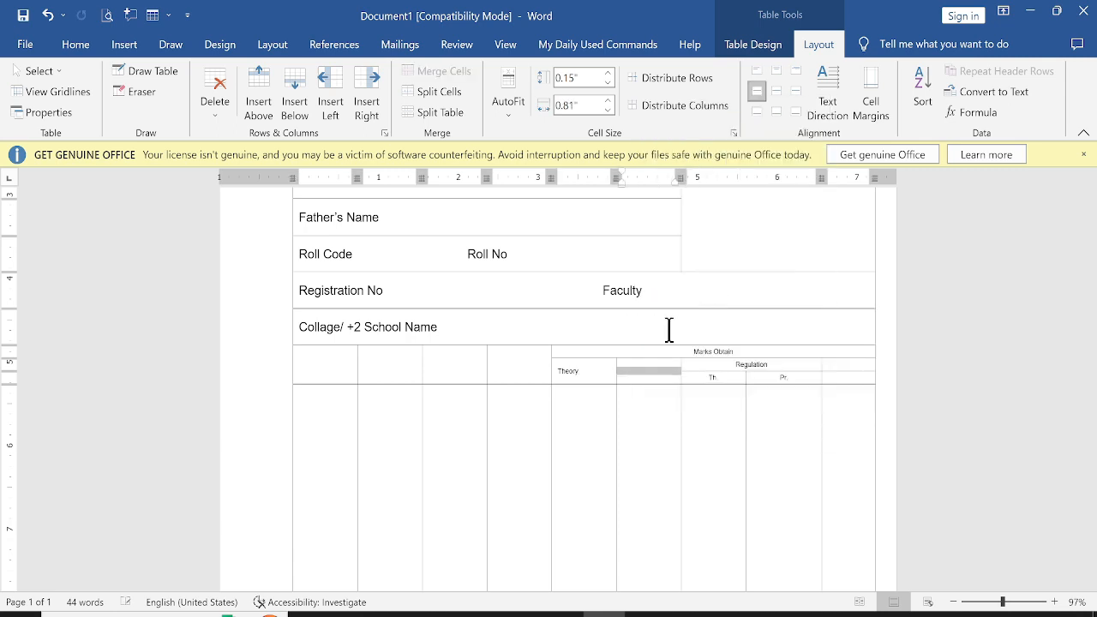
type("Practical")
Merge the two lower header cells of the last column and enter Subject Total, checking the original marksheet
left_click_drag(837, 365, 840, 376)
right_click(840, 369)
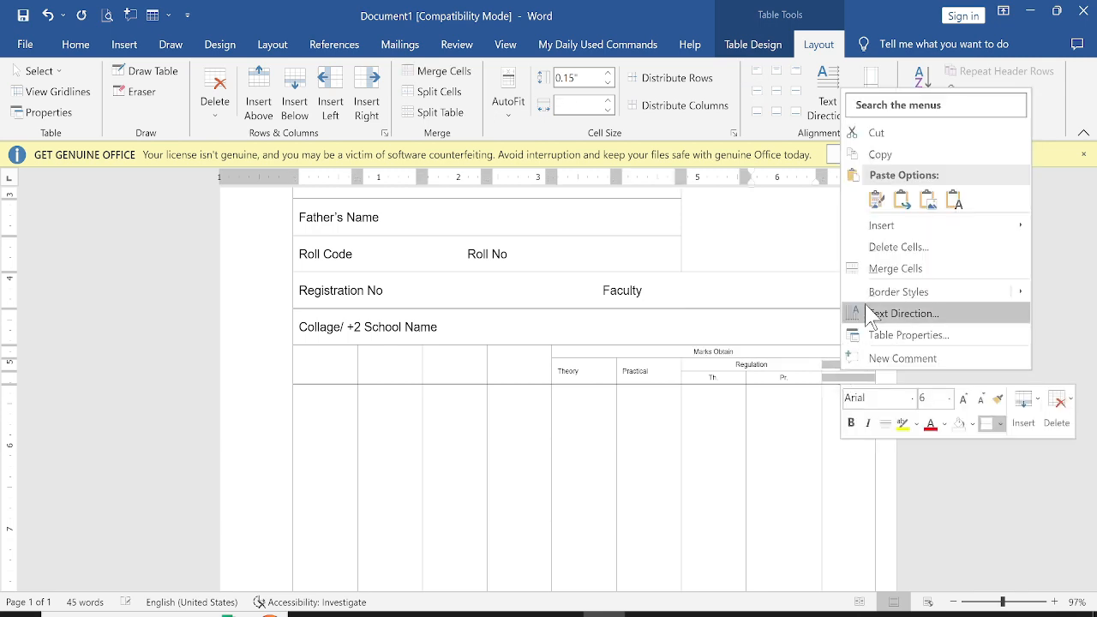
left_click(883, 269)
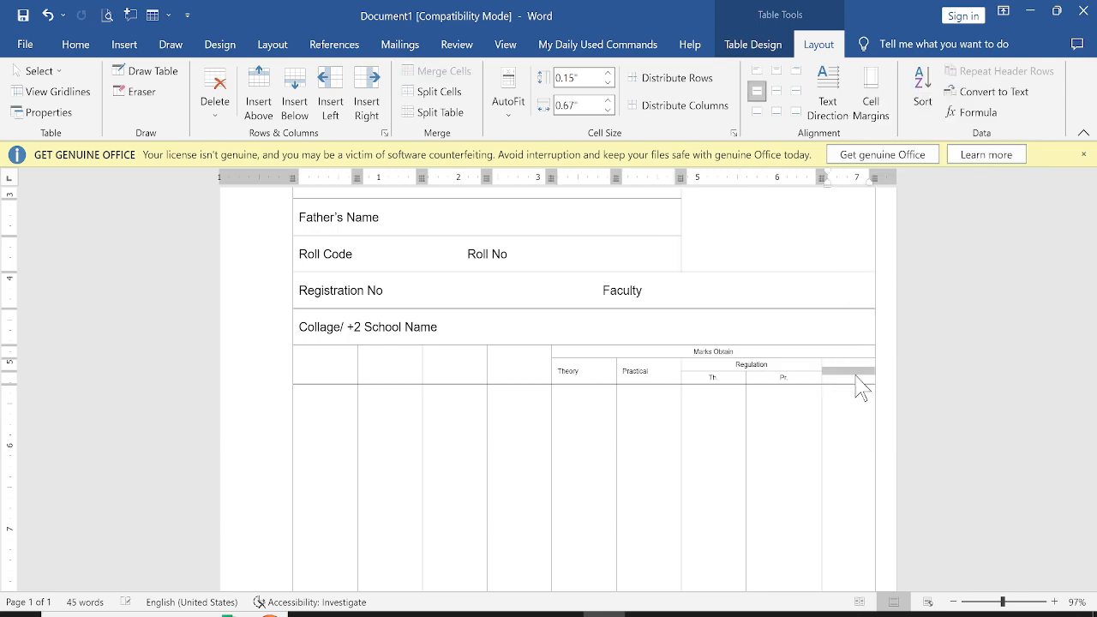
key("alt+Tab")
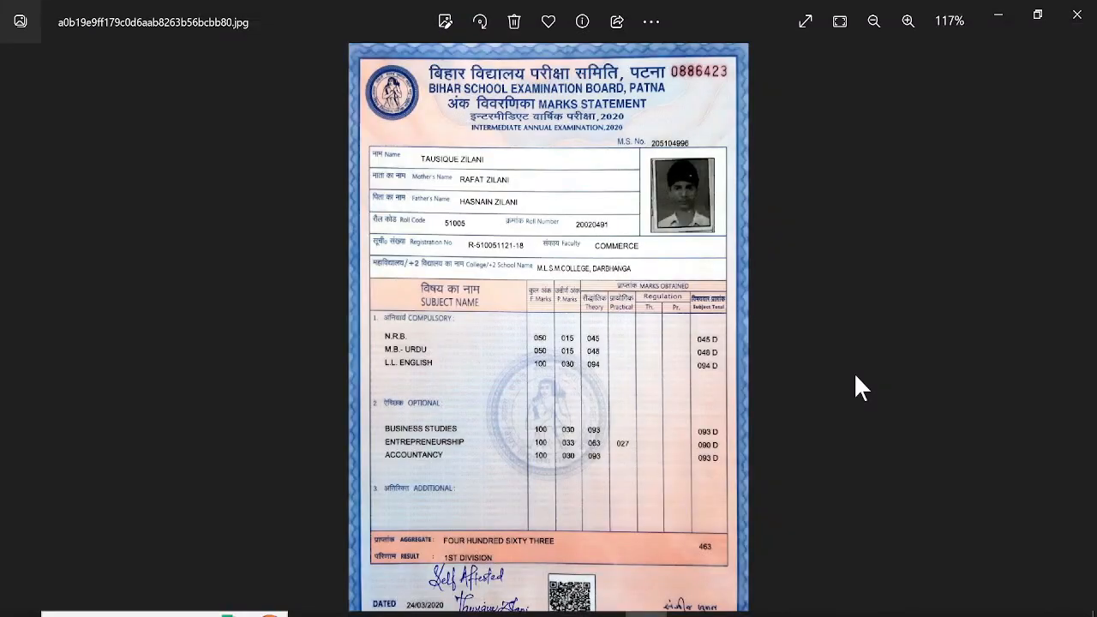
key("alt+Tab")
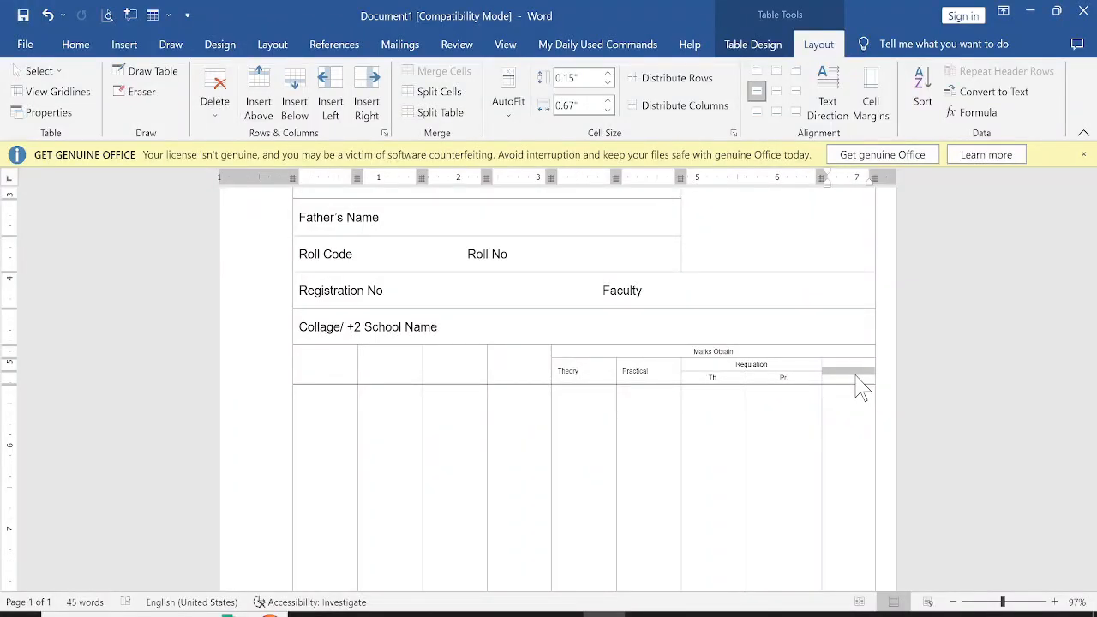
type("Subject Total")
key("alt+Tab")
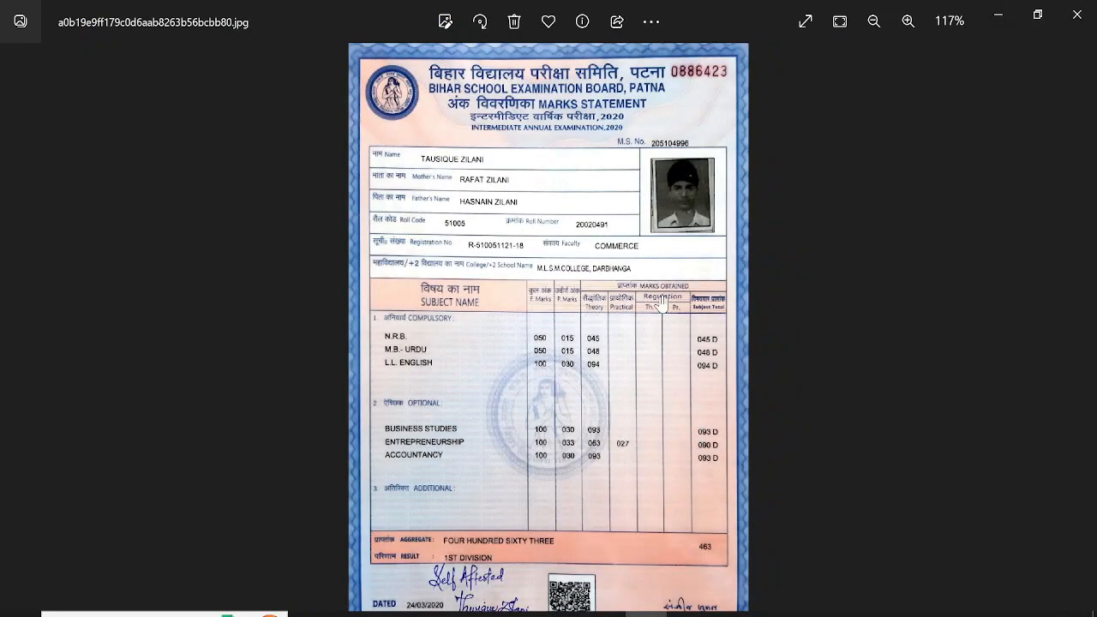
key("alt+Tab")
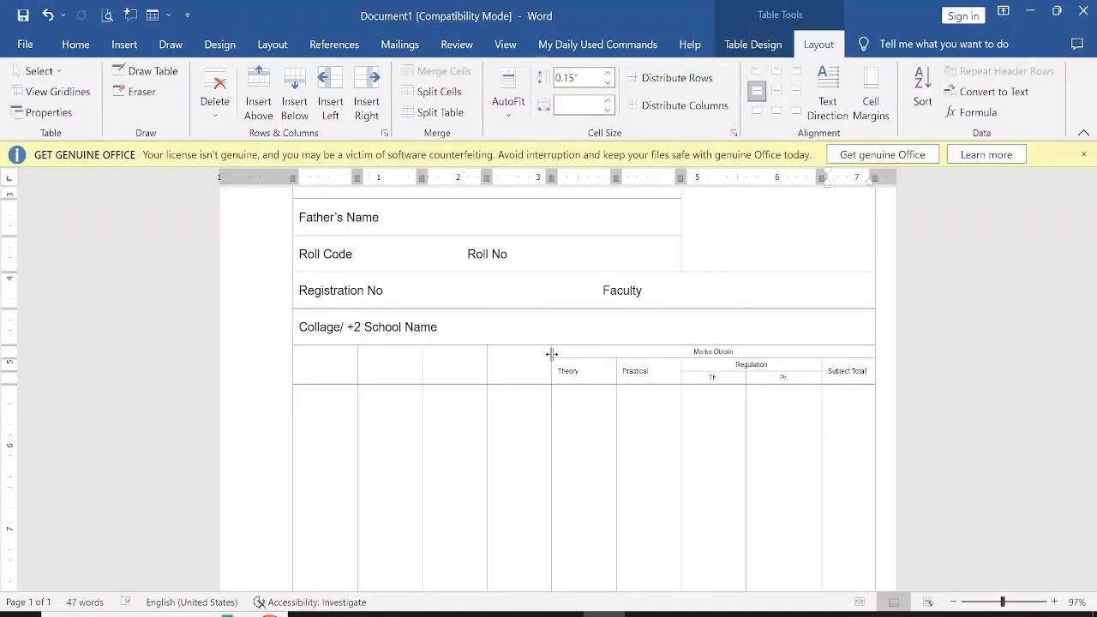
Enter Subject Name, F. Marks and P. Marks in the first three header cells, comparing against the original marksheet
key("alt+Tab")
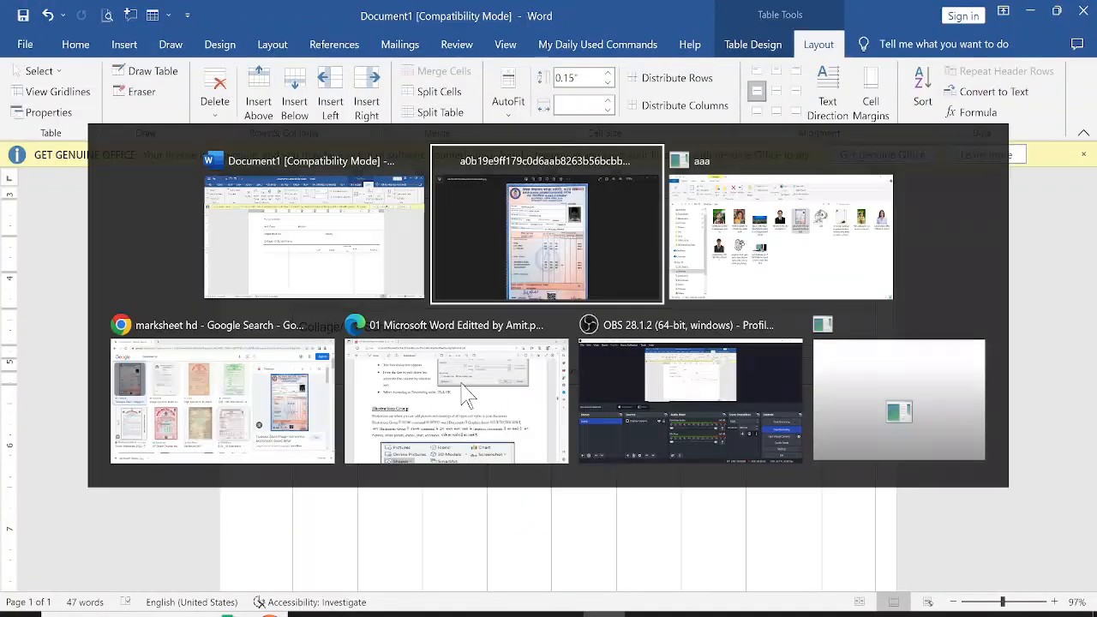
key("alt+Tab")
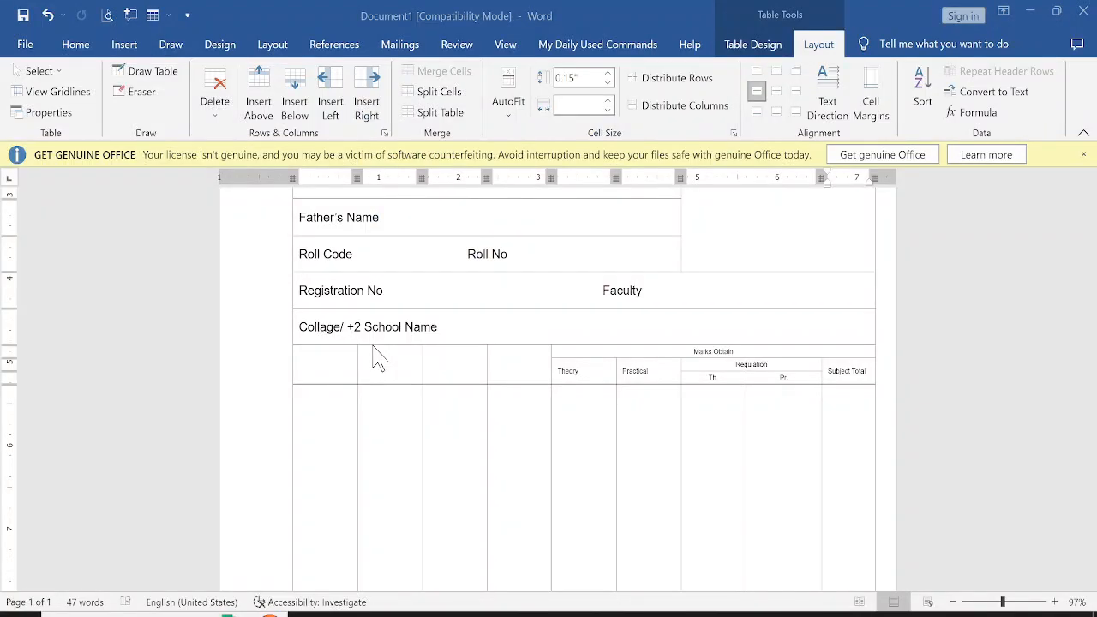
left_click(338, 371)
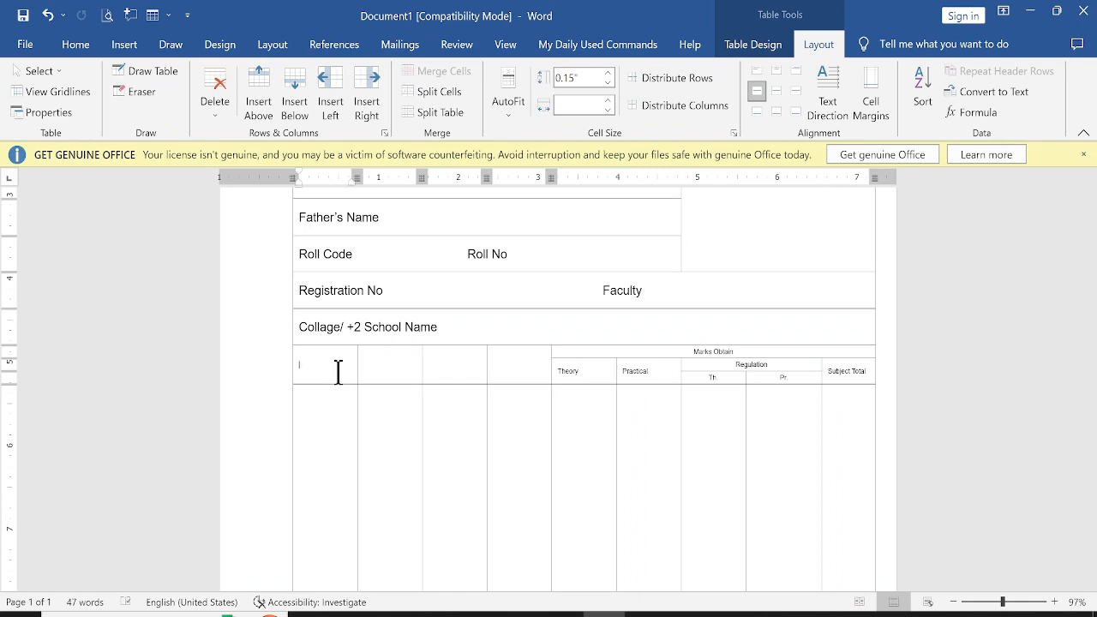
type("s")
key("Tab")
key("alt+Tab")
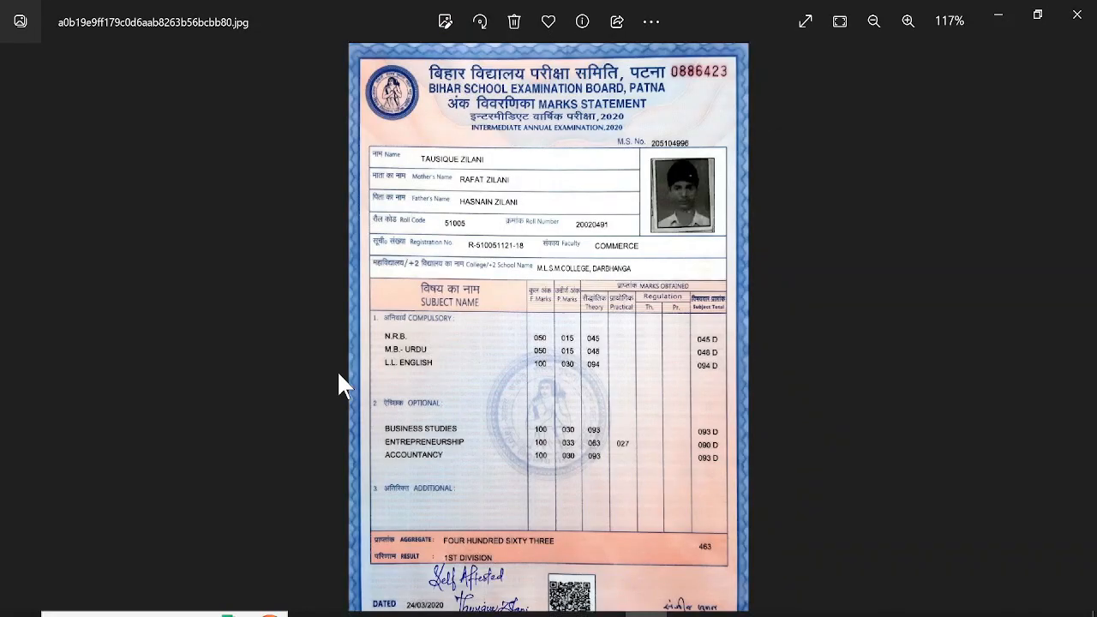
key("alt+Tab")
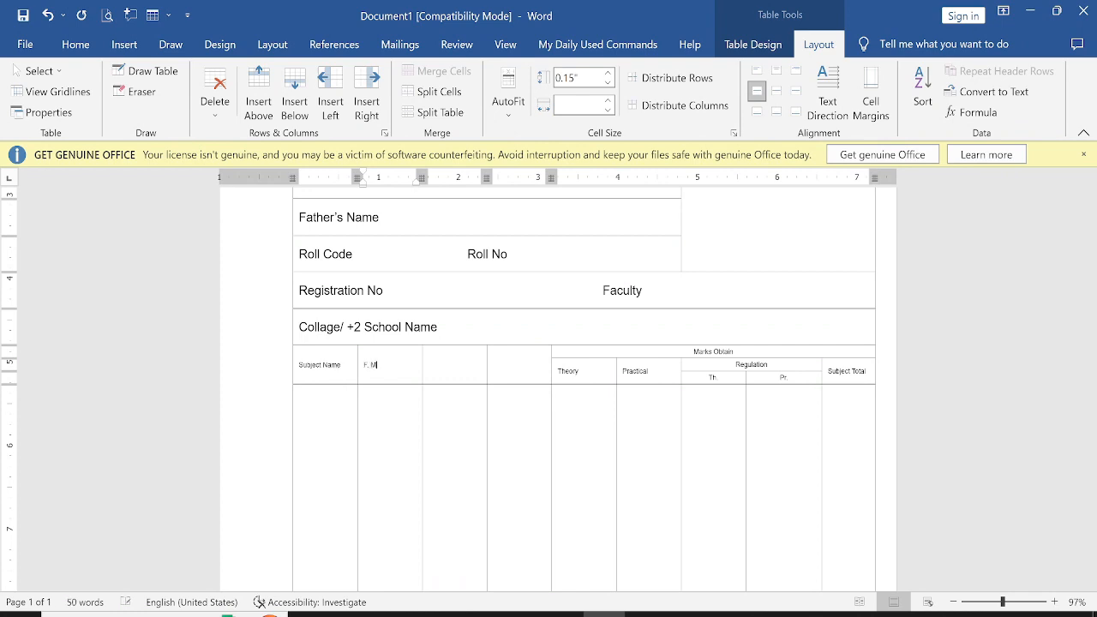
key("Tab")
key("alt+Tab")
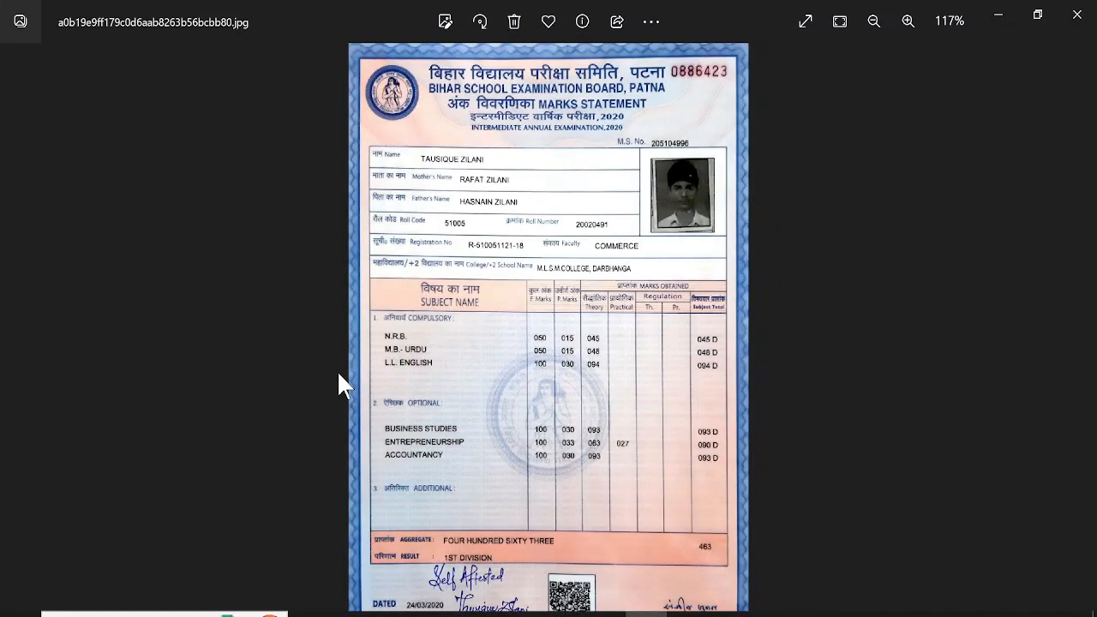
key("alt+Tab")
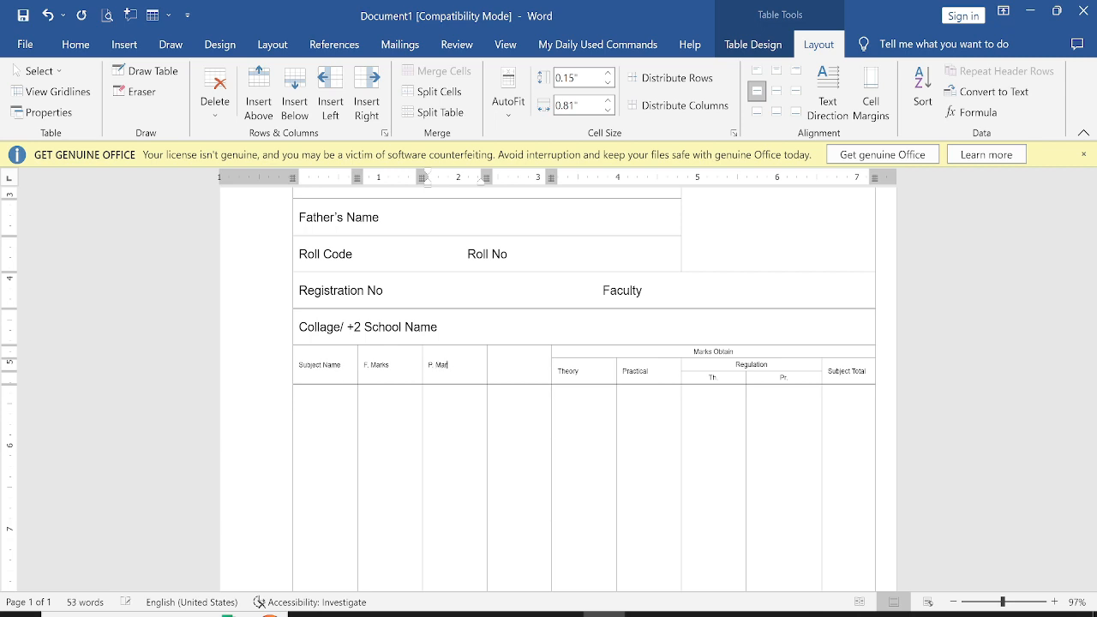
key("Tab")
key("alt+Tab")
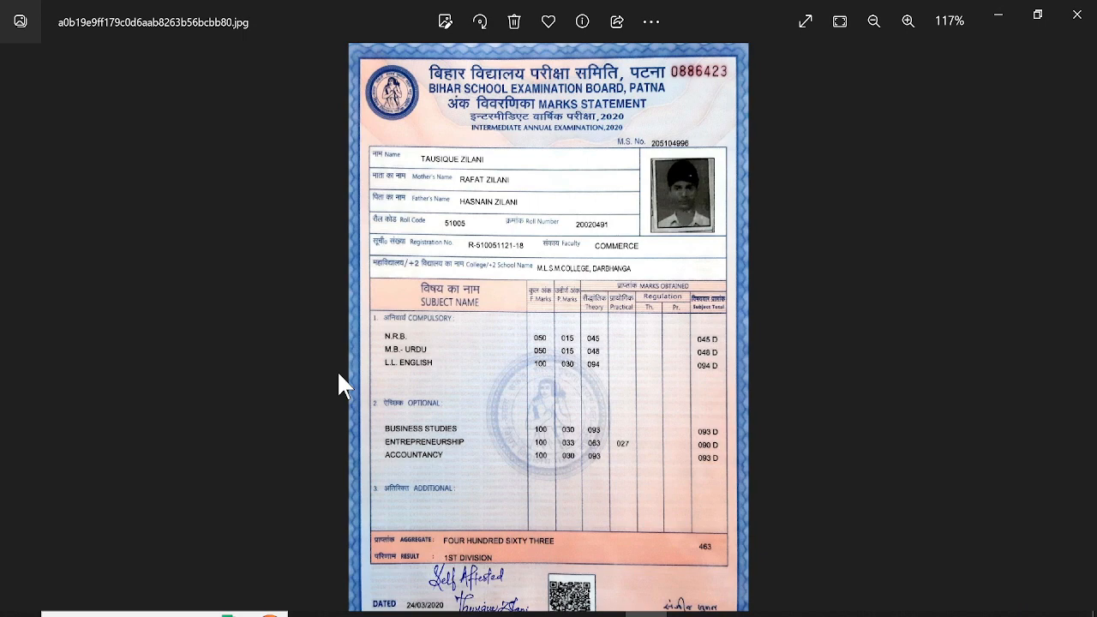
key("alt+Tab")
key("alt+Tab")
key("alt+Tab")
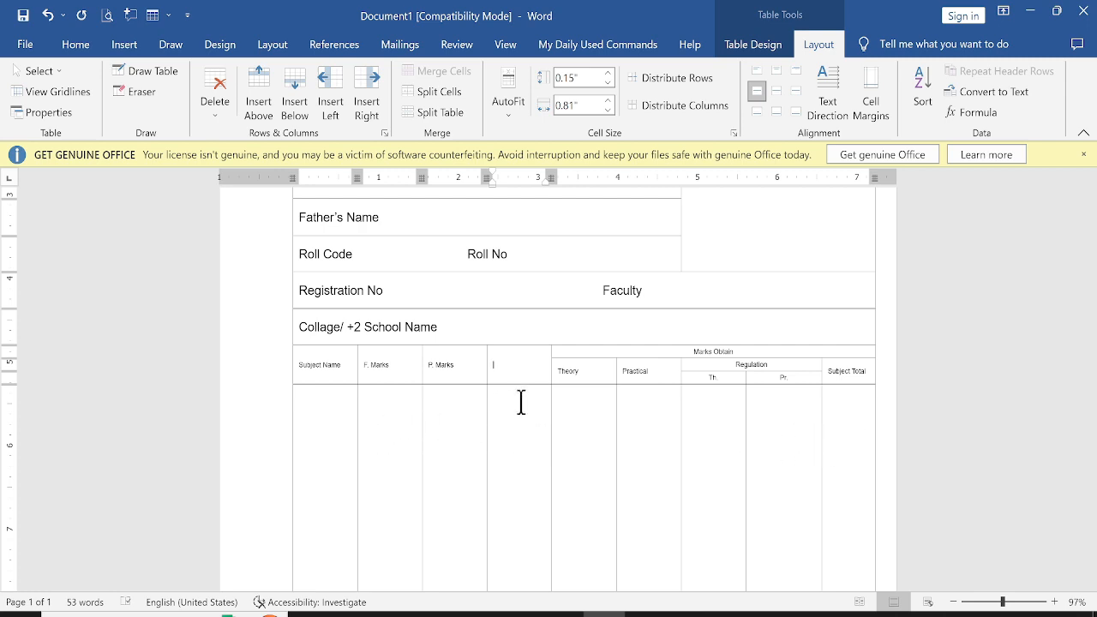
Try to drag the F. Marks and P. Marks headings one column to the right
scroll(522, 384, "down", 3)
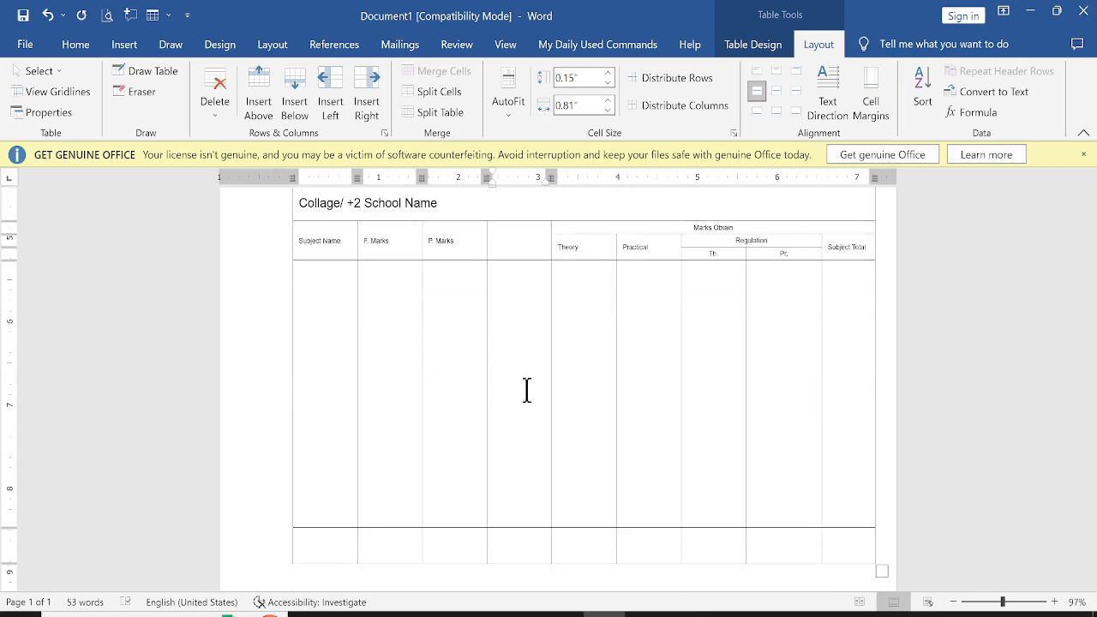
scroll(527, 390, "up", 1)
scroll(524, 391, "up", 2)
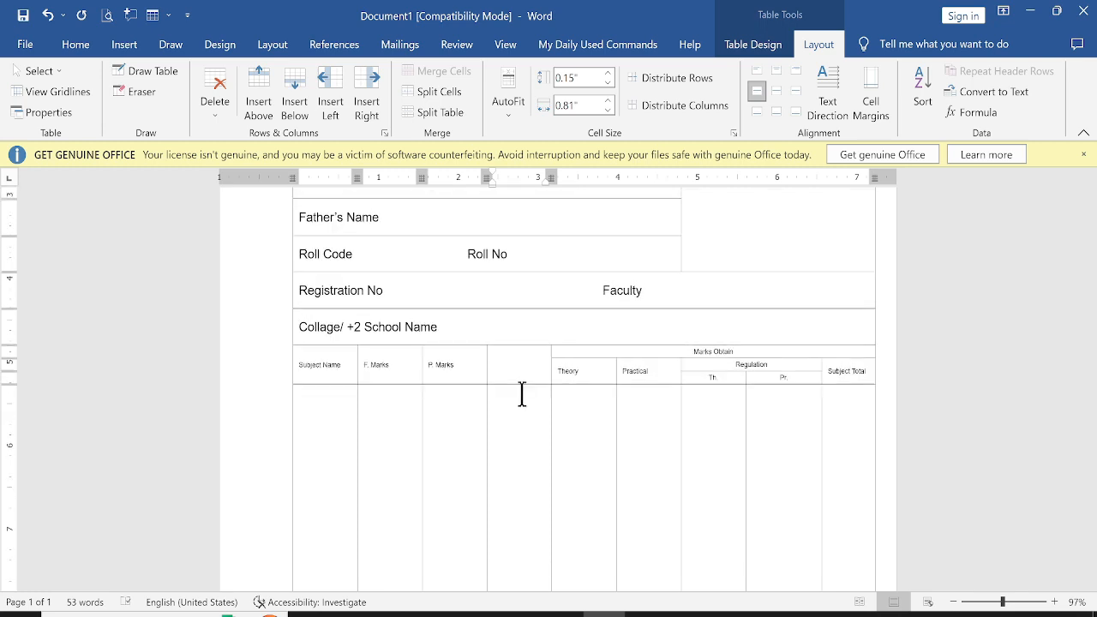
scroll(519, 392, "down", 1)
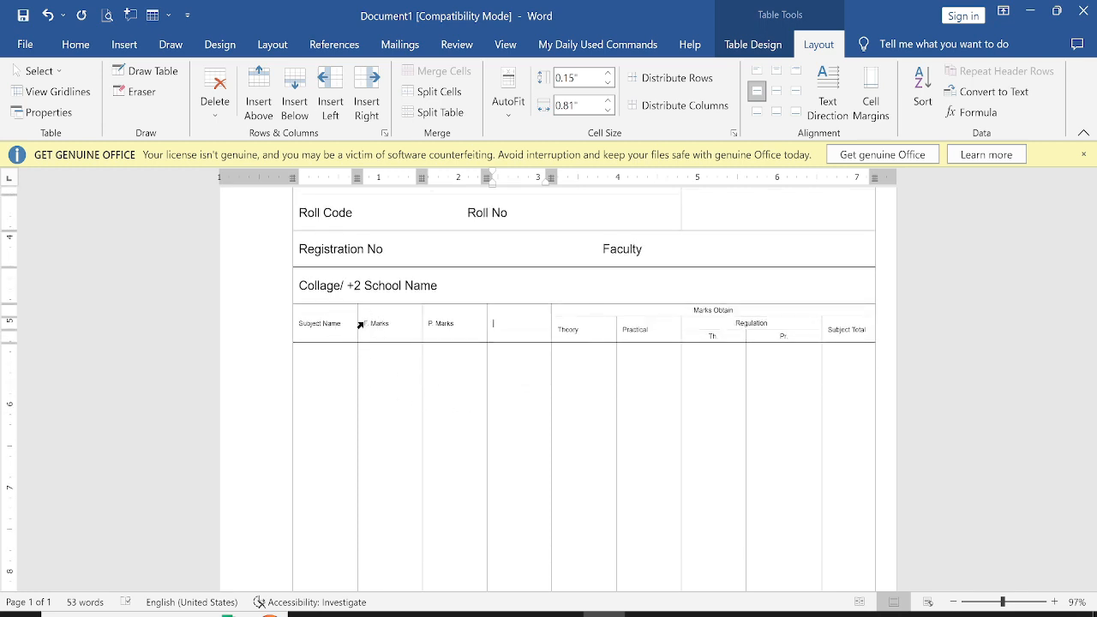
mouse_move(366, 323)
left_mouse_down()
mouse_move(455, 340)
mouse_move(517, 336)
left_mouse_up()
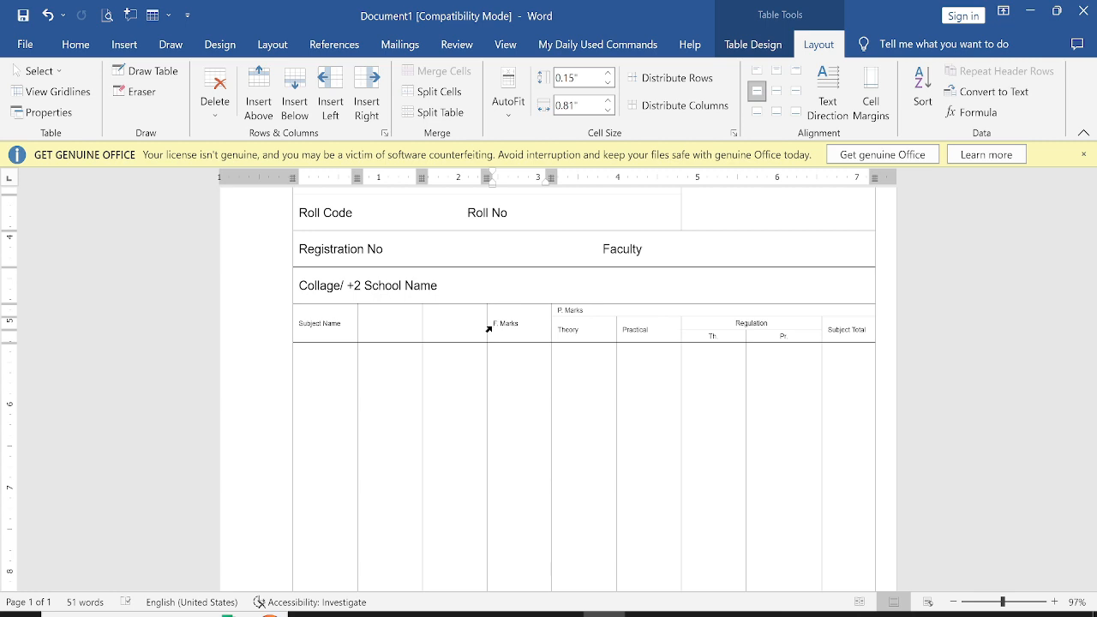
key("ctrl+z")
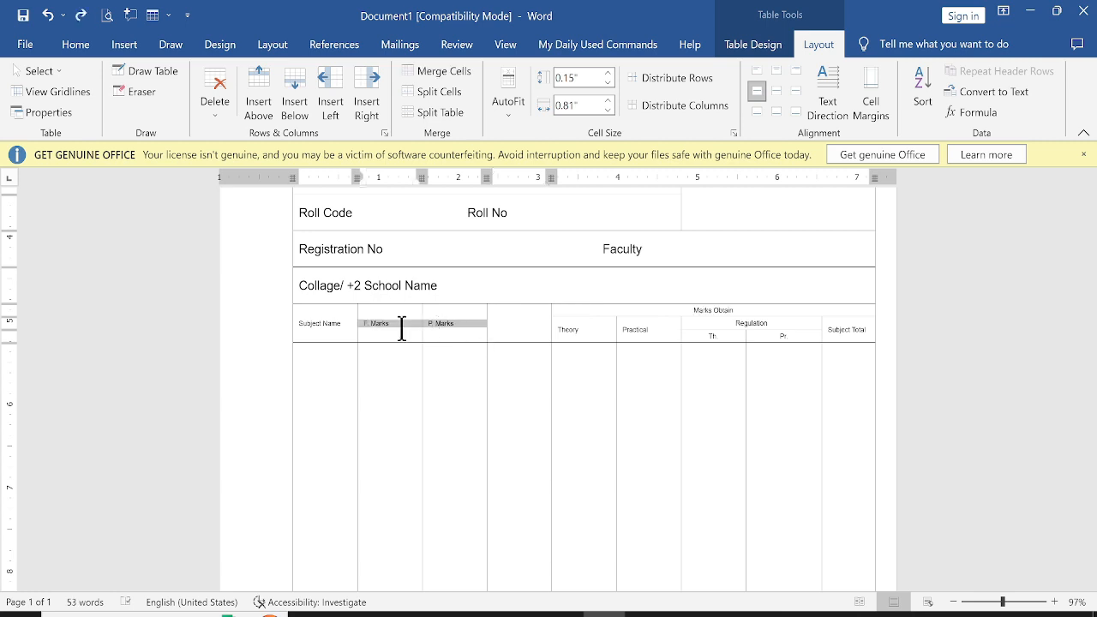
Shift the F. Marks and P. Marks headings one column right, leaving the second header cell empty
left_click(441, 324)
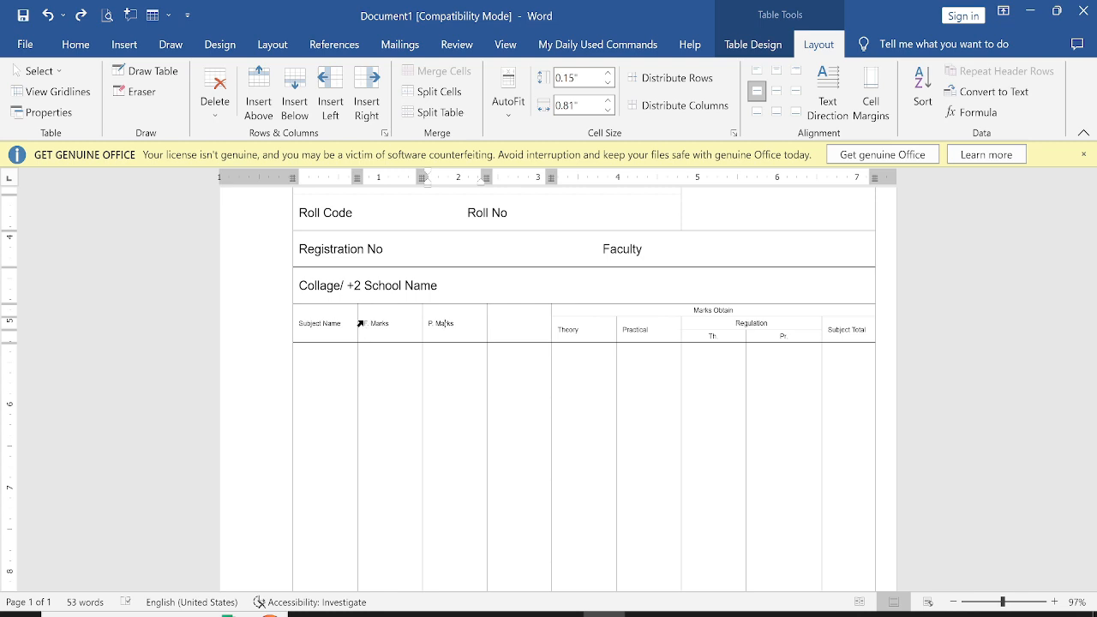
left_click_drag(360, 323, 446, 333)
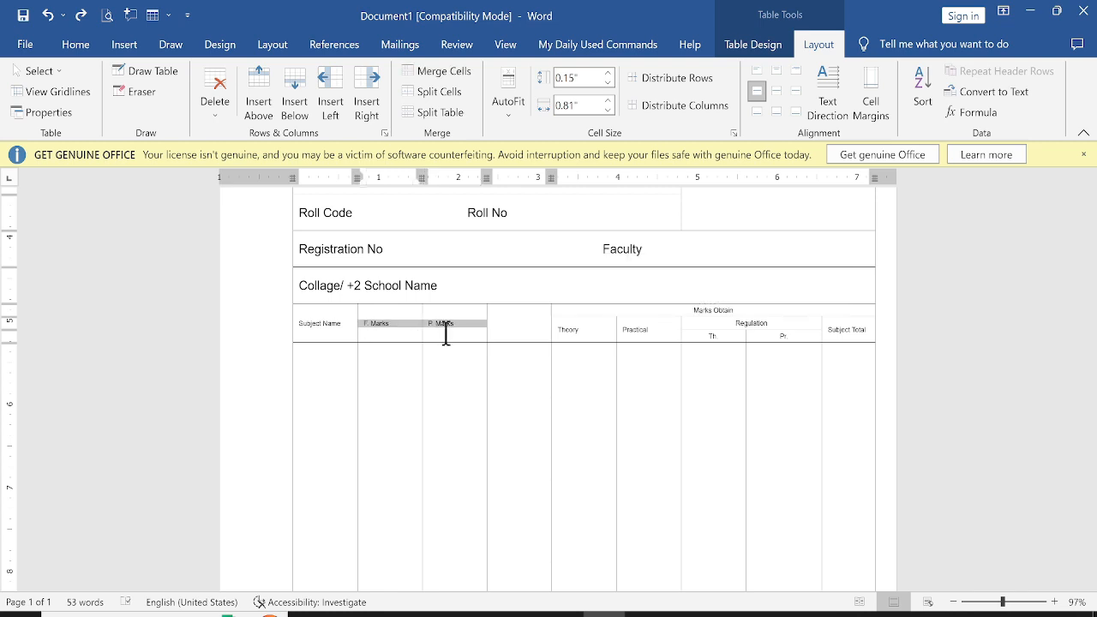
key("Delete")
left_click(458, 328)
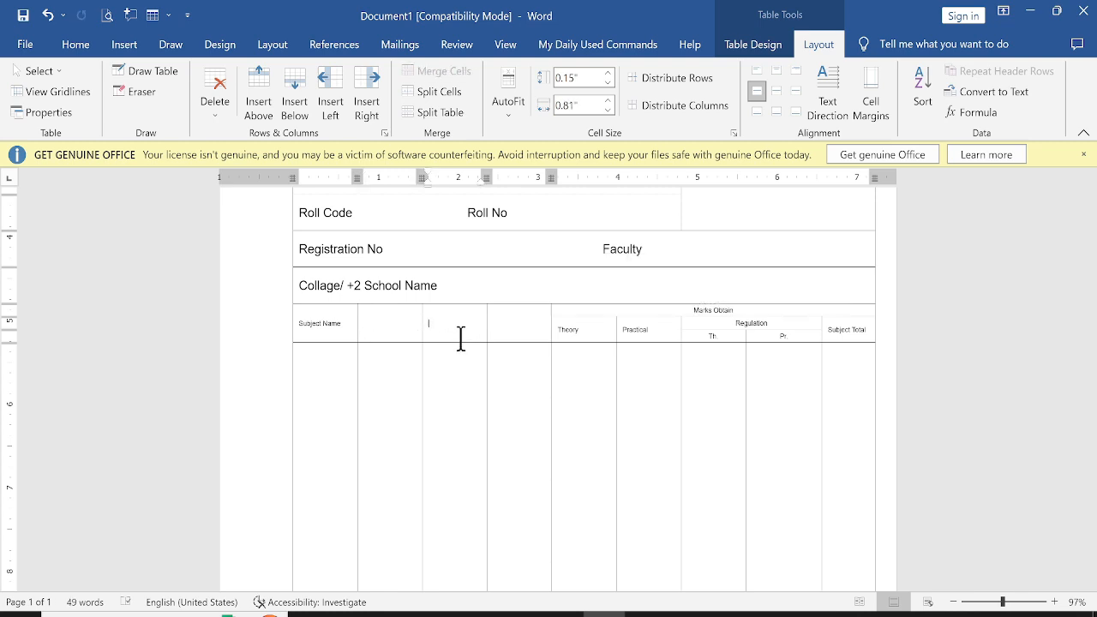
key("ctrl+z")
left_click(455, 377)
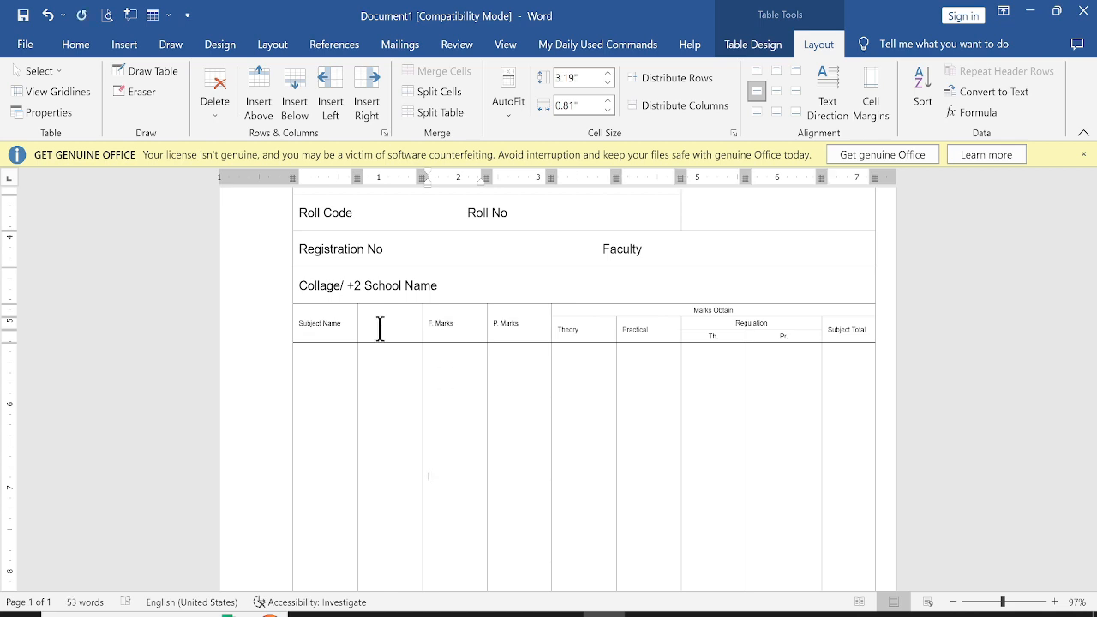
Try to merge the Subject Name column and the empty column across the header and body rows
mouse_move(343, 330)
left_mouse_down()
mouse_move(385, 333)
mouse_move(391, 592)
mouse_move(378, 420)
left_mouse_up()
right_click(381, 422)
left_click(433, 319)
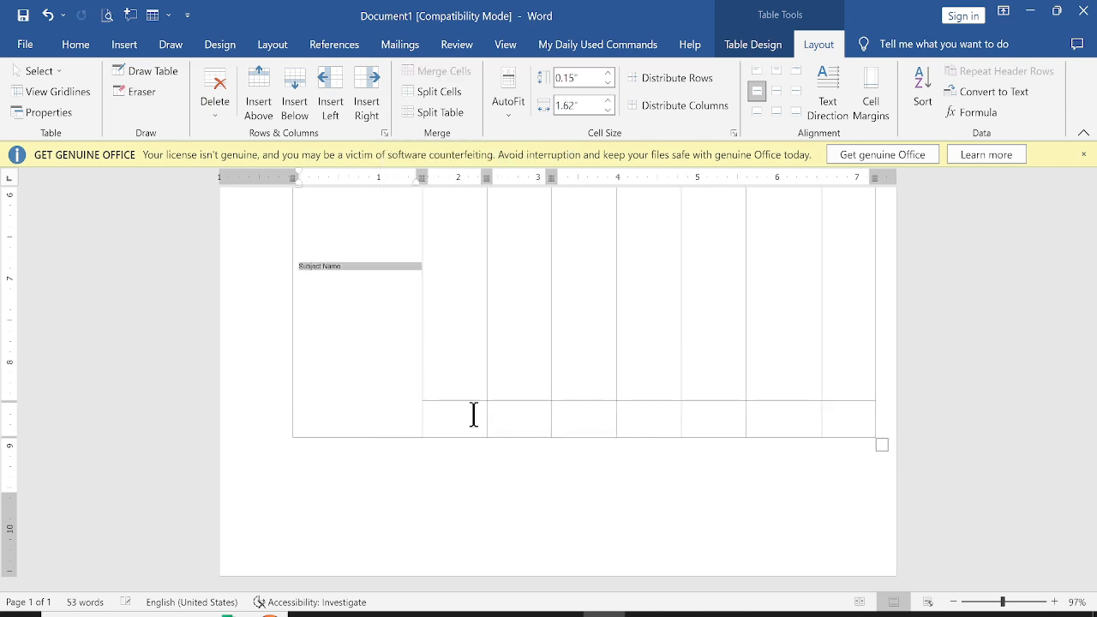
scroll(476, 413, "up", 4)
scroll(475, 412, "up", 1)
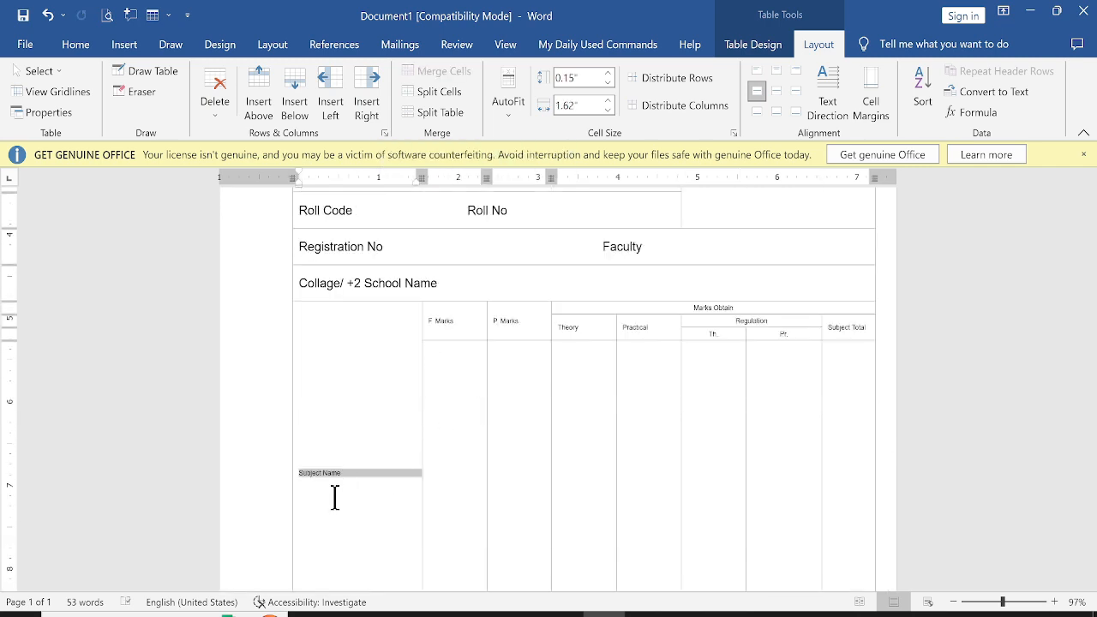
key("ctrl+z")
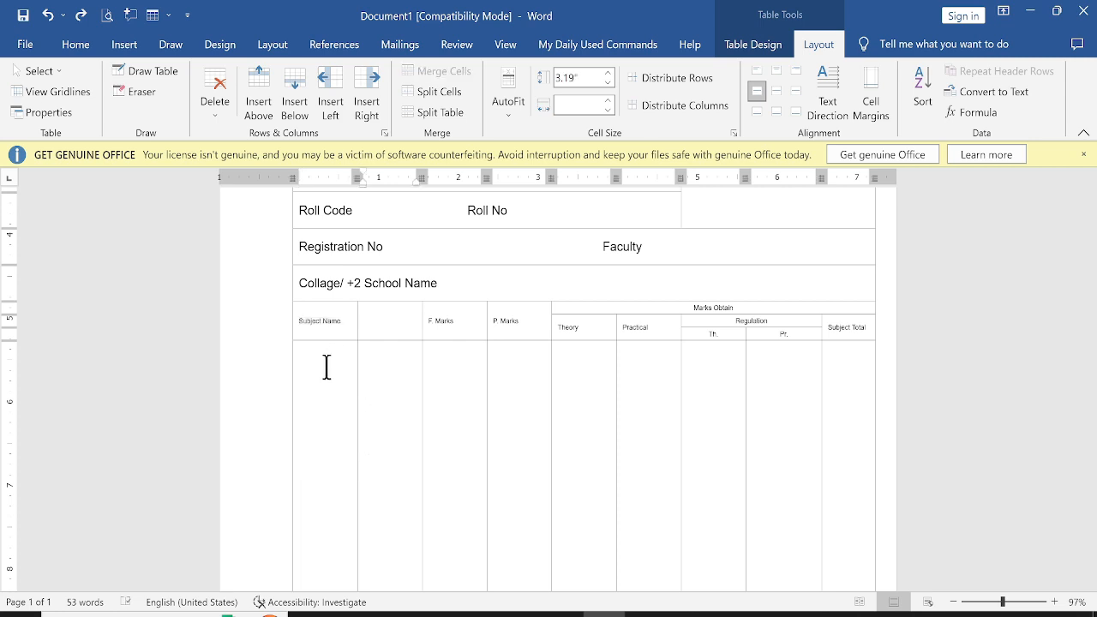
Merge the Subject Name header cell and the marks body cell below each with the empty cell to their right
left_click_drag(339, 317, 374, 314)
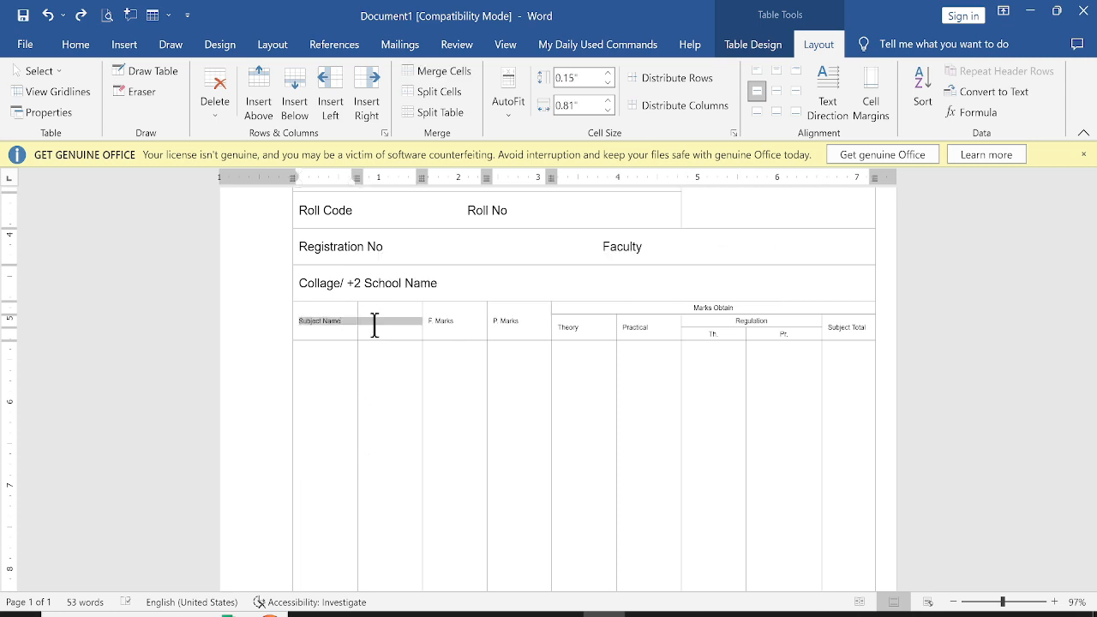
right_click(388, 311)
left_click(416, 506)
left_click(340, 414)
right_click(392, 472)
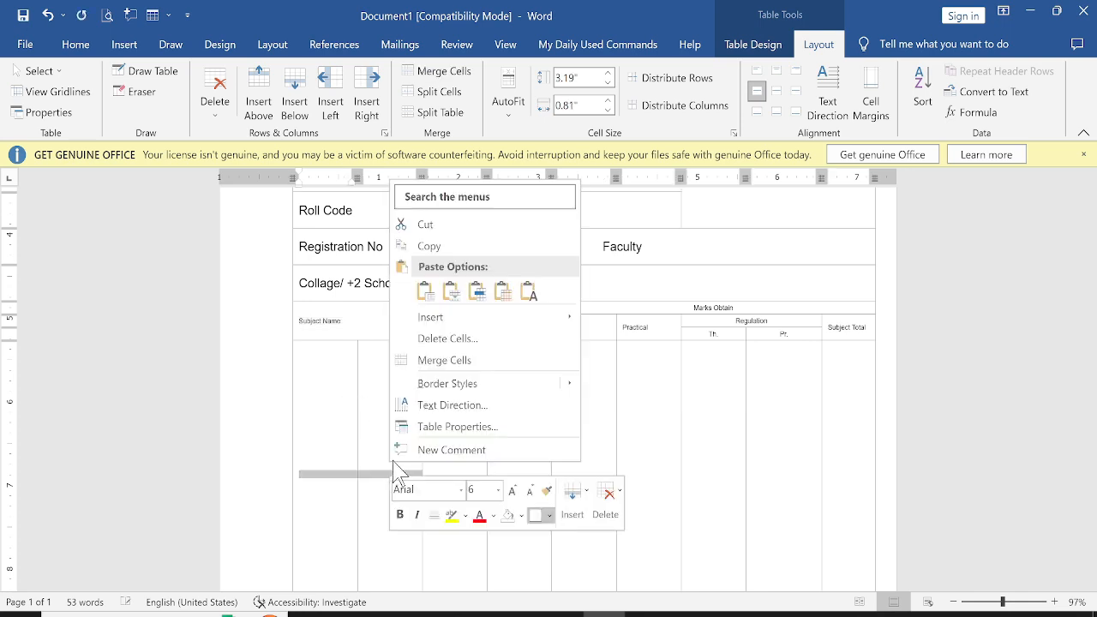
left_click(404, 360)
Merge the first two cells of the table's bottom row
scroll(350, 505, "down", 3)
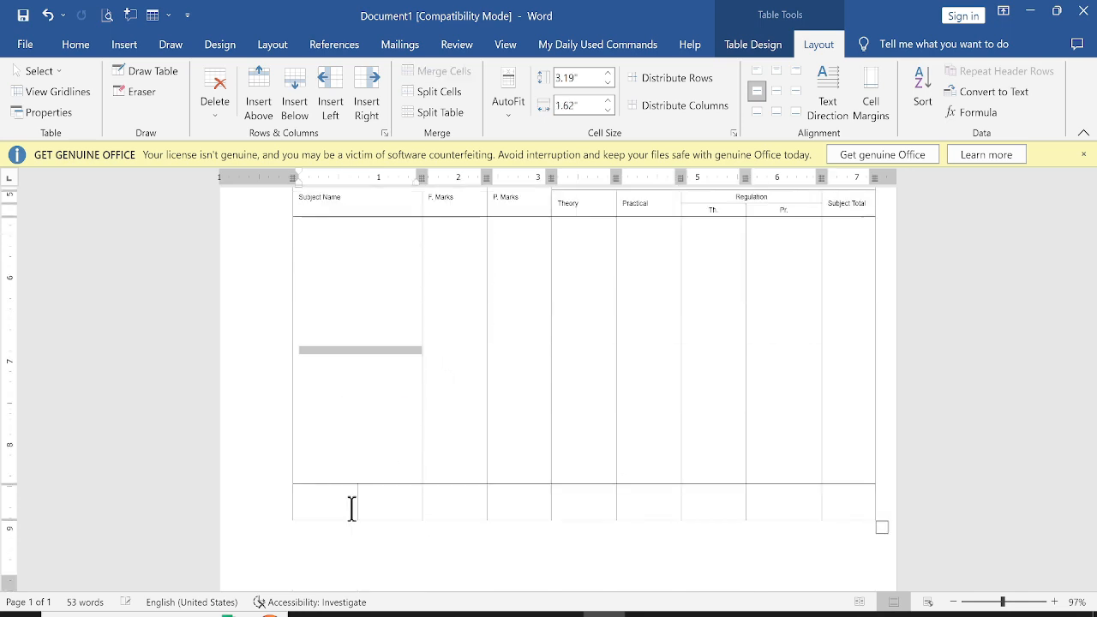
left_click_drag(353, 498, 380, 495)
right_click(383, 508)
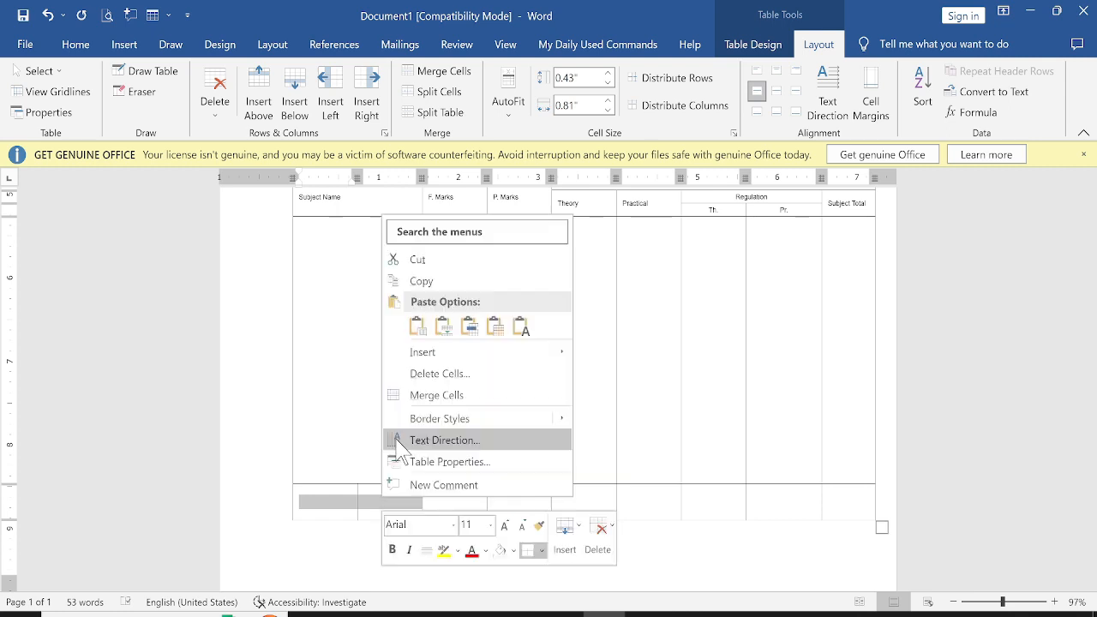
left_click(403, 394)
scroll(357, 420, "up", 3)
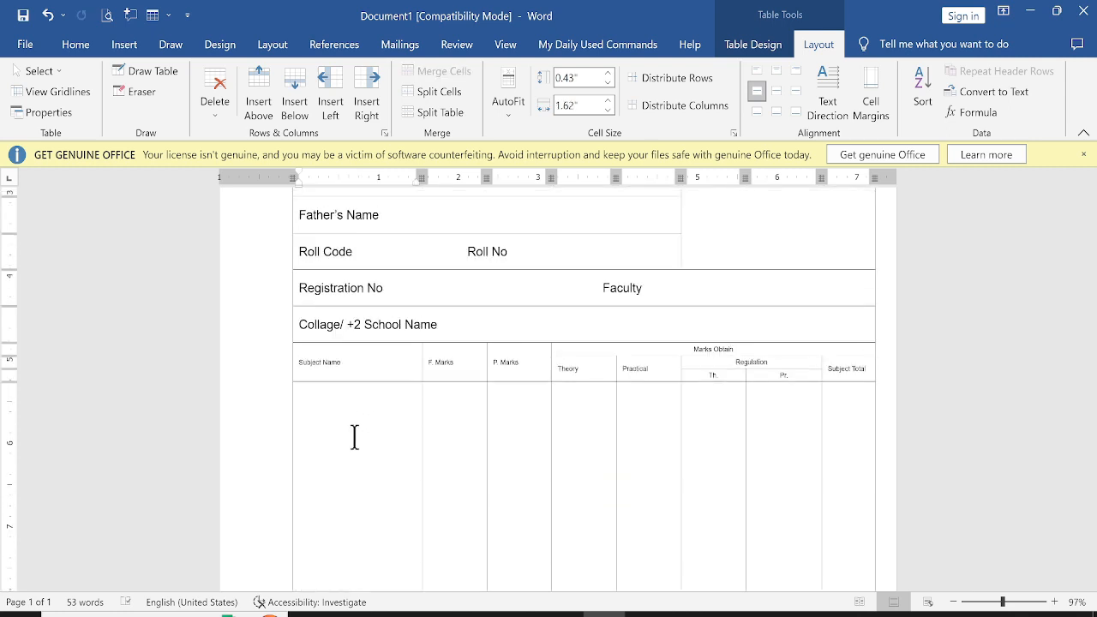
Adjust the Regulation Th. and Pt. columns and distribute them to equal widths
left_click(390, 422)
left_click_drag(745, 374, 787, 379)
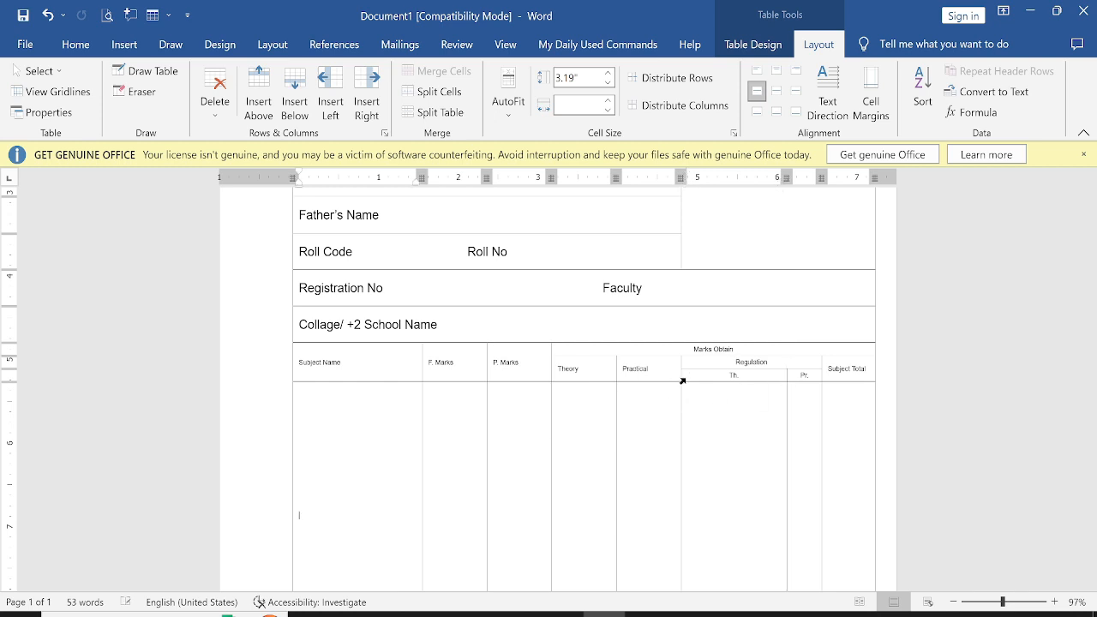
mouse_move(687, 375)
left_mouse_down()
mouse_move(749, 378)
mouse_move(799, 413)
left_mouse_up()
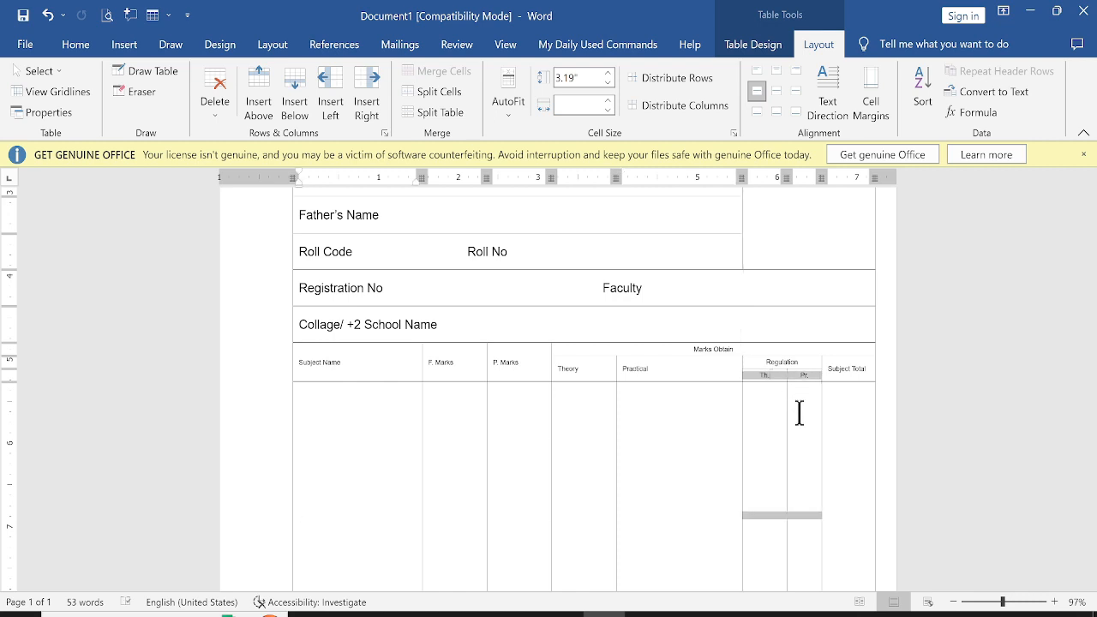
left_click_drag(800, 559, 800, 415)
scroll(794, 399, "up", 5)
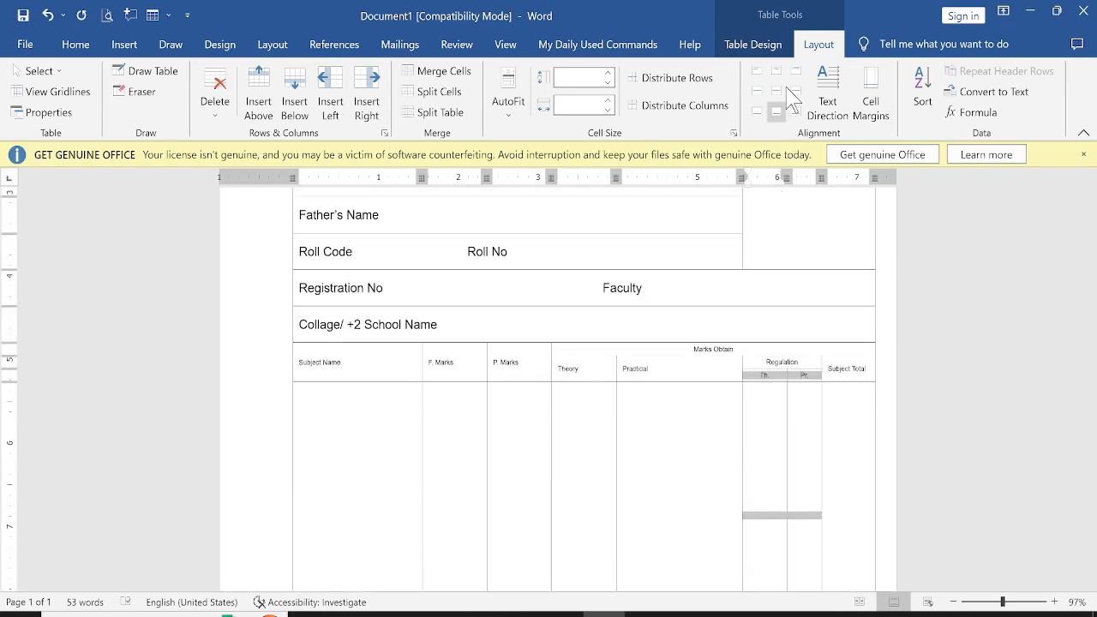
left_click(688, 106)
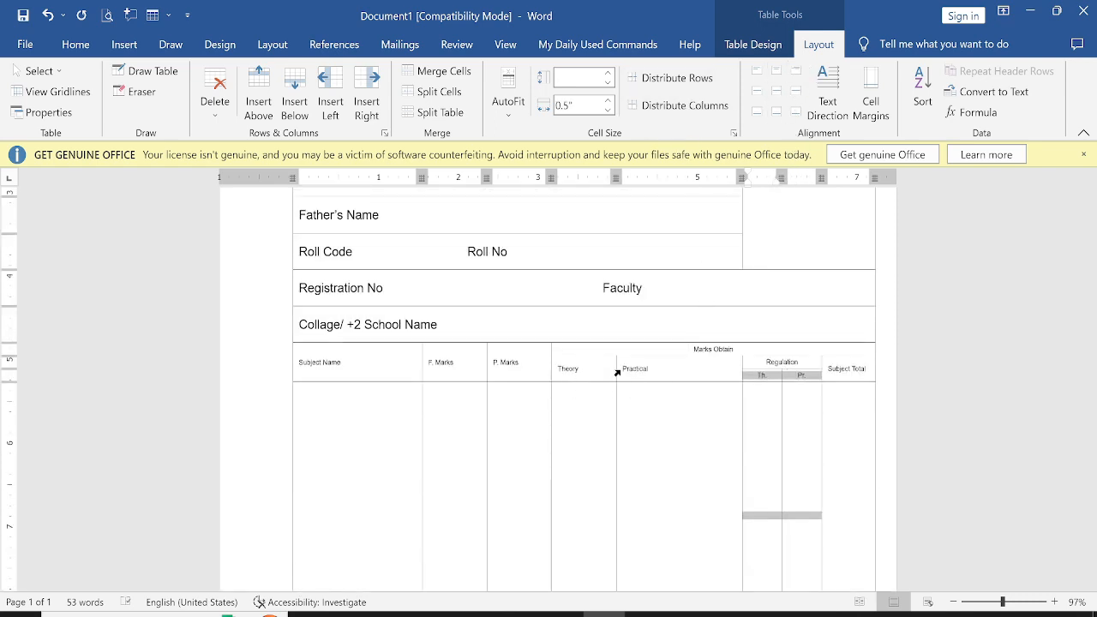
Widen the Subject Name column by shifting the Practical, Theory, P. Marks and F. Marks column borders to the right
left_click_drag(616, 370, 706, 370)
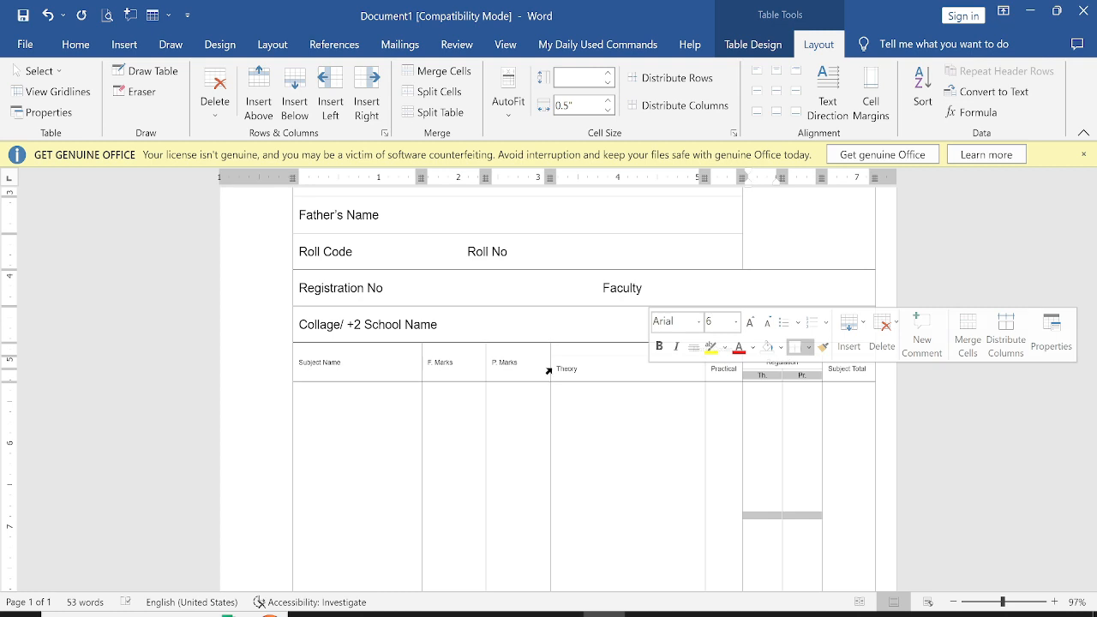
left_click(573, 416)
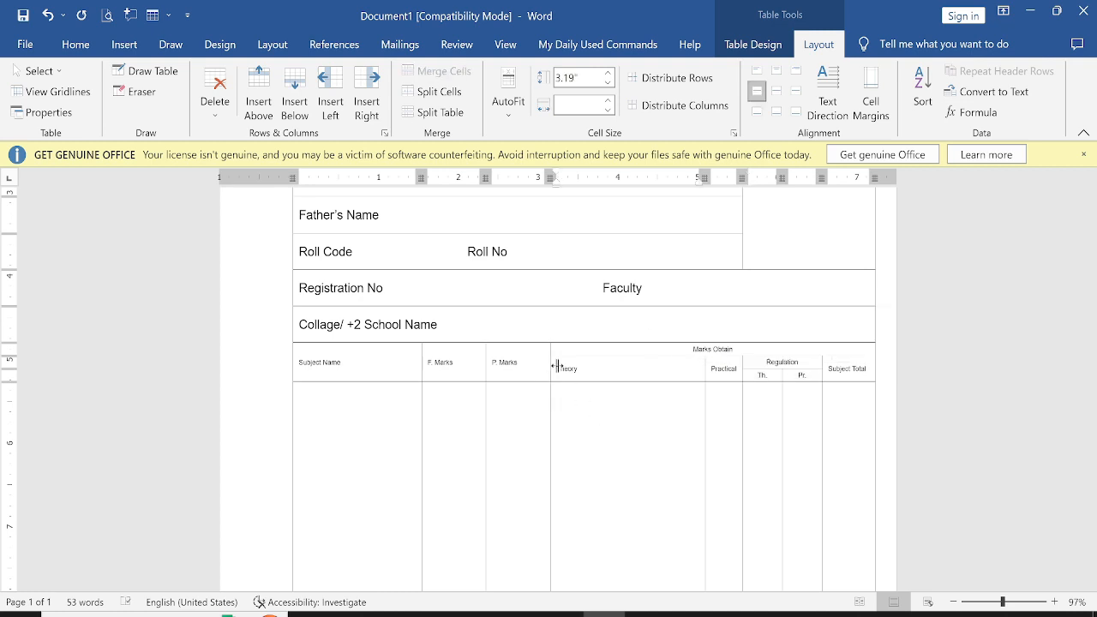
left_click_drag(556, 366, 662, 368)
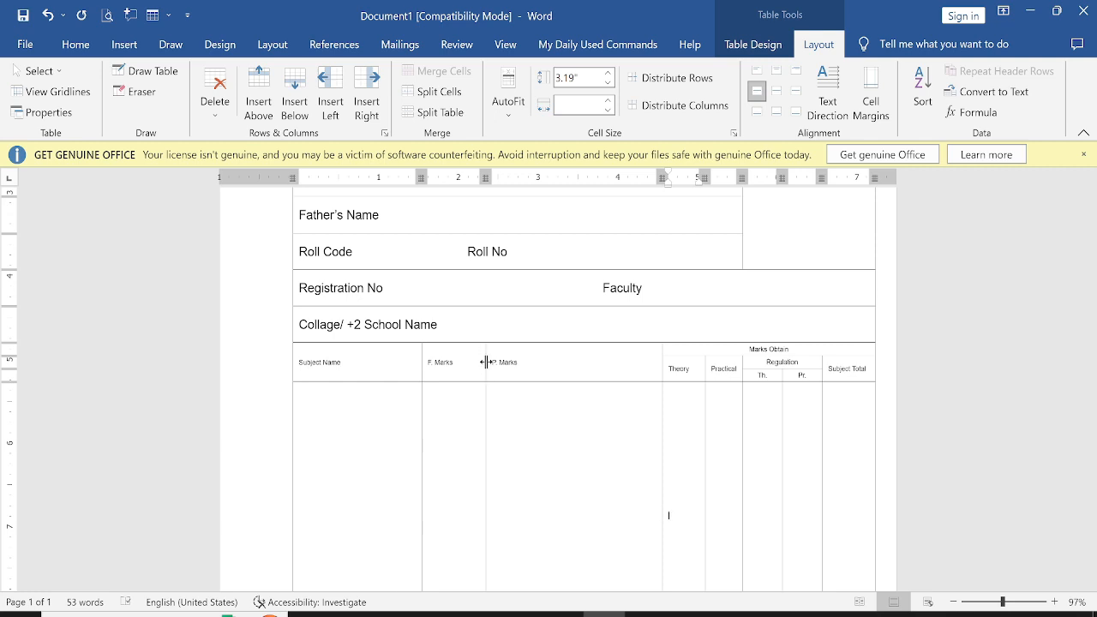
left_click_drag(486, 362, 618, 369)
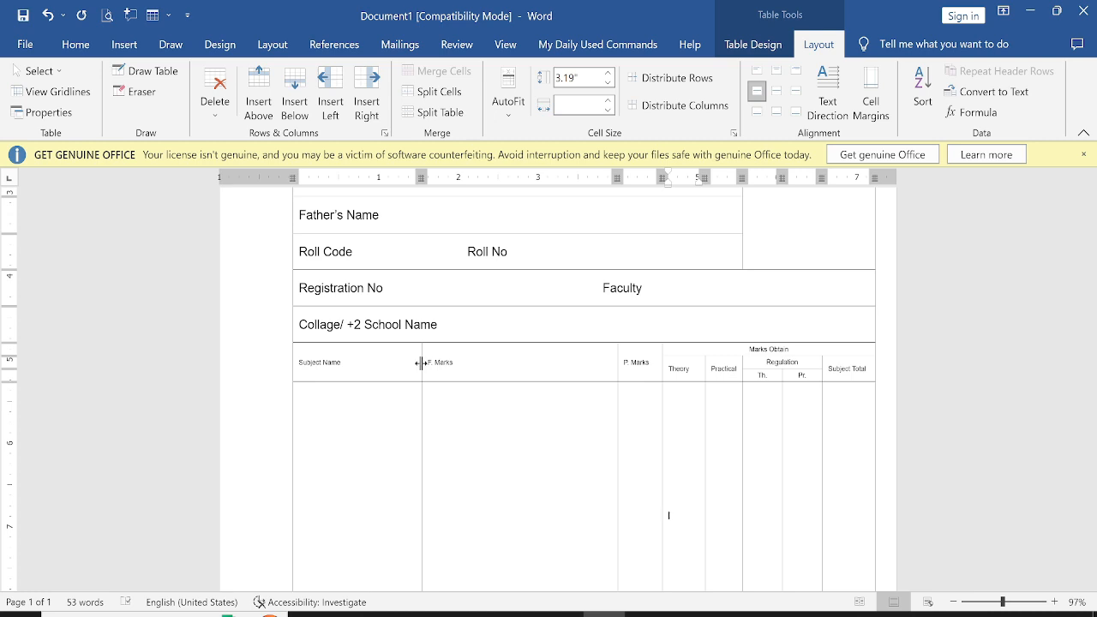
Distribute the F. Marks and P. Marks columns evenly, and likewise the Theory and Practical columns
mouse_move(421, 362)
left_mouse_down()
mouse_move(571, 366)
mouse_move(649, 449)
mouse_move(642, 588)
mouse_move(661, 540)
mouse_move(731, 506)
mouse_move(639, 477)
left_mouse_up()
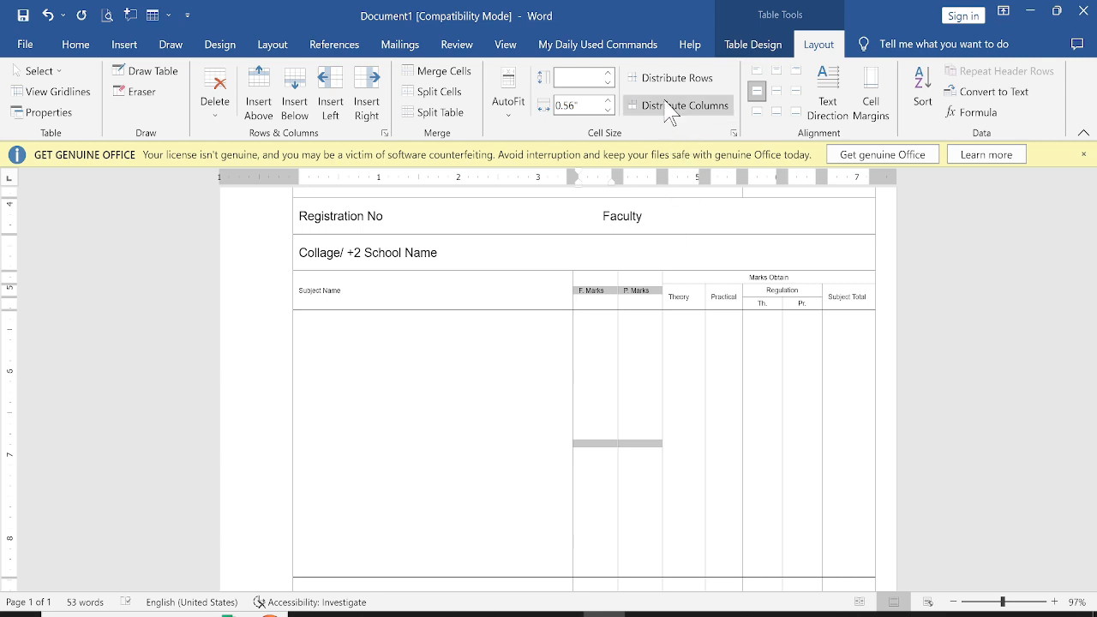
left_click_drag(688, 347, 725, 351)
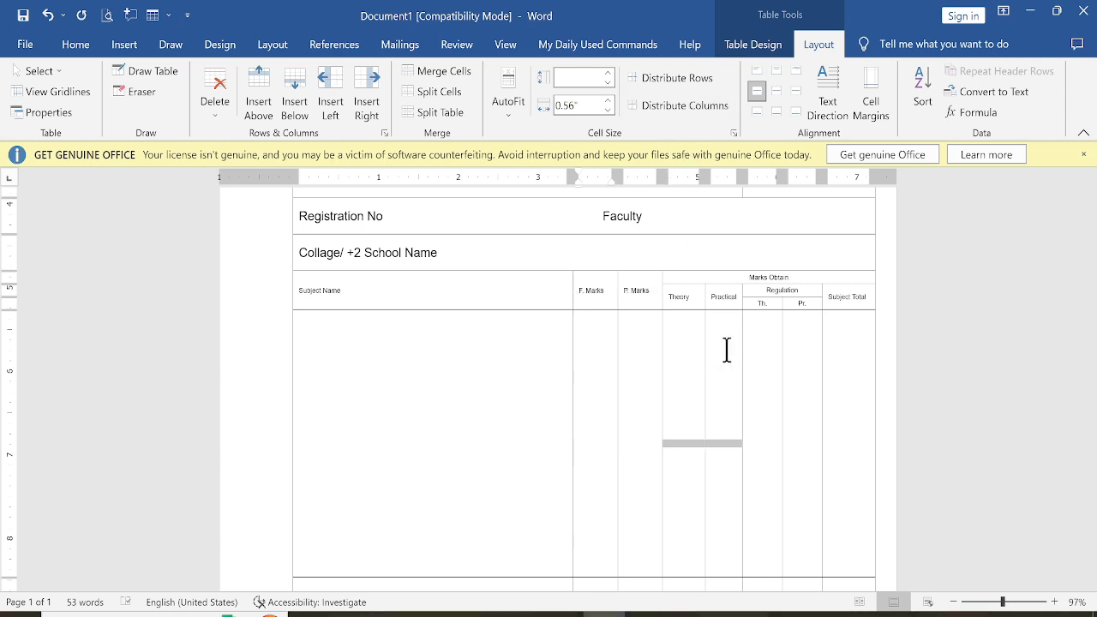
left_click(677, 334)
left_click_drag(677, 298, 732, 343)
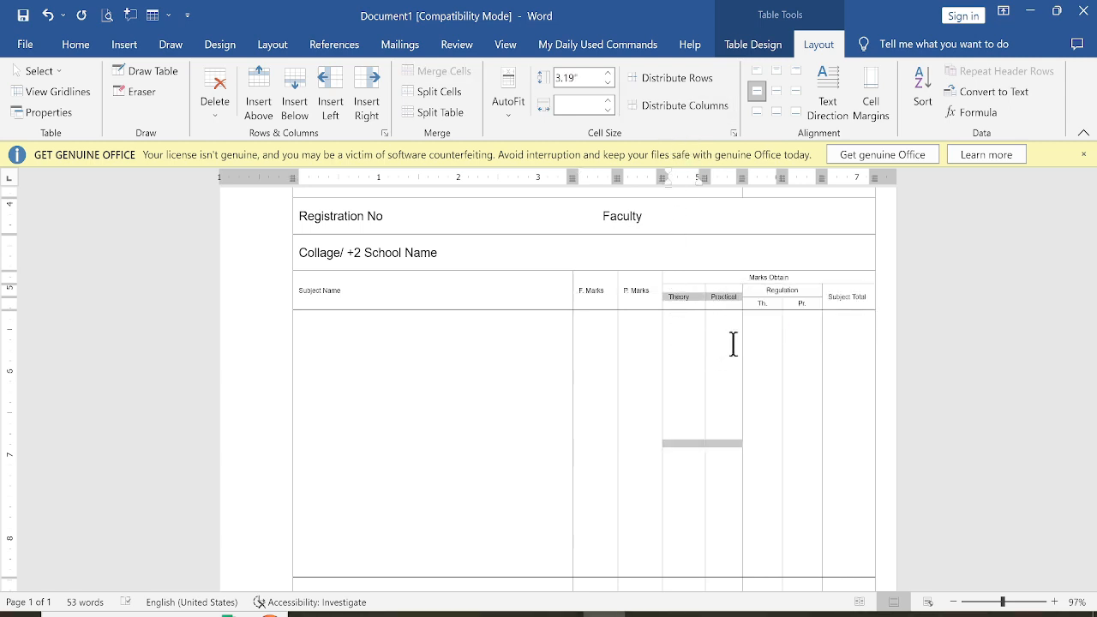
left_click(679, 105)
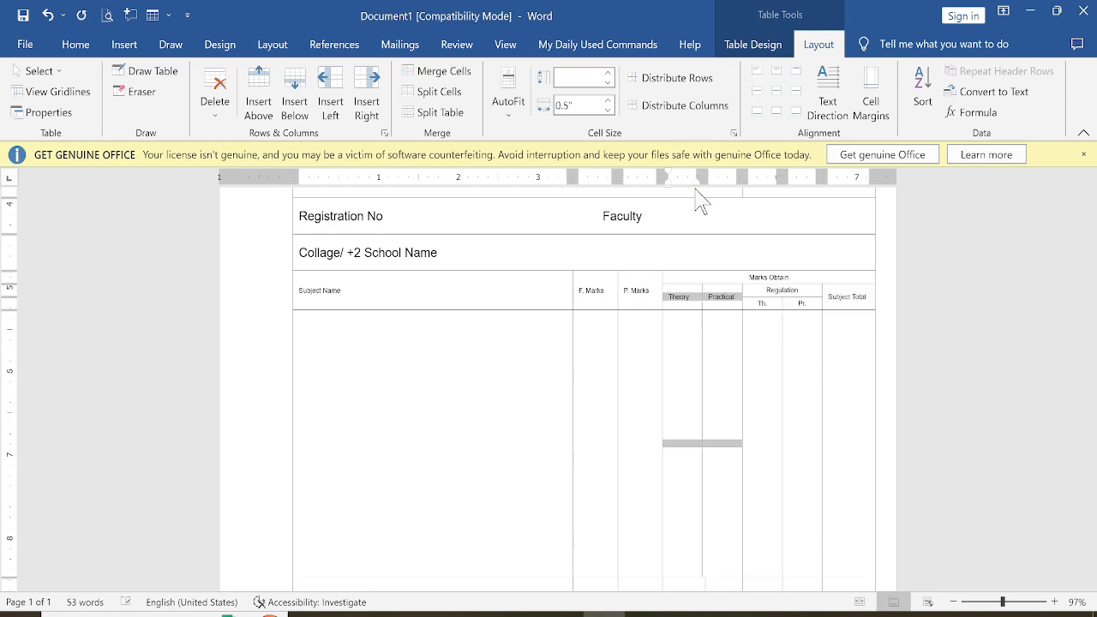
left_click(628, 422)
Distribute the bottom-row cells under Theory and Practical to equal widths
scroll(666, 509, "down", 2)
left_click_drag(687, 481, 712, 511)
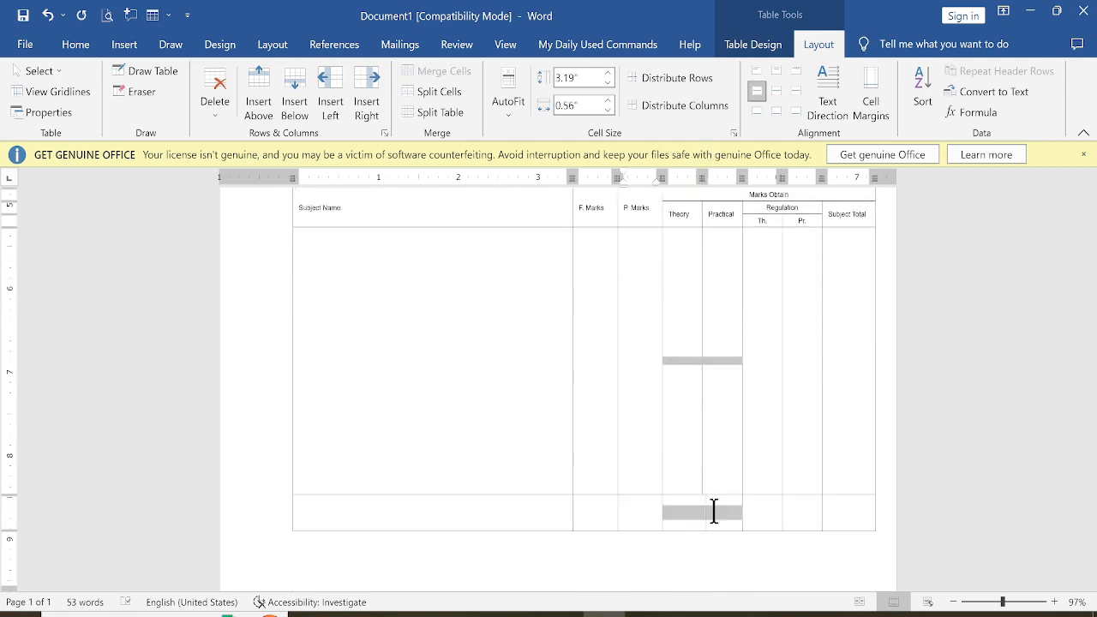
left_click(677, 105)
left_click(645, 456)
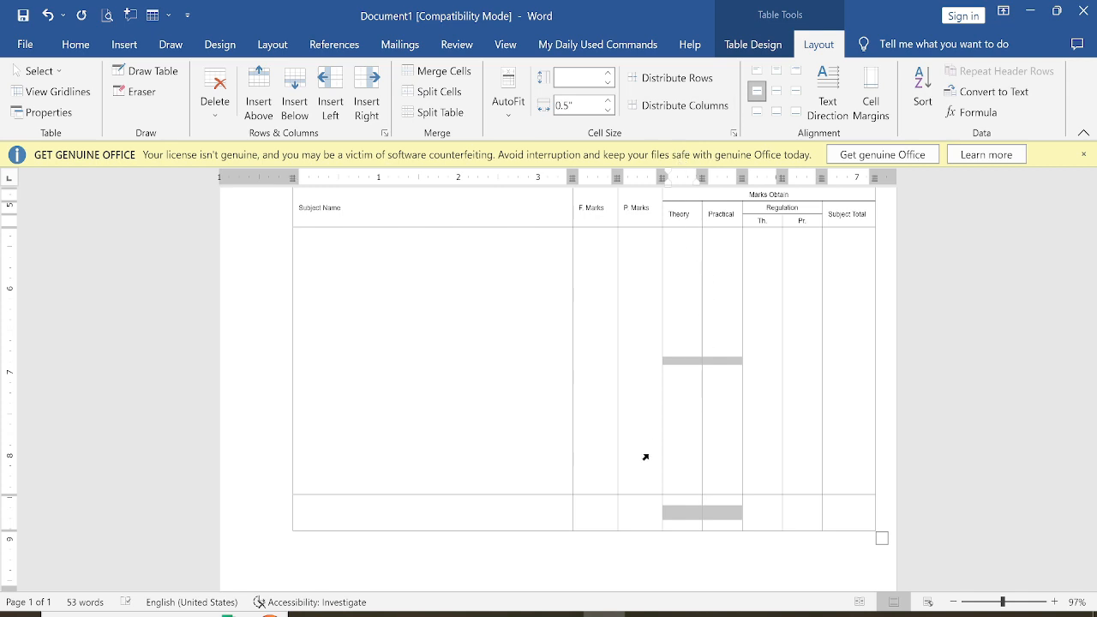
left_click(638, 521)
scroll(598, 480, "up", 3)
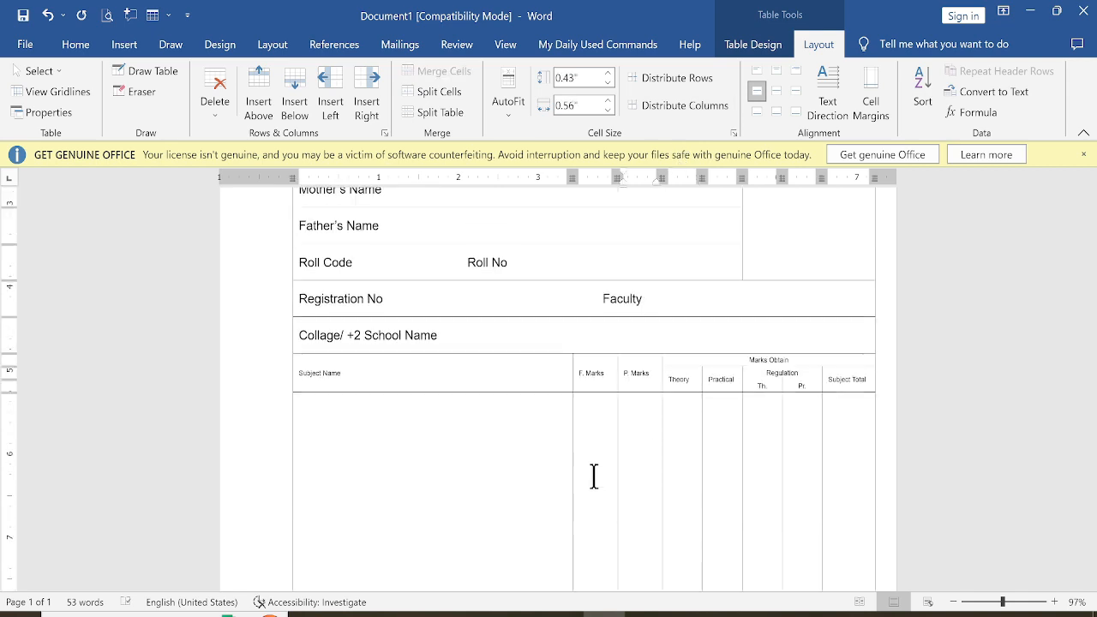
Increase the marks table header row's font size one step, then decrease it one step for the Th. and Pt. cells
scroll(598, 473, "down", 1)
scroll(599, 463, "down", 3, "ctrl")
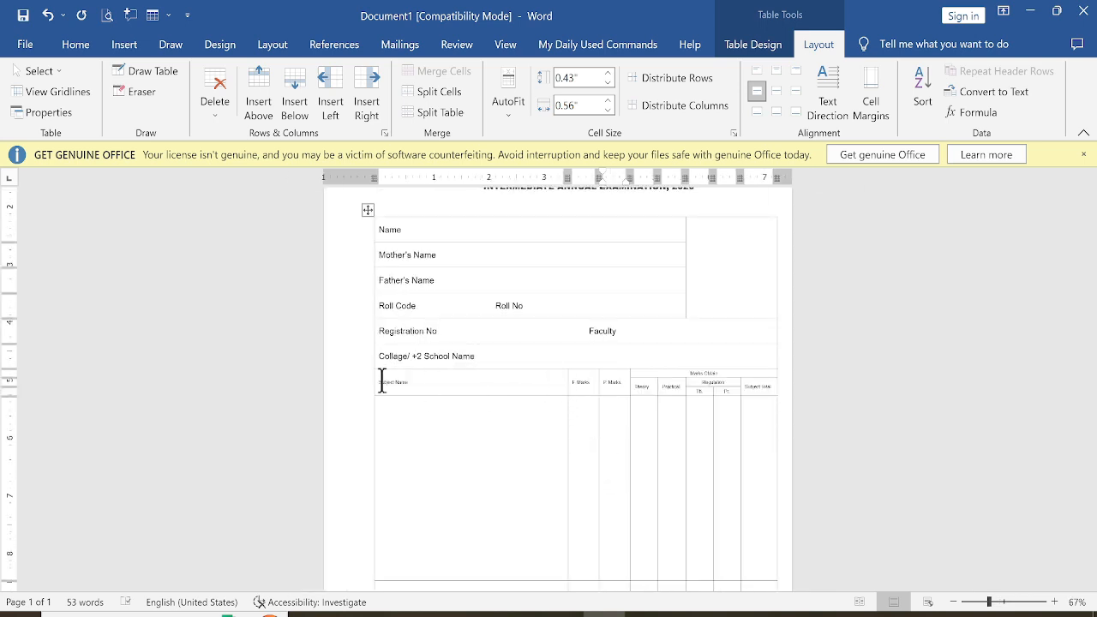
left_click_drag(382, 381, 733, 392)
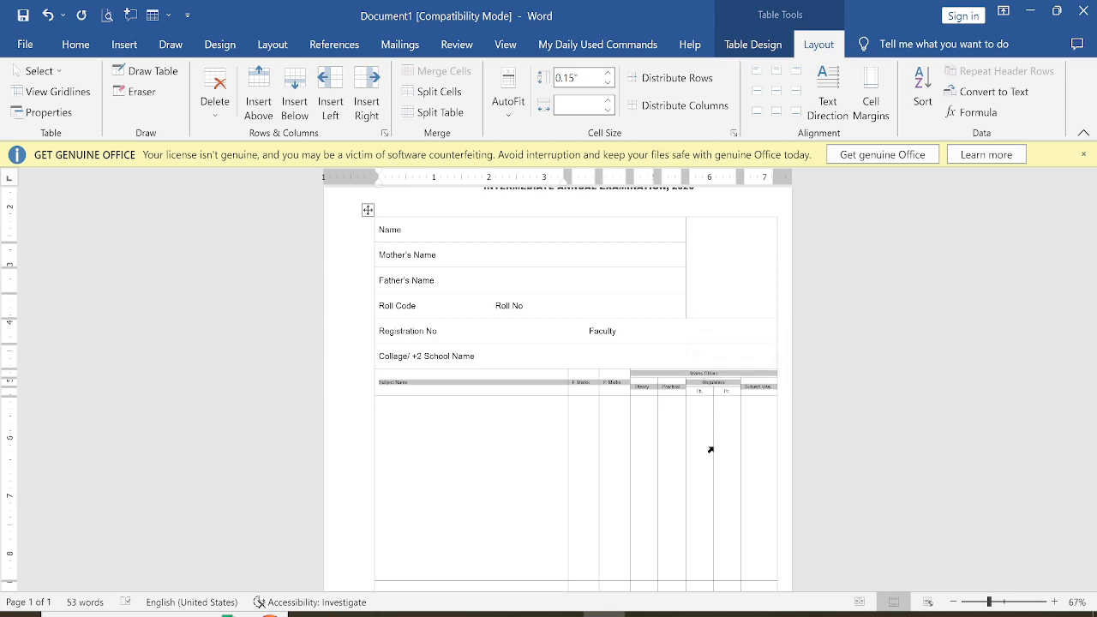
key("ctrl+]")
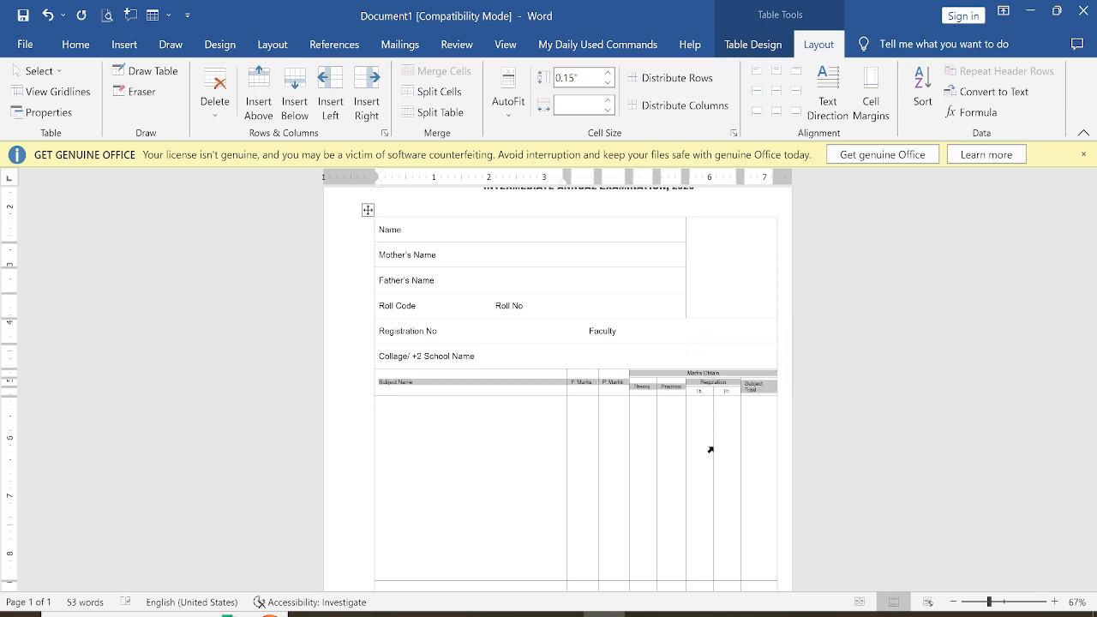
left_click_drag(693, 392, 727, 392)
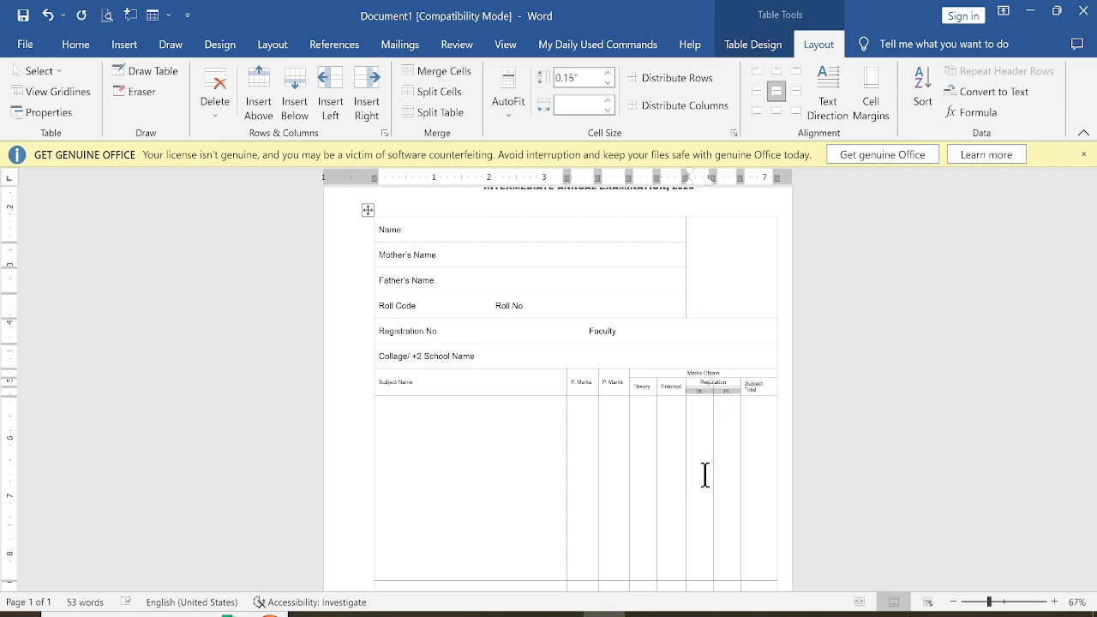
key("ctrl+[")
left_click(636, 479)
Compare the table layout with the original marks statement image
scroll(624, 482, "down", 2)
scroll(629, 470, "up", 3)
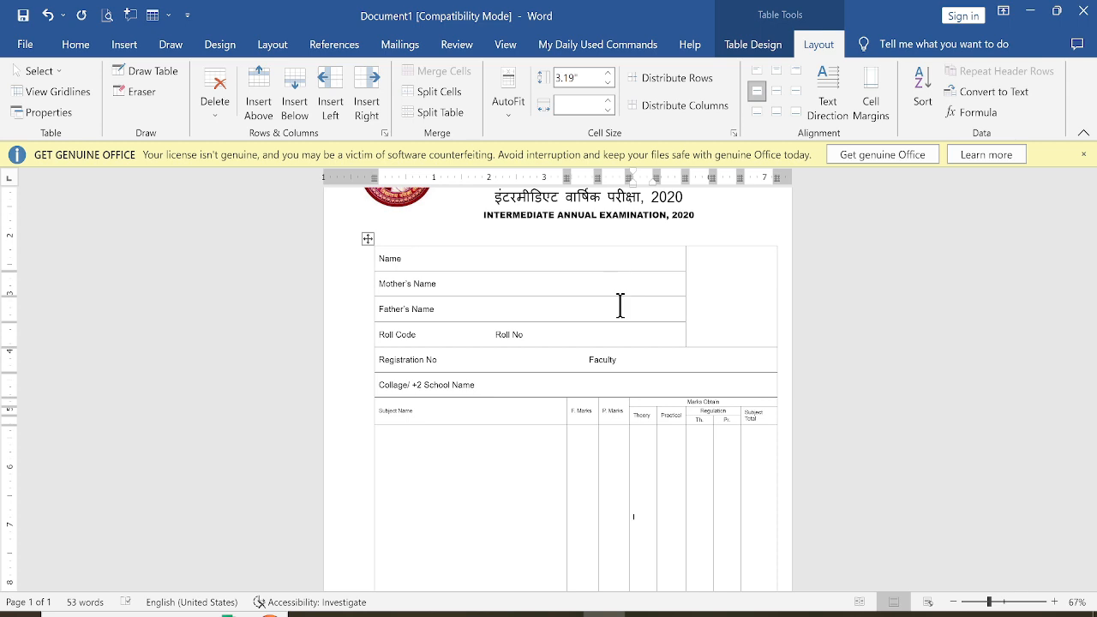
scroll(617, 335, "down", 2)
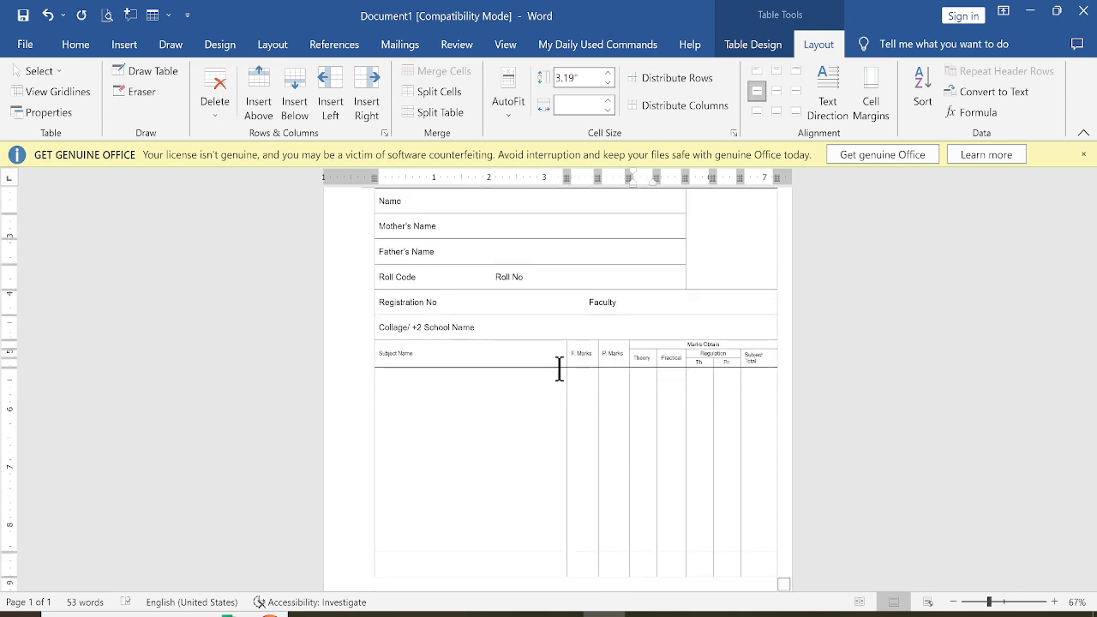
scroll(527, 372, "down", 3)
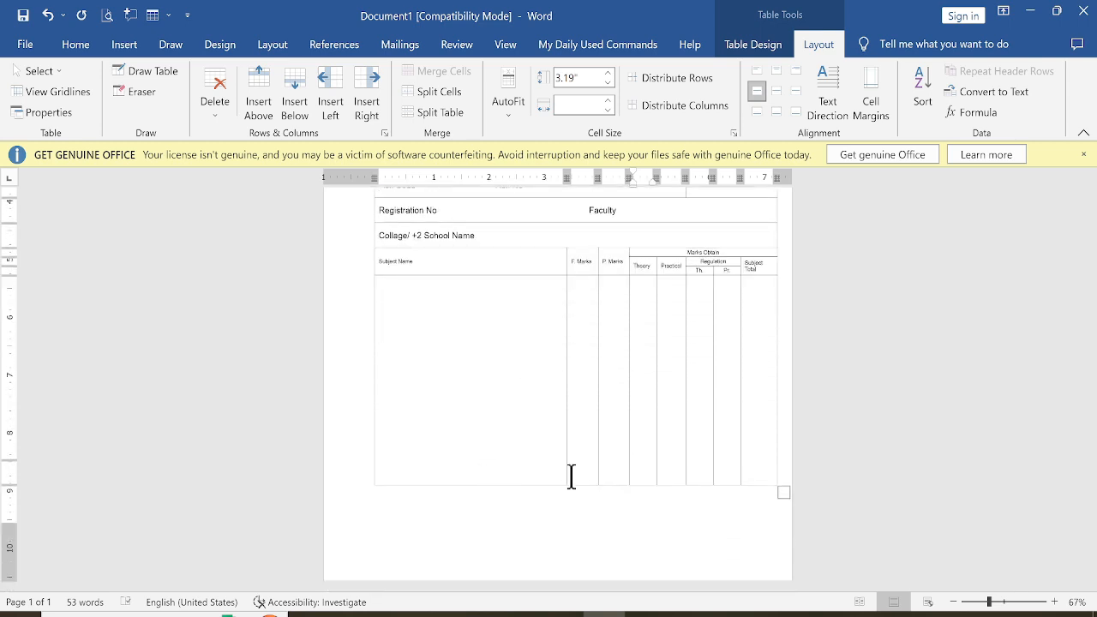
key("alt+Tab")
scroll(554, 448, "down", 2)
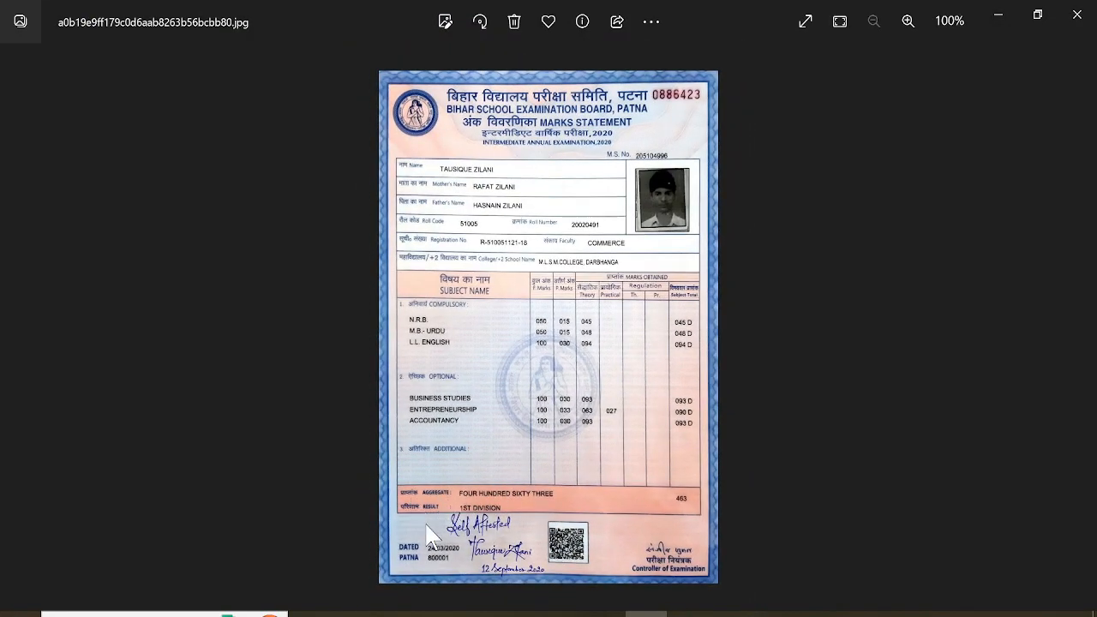
key("alt+Tab")
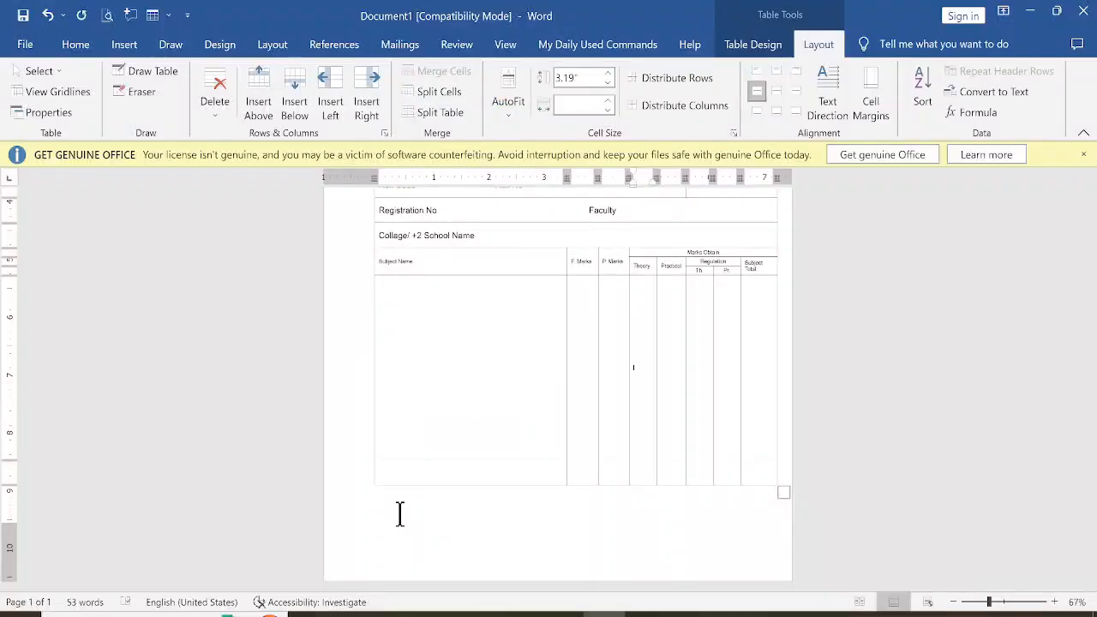
Enter Aggregate and, on a new line, Result in the bottom row's first cell, following the original image
left_click(420, 467)
key("BackSpace")
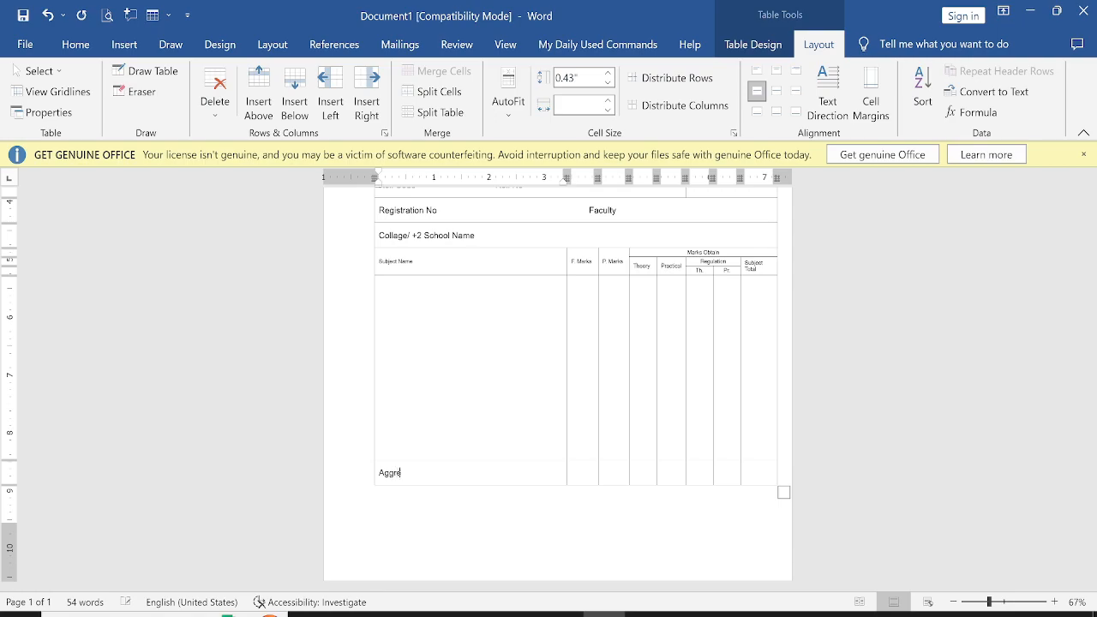
key("alt+Tab")
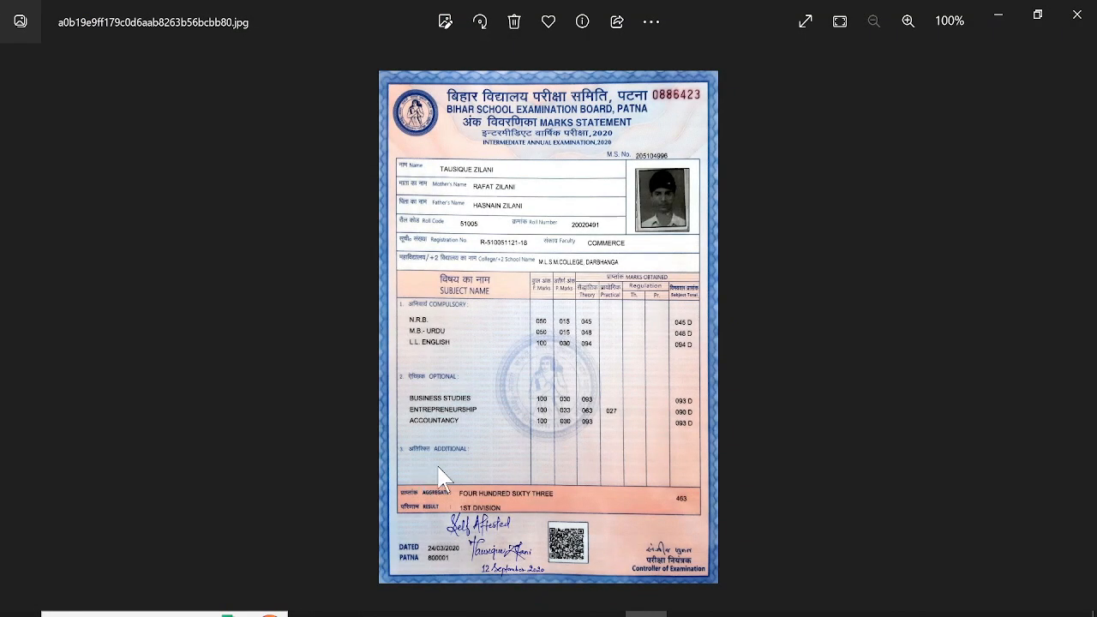
key("alt+Tab")
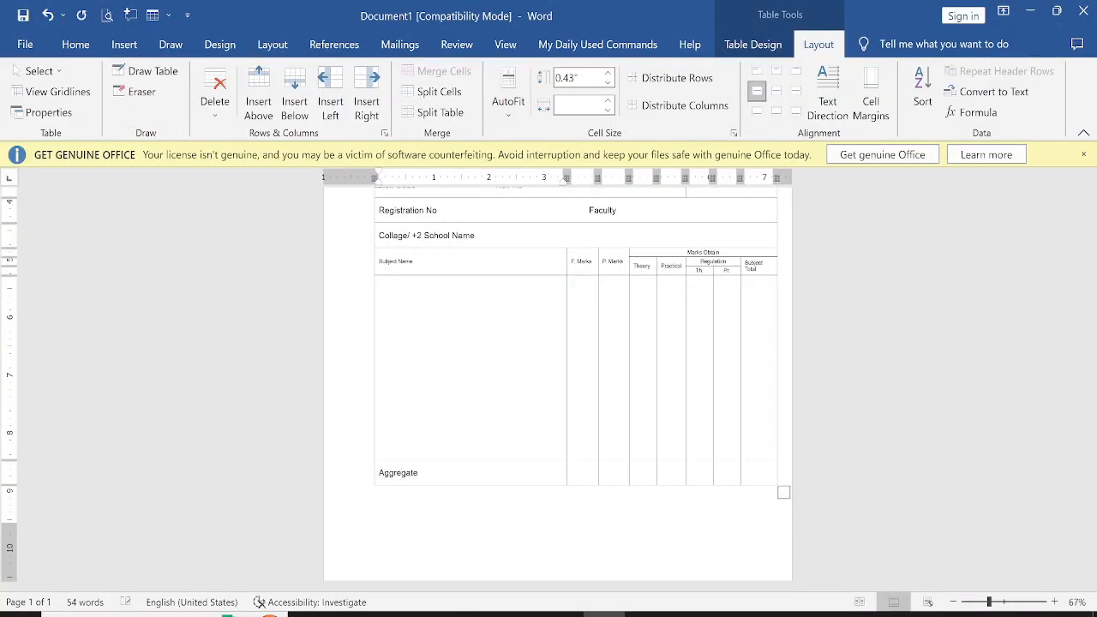
key("Return")
key("alt+Tab")
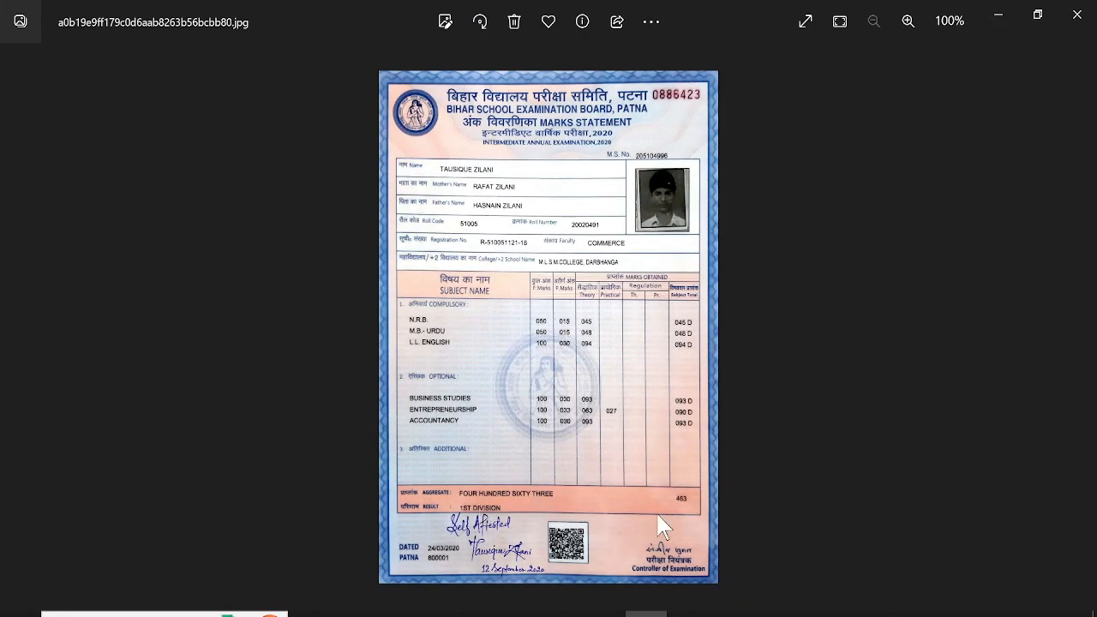
key("alt+Tab")
Merge all cells of the table's bottom row into one
left_click_drag(412, 468, 754, 469)
right_click(756, 473)
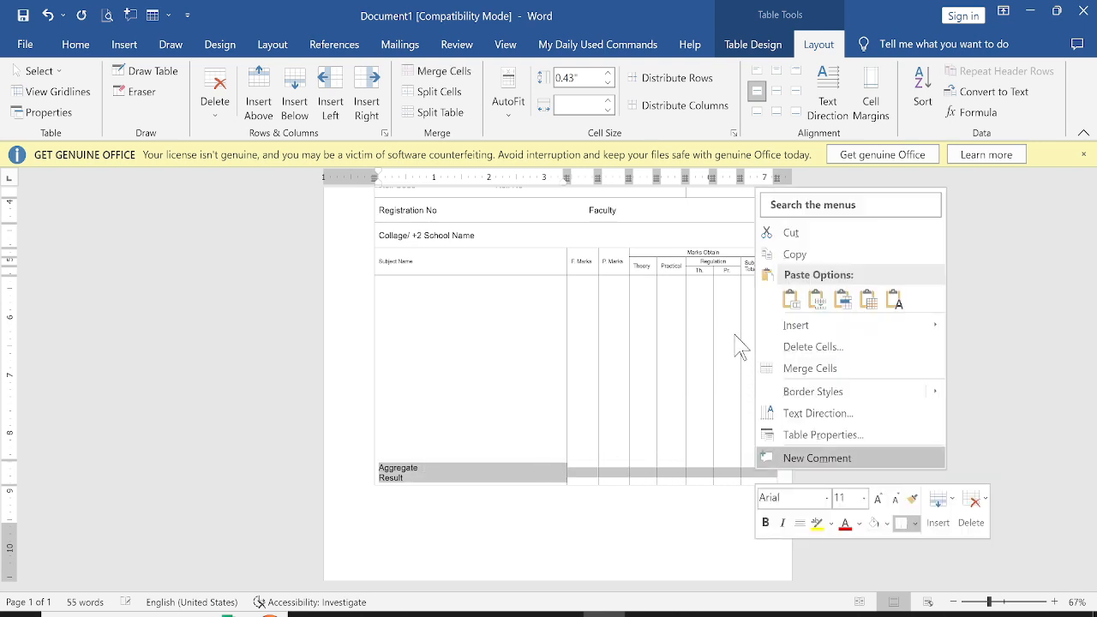
left_click(811, 375)
left_click(500, 391)
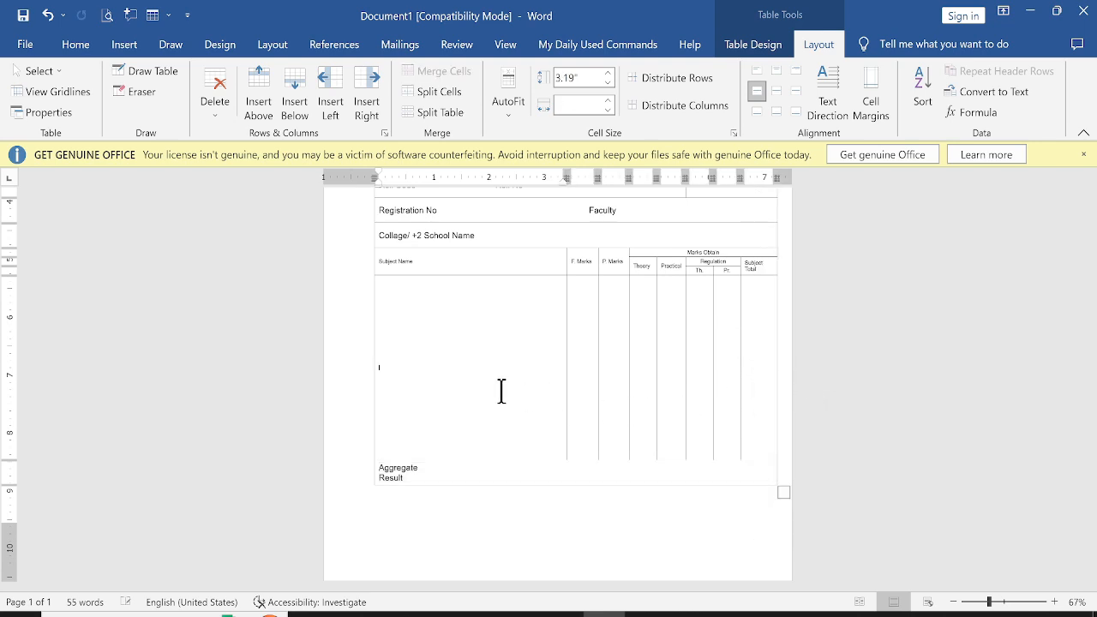
Shrink the whole table slightly with its corner resize handle so it fits the page
scroll(502, 392, "up", 1)
scroll(501, 391, "up", 3)
scroll(519, 396, "down", 4, "ctrl")
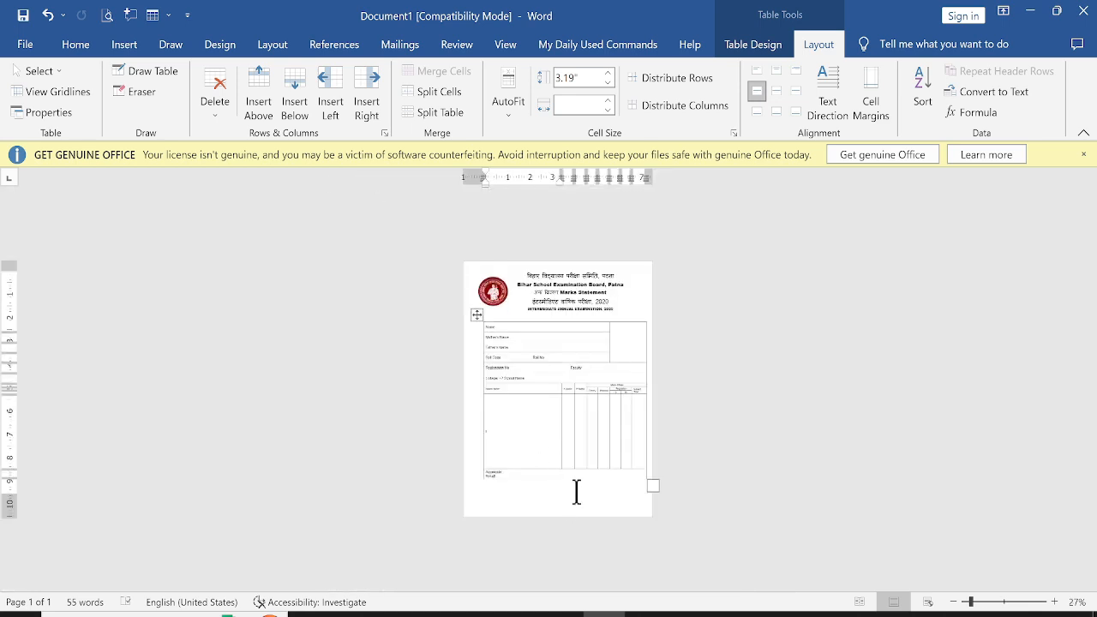
left_click(533, 480)
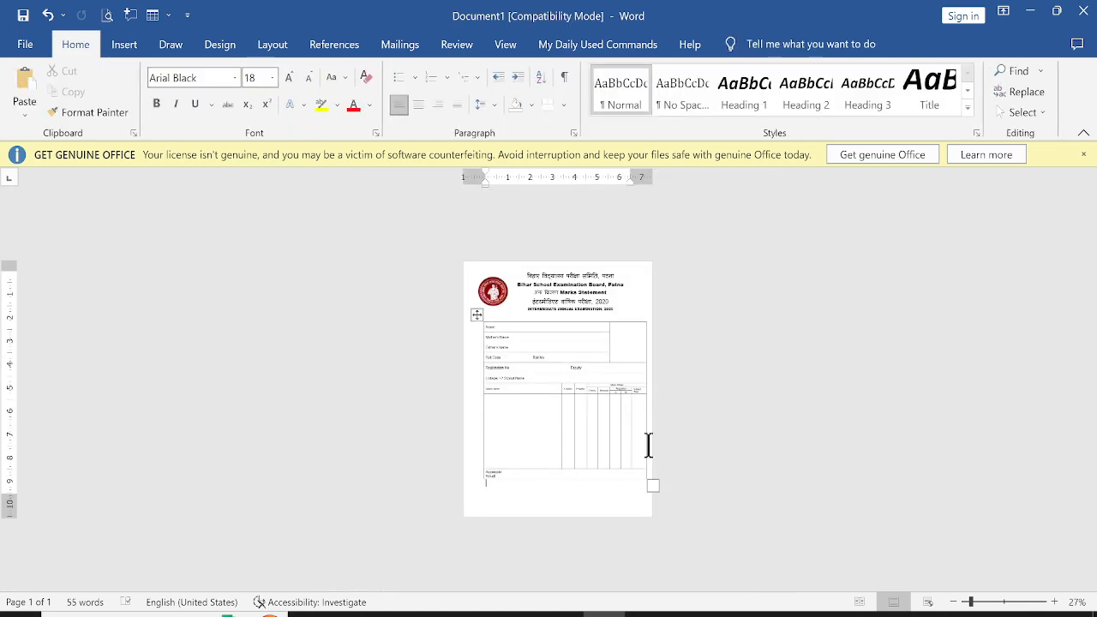
left_click_drag(652, 484, 639, 487)
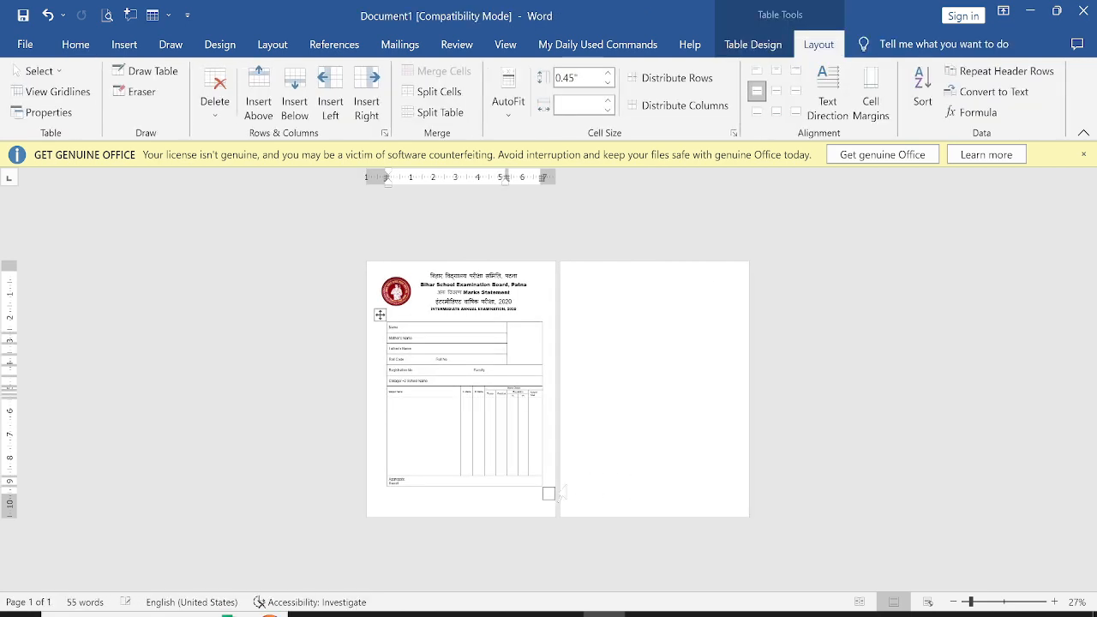
left_click_drag(548, 492, 534, 483)
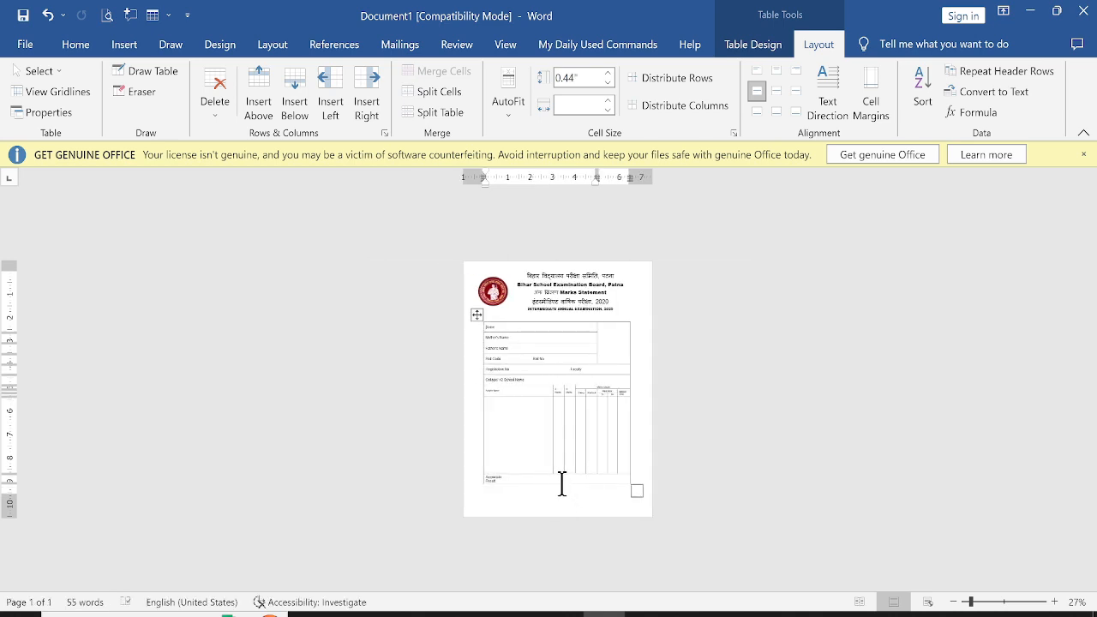
left_click(529, 499)
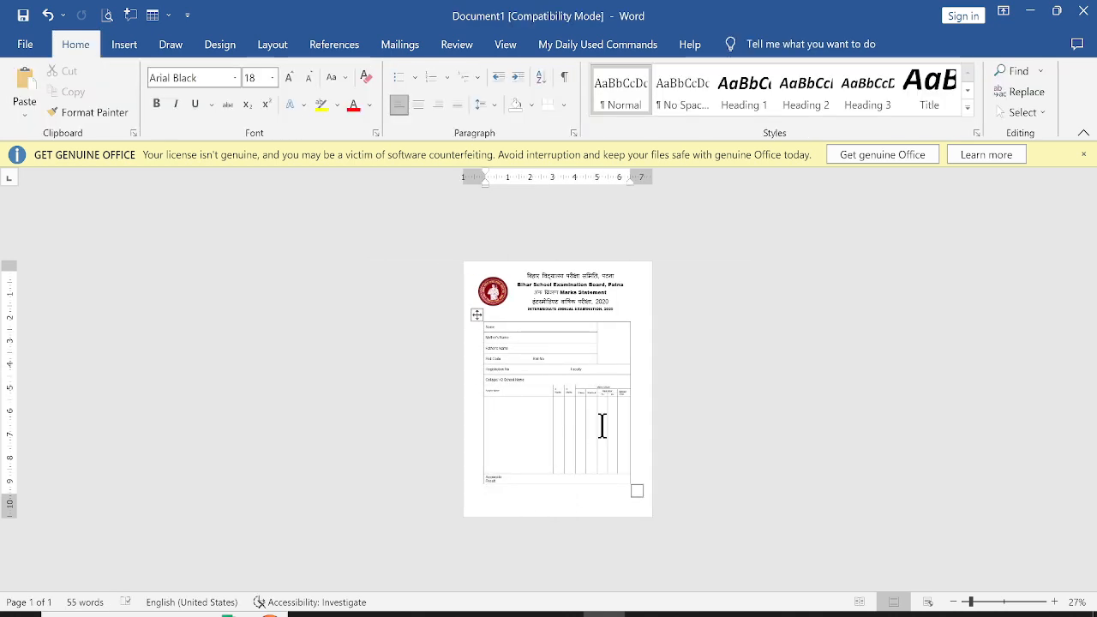
Apply a 3 pt thick Box page border to the whole document
scroll(602, 426, "up", 1)
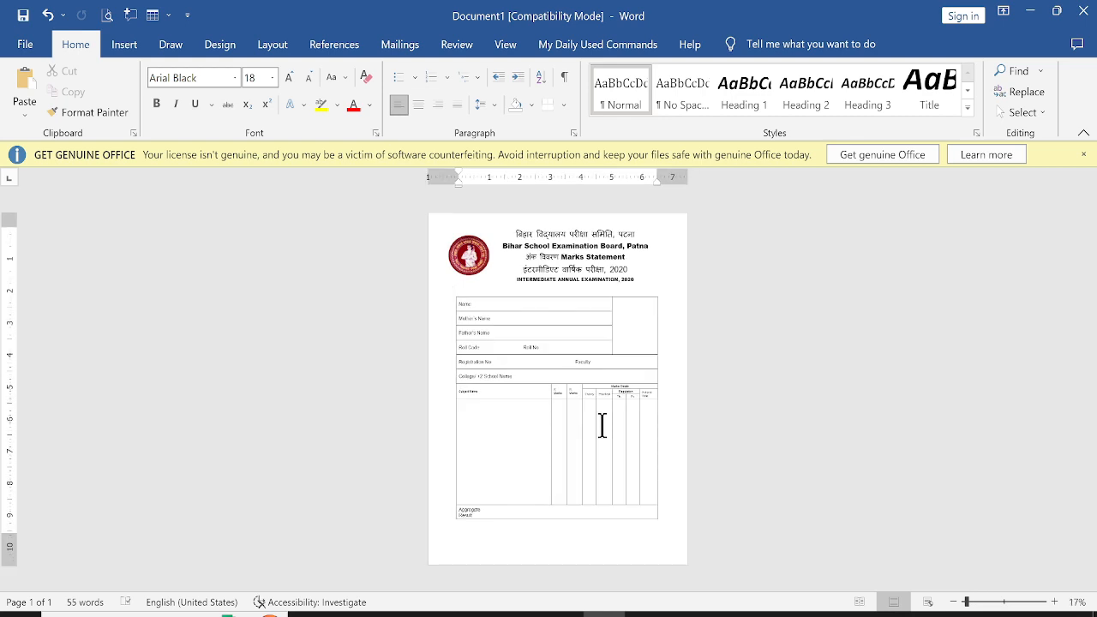
scroll(603, 426, "down", 1)
scroll(635, 295, "up", 2)
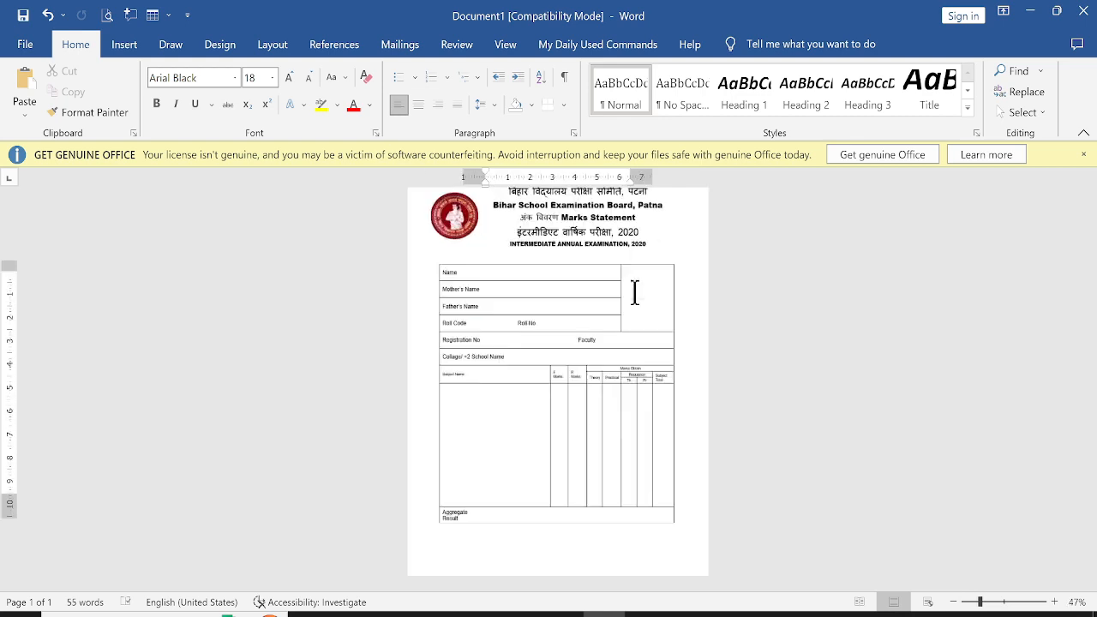
scroll(621, 317, "up", 1)
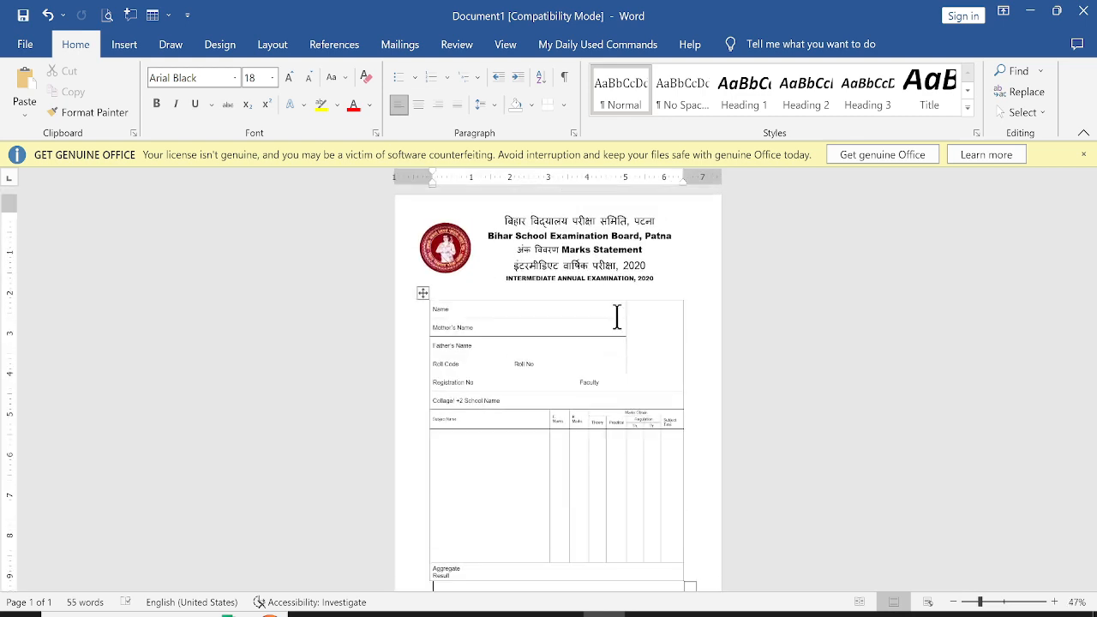
left_click(115, 48)
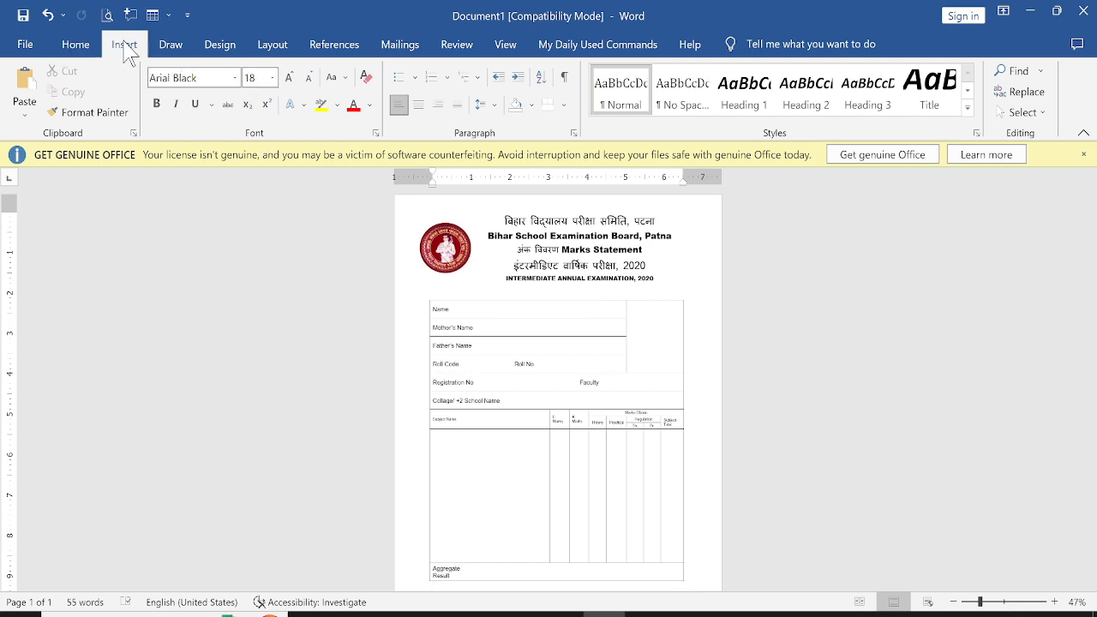
left_click(75, 44)
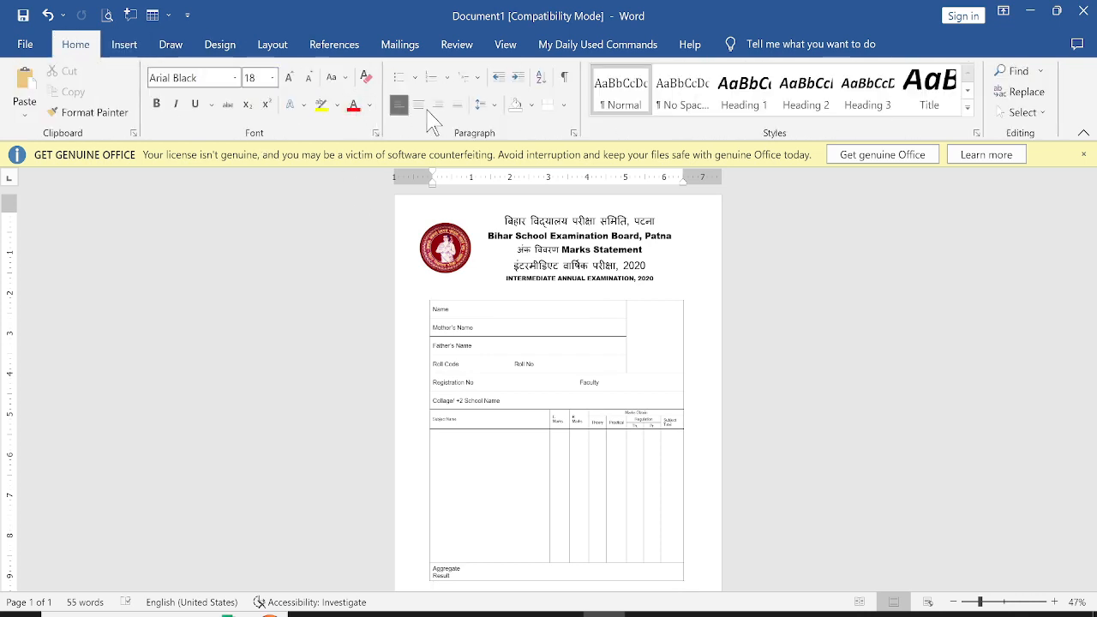
left_click(221, 49)
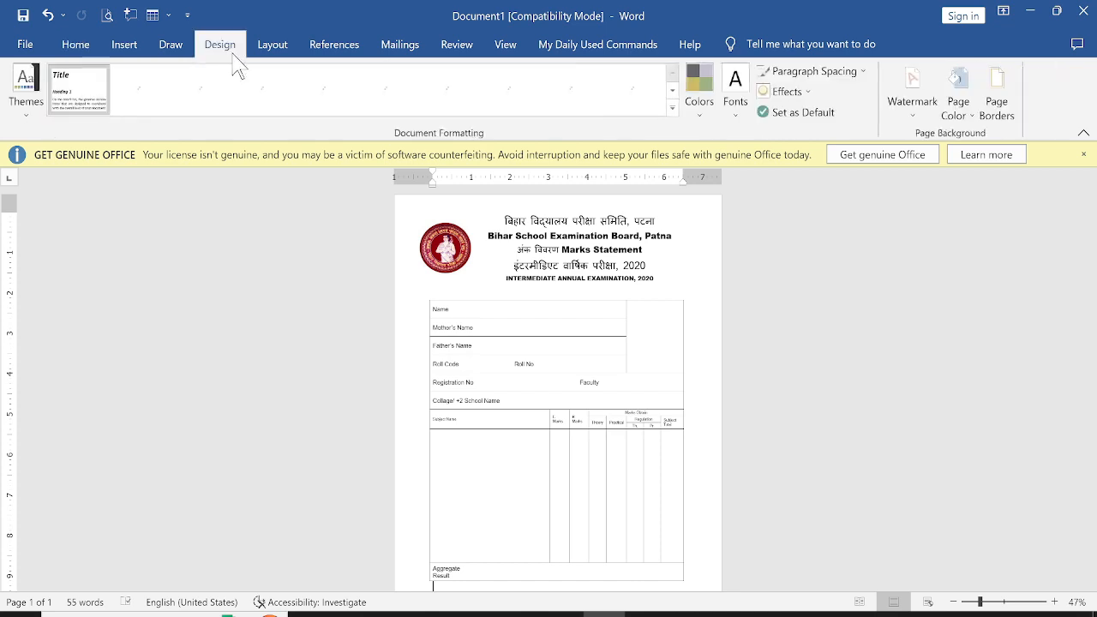
left_click(998, 111)
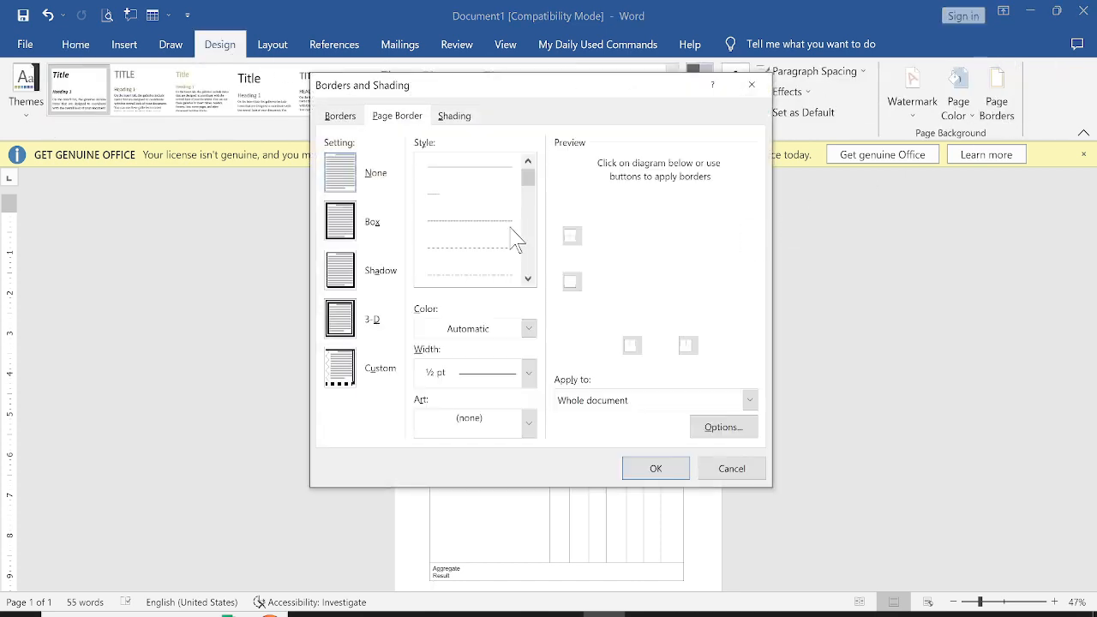
left_click(527, 279)
left_click(527, 279)
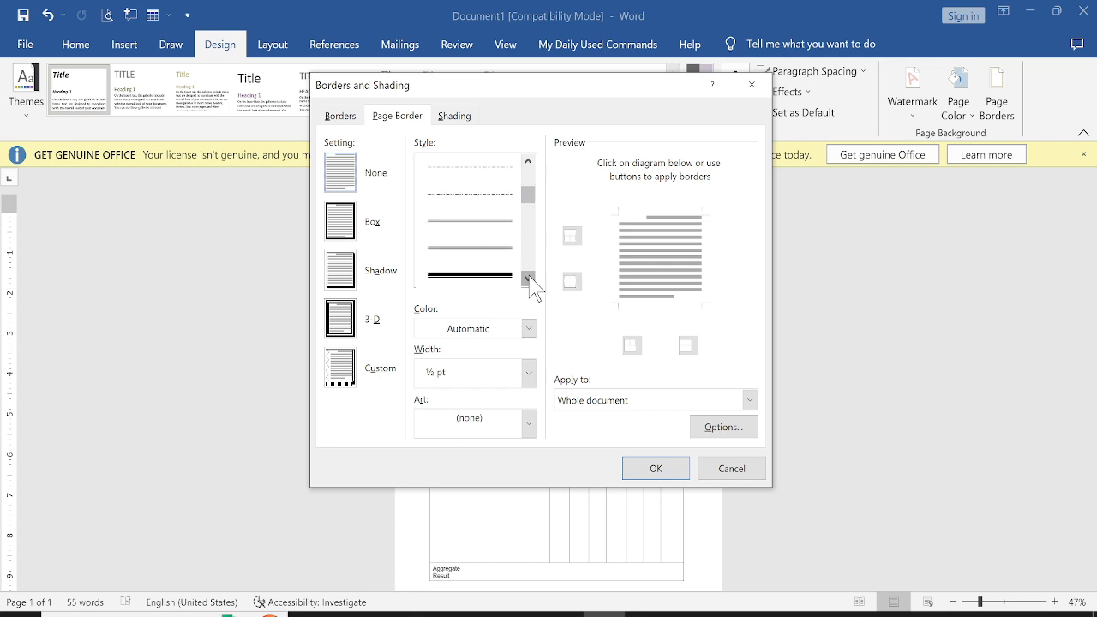
left_click(527, 279)
left_click(482, 247)
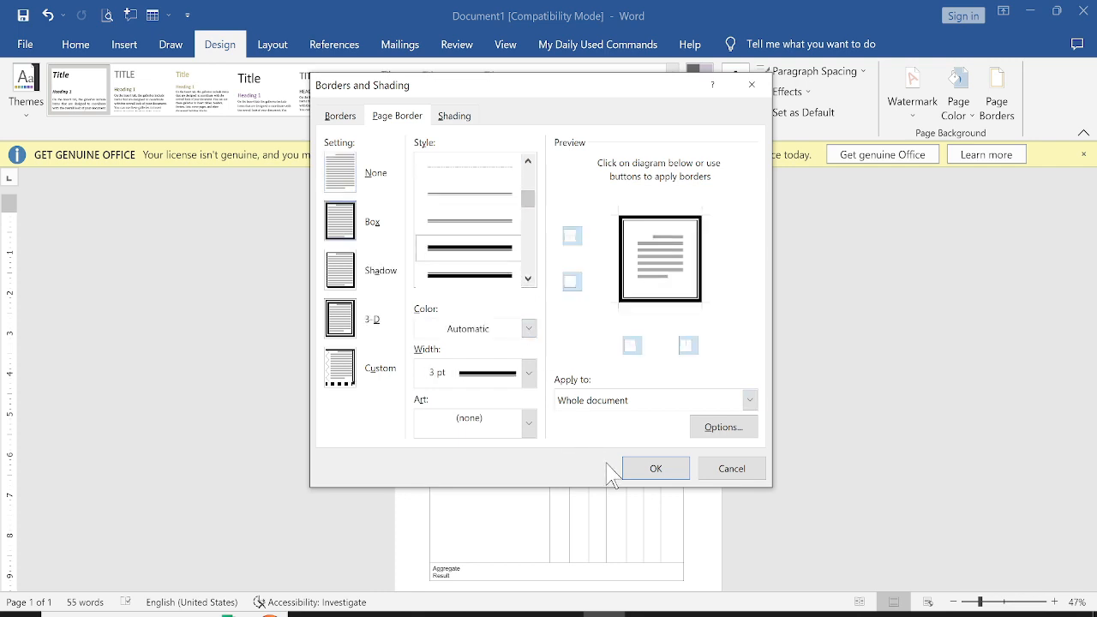
left_click(656, 469)
Insert a text box holding the statement's serial number and place it in the page's top-right corner beside the heading
scroll(674, 433, "down", 1)
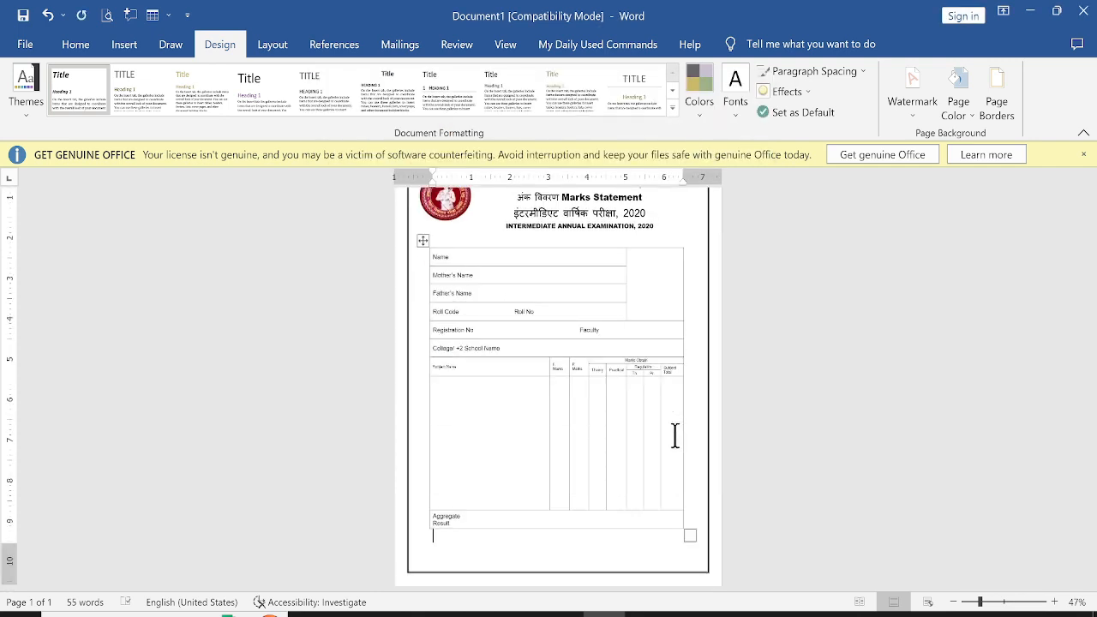
scroll(673, 433, "up", 1)
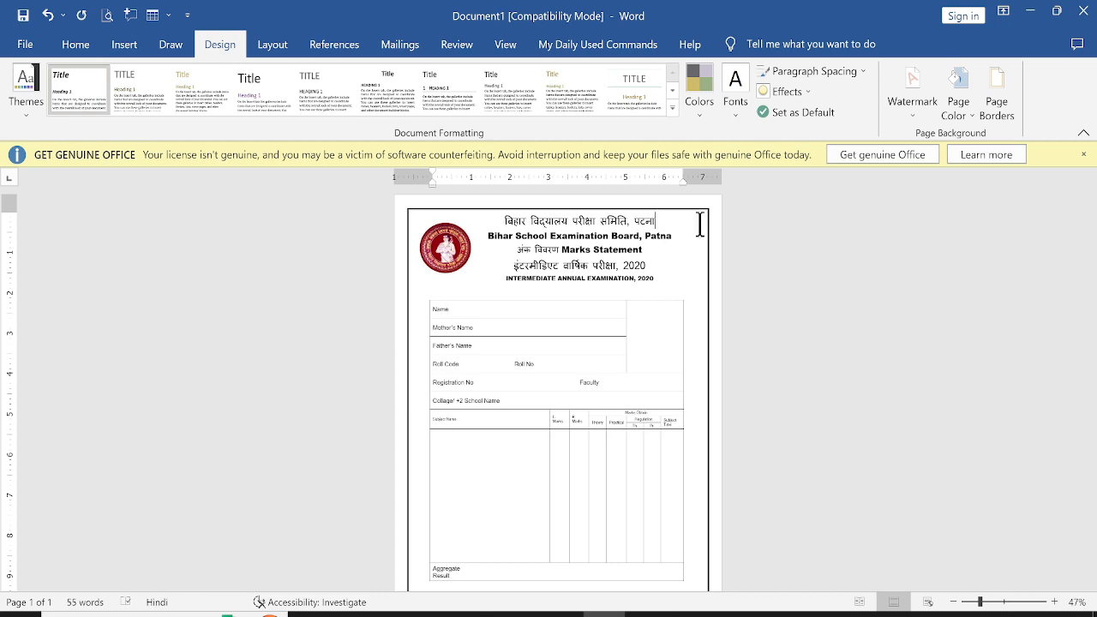
left_click(120, 49)
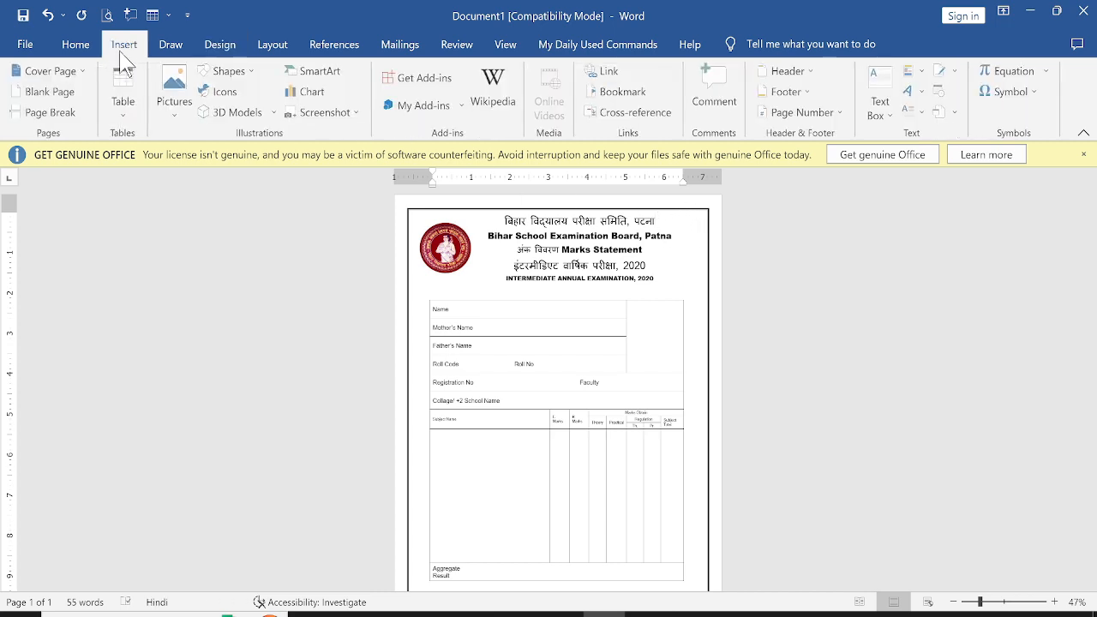
left_click(230, 71)
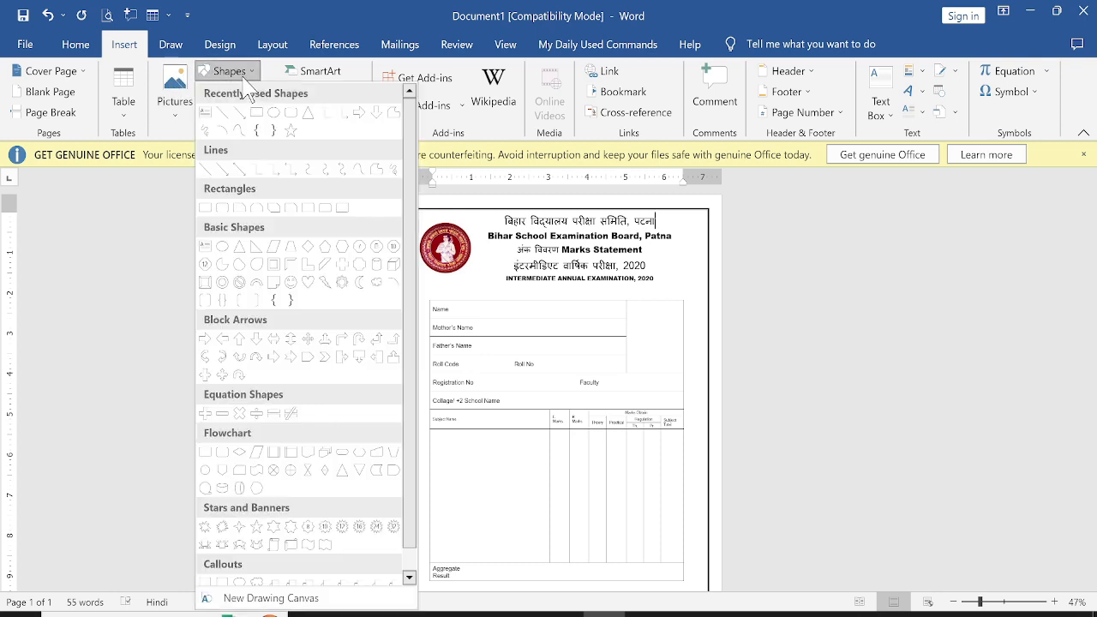
left_click(206, 114)
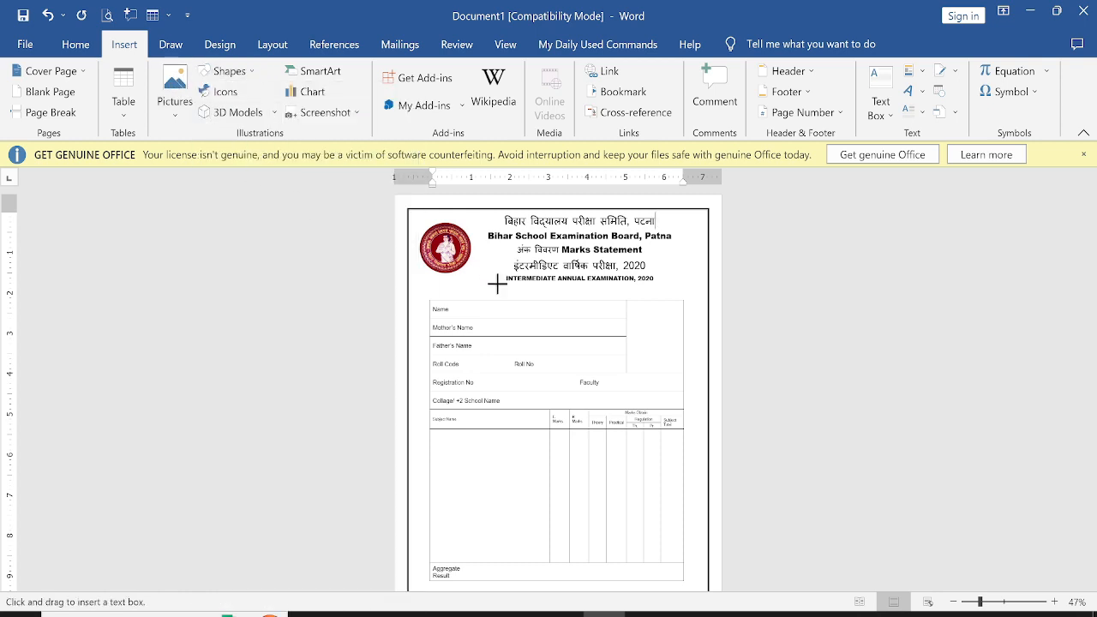
left_click_drag(497, 283, 585, 297)
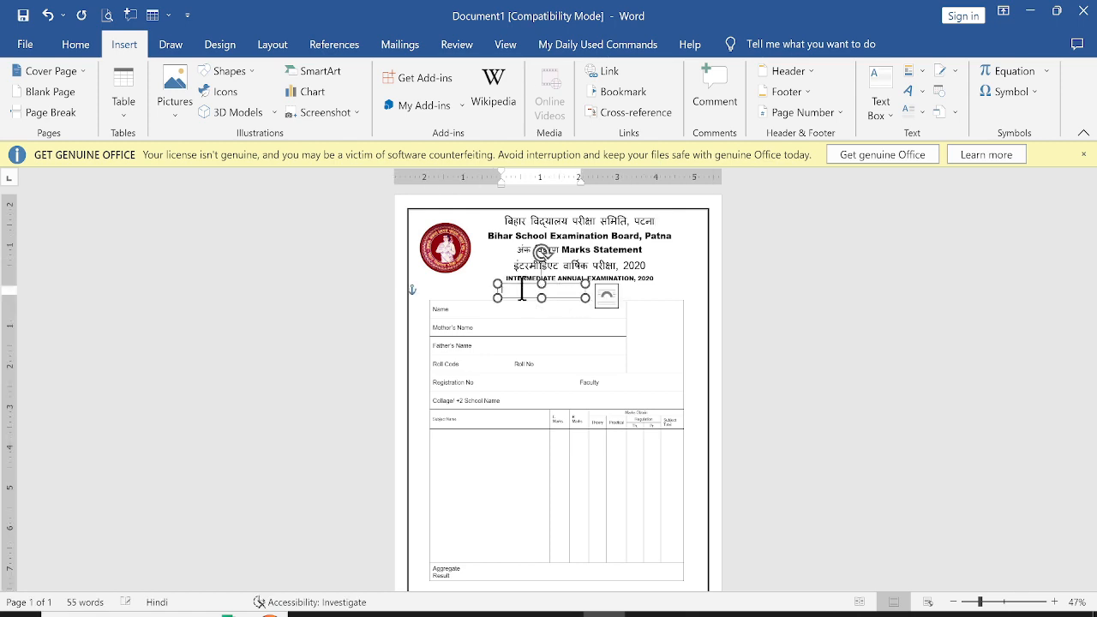
key("alt+Tab")
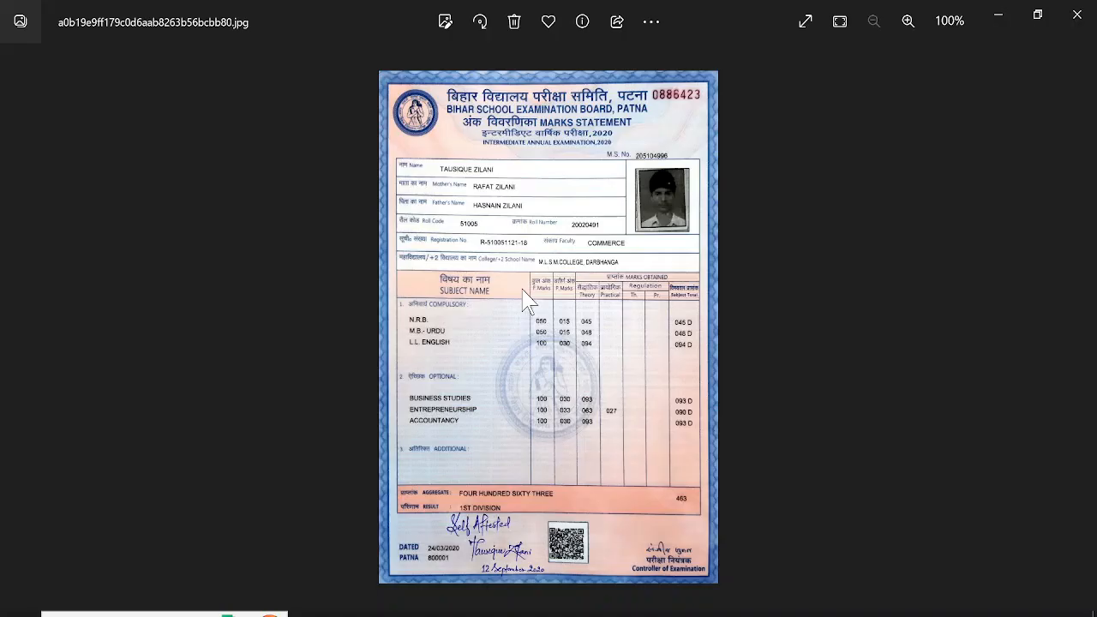
key("alt+Tab")
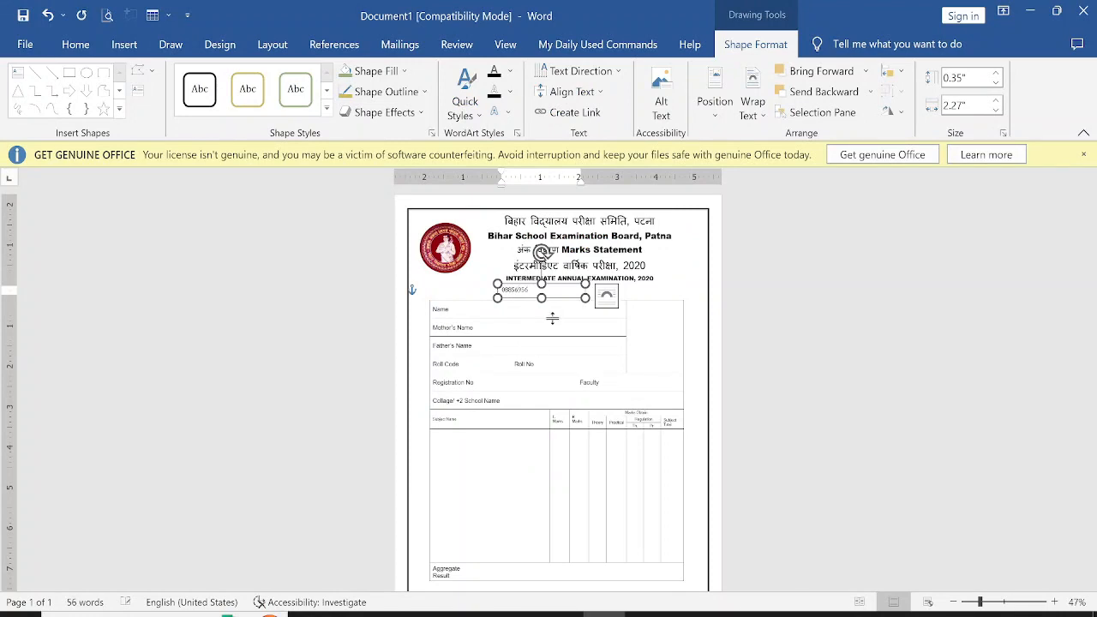
left_click_drag(572, 285, 689, 224)
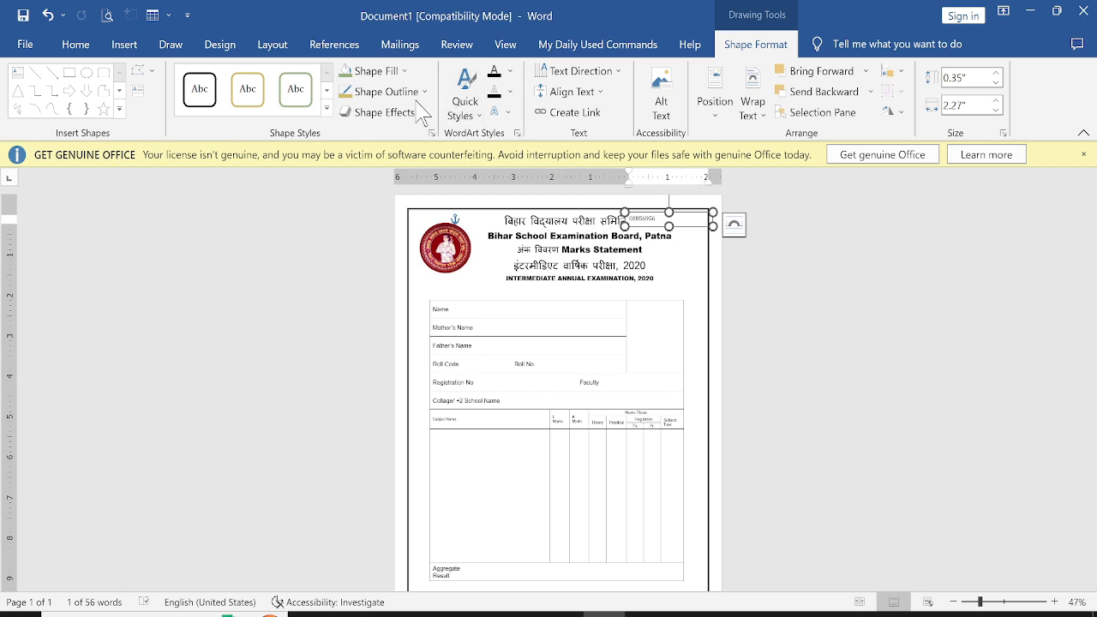
Remove the serial-number text box's fill and resize it to about 0.46 by 1.17 inches
left_click(397, 73)
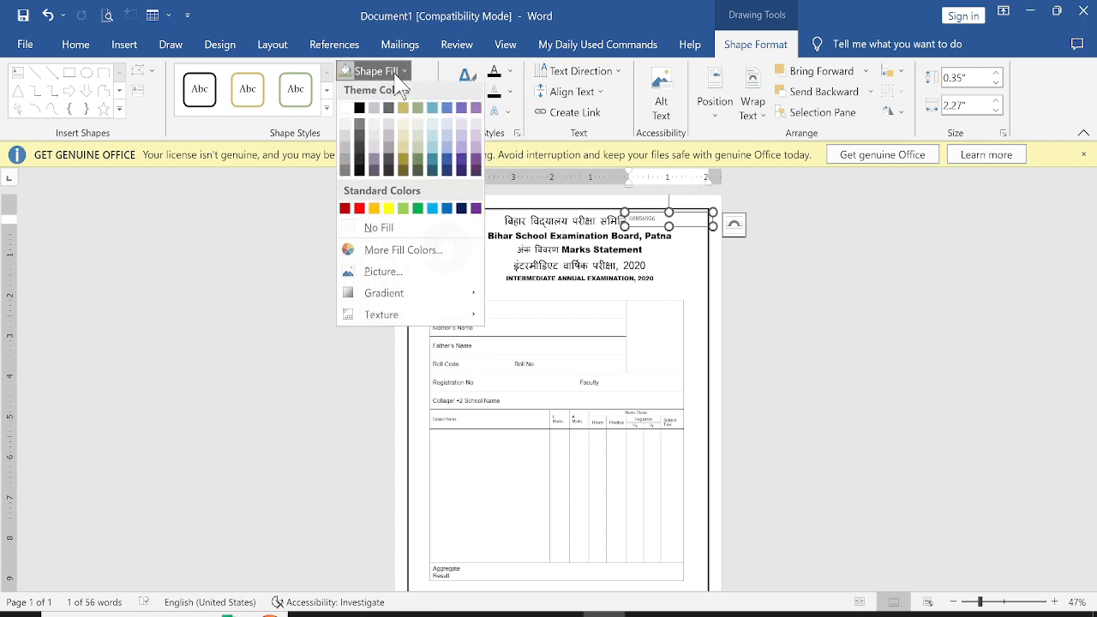
left_click(411, 228)
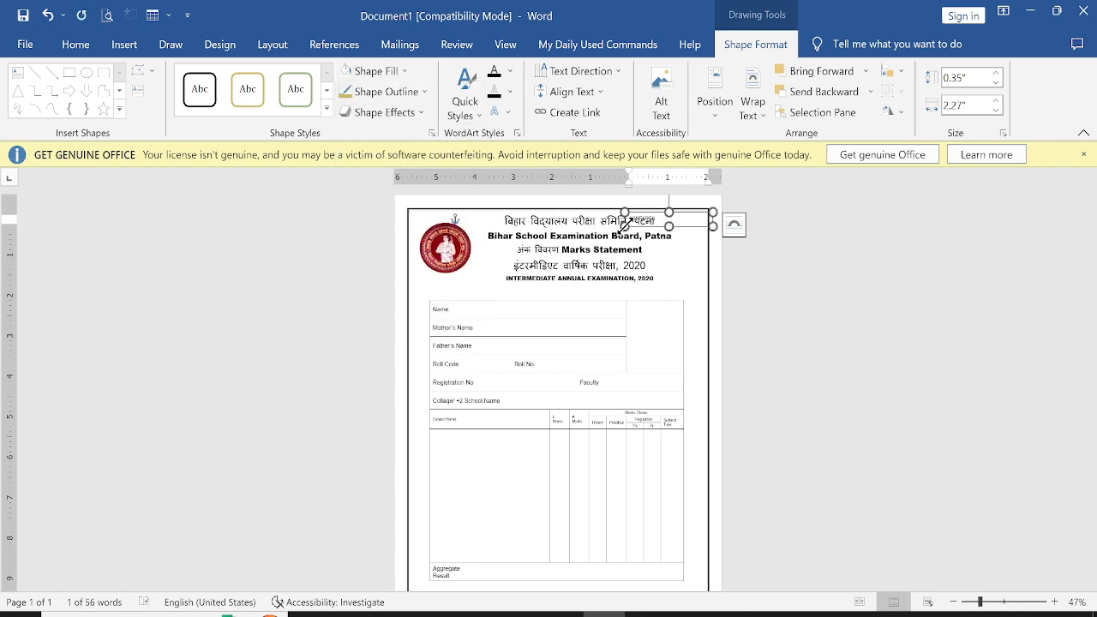
left_click_drag(625, 225, 667, 230)
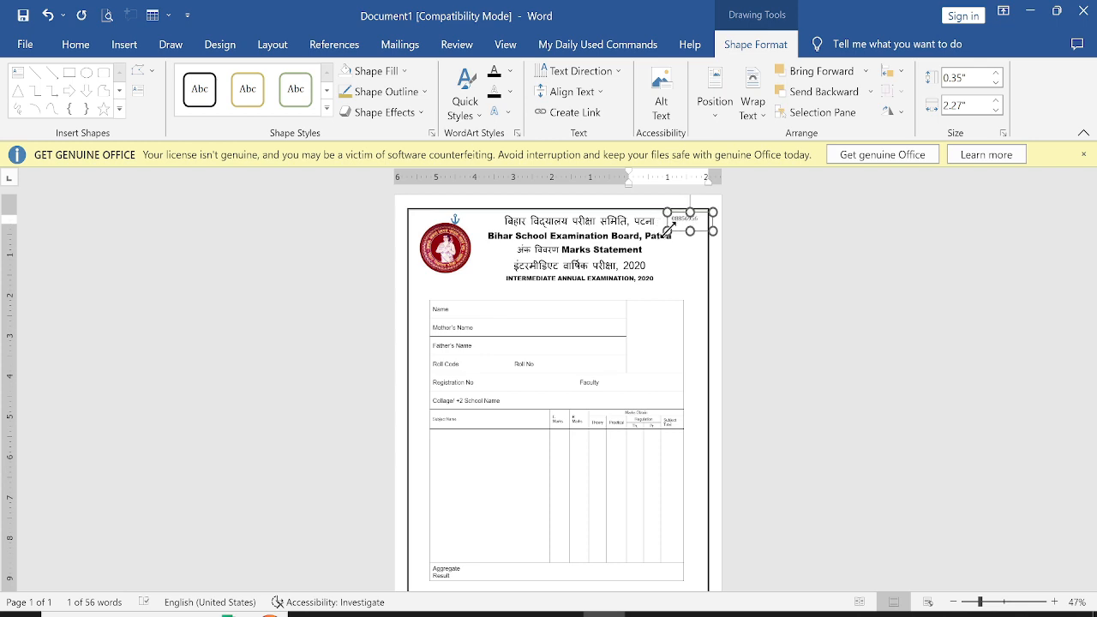
left_click_drag(669, 230, 668, 230)
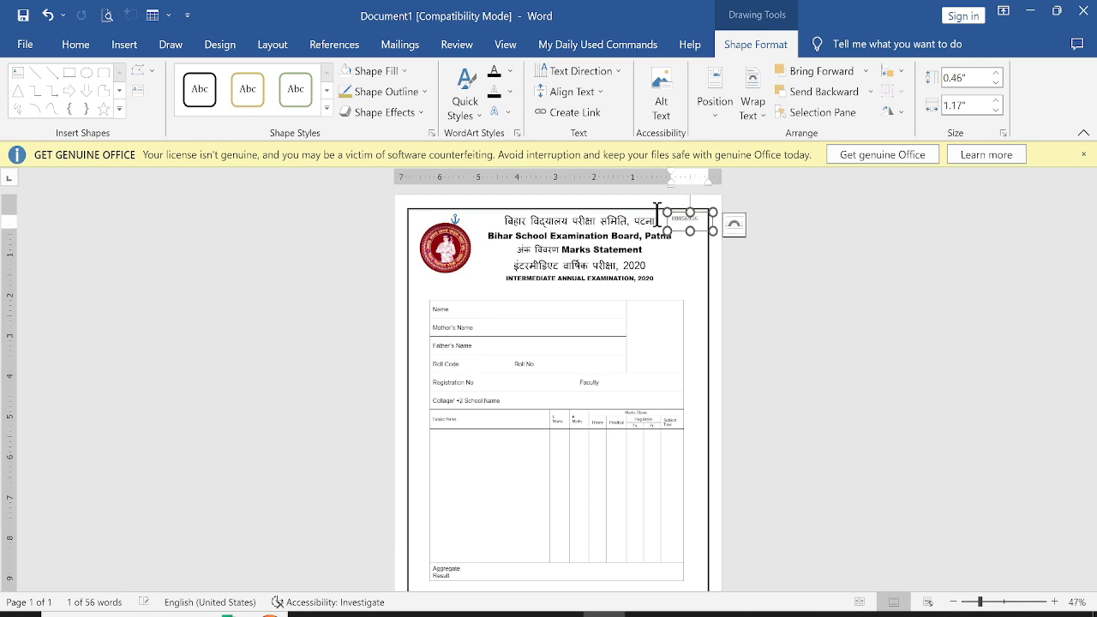
Make the serial number bold and enlarge it to 14 pt
left_click(80, 50)
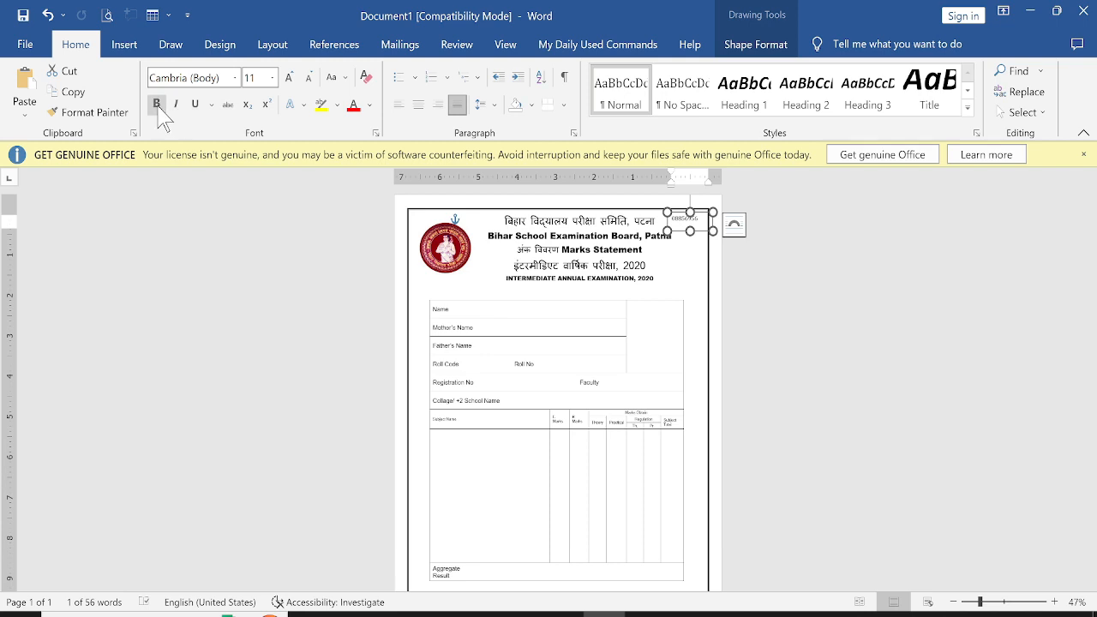
left_click(156, 105)
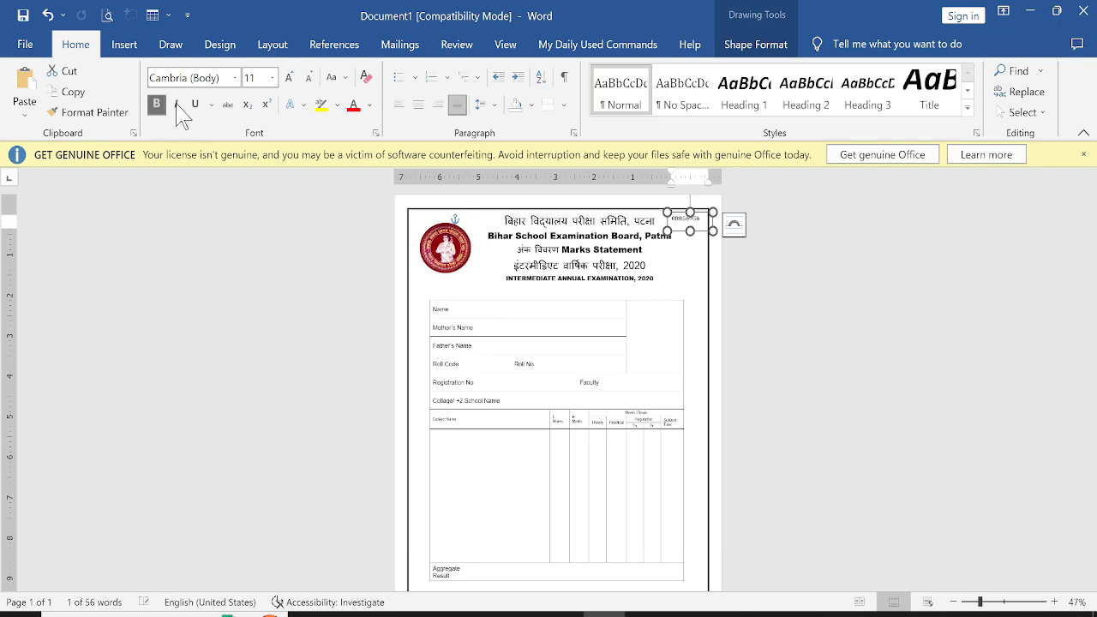
left_click(289, 78)
left_click(289, 78)
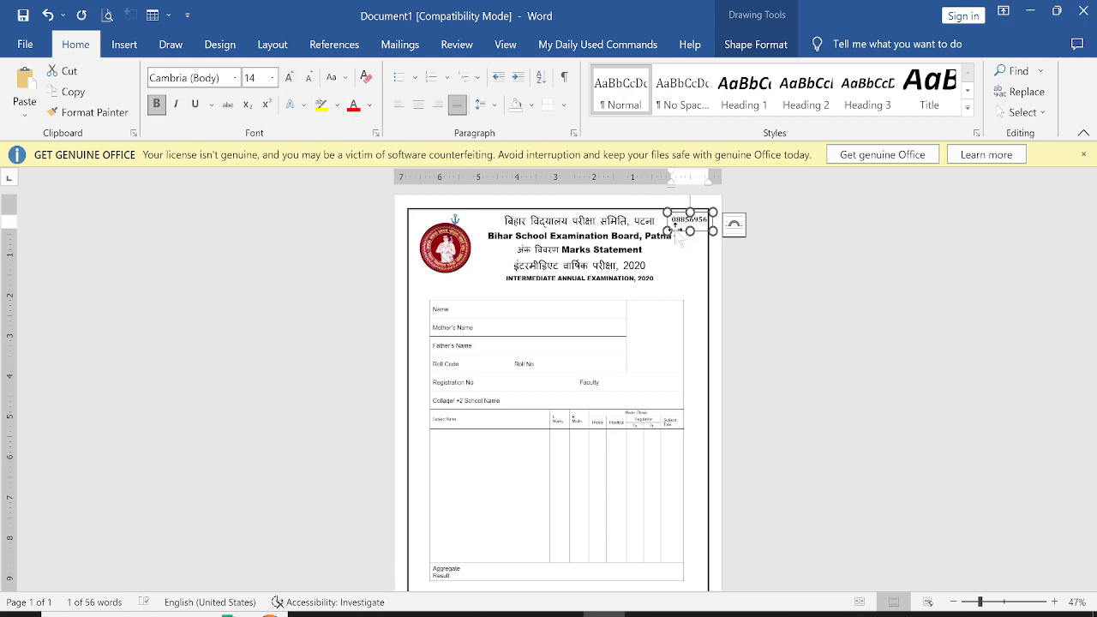
left_click_drag(676, 227, 671, 232)
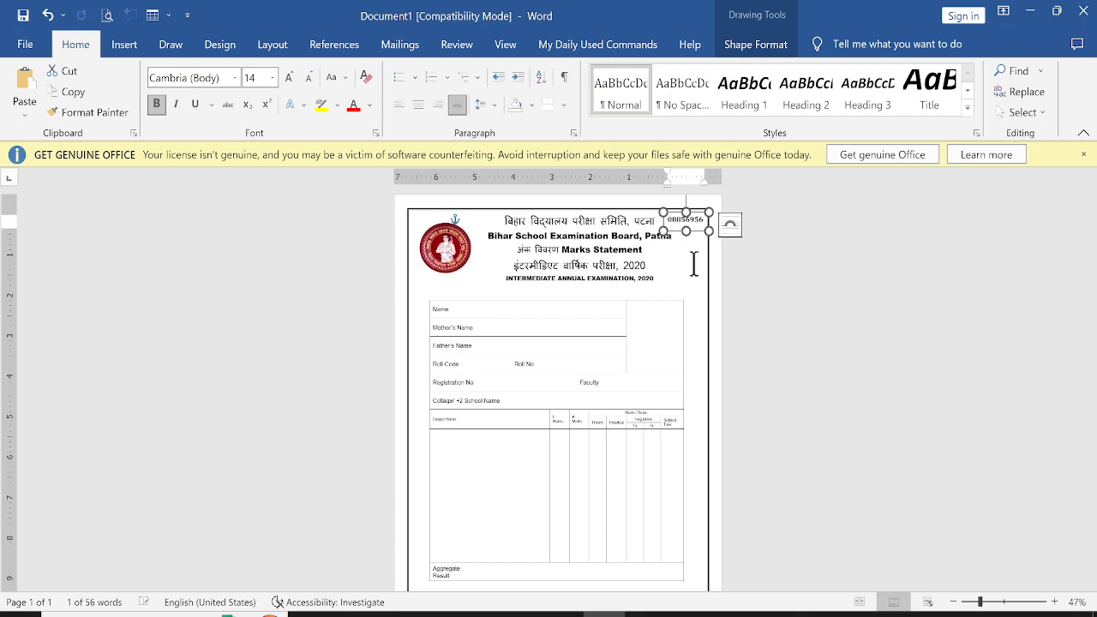
Remove the outline from the serial-number text box
left_click(678, 267)
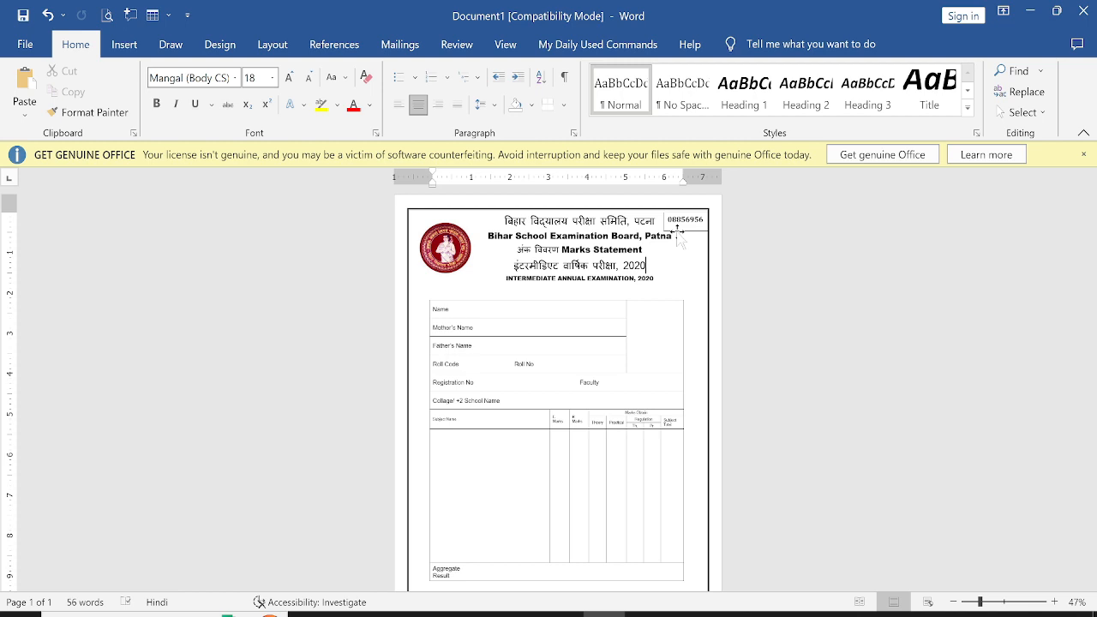
left_click(678, 233)
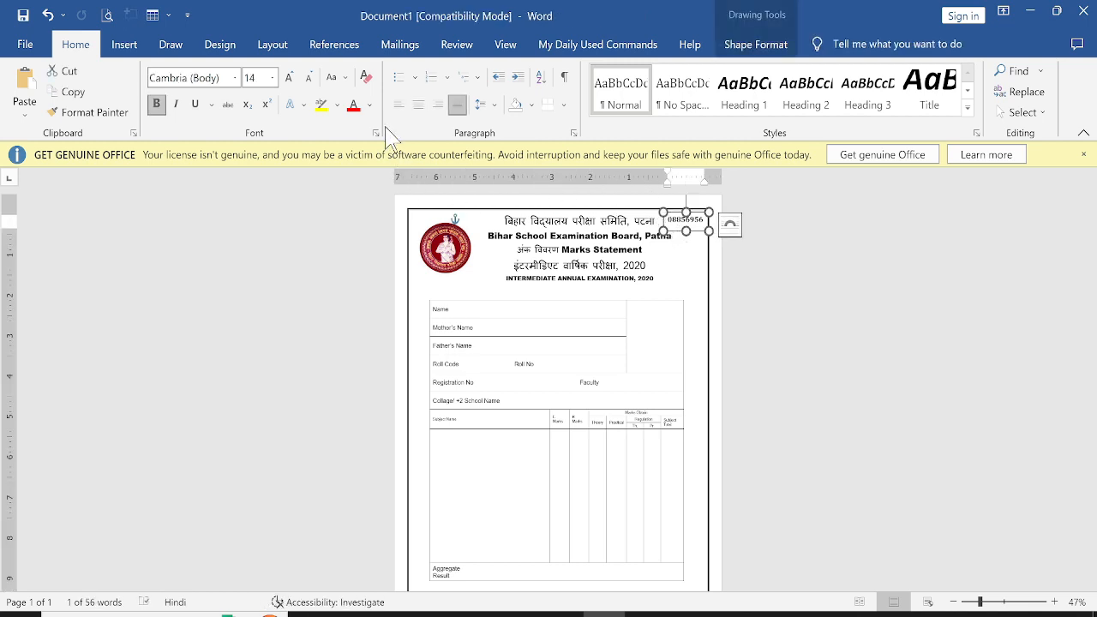
left_click(753, 44)
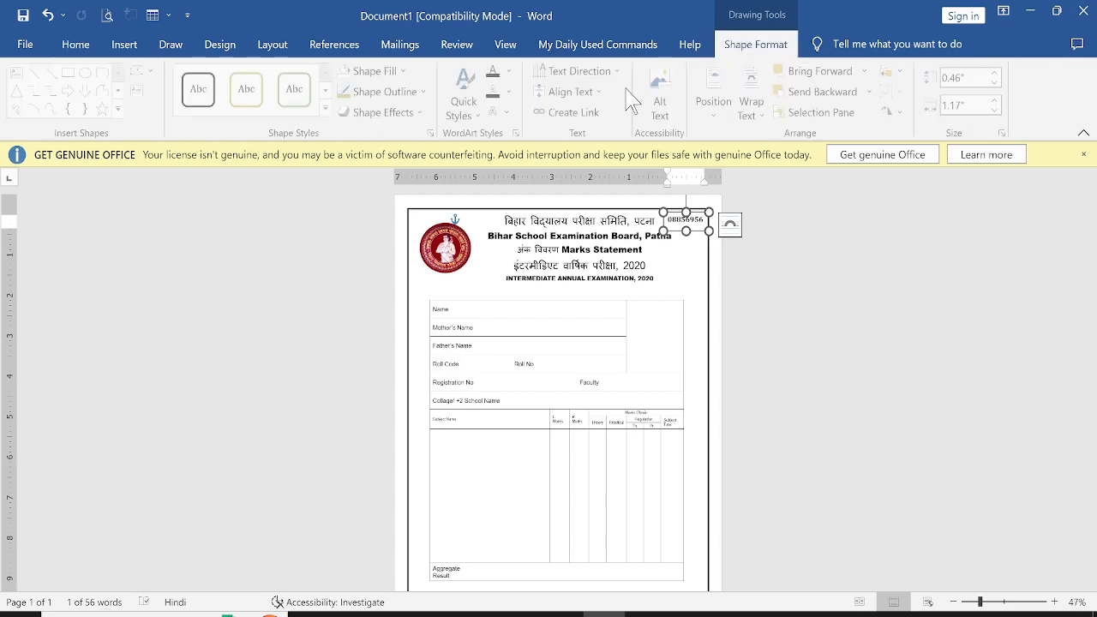
left_click(383, 91)
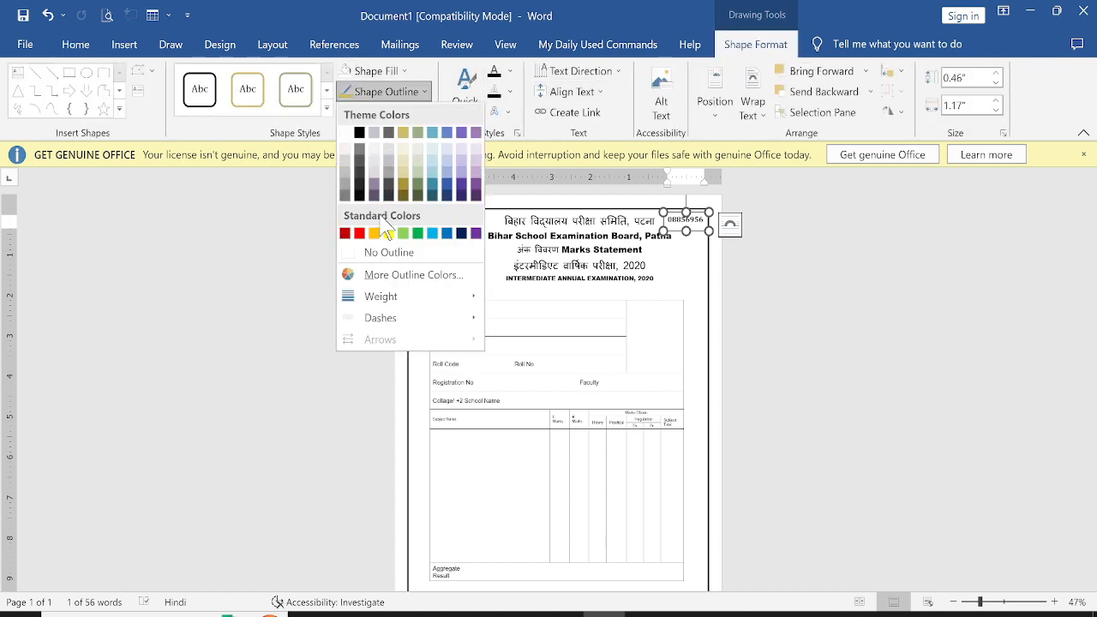
left_click(383, 250)
Duplicate the serial-number text box and place the copy just below the examination heading
left_click(689, 273)
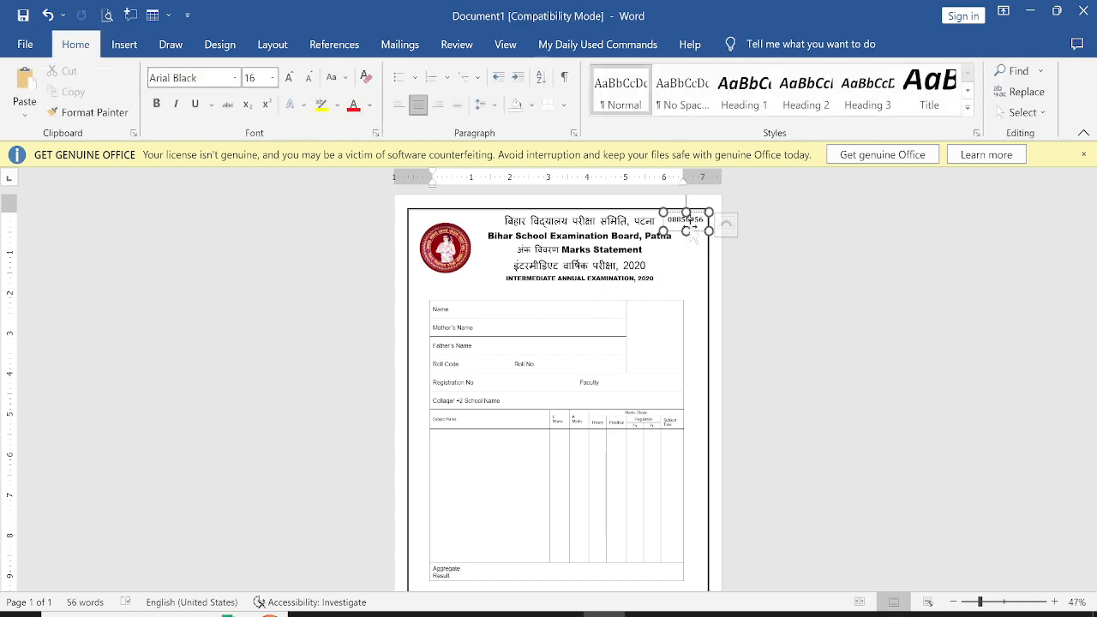
left_click(691, 219)
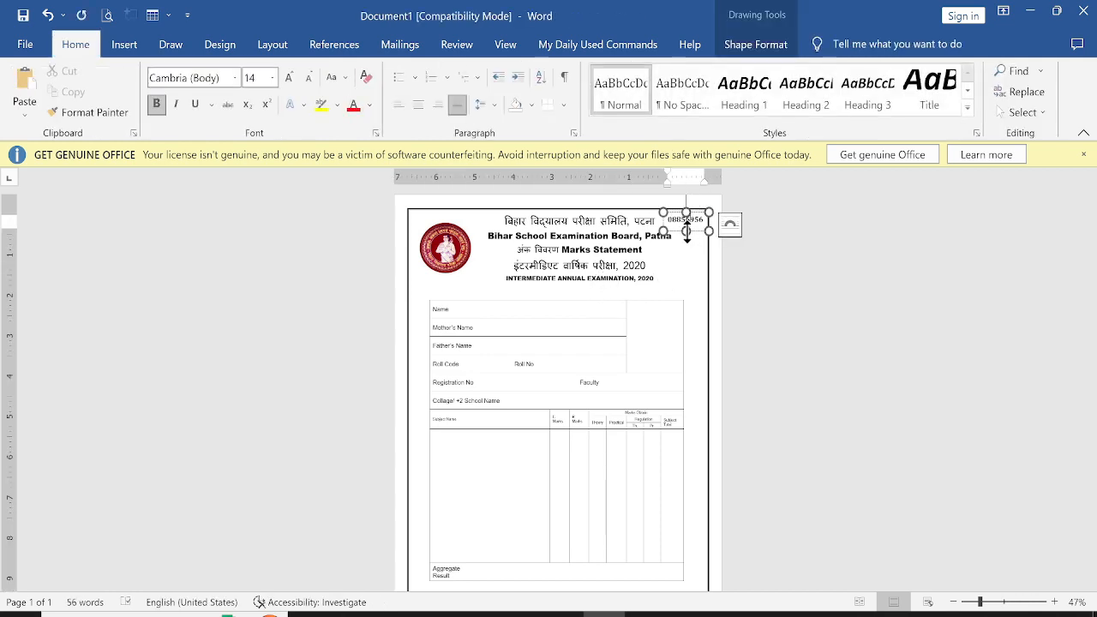
left_click(745, 45)
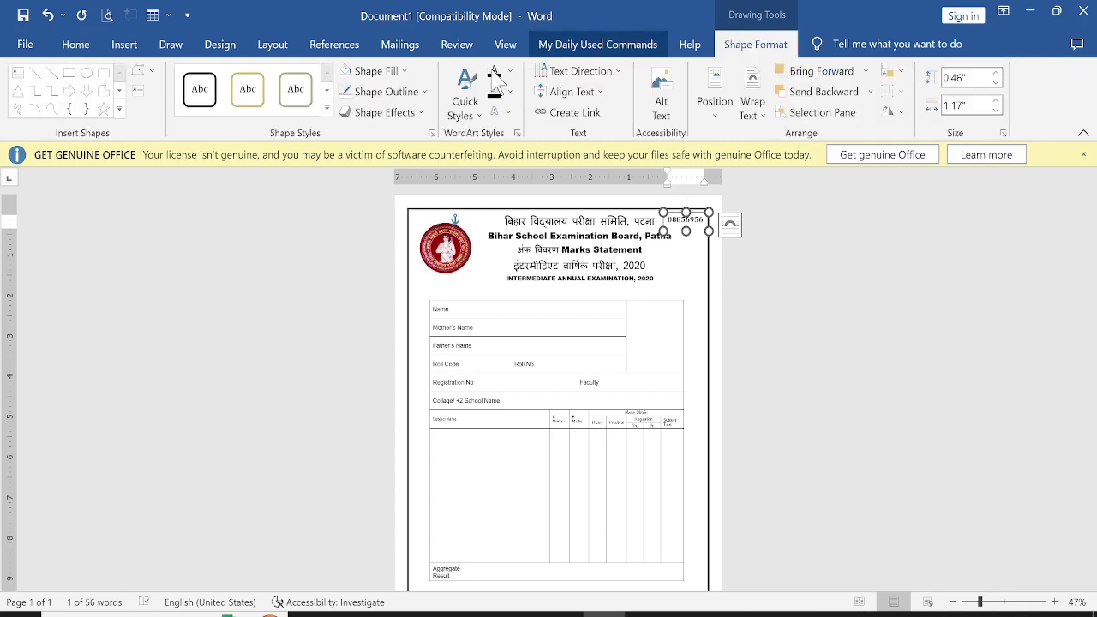
left_click(382, 72)
left_click(383, 74)
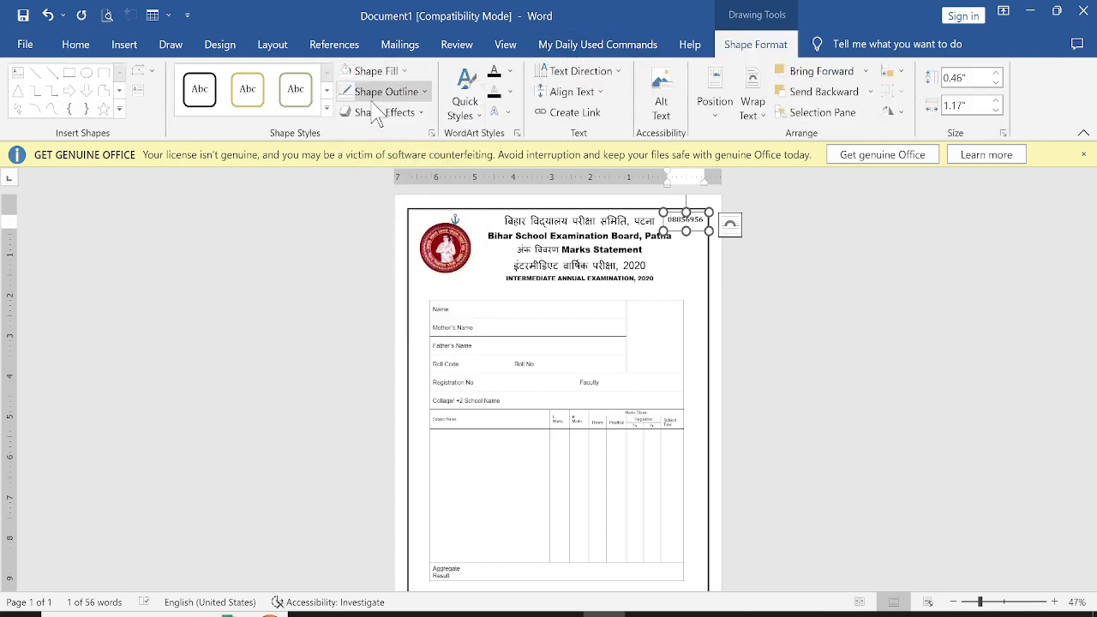
left_click(383, 92)
left_click(385, 91)
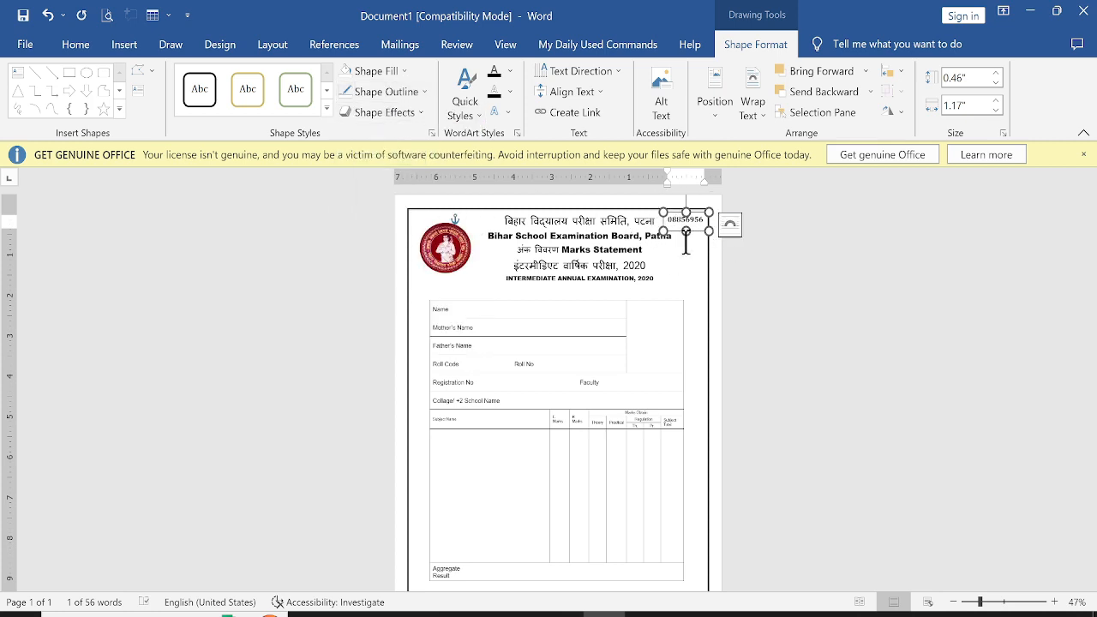
key("ctrl+d")
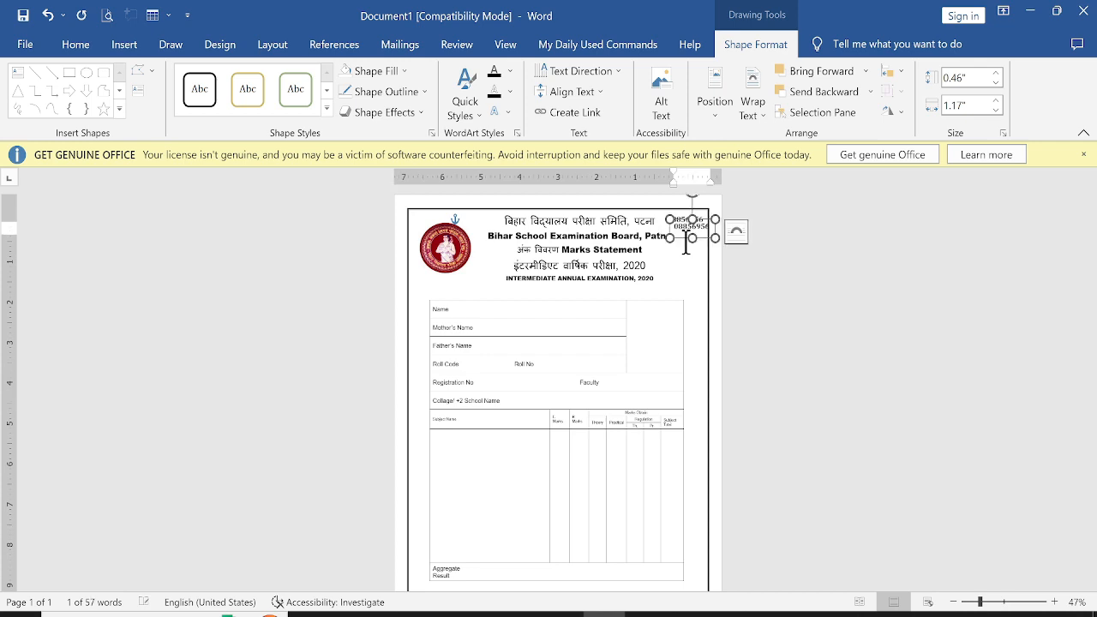
left_click_drag(684, 240, 598, 305)
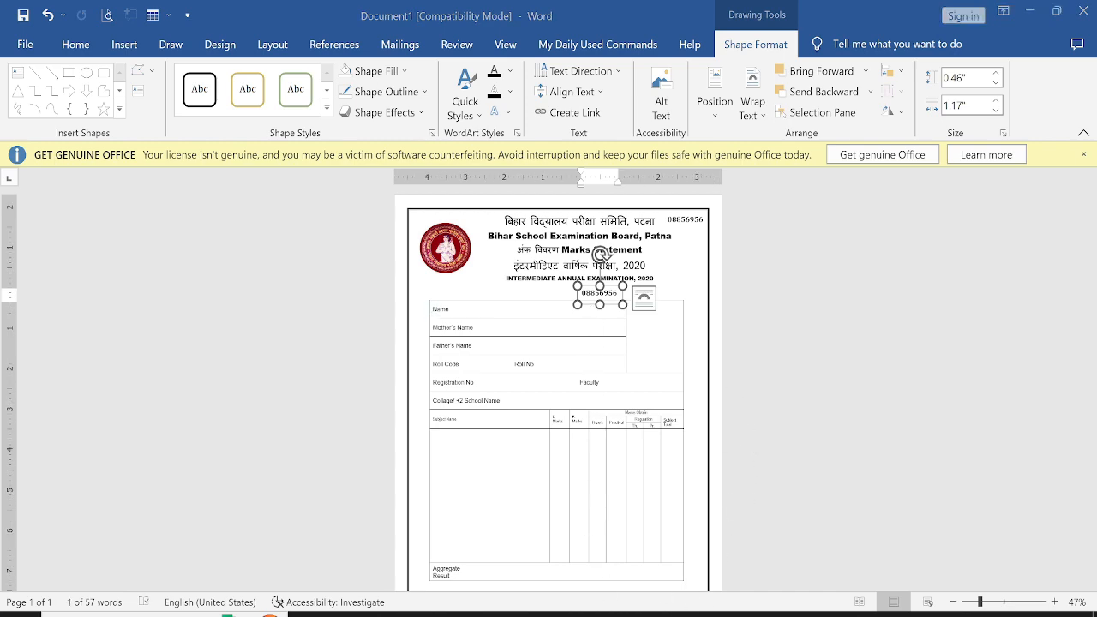
Change the copied text box's text to "M.S. No." followed by the statement number, widen it to about 2.13 inches, and nudge it into place
left_click(646, 614)
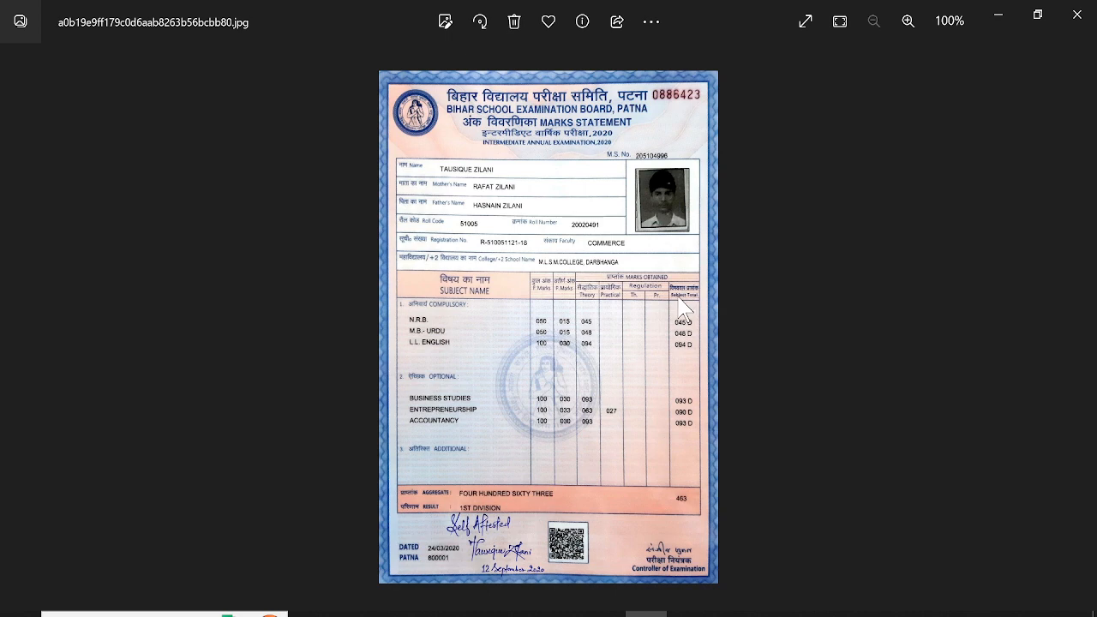
left_click(604, 613)
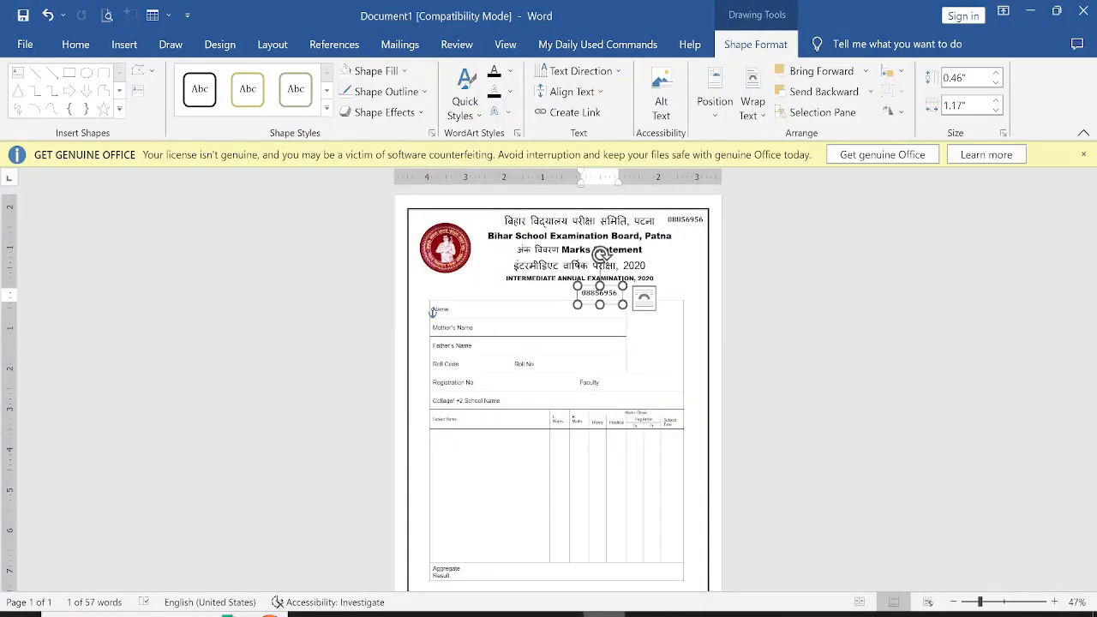
left_click_drag(619, 304, 568, 286)
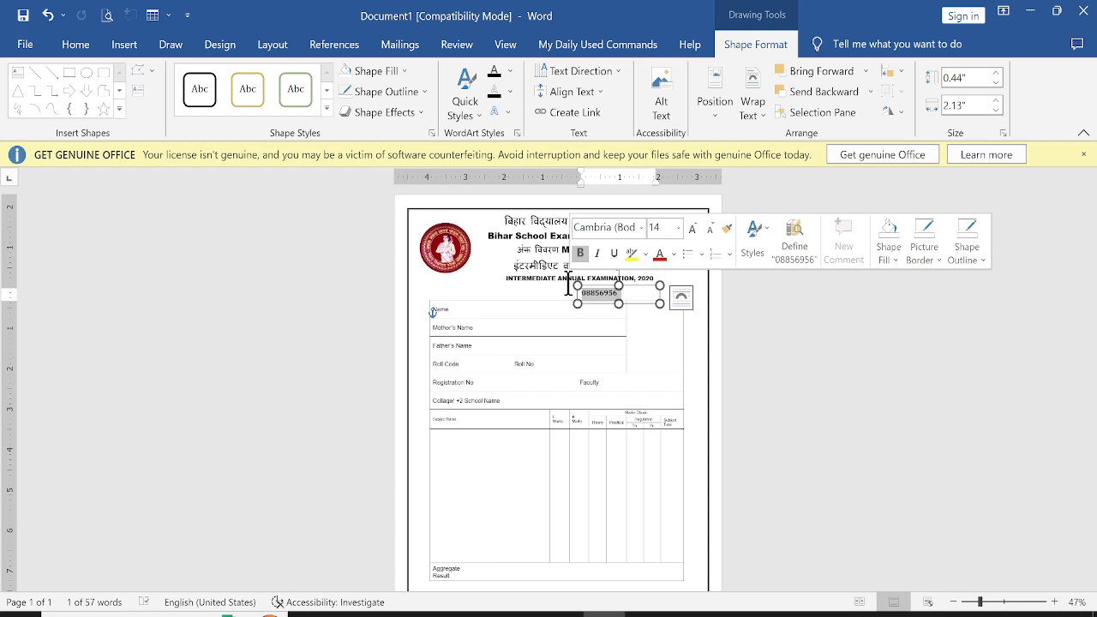
type("Ns")
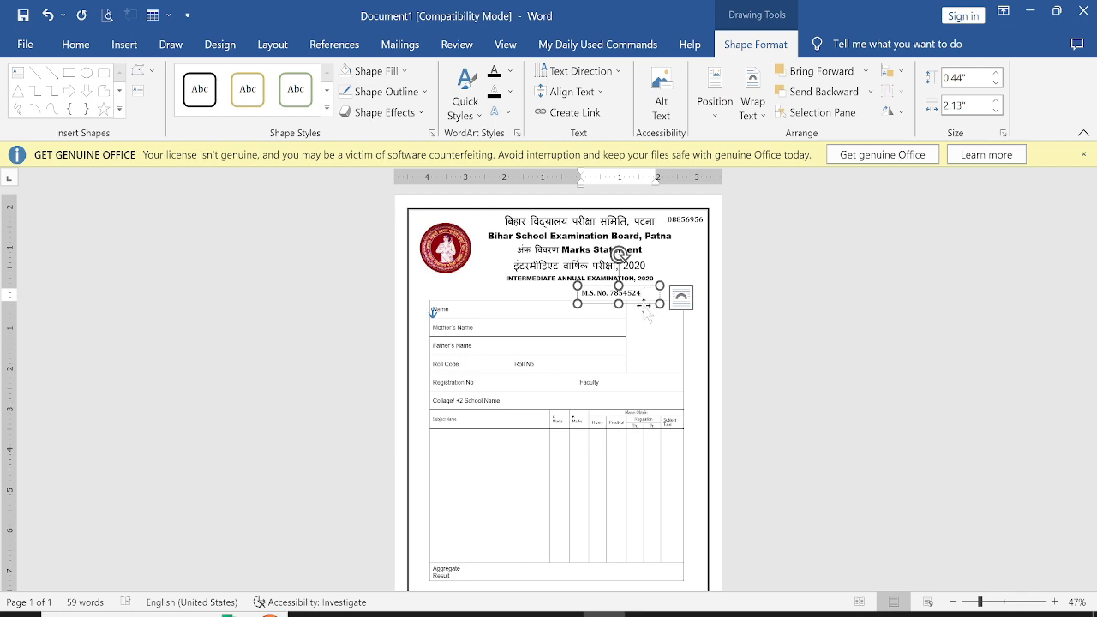
left_click_drag(643, 304, 639, 306)
left_click(734, 377)
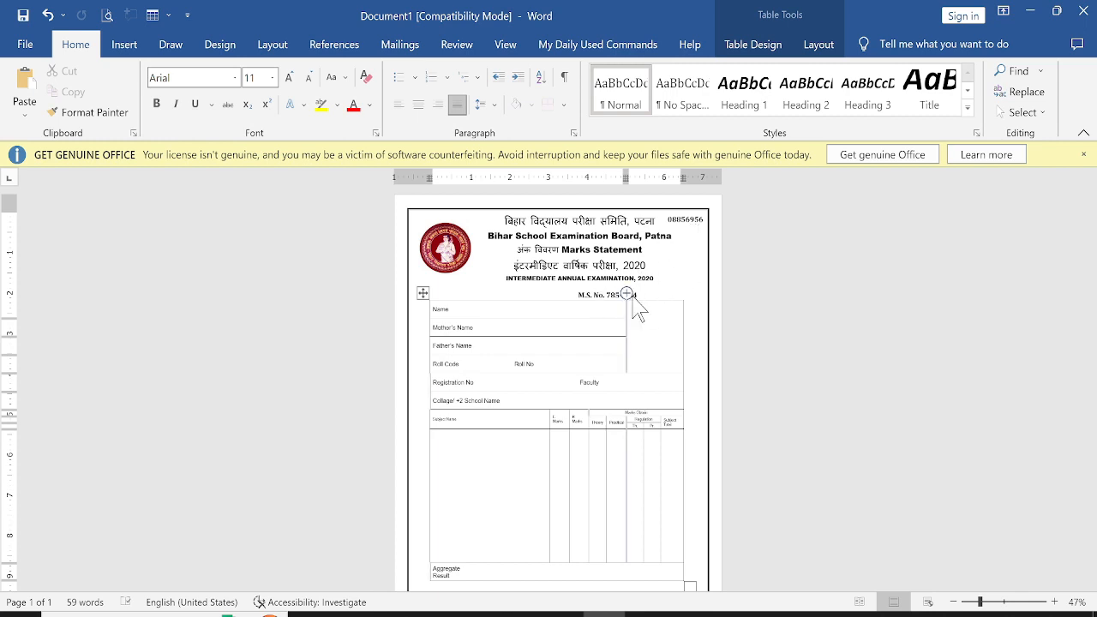
Center the "Subject Name" header text within its cell in the marks table
scroll(579, 390, "down", 2)
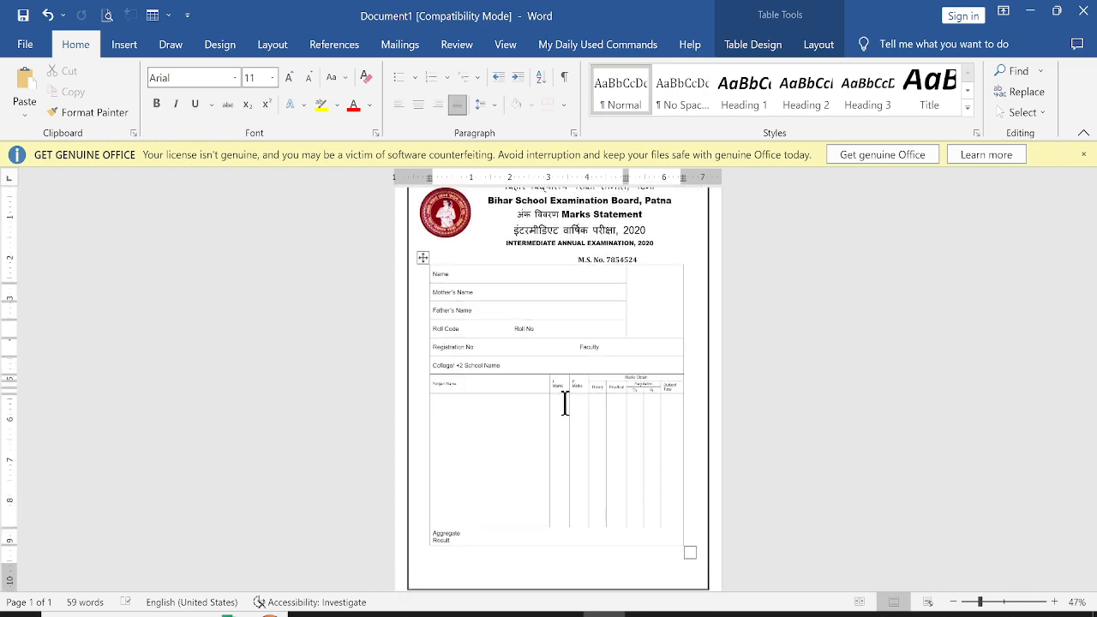
left_click(425, 384)
left_click(821, 45)
left_click(776, 91)
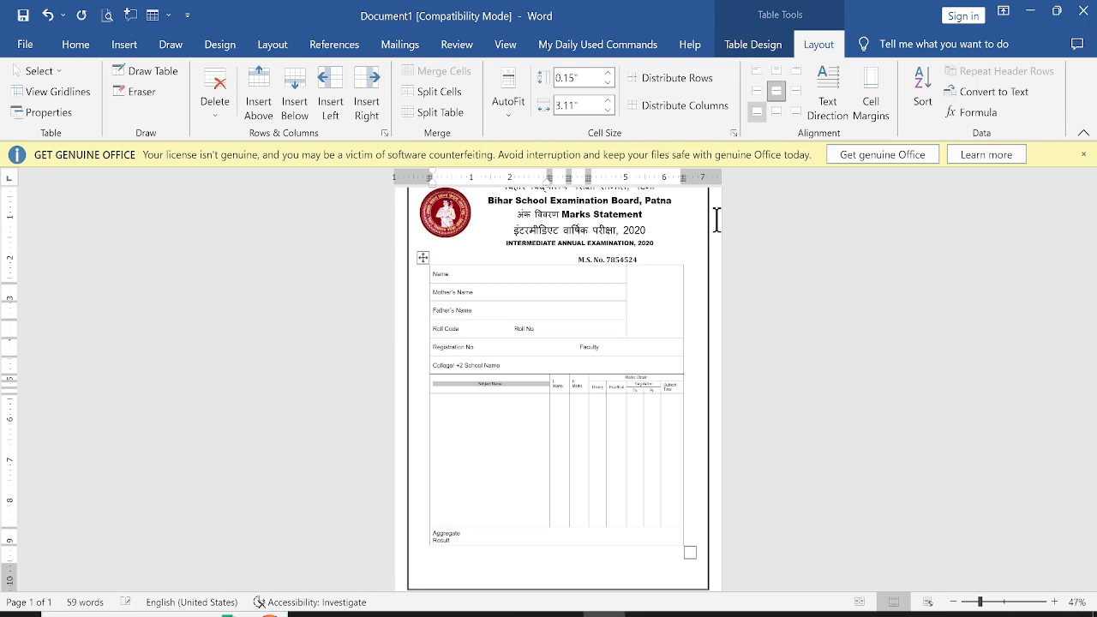
Adjust the marks table's column borders so the Subject Name column is narrower and the marks columns wider
left_click(555, 413)
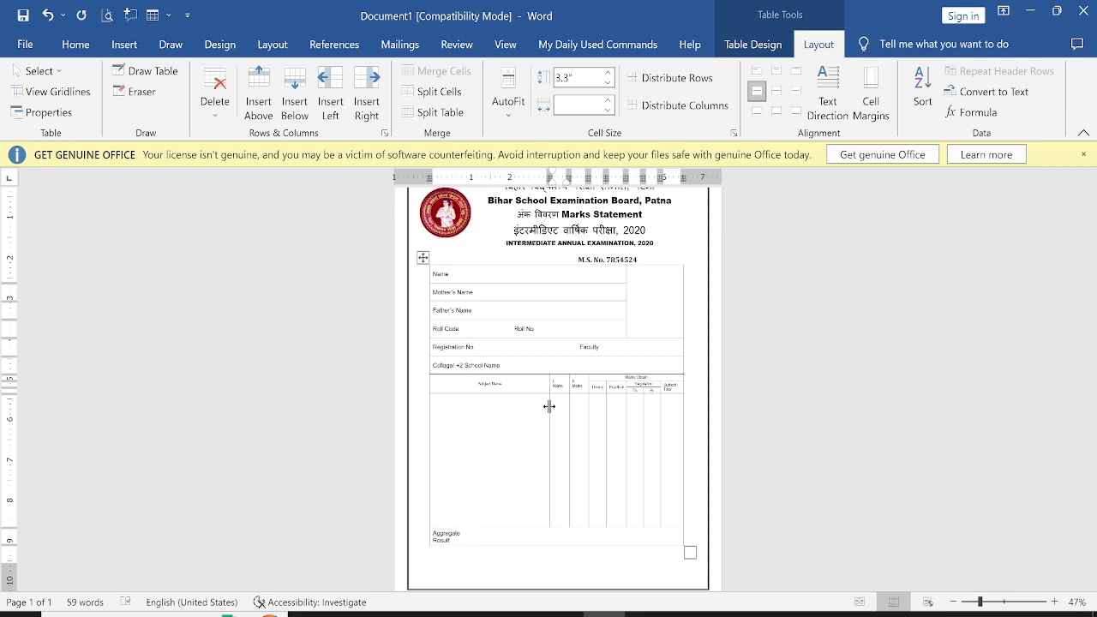
left_click_drag(548, 406, 541, 411)
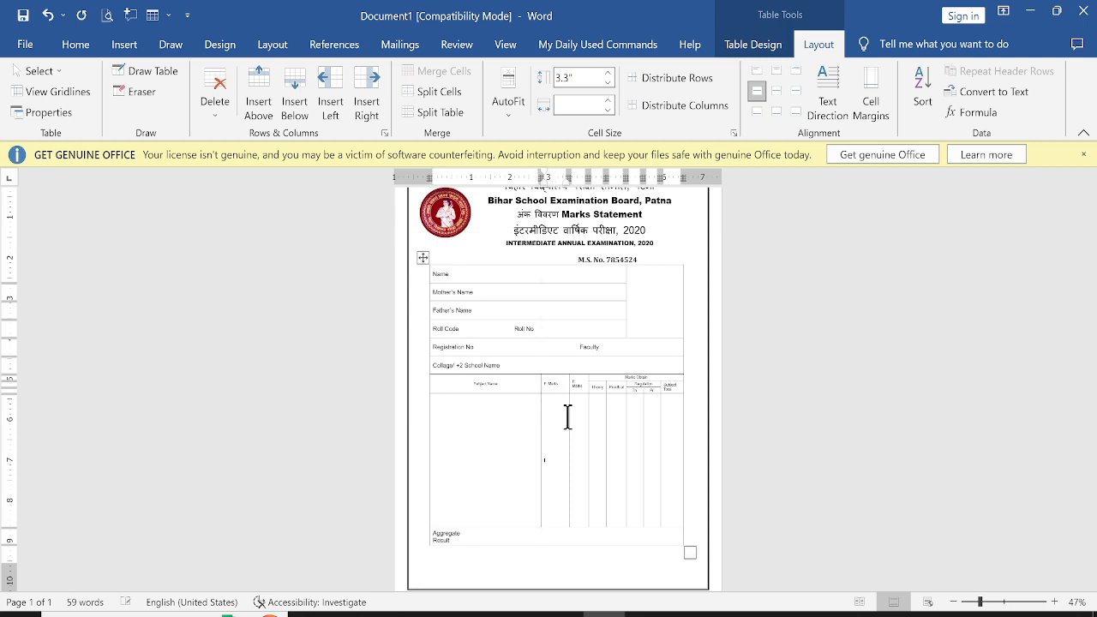
left_click_drag(567, 418, 565, 417)
left_click_drag(589, 411, 586, 411)
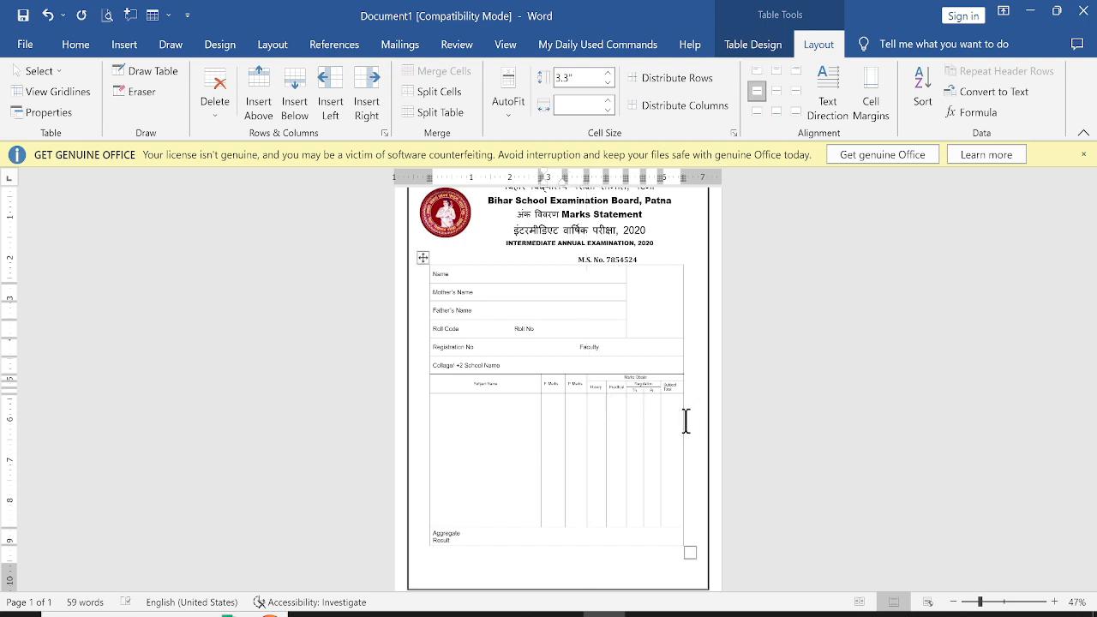
left_click(660, 446)
scroll(650, 484, "up", 1)
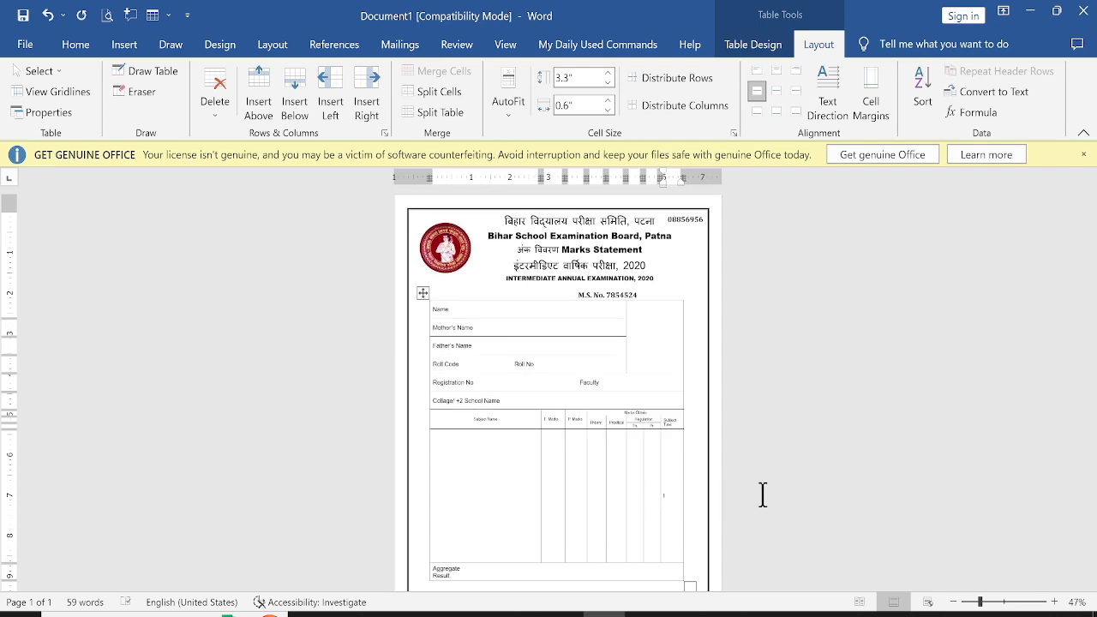
Save the document as "mmm" in the amit folder on Local Disk (D:)
key("ctrl+s")
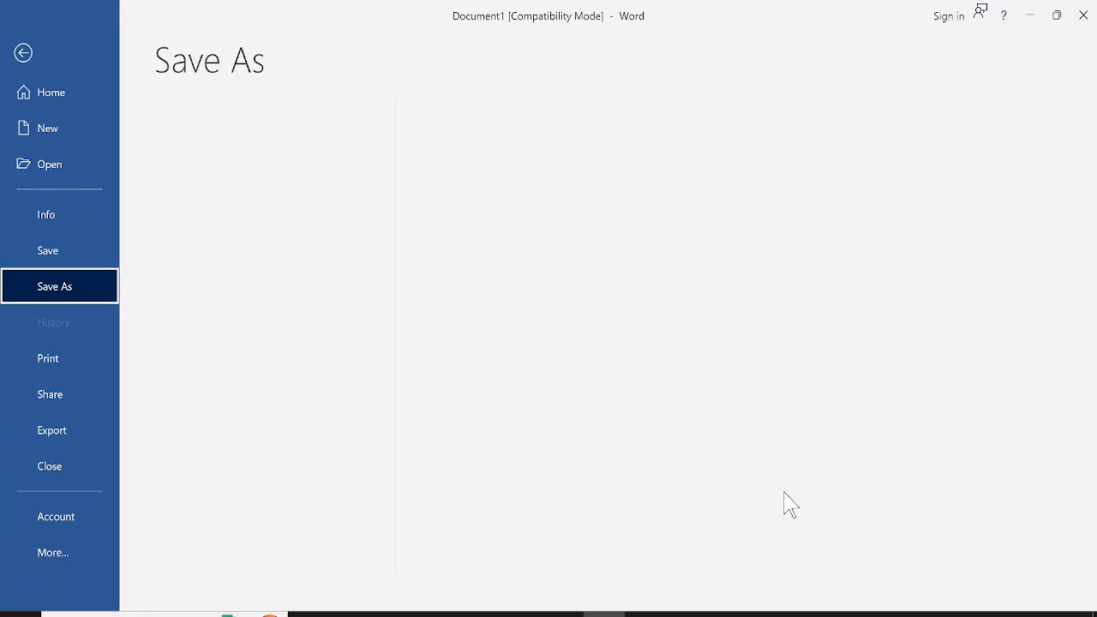
left_click(244, 339)
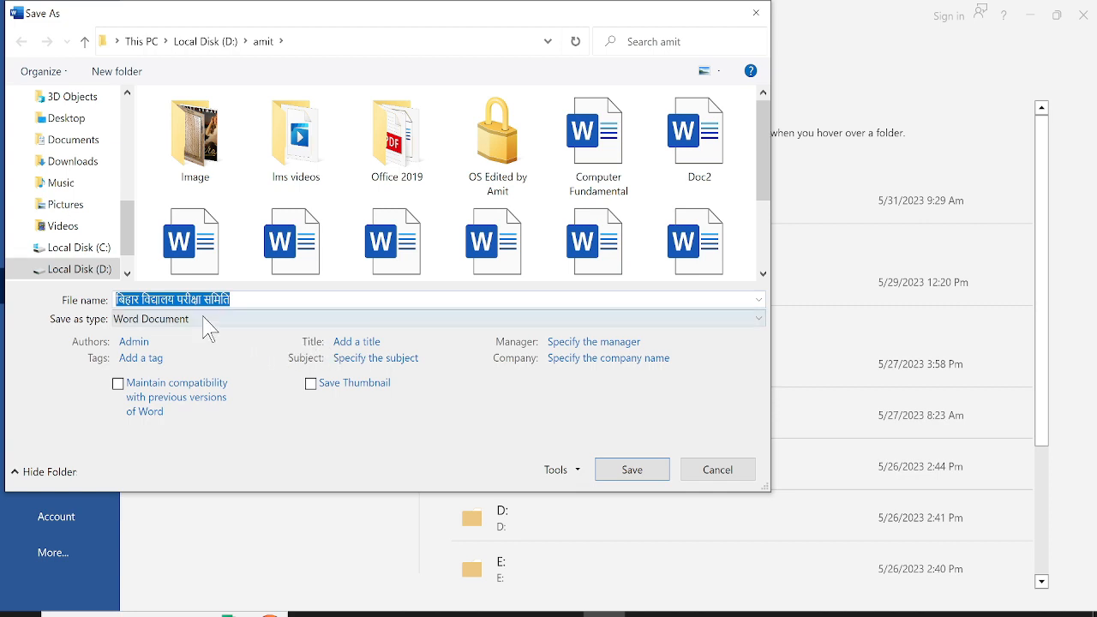
type("mmm")
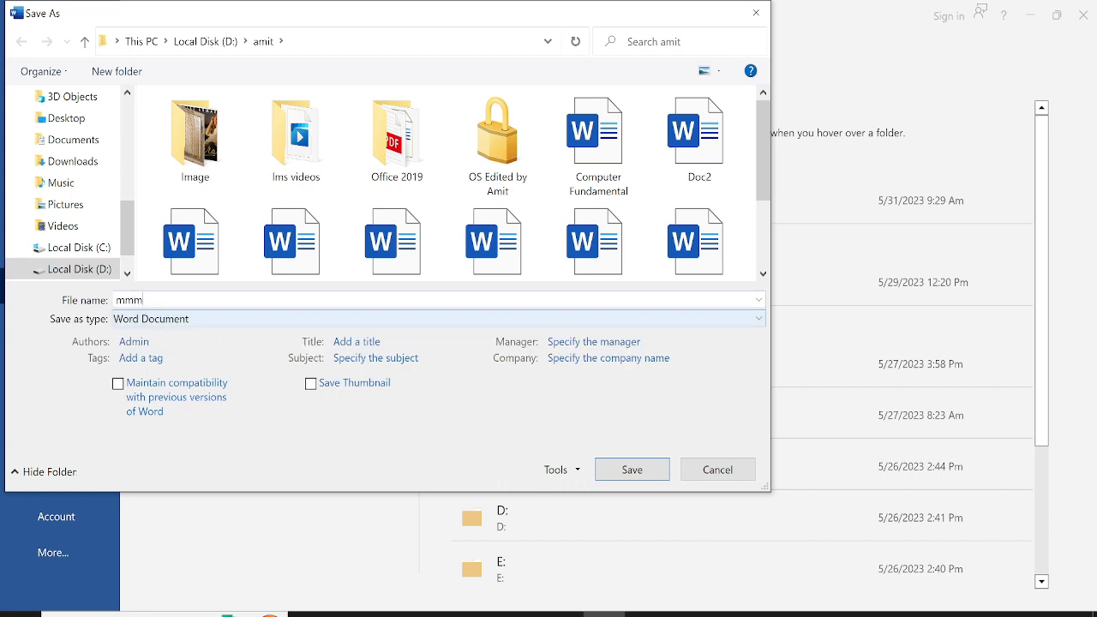
left_click(634, 476)
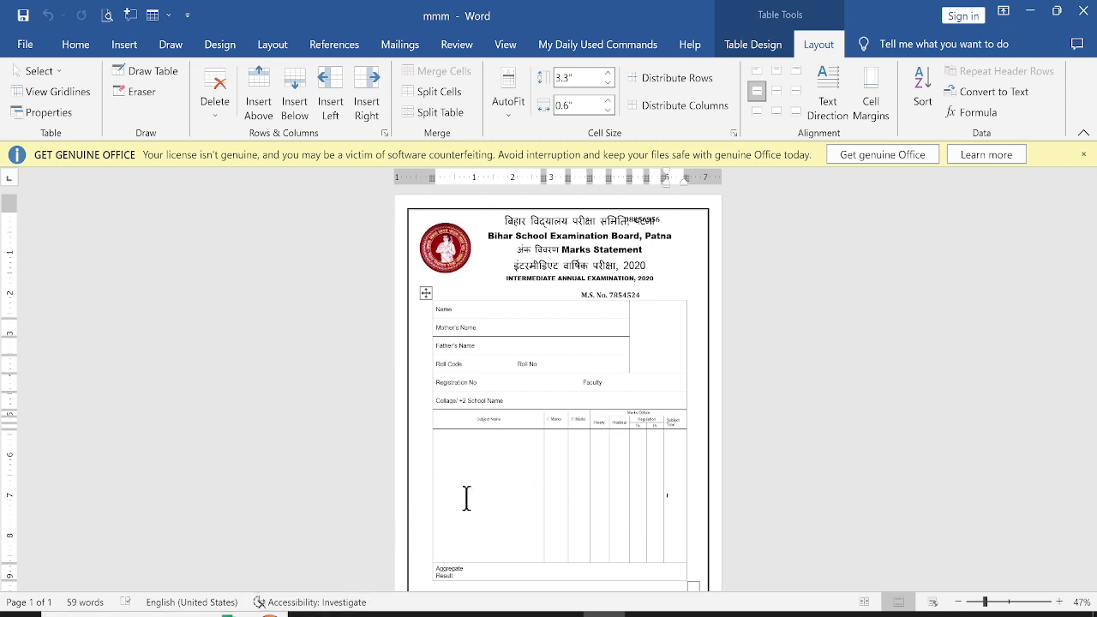
Move the top-right serial-number text box back to the right of the Hindi heading
scroll(517, 507, "down", 1)
scroll(514, 539, "up", 1)
left_click(778, 549)
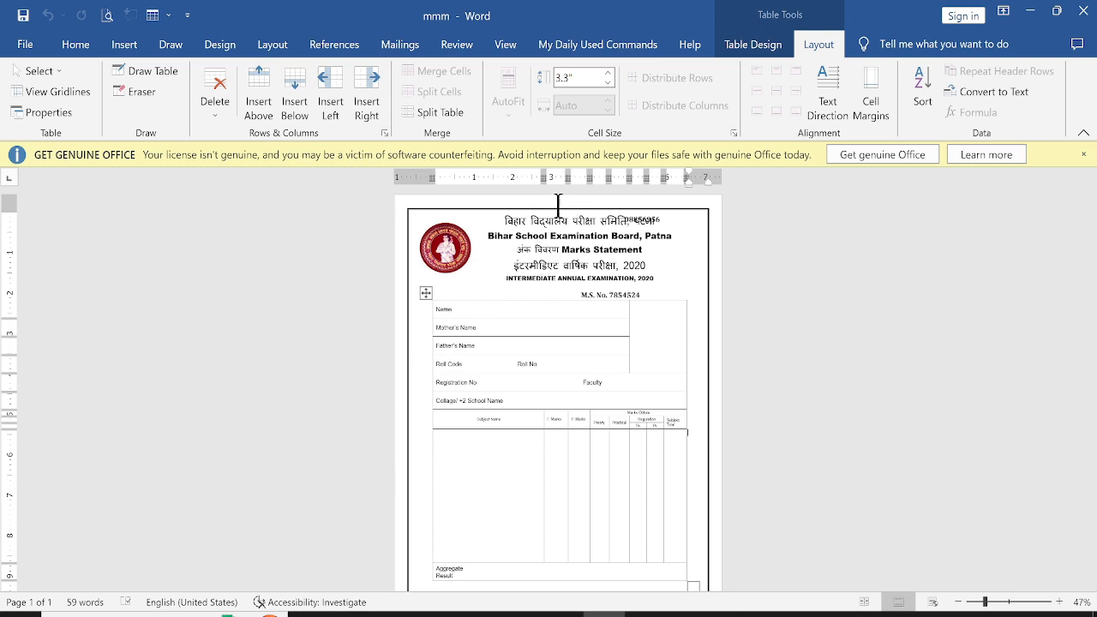
left_click_drag(637, 215, 700, 234)
left_click(679, 286)
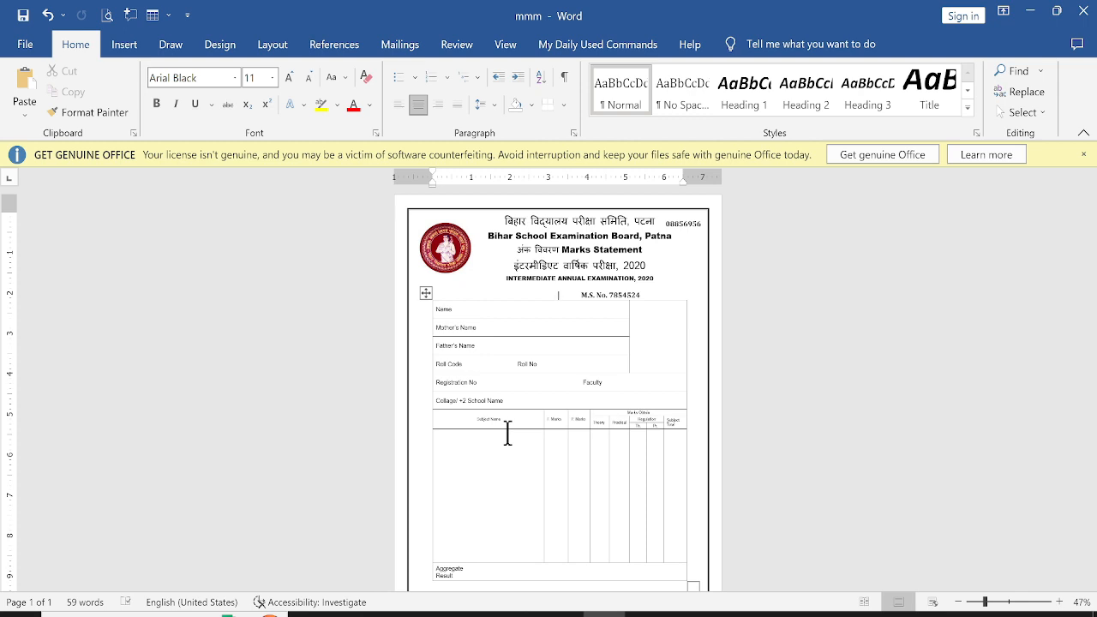
Make the marks table's header row text bold
left_click_drag(468, 421, 667, 437)
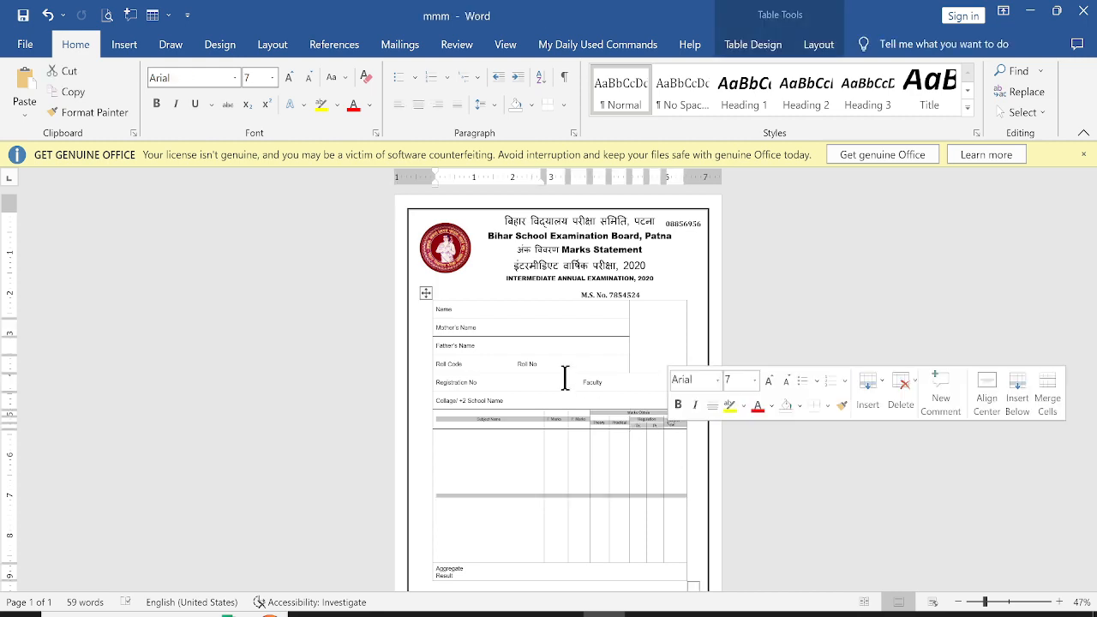
left_click(156, 105)
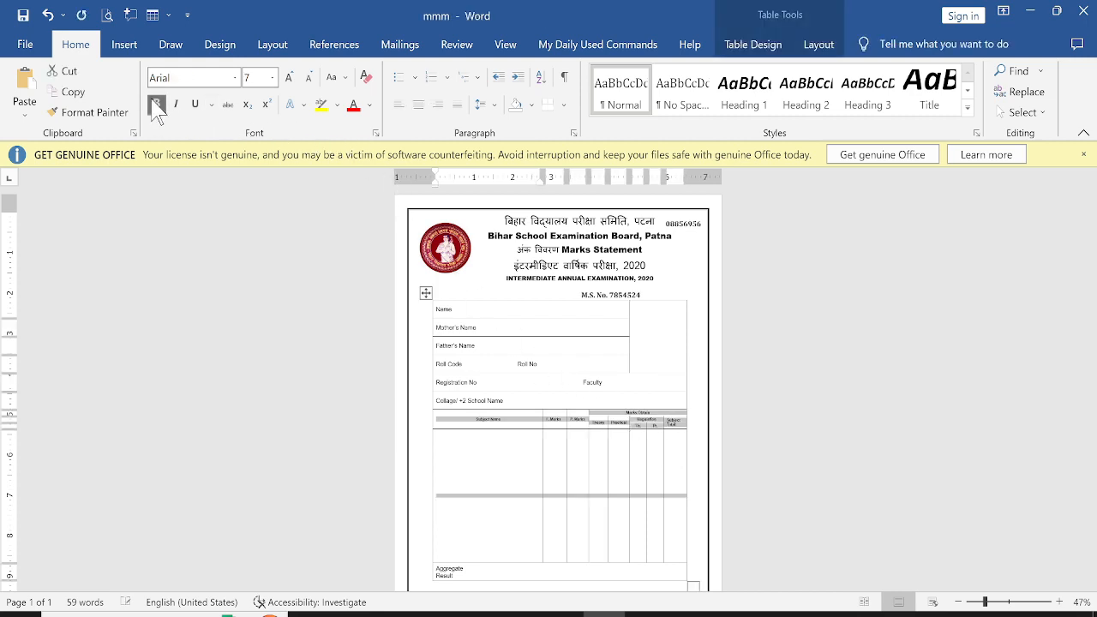
left_click(636, 465)
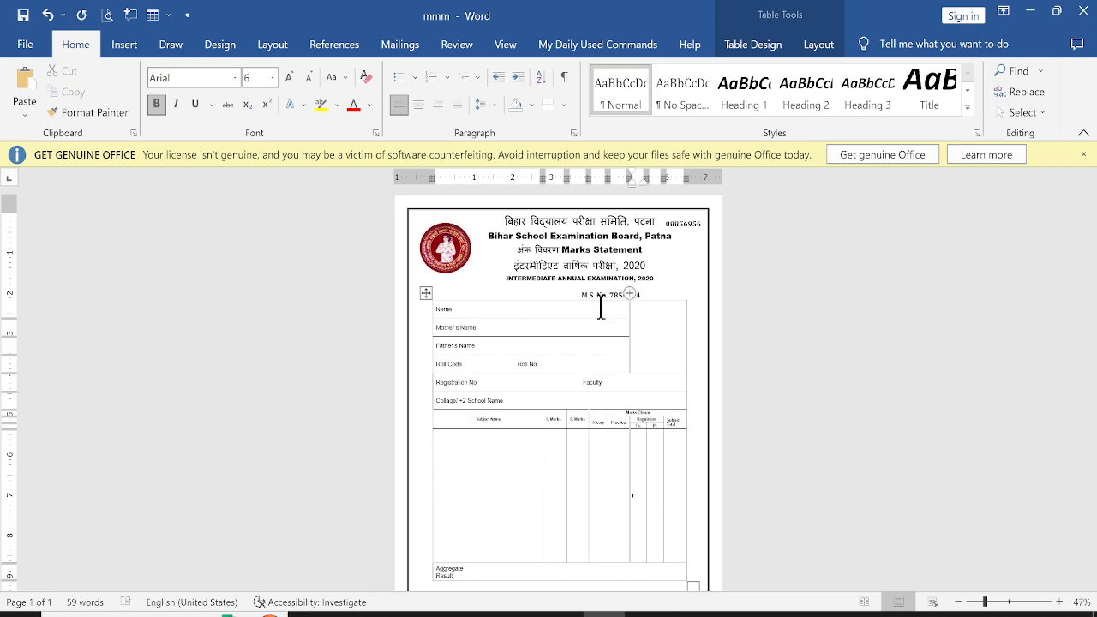
Shift the "Roll No" label further right within the Roll Code row
left_click(506, 365)
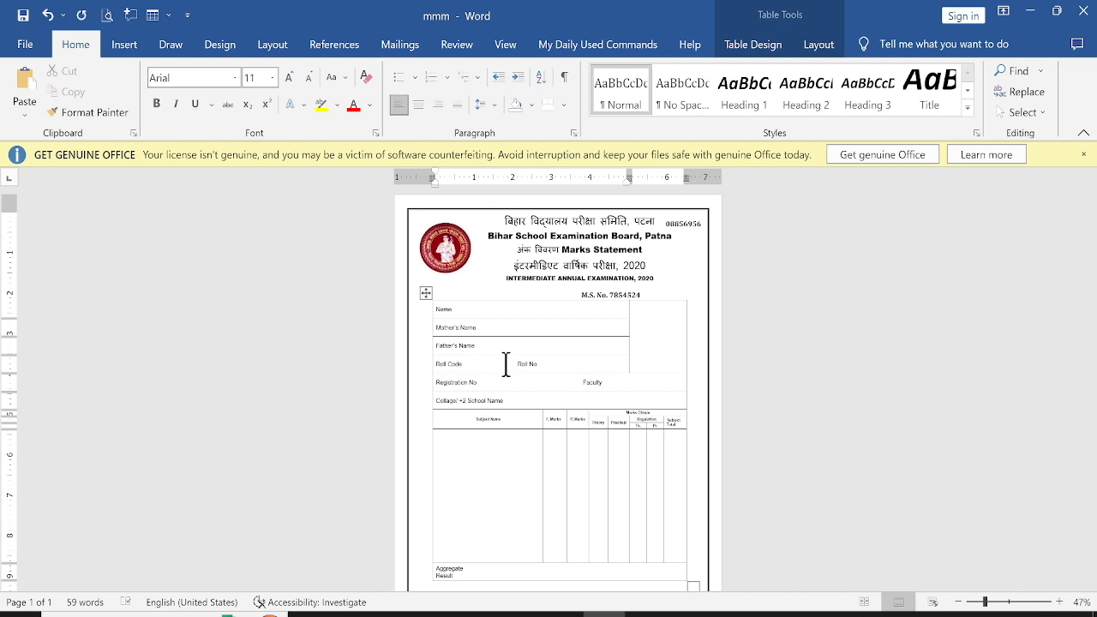
left_click(764, 405)
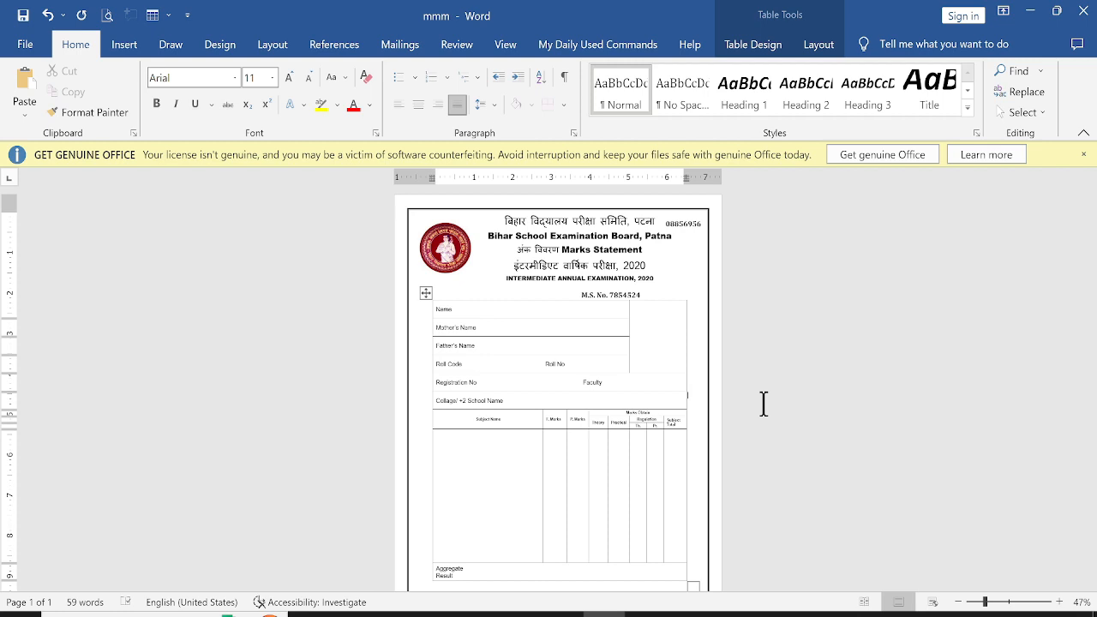
key("ctrl+a")
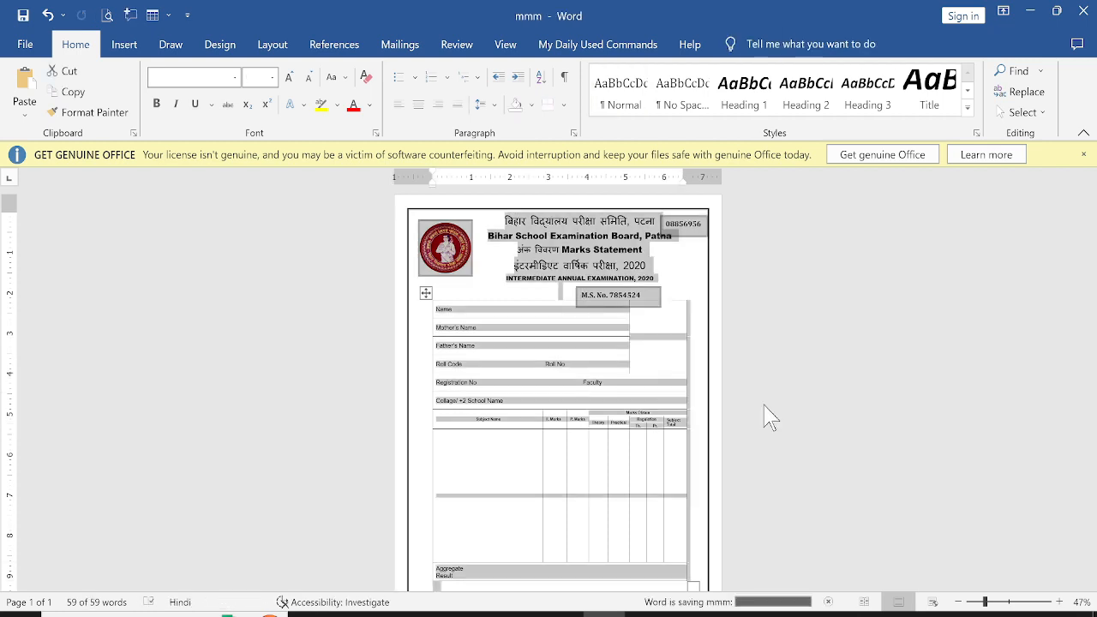
left_click(844, 415)
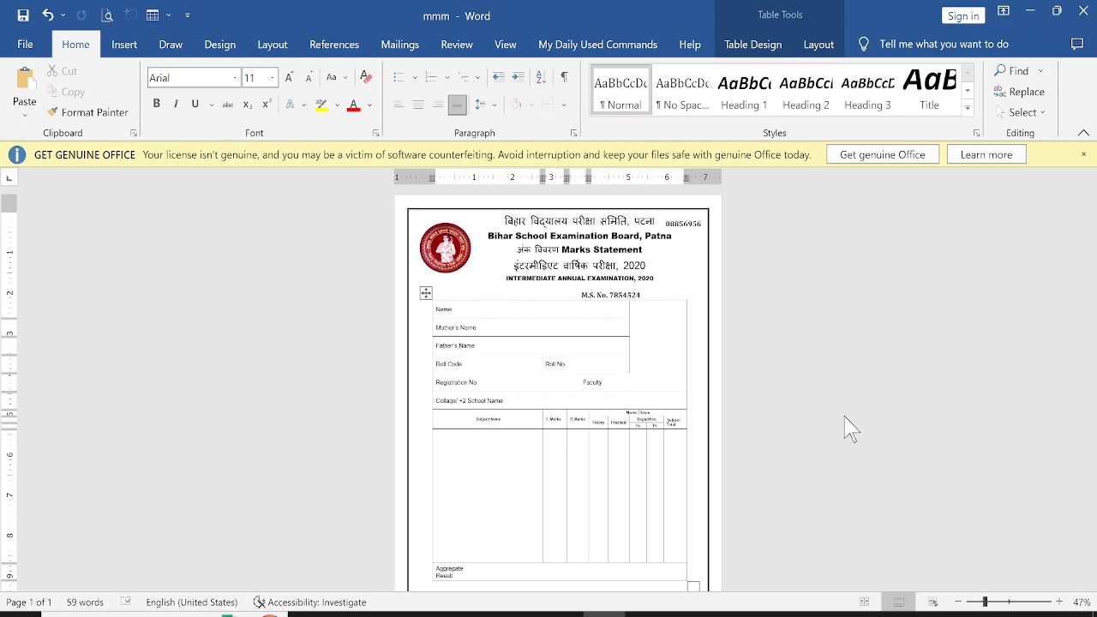
Export the document as a PDF named "marksheet" in the same folder
key("F12")
scroll(120, 214, "down", 5)
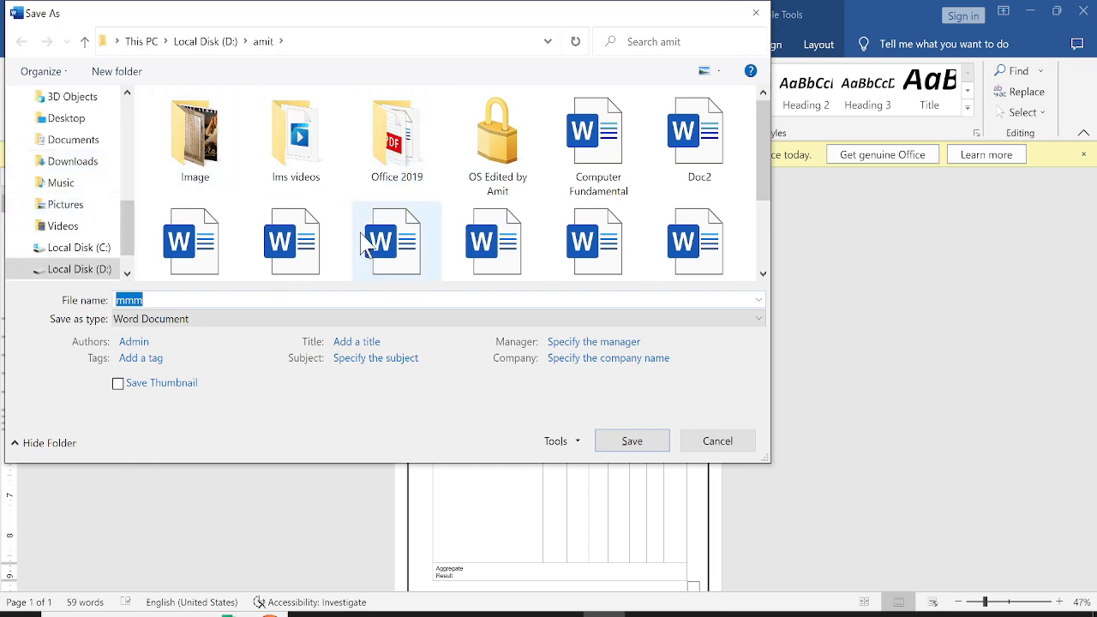
scroll(364, 240, "down", 3)
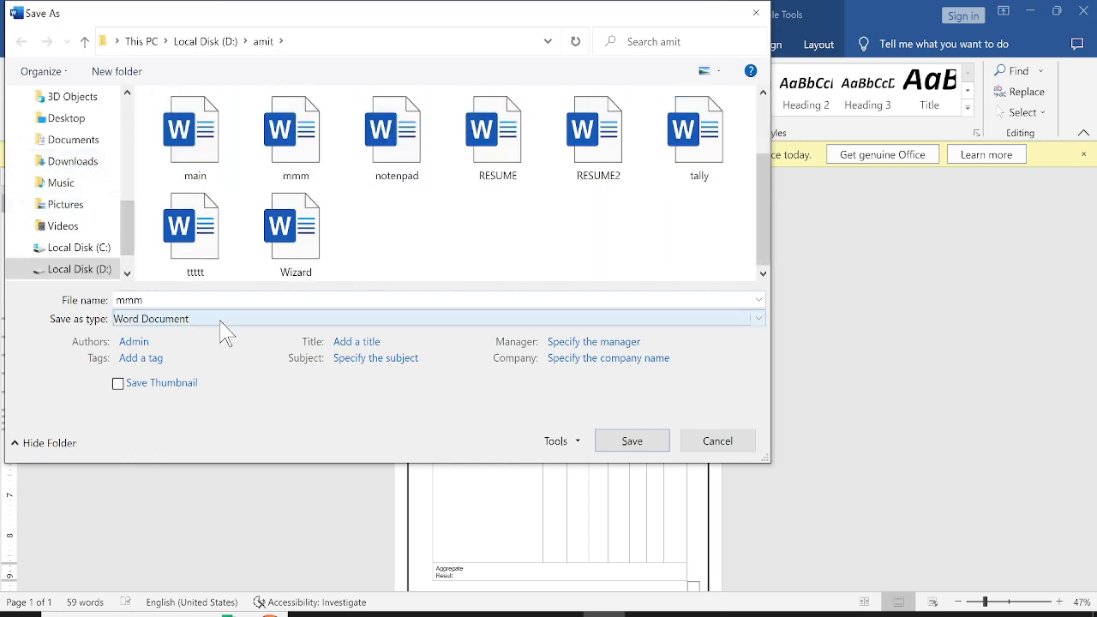
left_click(220, 322)
left_click(191, 421)
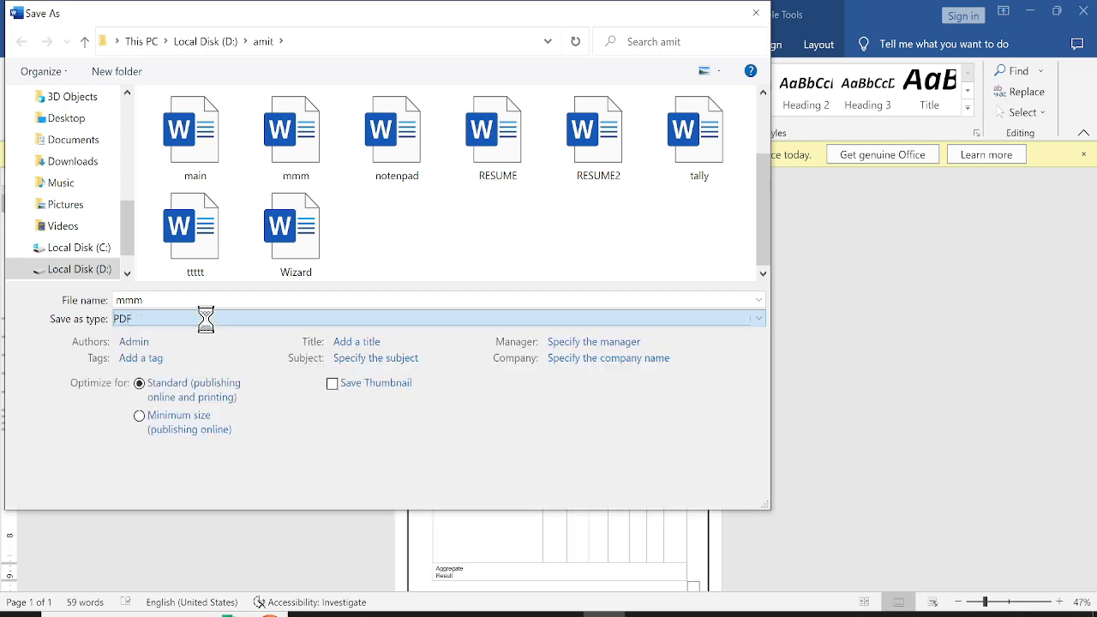
left_click(190, 300)
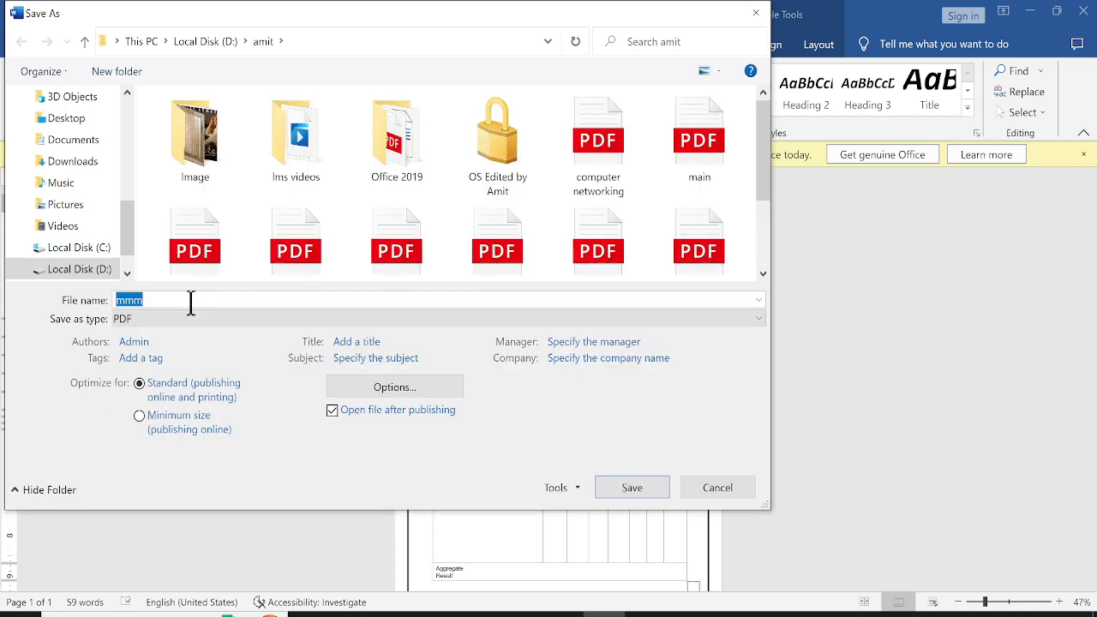
type("ma")
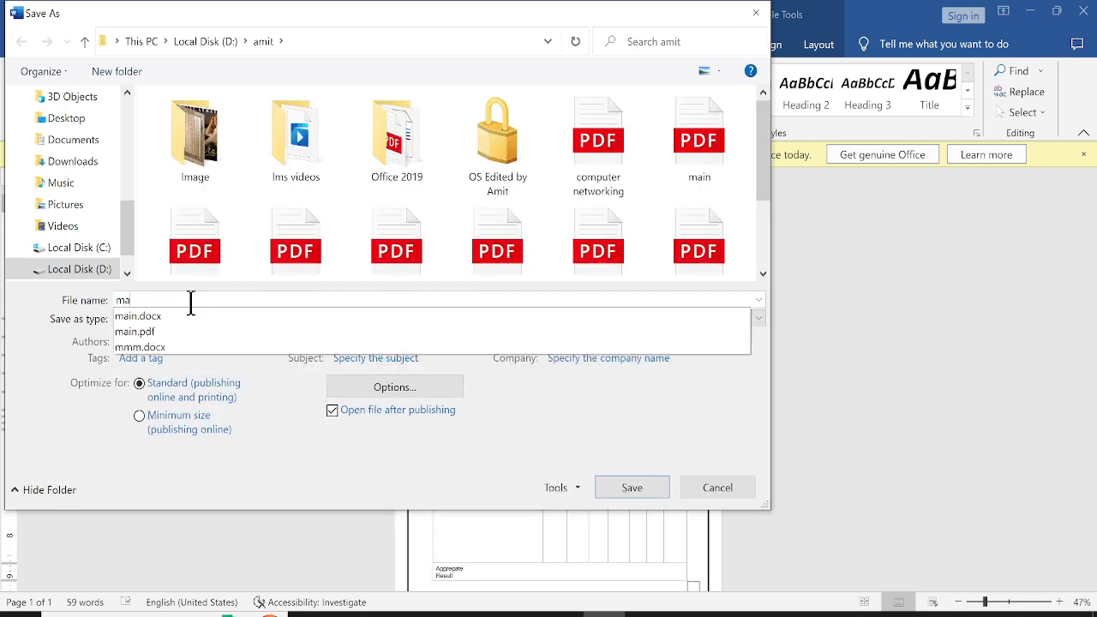
type("rkshee")
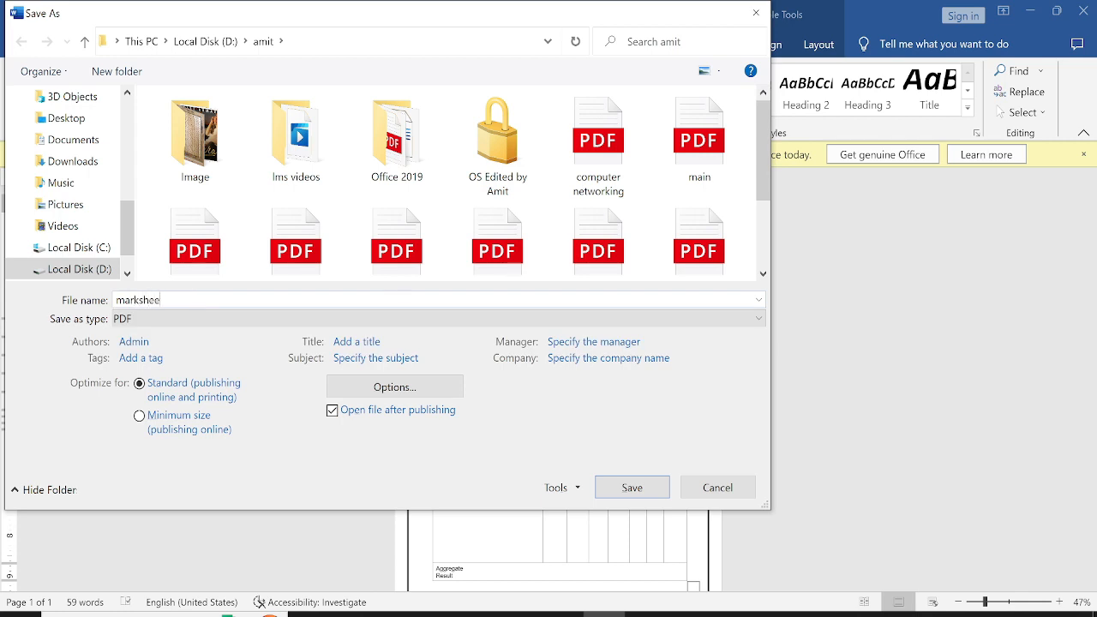
type("t")
key("Return")
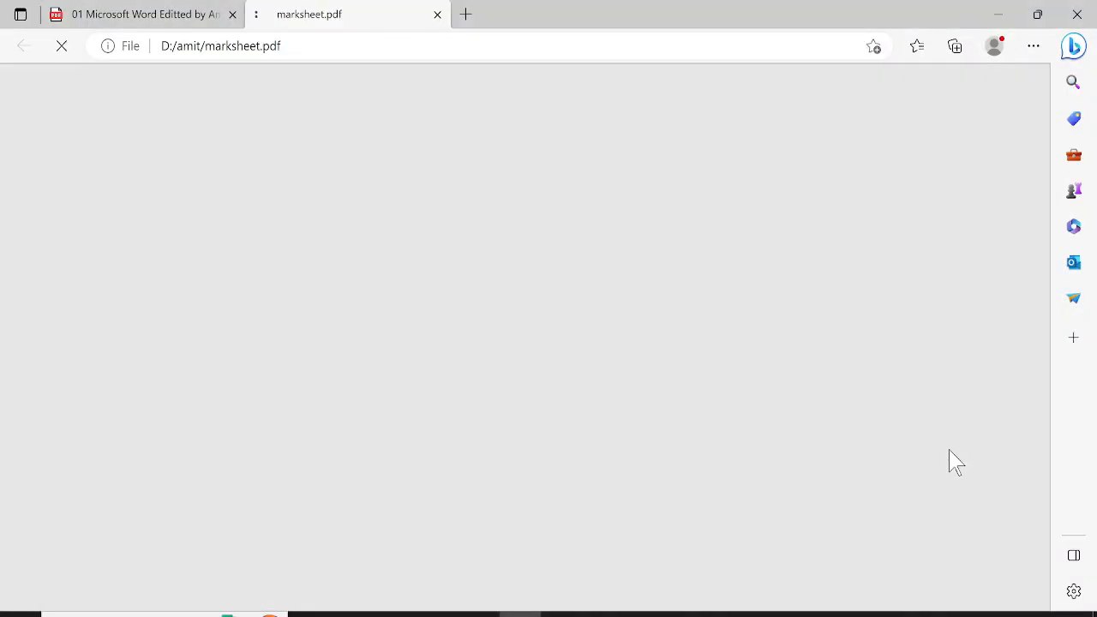
left_click(563, 613)
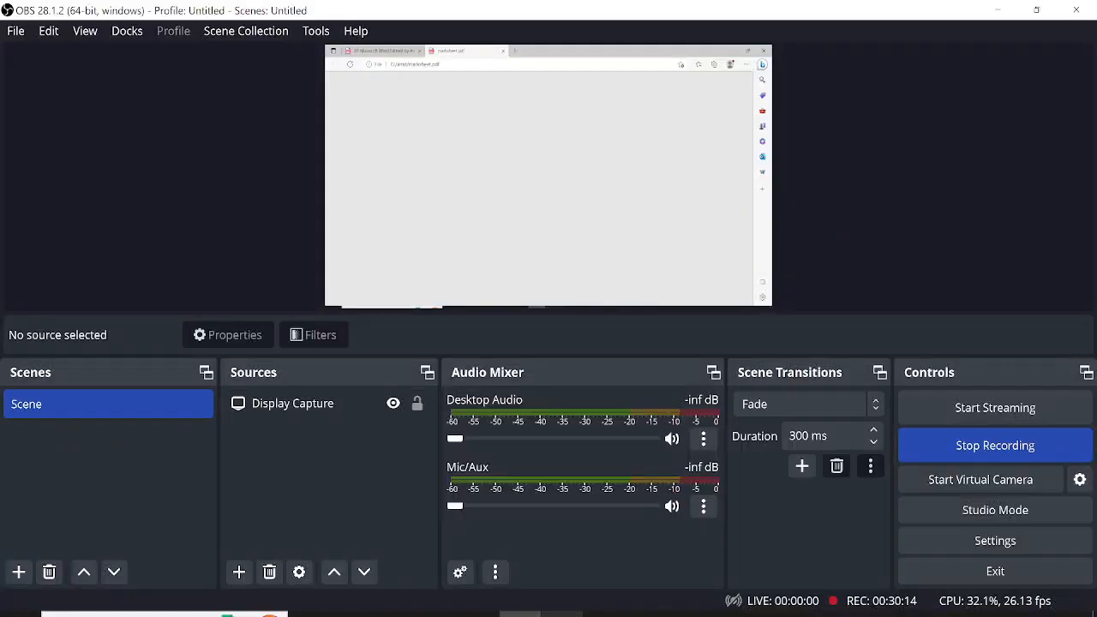
left_click(992, 443)
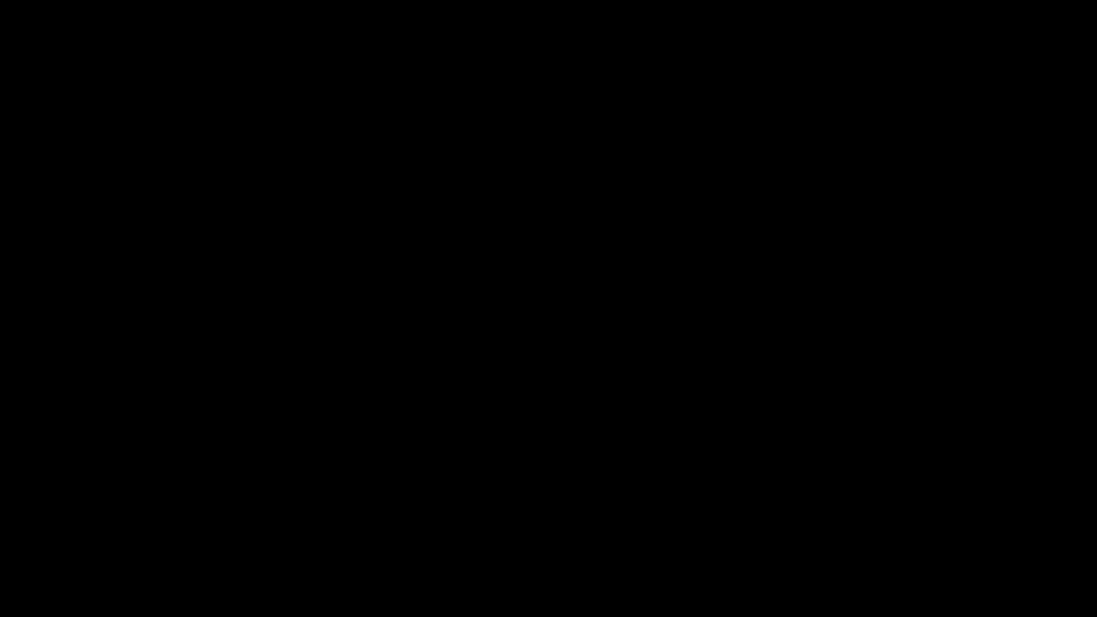